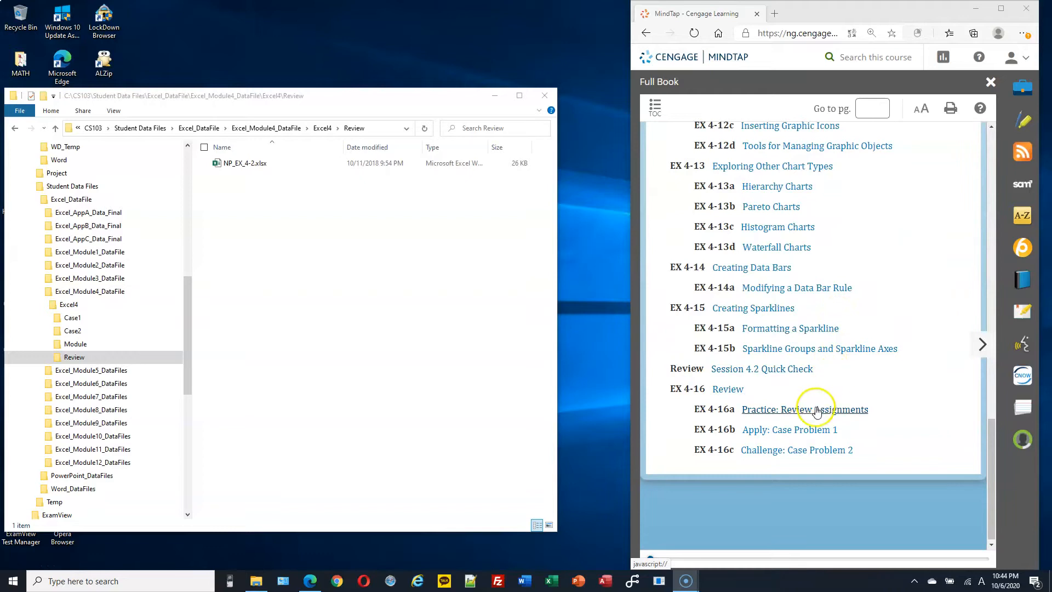
Open the Practice: Review Assignments section (EX 4-16a) of the book and bring instructions 1 to 3 into view.
left_click(810, 411)
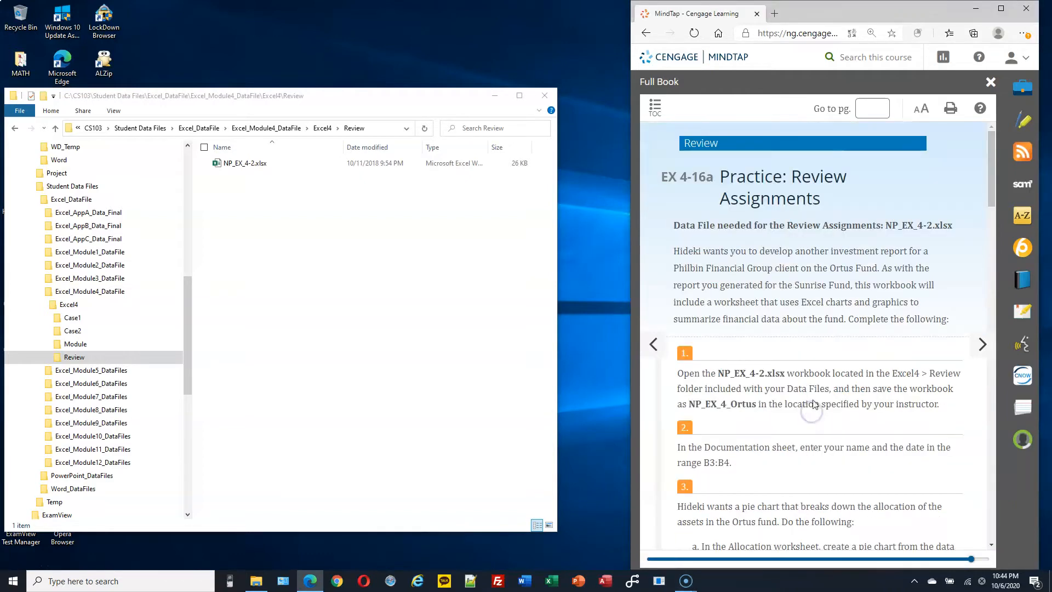
scroll(831, 298, "down", 2)
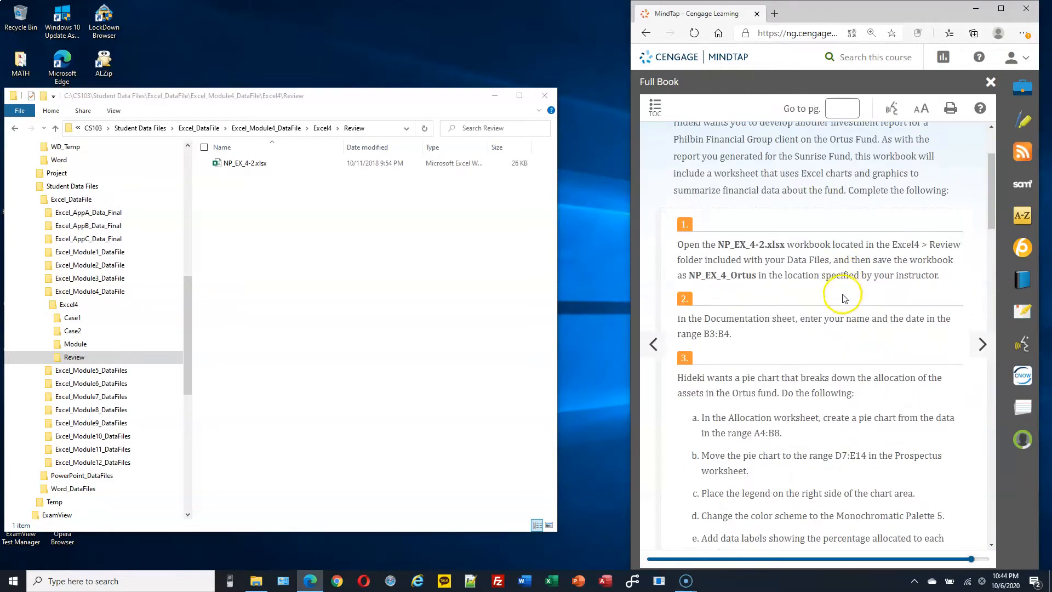
Copy NP_EX_4-2.xlsx from the Excel4 Review folder into the CS103 Homework folder.
left_click(244, 165)
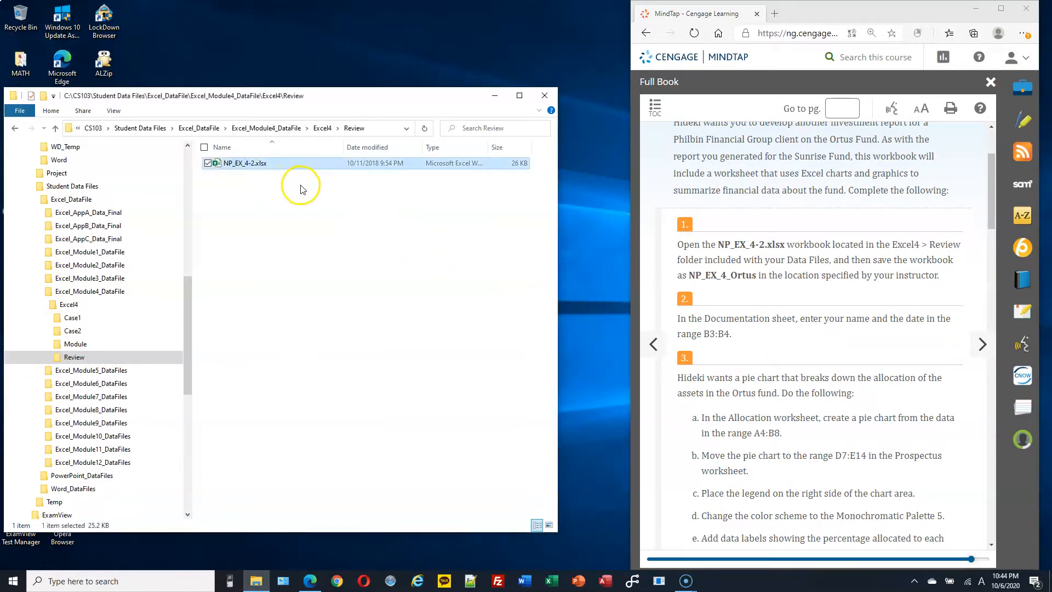
scroll(154, 229, "up", 1)
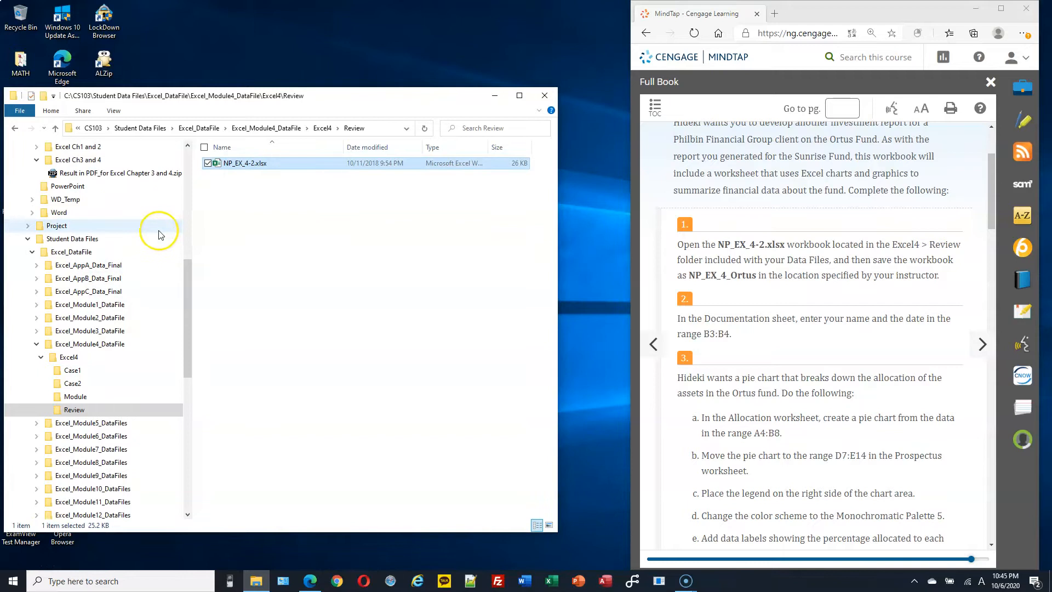
scroll(156, 233, "up", 3)
left_click(122, 239)
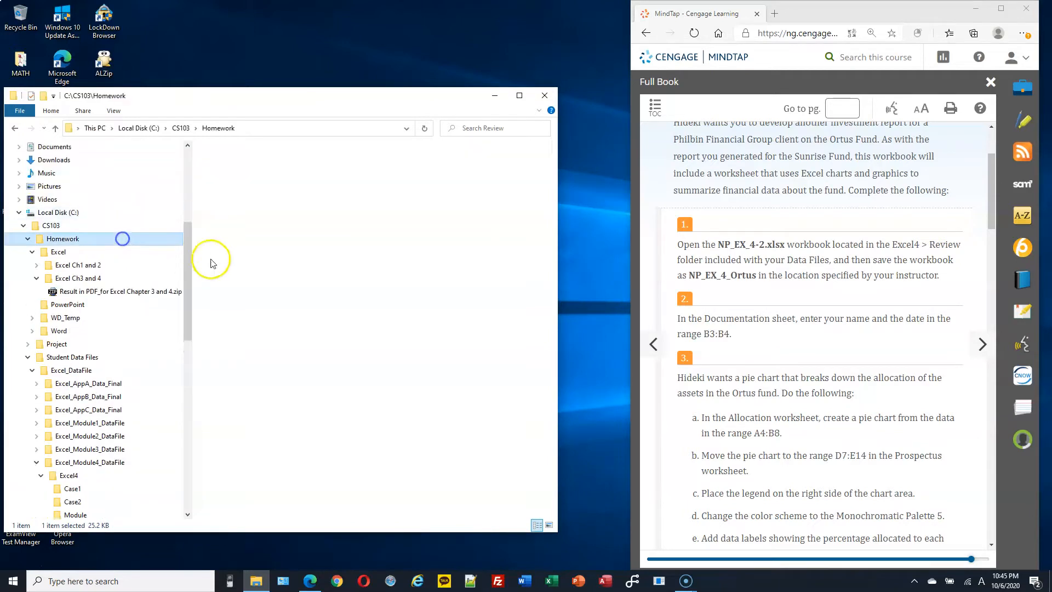
key("ctrl+v")
Rename the copied workbook in the Homework folder as NP_EX_4_Ortus.xlsx and open it.
key("F2")
key("BackSpace")
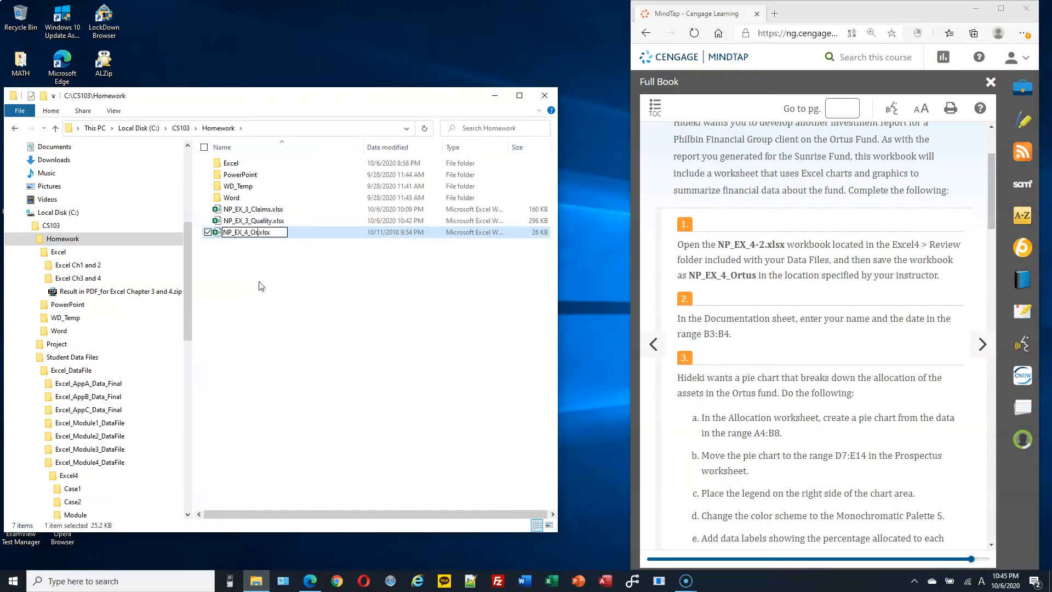
key("Return")
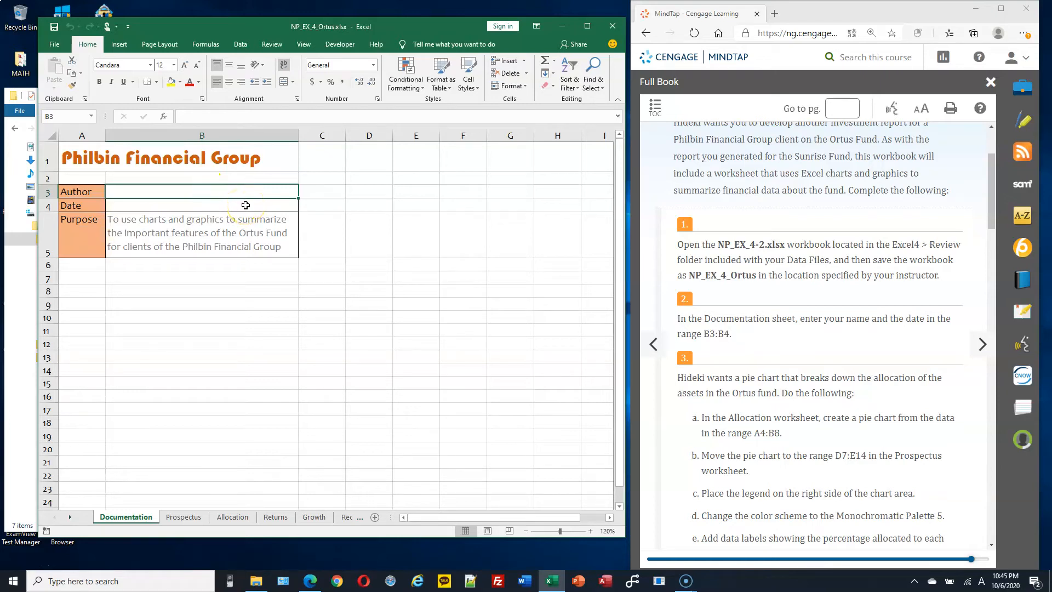
On the Documentation sheet, enter the author's full name in B3 and the TODAY function in B4.
type("Pak")
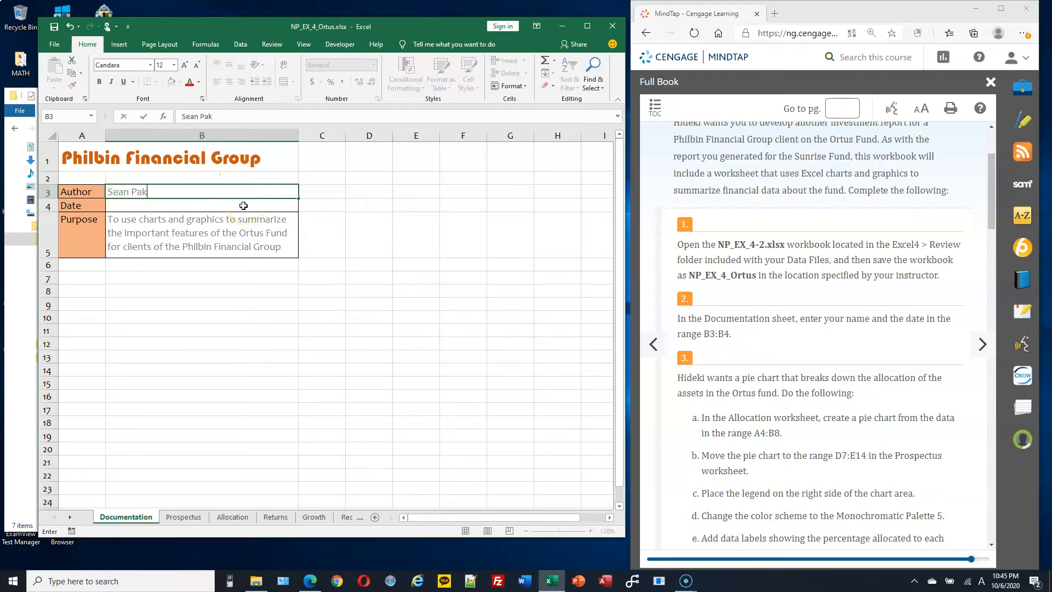
left_click(243, 205)
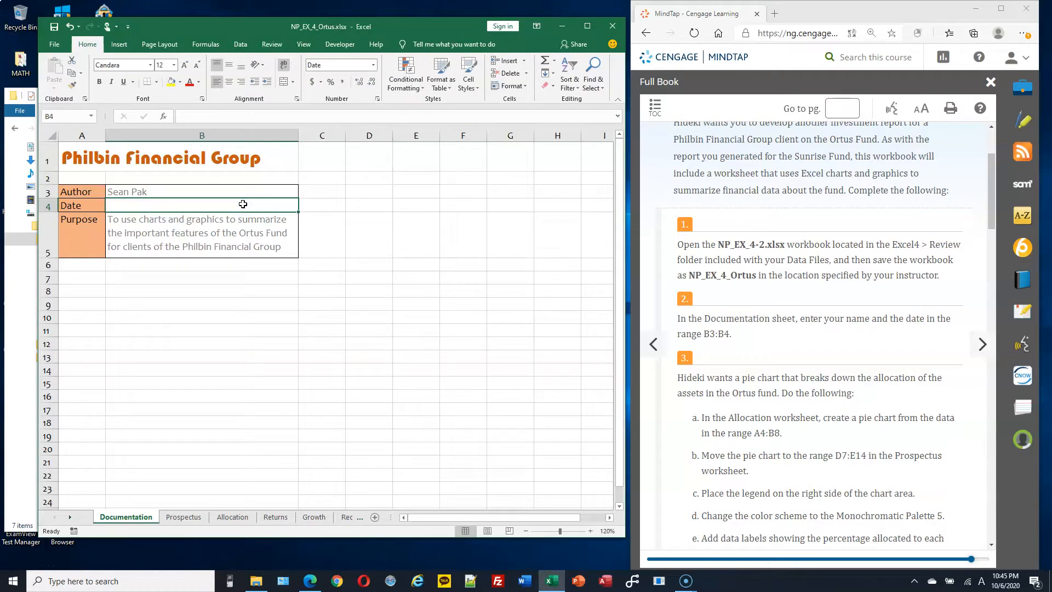
left_click(207, 44)
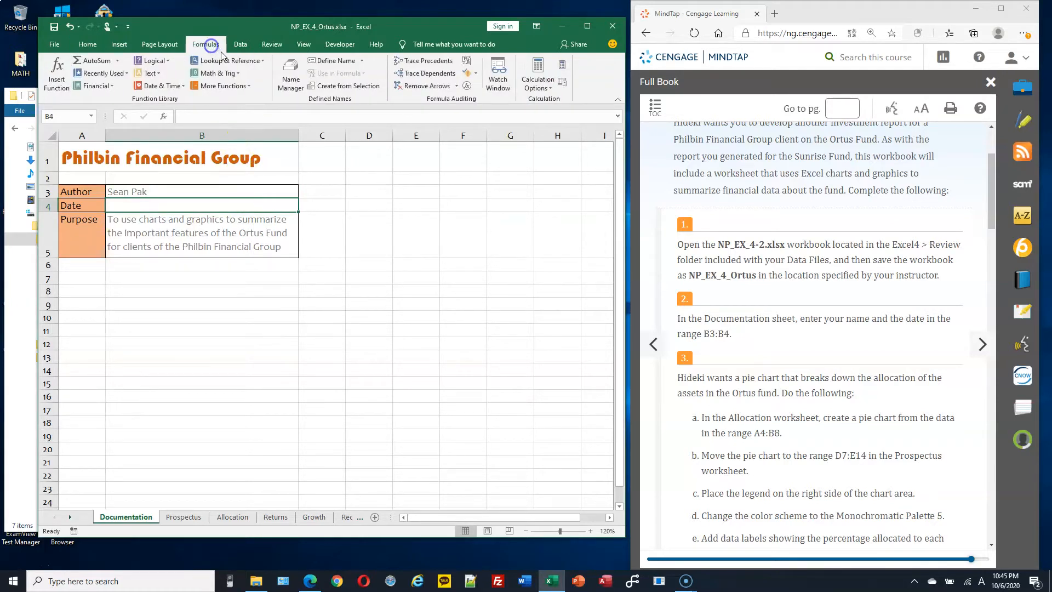
left_click(173, 88)
left_click(173, 87)
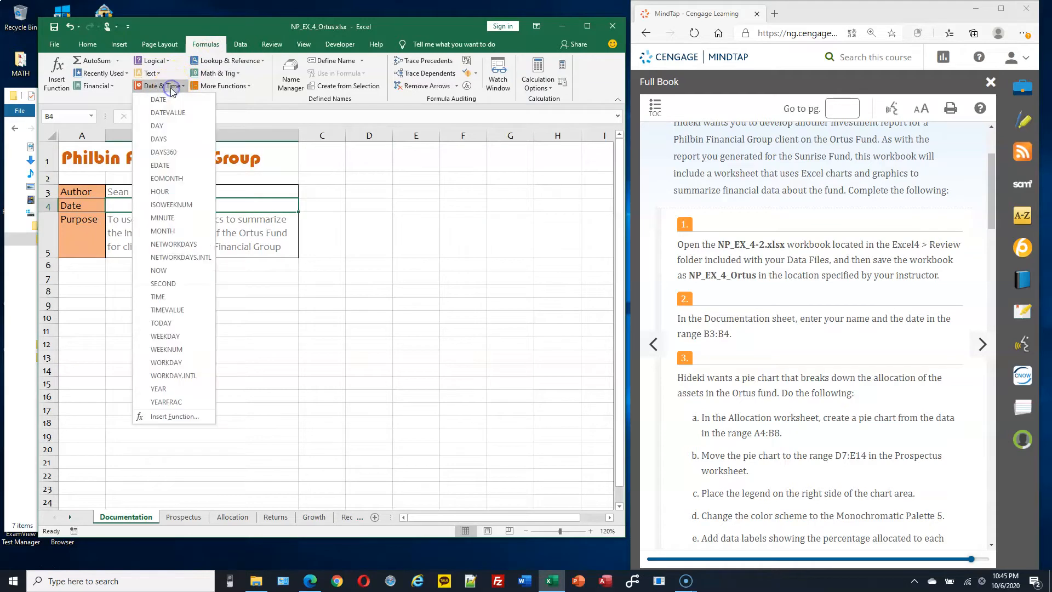
left_click(161, 323)
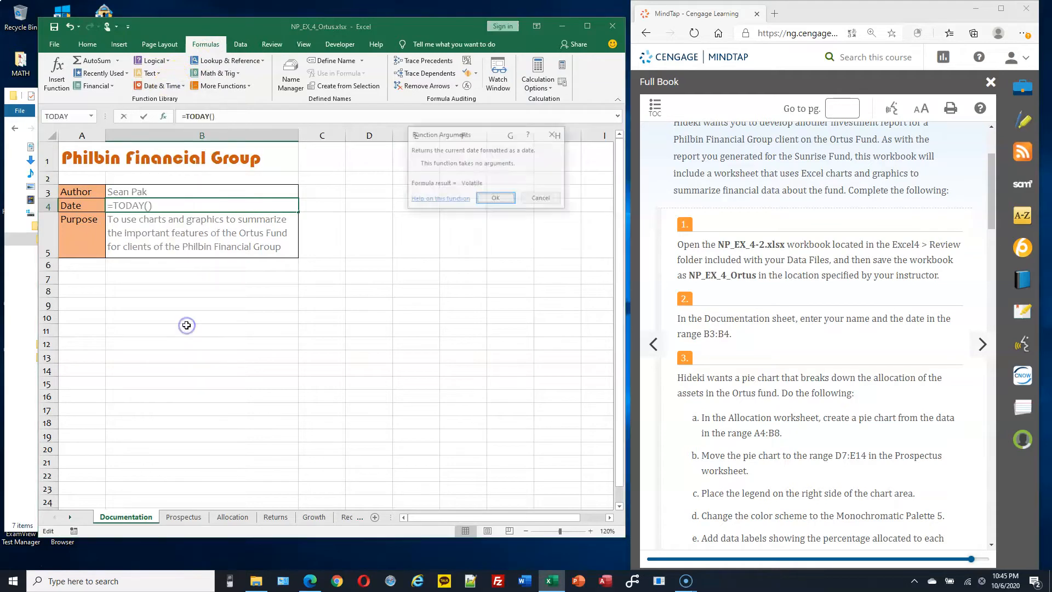
left_click(490, 195)
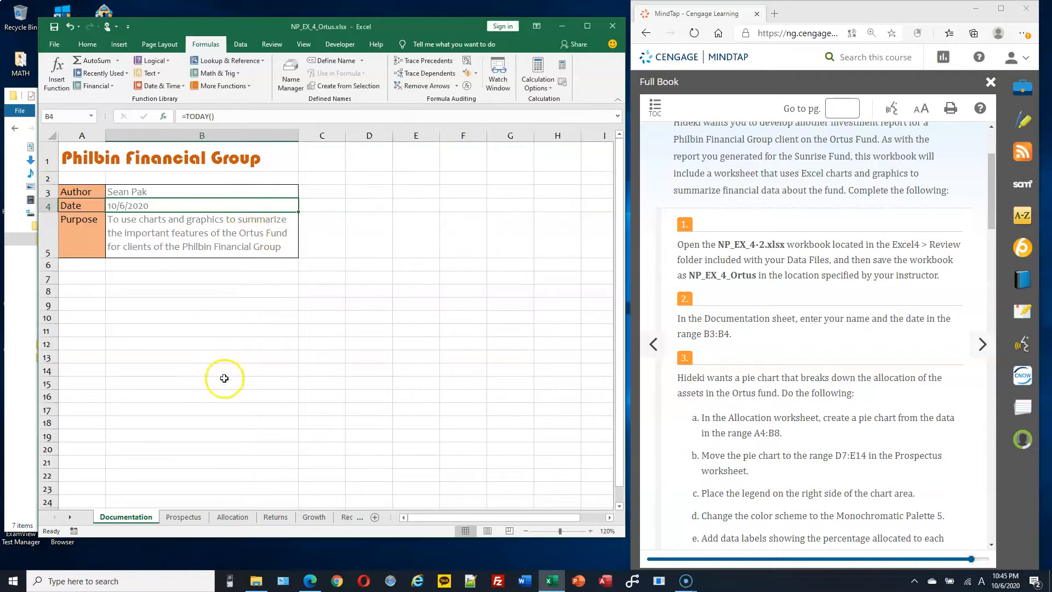
Insert a 2-D pie chart from the range A4:B8 on the Allocation sheet and place it beside the table.
scroll(875, 246, "down", 2)
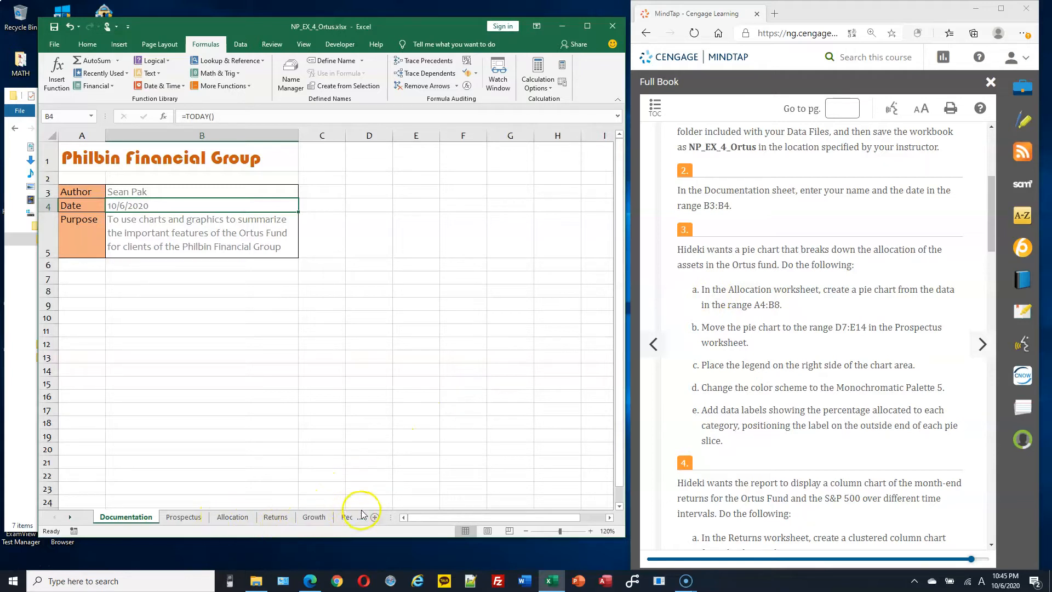
left_click_drag(395, 517, 575, 517)
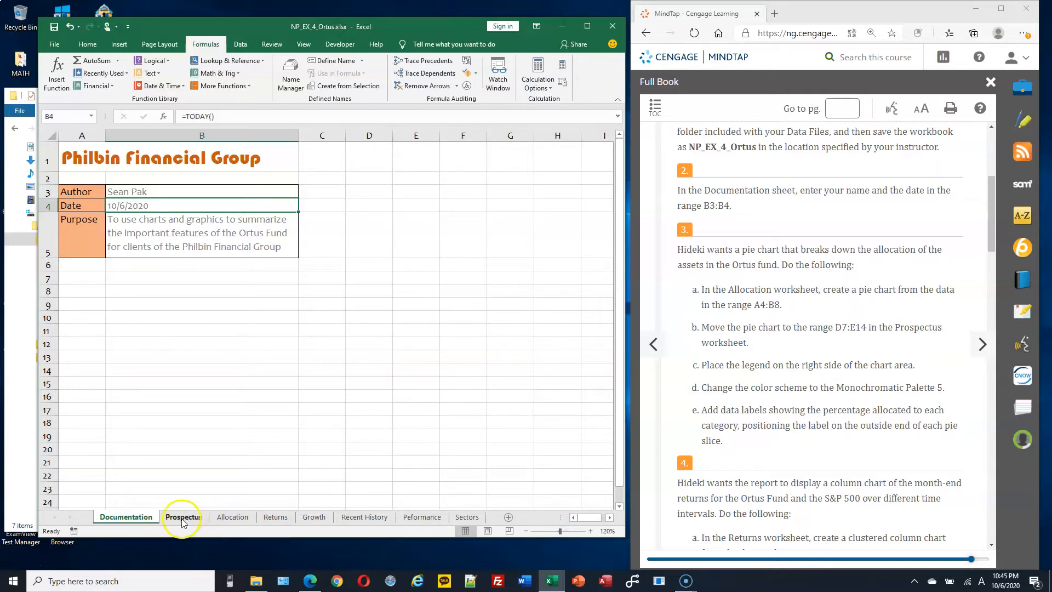
left_click(227, 518)
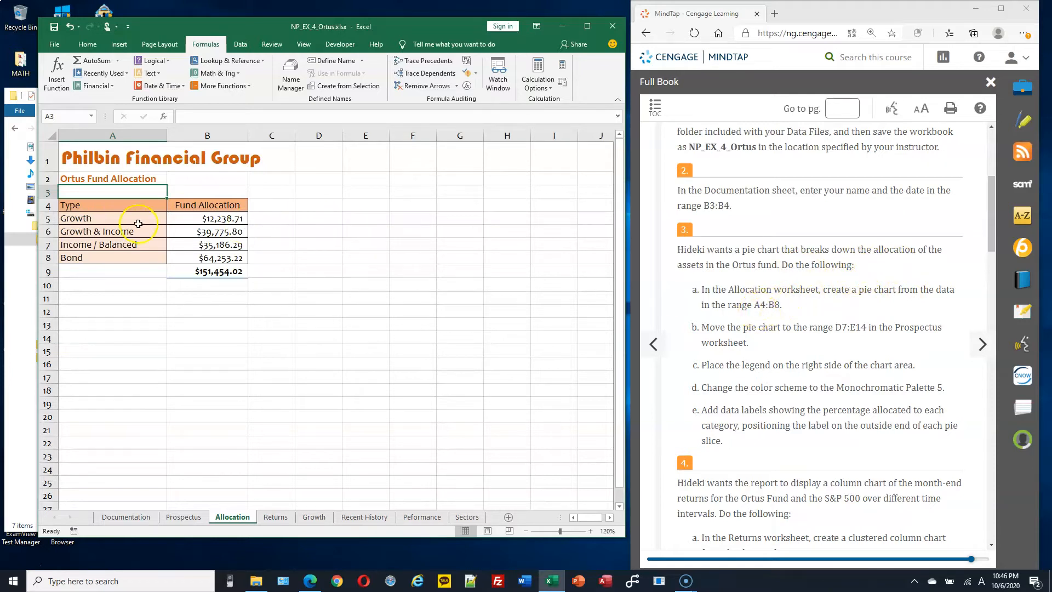
left_click_drag(108, 210, 177, 249)
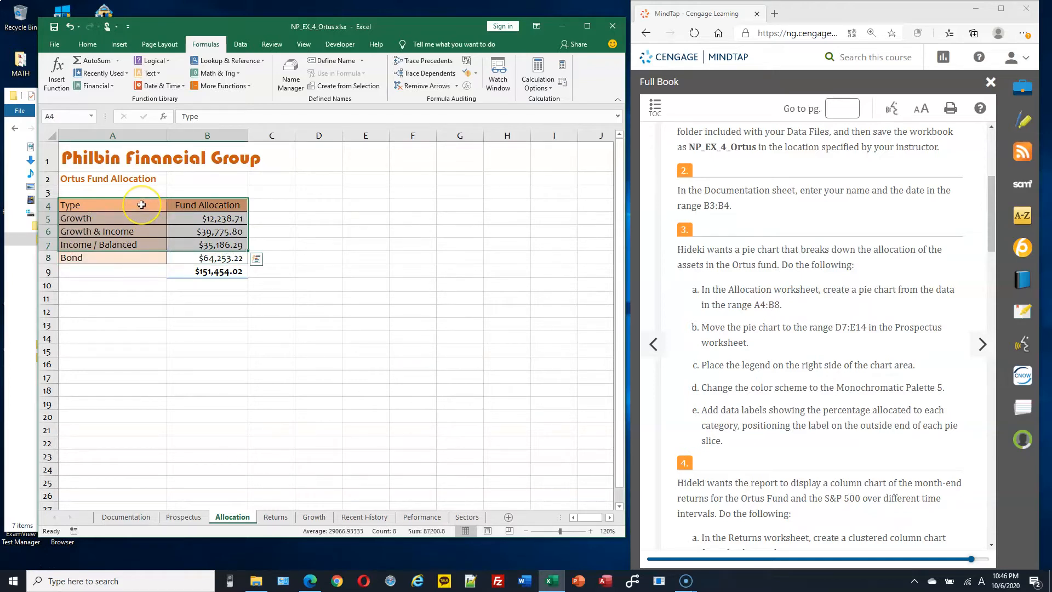
left_click_drag(142, 205, 207, 258)
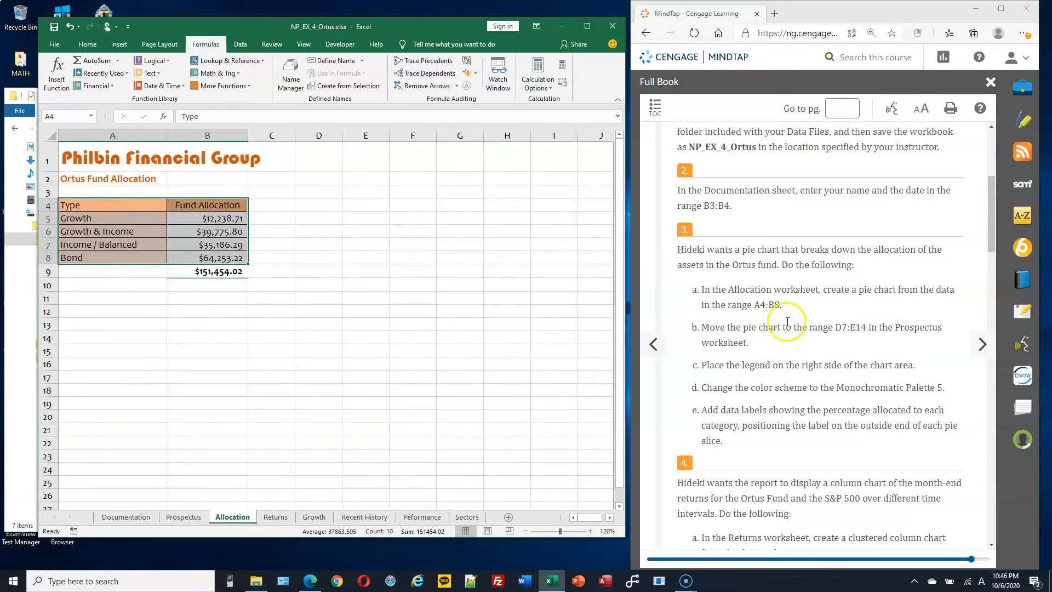
left_click(121, 46)
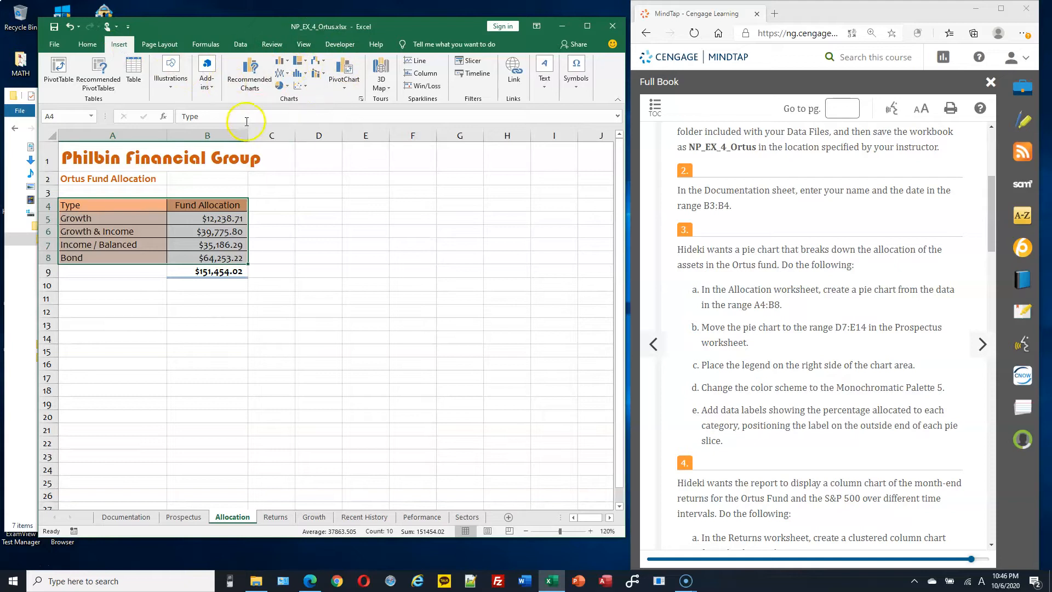
left_click(288, 87)
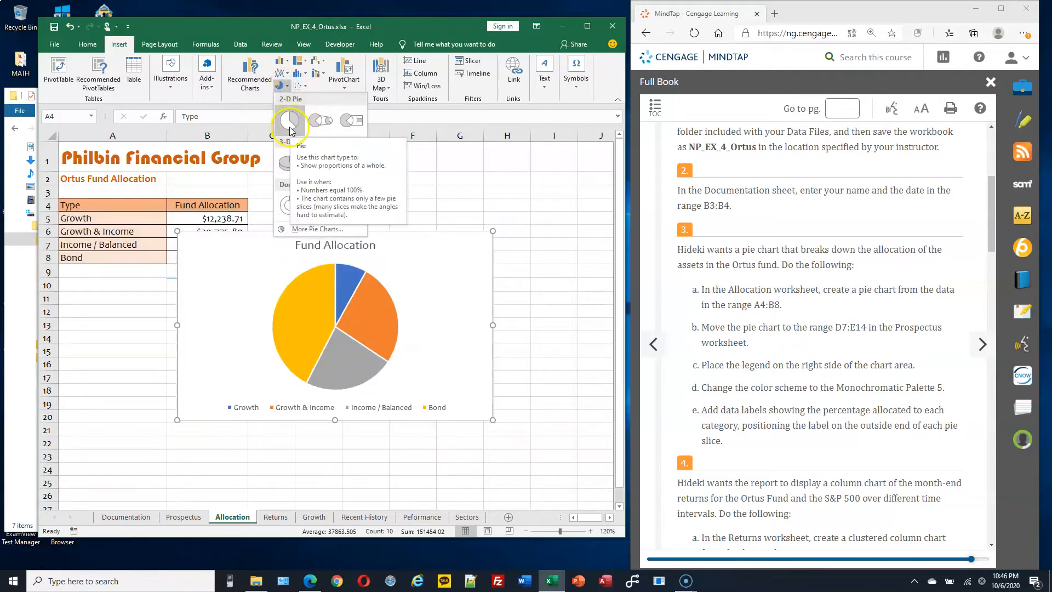
left_click(289, 124)
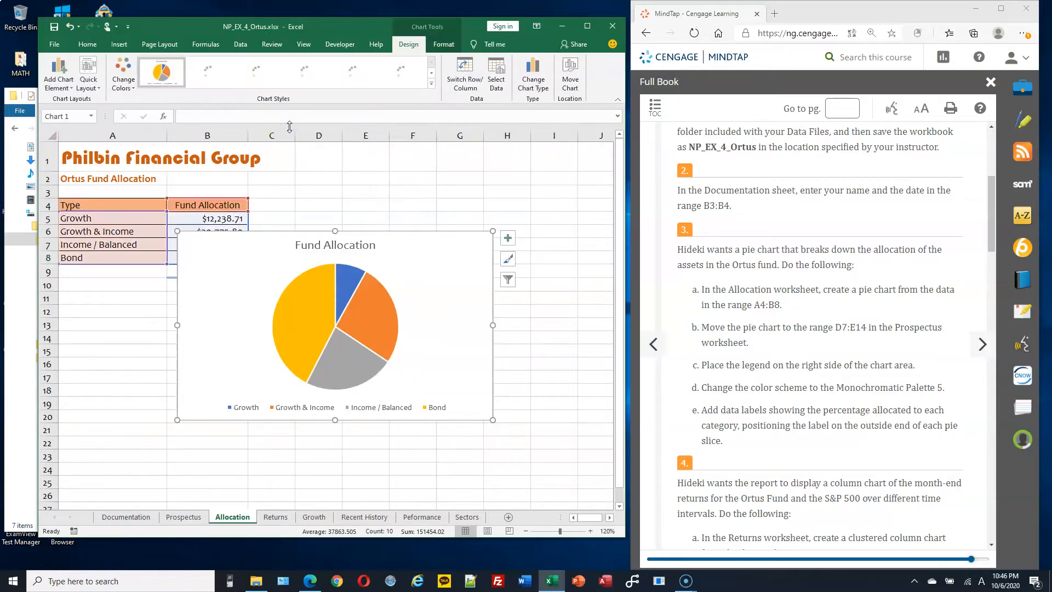
left_click_drag(465, 240, 546, 212)
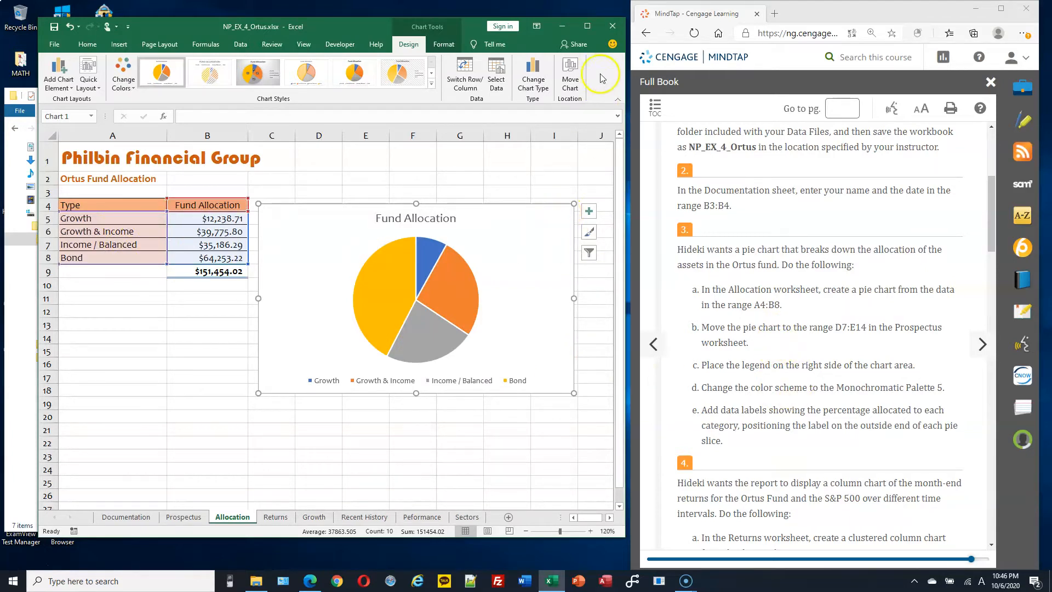
Move the Fund Allocation pie chart to the Prospectus worksheet as an embedded object.
left_click(572, 84)
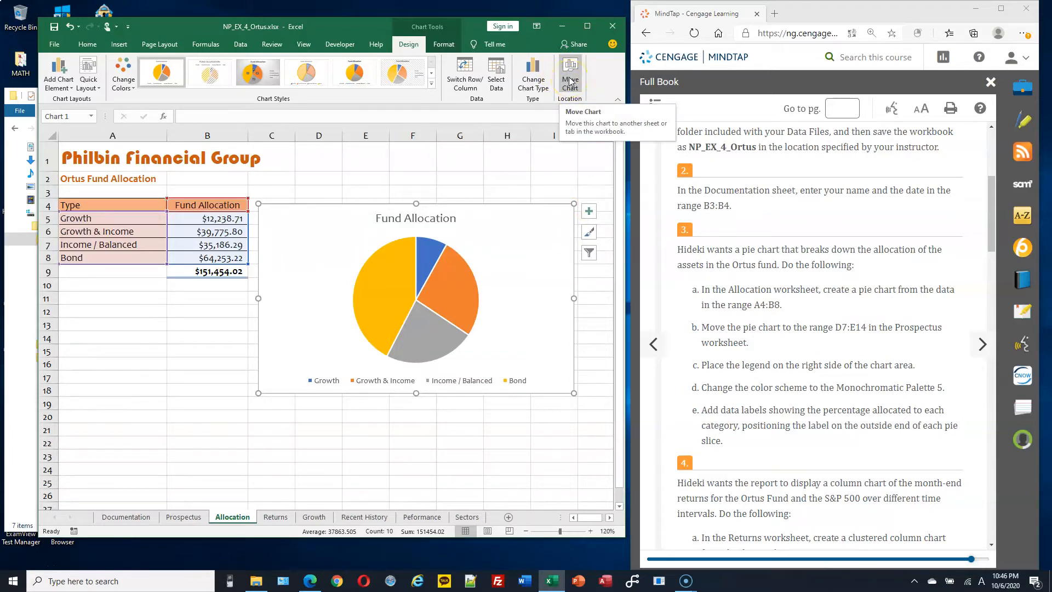
left_click(571, 82)
left_click(581, 188)
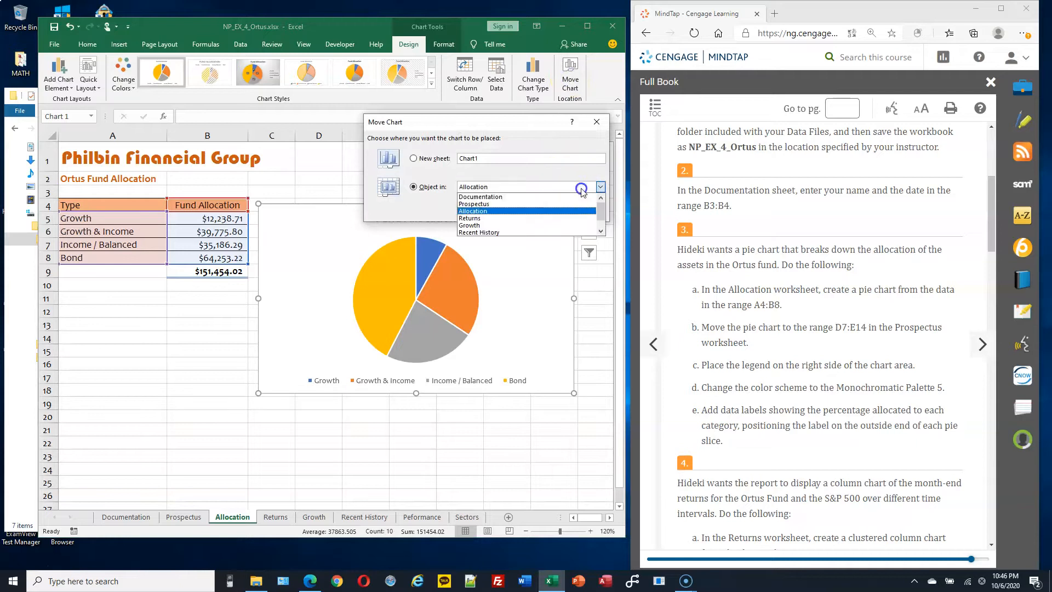
left_click(525, 204)
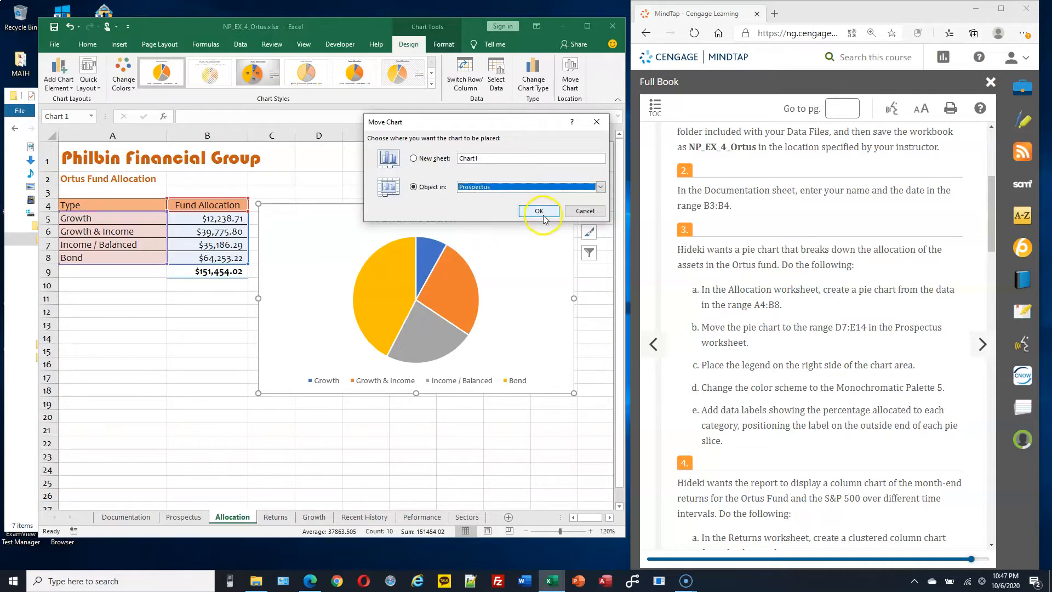
left_click(539, 212)
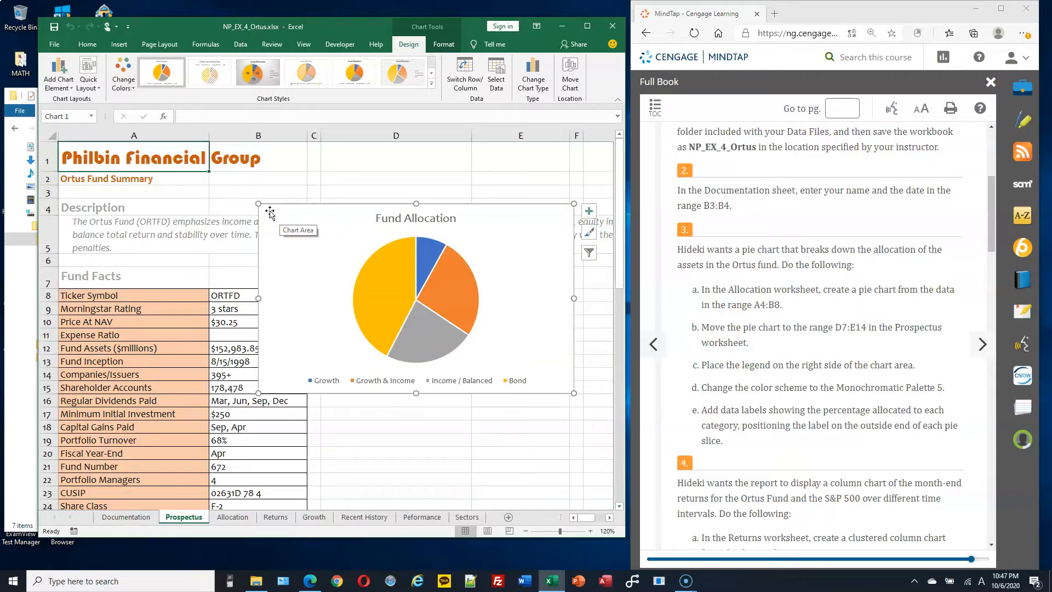
Position and resize the Fund Allocation pie chart to fit the range D7:E14 on the Prospectus sheet.
left_click_drag(269, 214, 335, 299)
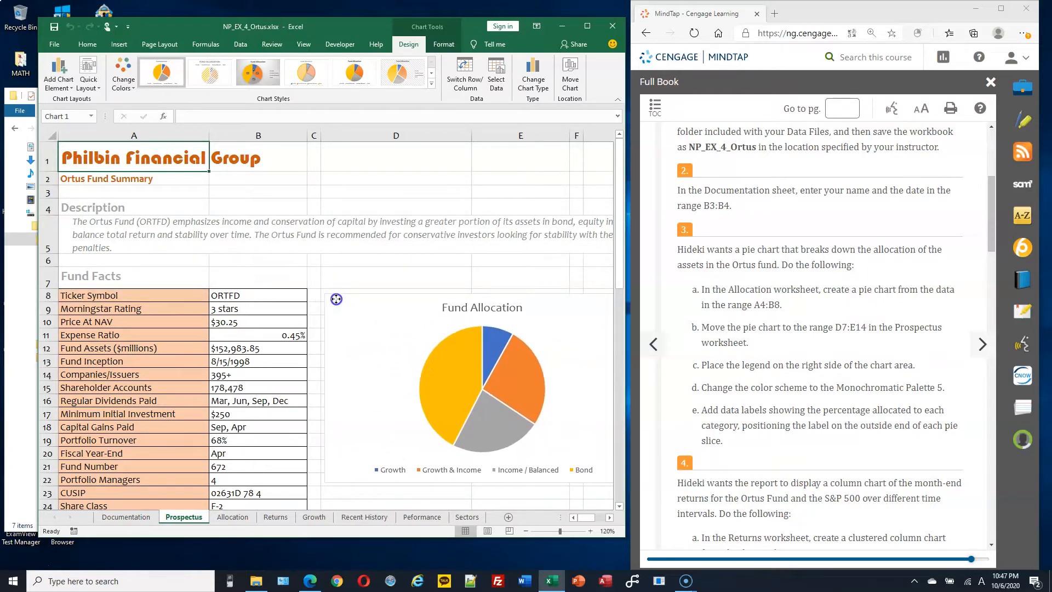
left_click_drag(336, 299, 333, 271)
scroll(434, 249, "down", 2)
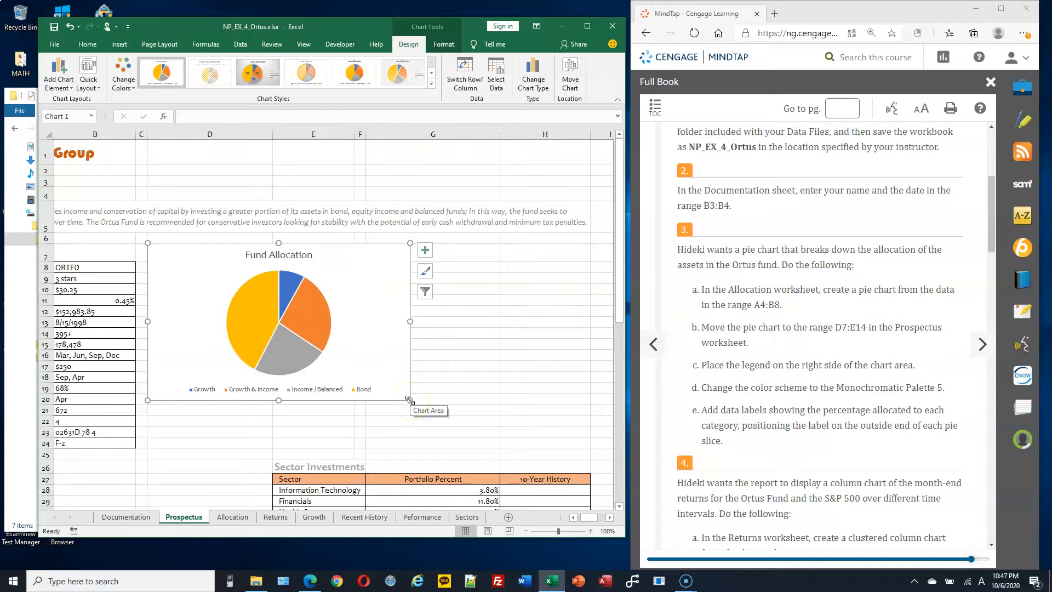
left_click_drag(409, 400, 355, 338)
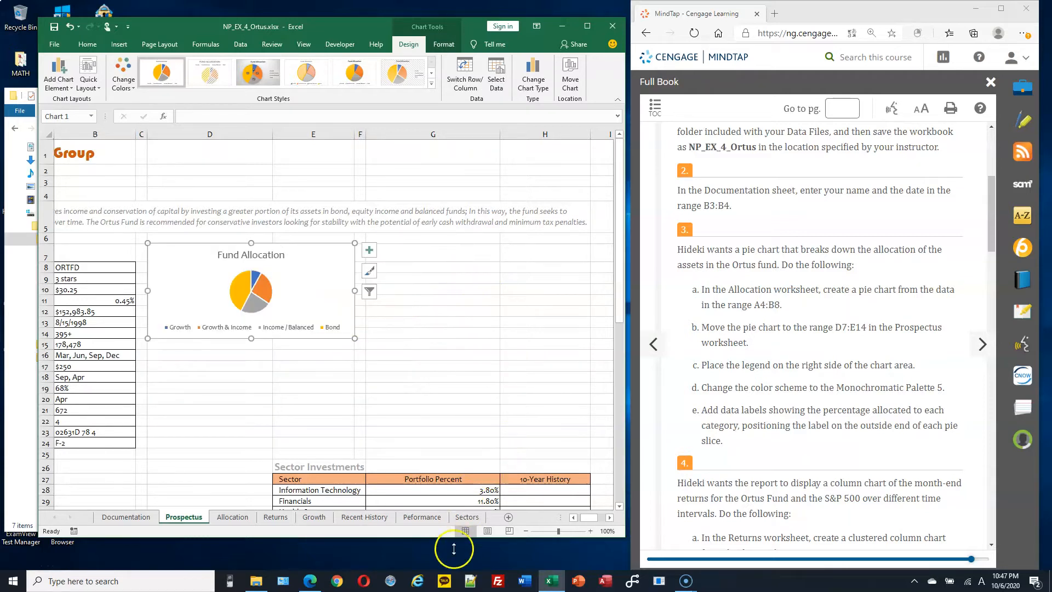
Make the workbook window taller and open the formatting options for the Fund Allocation chart's legend.
left_click_drag(429, 540, 429, 564)
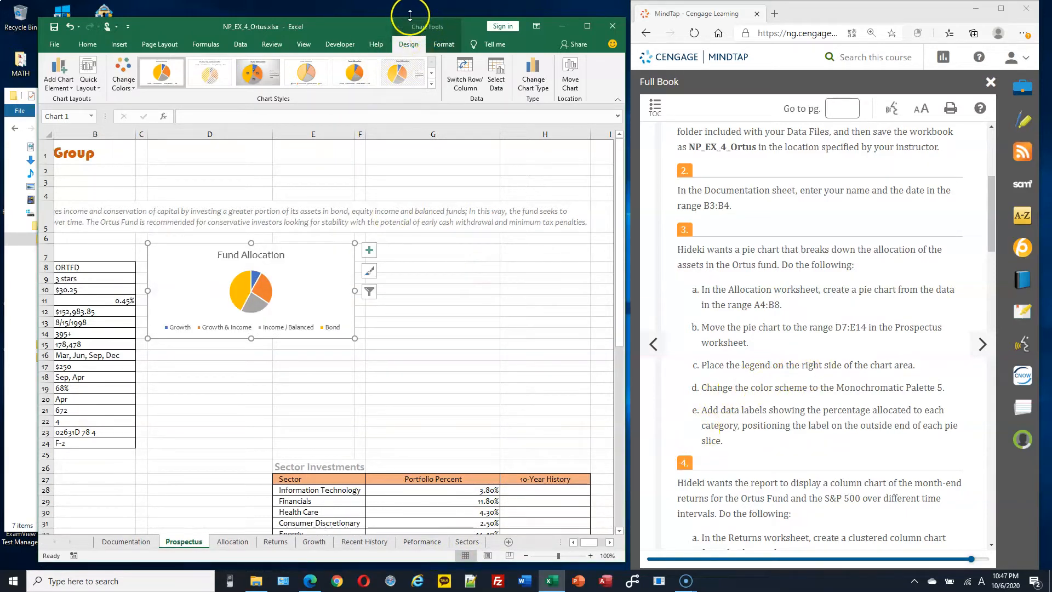
left_click_drag(383, 16, 383, 0)
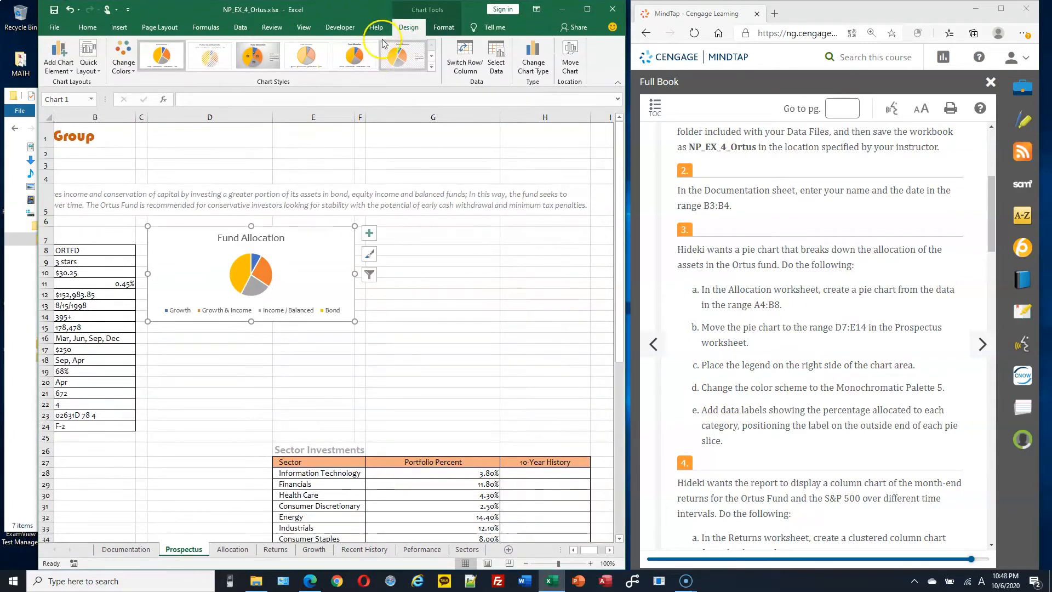
left_click(289, 241)
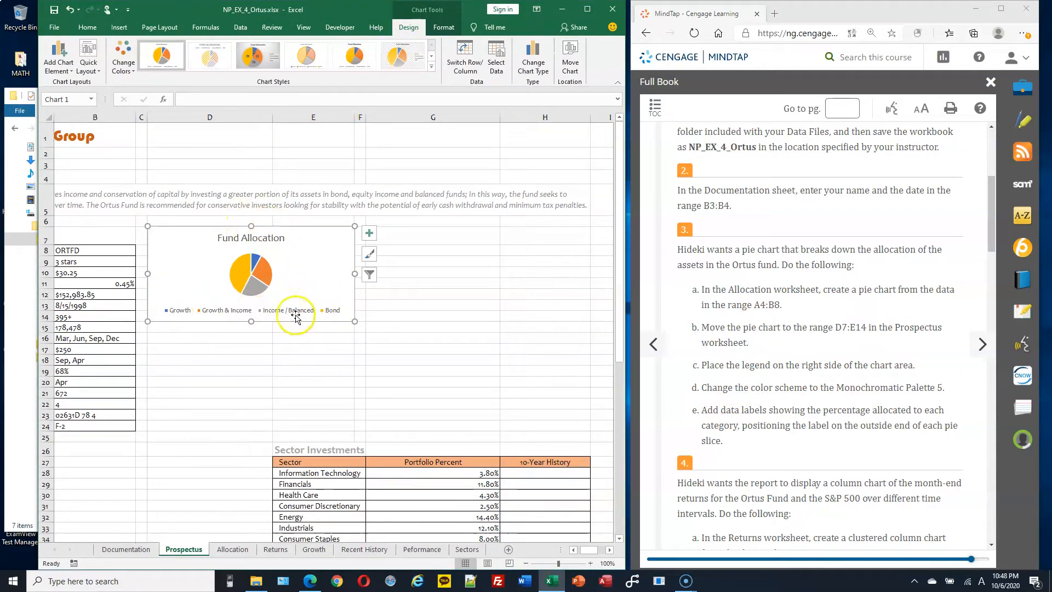
left_click(271, 311)
scroll(418, 291, "up", 2)
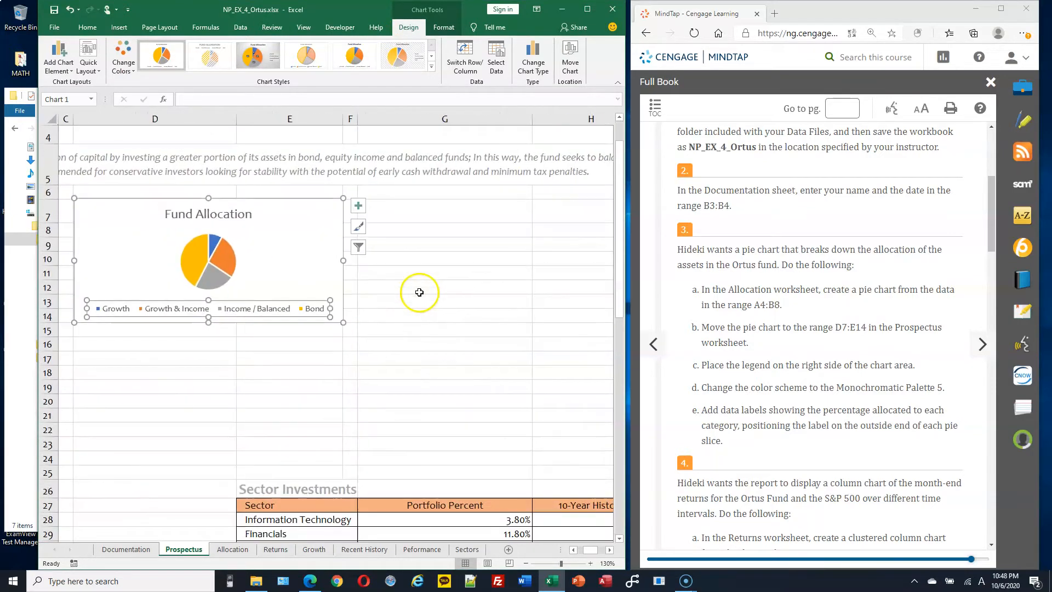
left_click(229, 314)
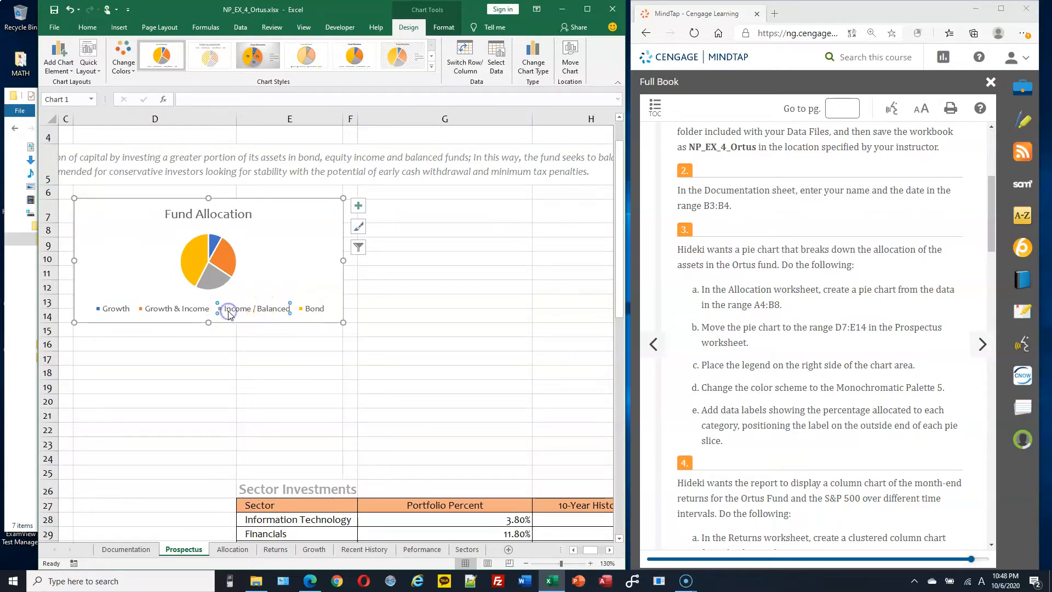
double_click(228, 315)
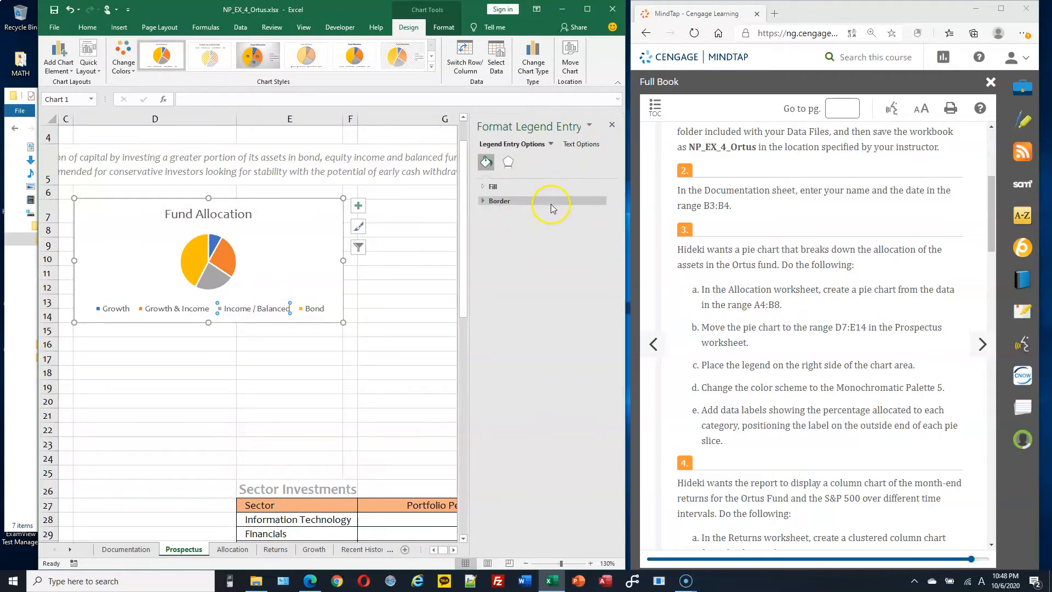
Select the entire legend of the Fund Allocation pie chart and set its position to Right.
left_click(143, 240)
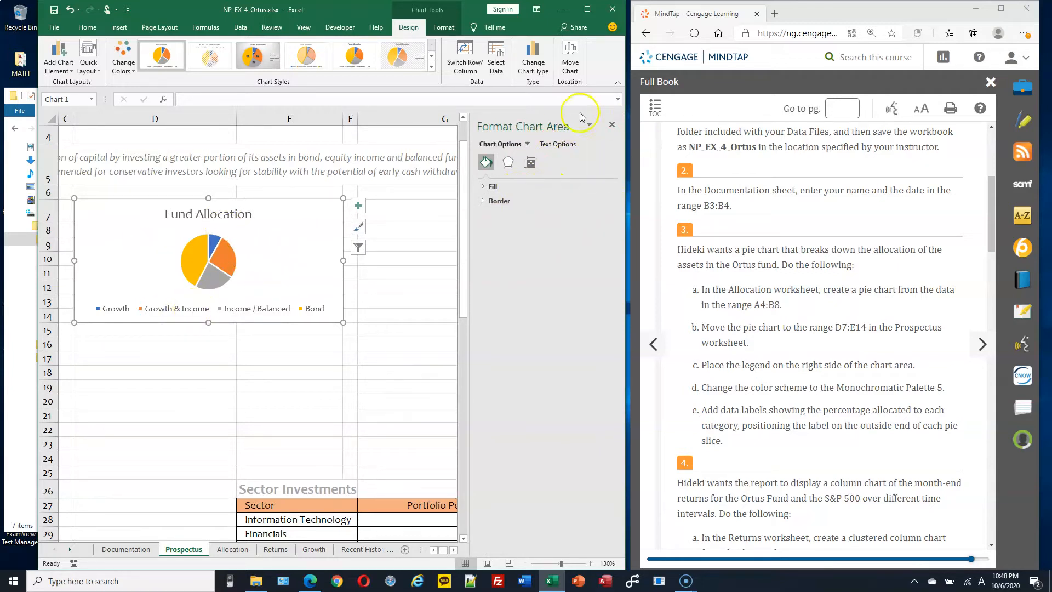
left_click(169, 310)
left_click(300, 247)
left_click(150, 229)
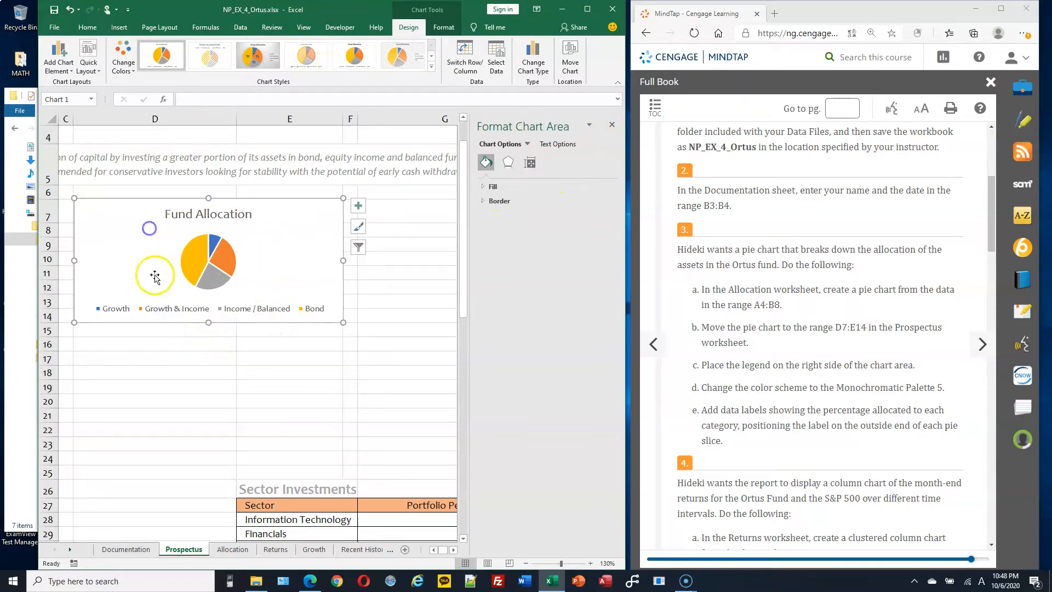
left_click(117, 312)
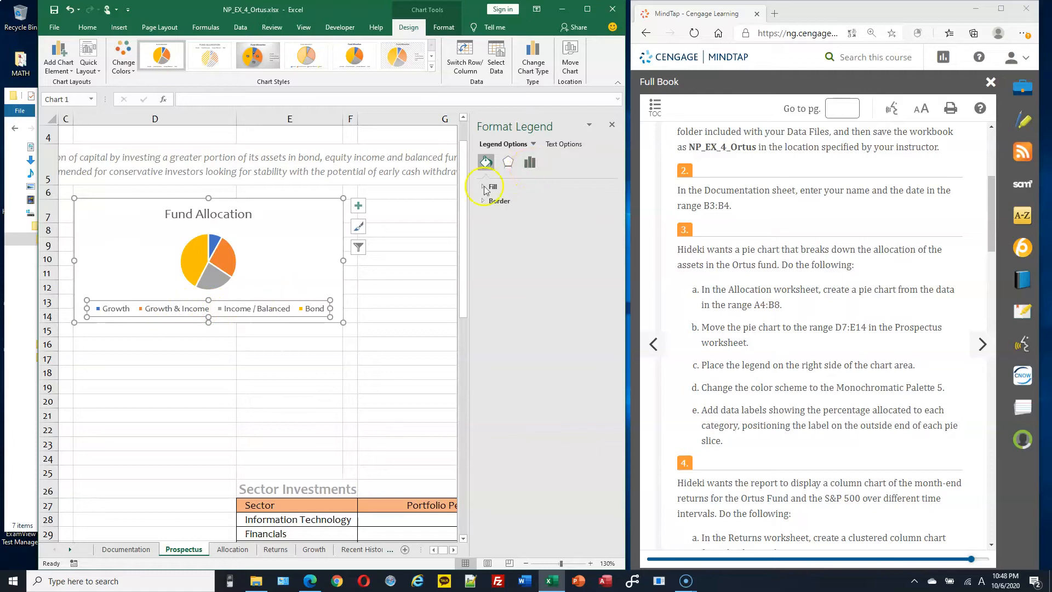
left_click(310, 311)
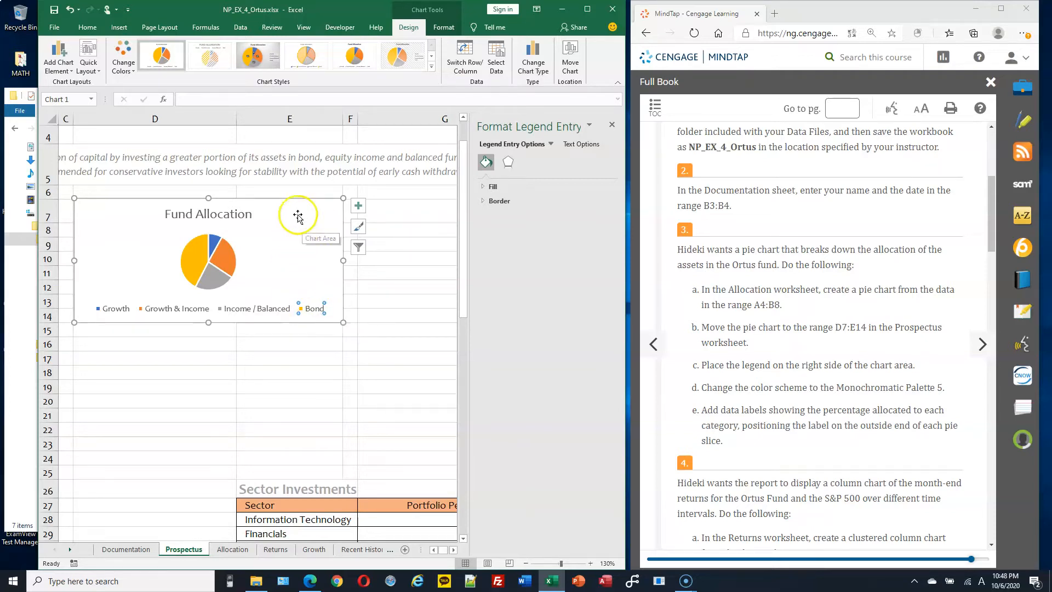
left_click(94, 218)
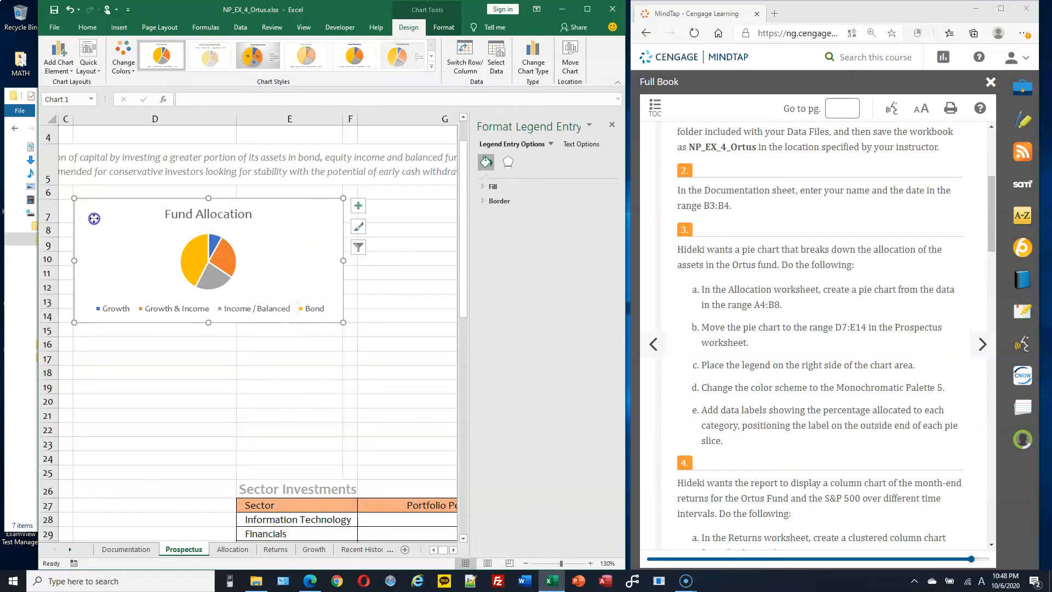
left_click(113, 314)
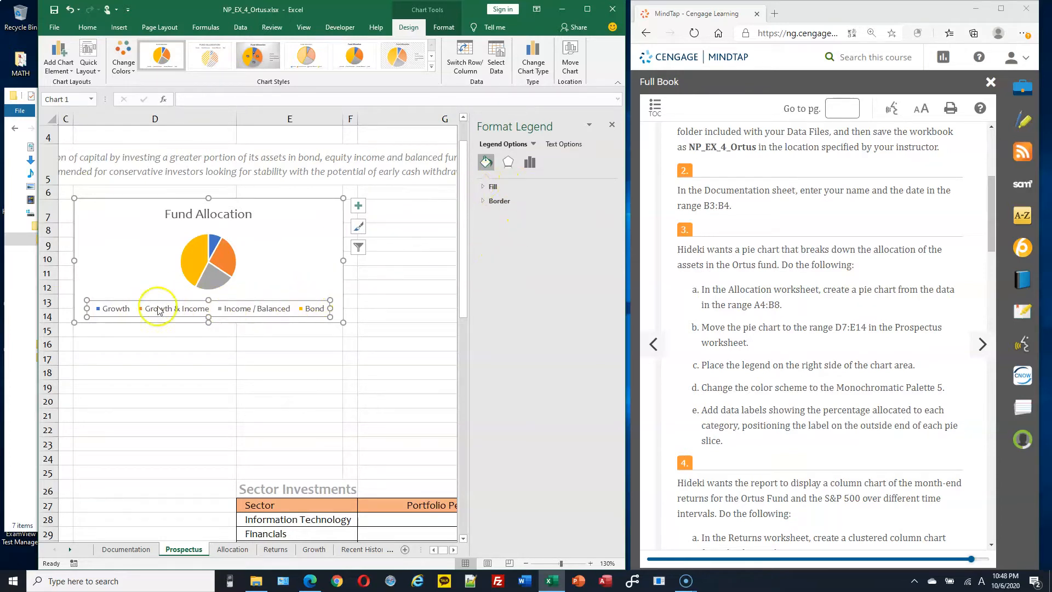
left_click(530, 163)
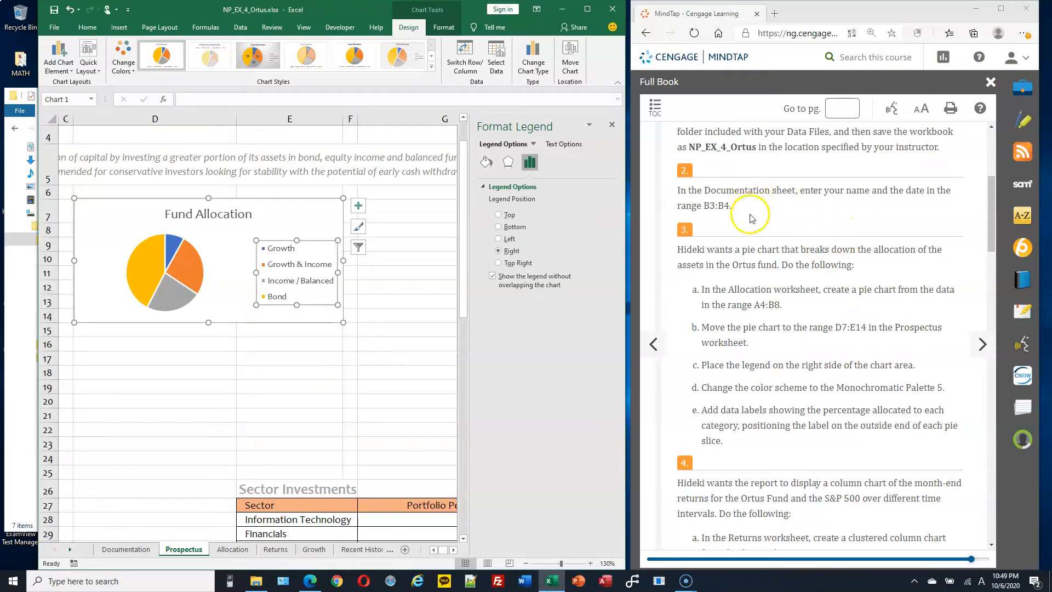
Change the Fund Allocation pie chart's color scheme to Monochromatic Palette 5.
scroll(800, 263, "down", 1)
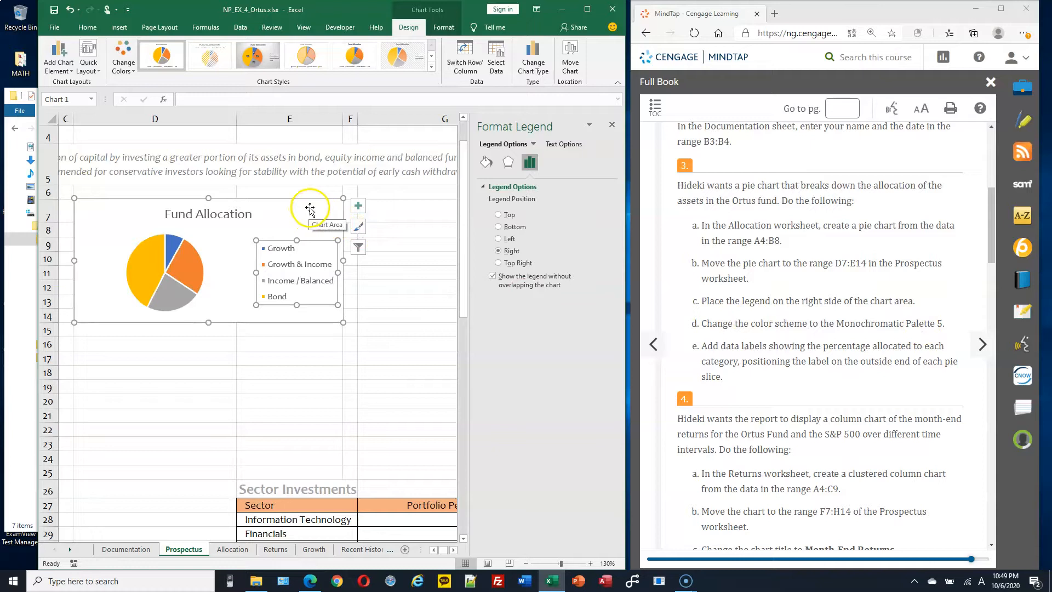
left_click(130, 70)
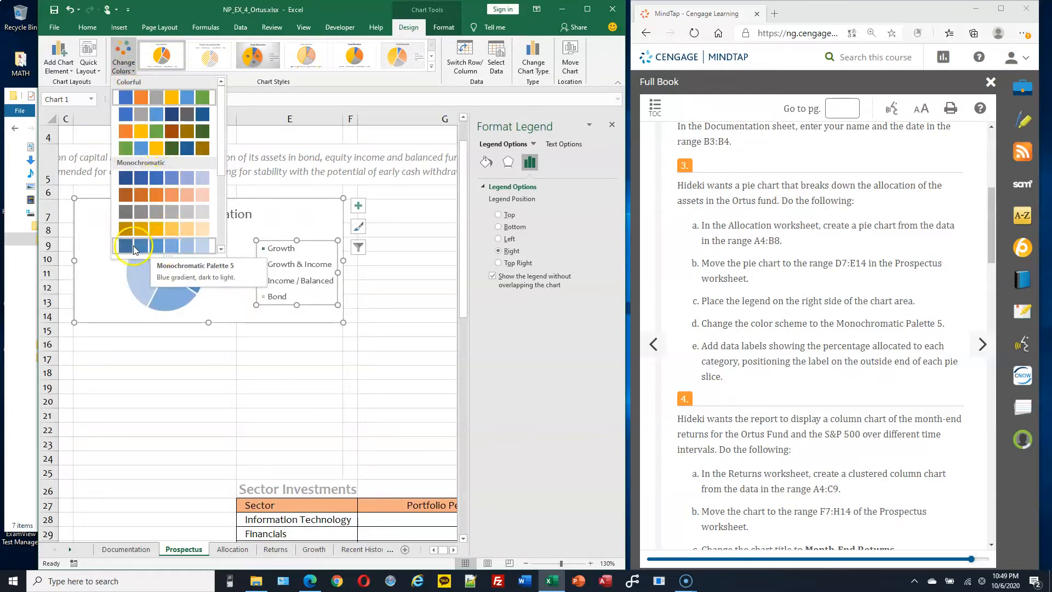
left_click(186, 250)
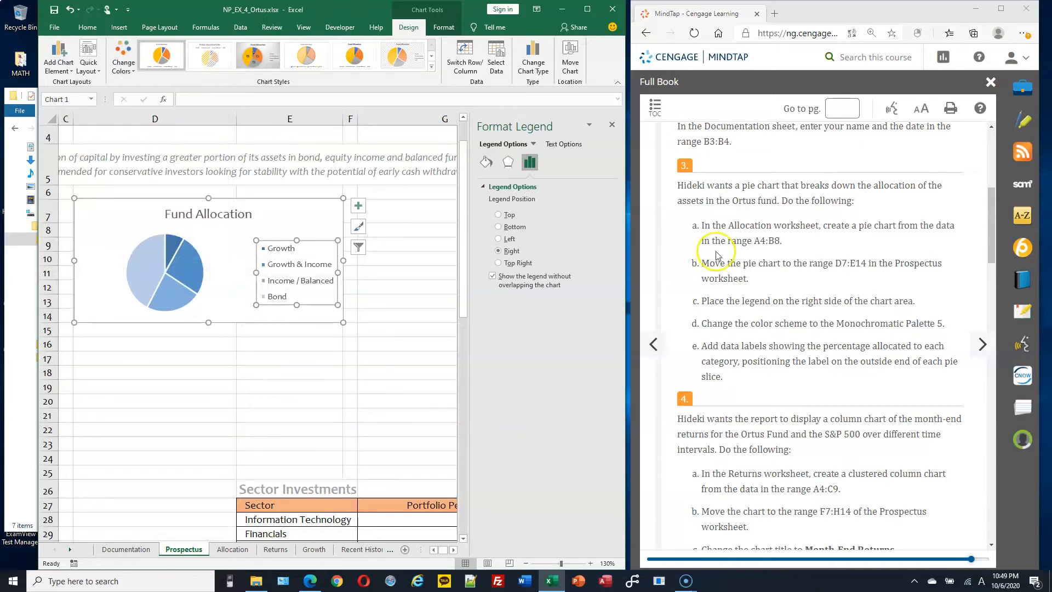
Add data labels to the Fund Allocation pie chart, positioned at the outside end of each slice.
scroll(772, 304, "down", 1)
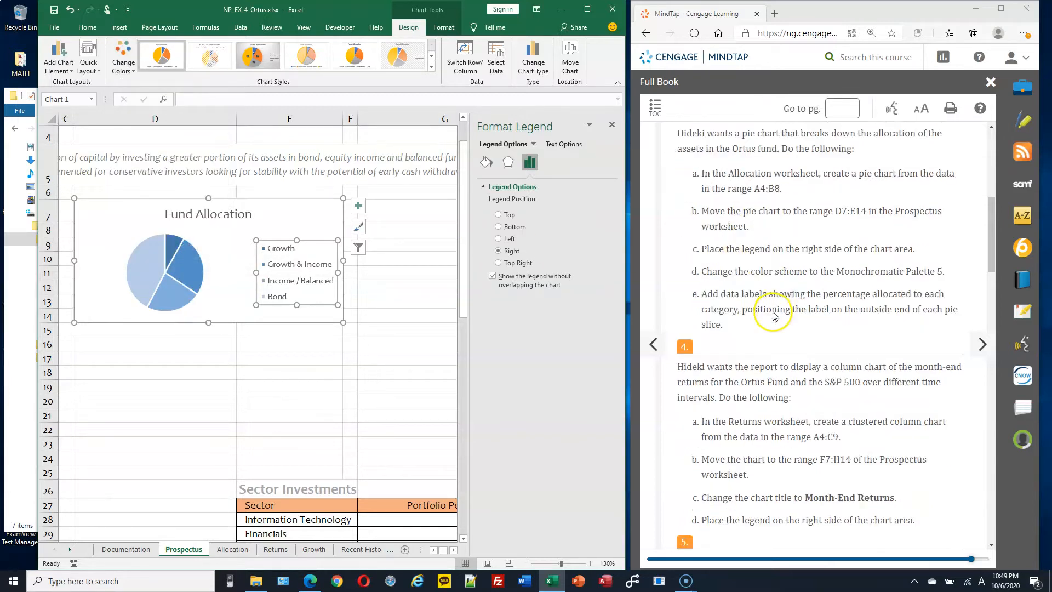
scroll(770, 308, "down", 1)
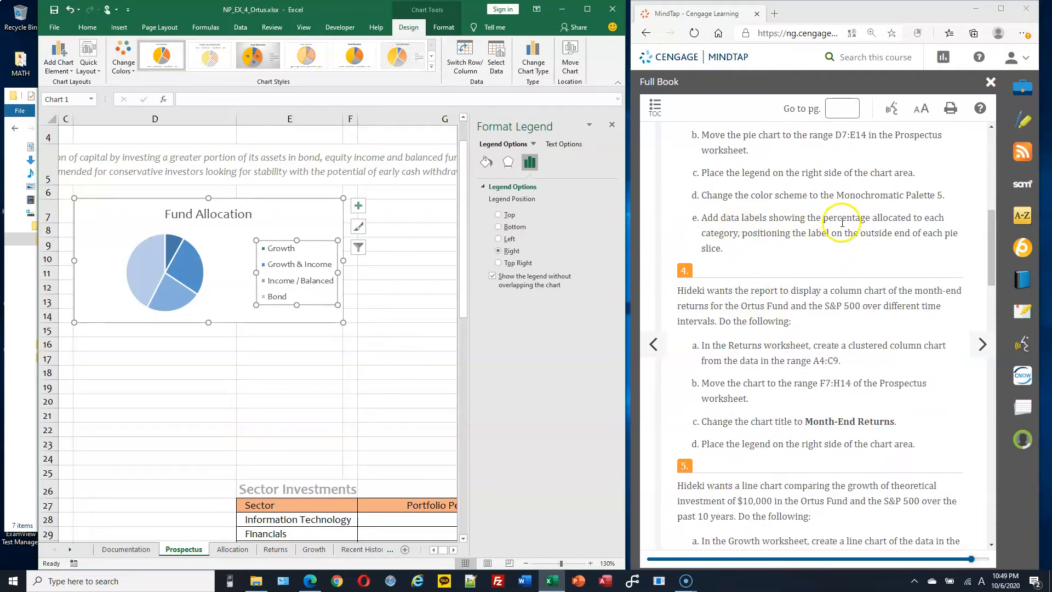
left_click(150, 260)
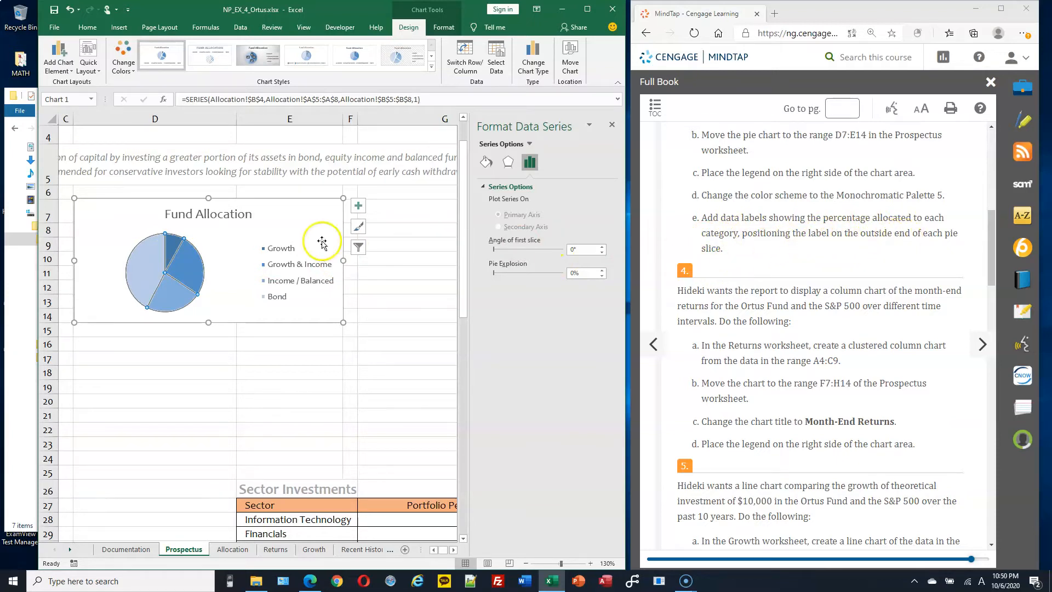
left_click(67, 73)
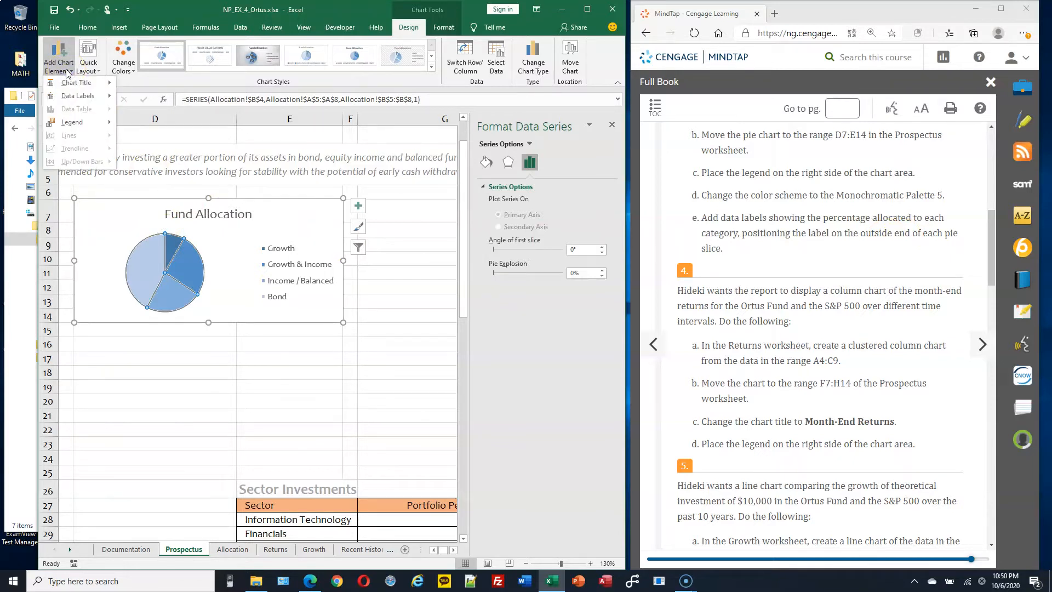
left_click(76, 100)
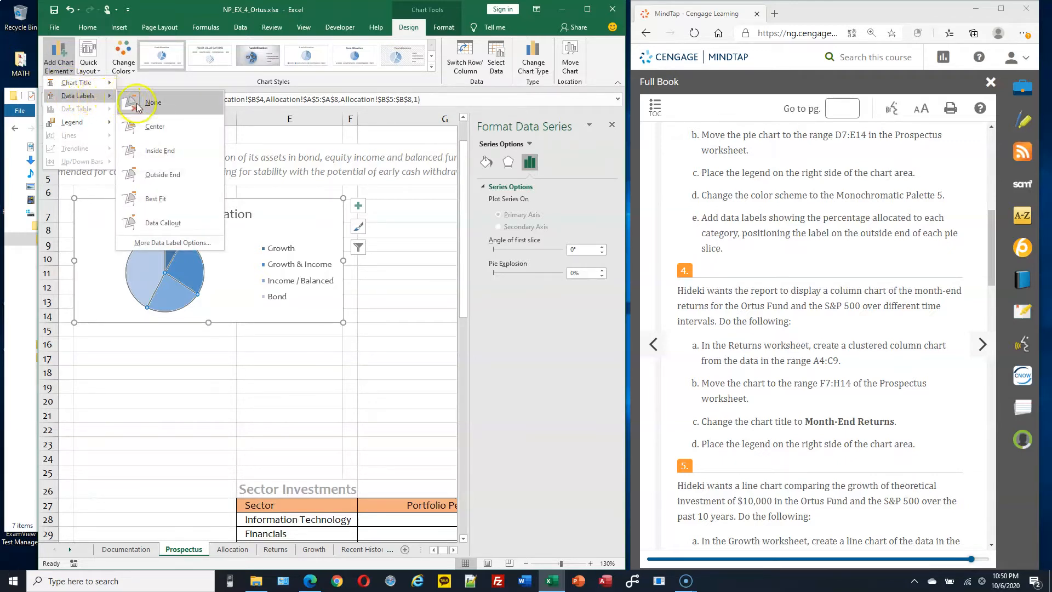
left_click(174, 175)
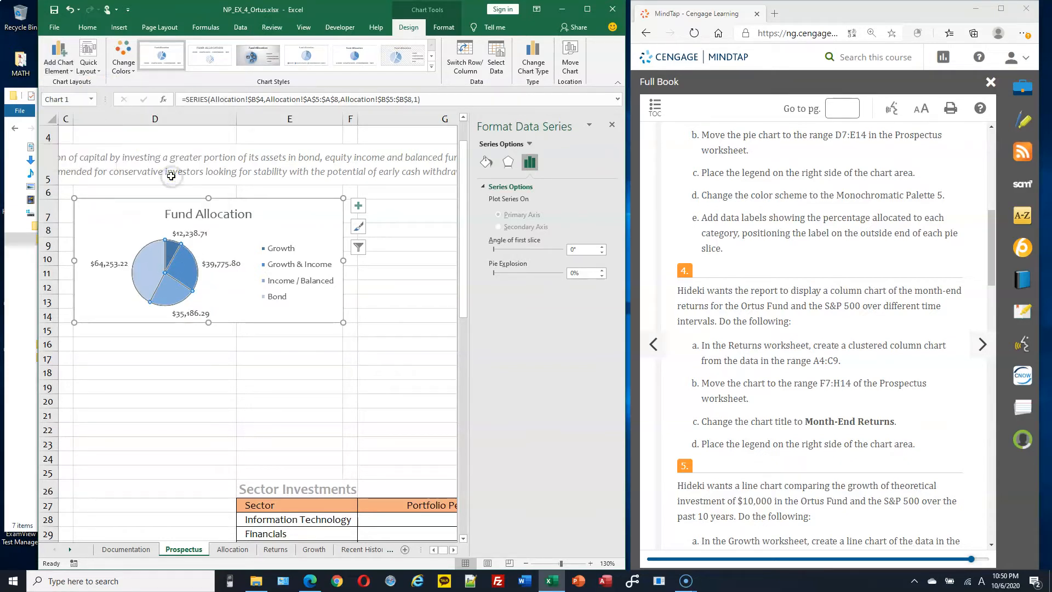
Set the pie chart's data labels to show the percentage instead of the value.
left_click(221, 267)
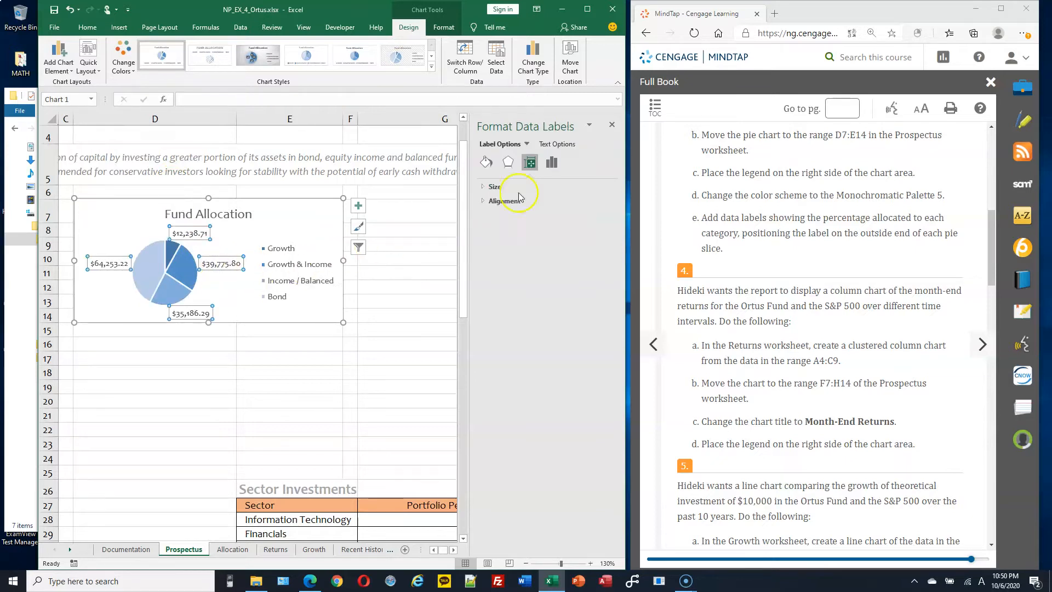
left_click(549, 163)
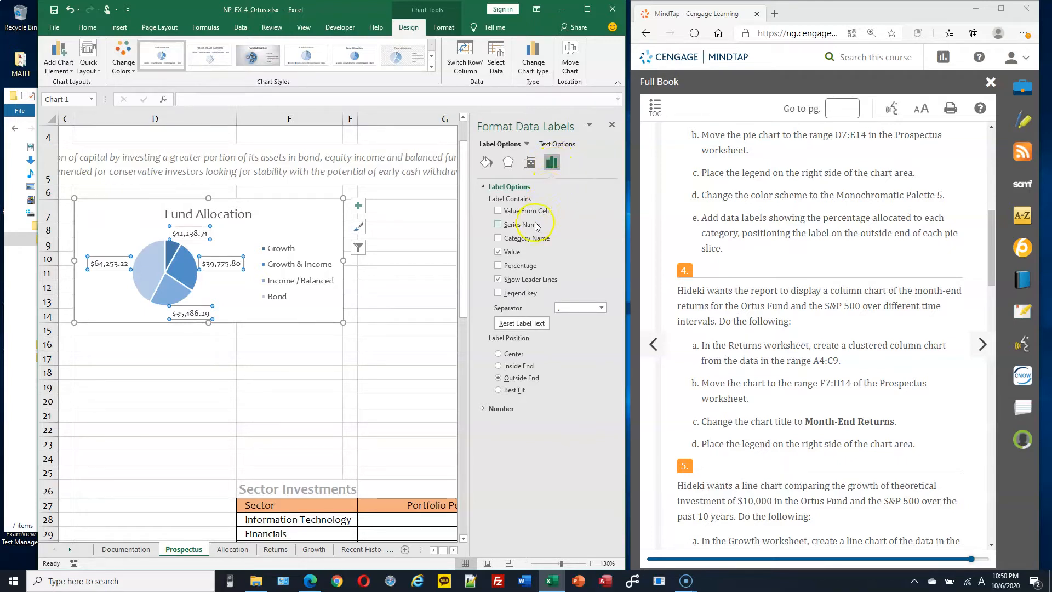
left_click(498, 266)
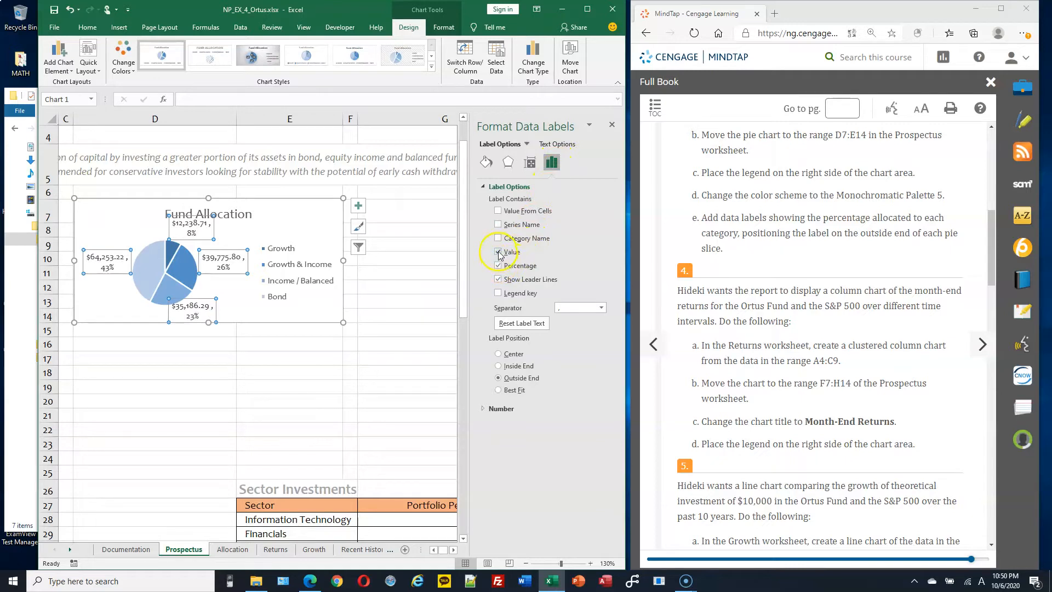
left_click(498, 252)
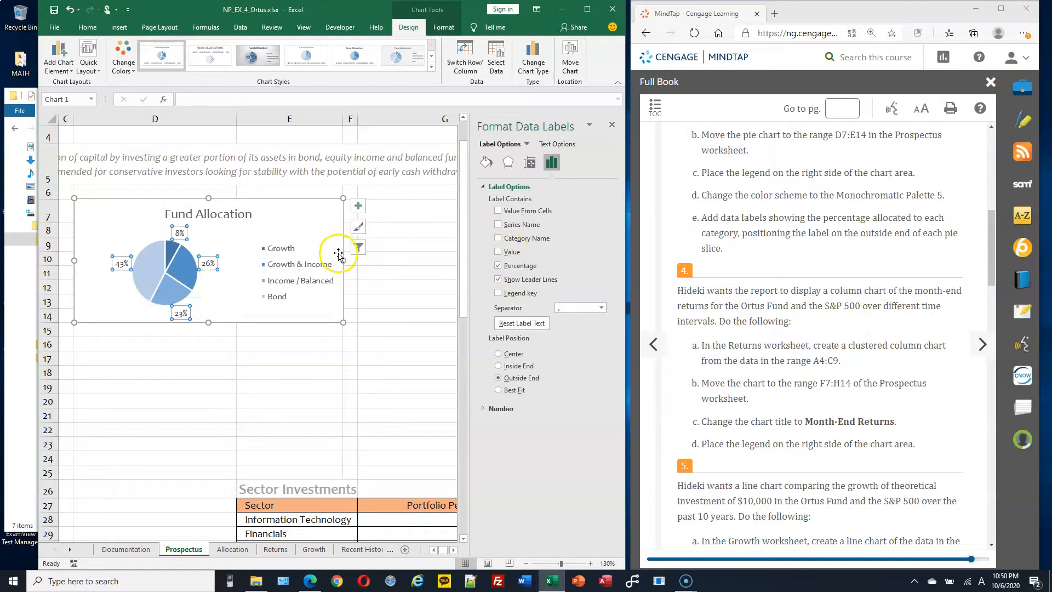
scroll(345, 268, "up", 1, "ctrl")
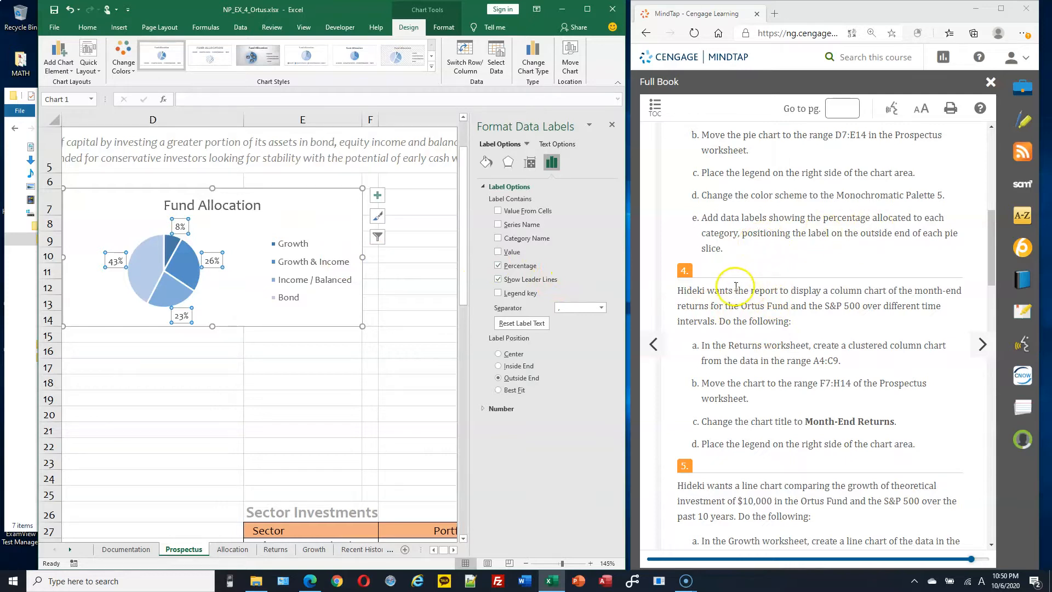
On the Returns sheet, insert a 2-D clustered column chart from the range A4:C9.
scroll(739, 293, "down", 1)
scroll(739, 293, "down", 1)
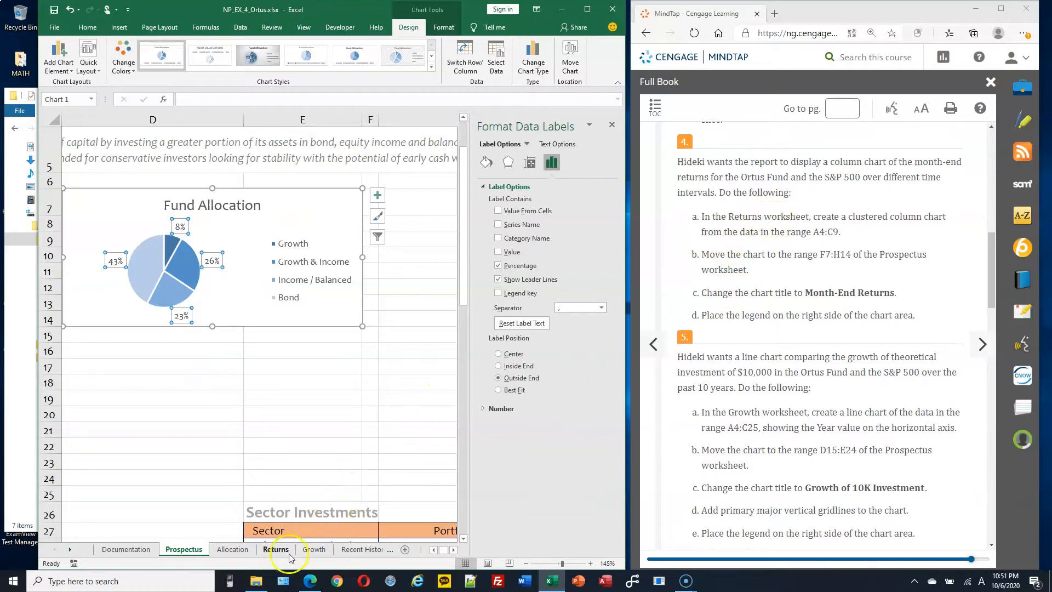
left_click(277, 549)
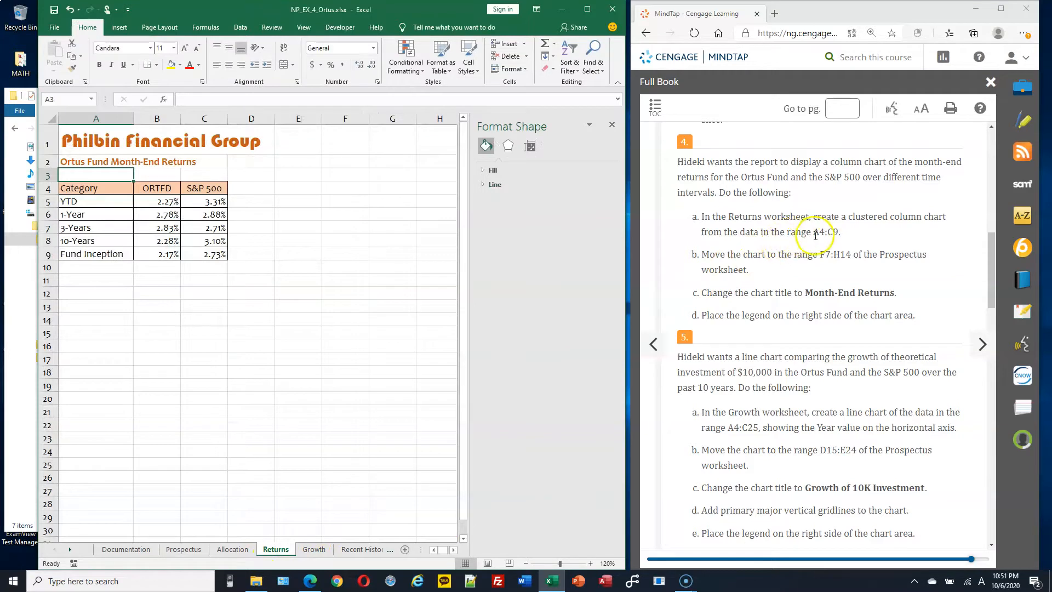
left_click_drag(79, 188, 193, 260)
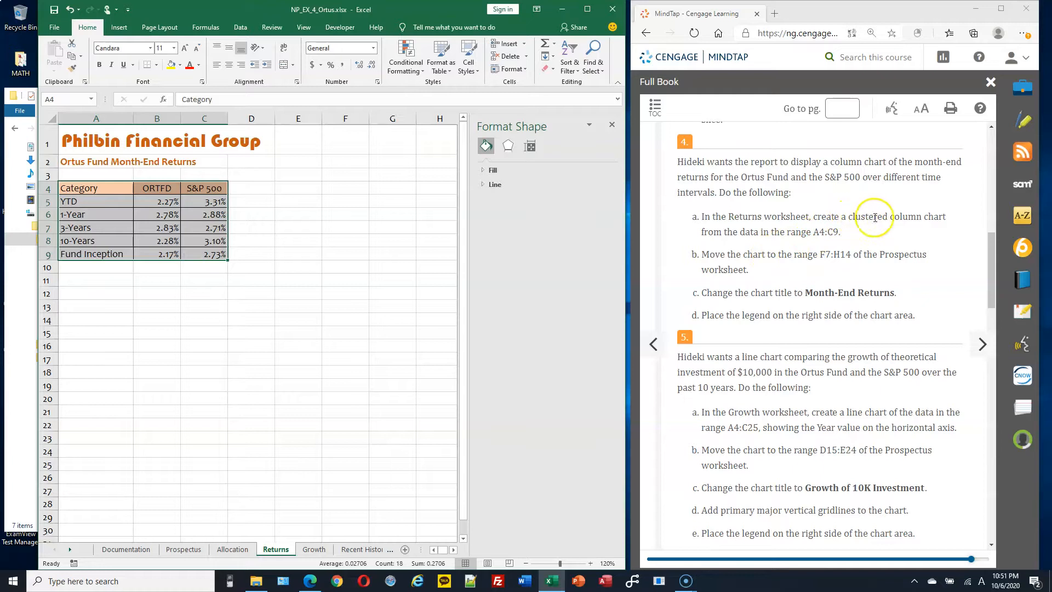
left_click(119, 29)
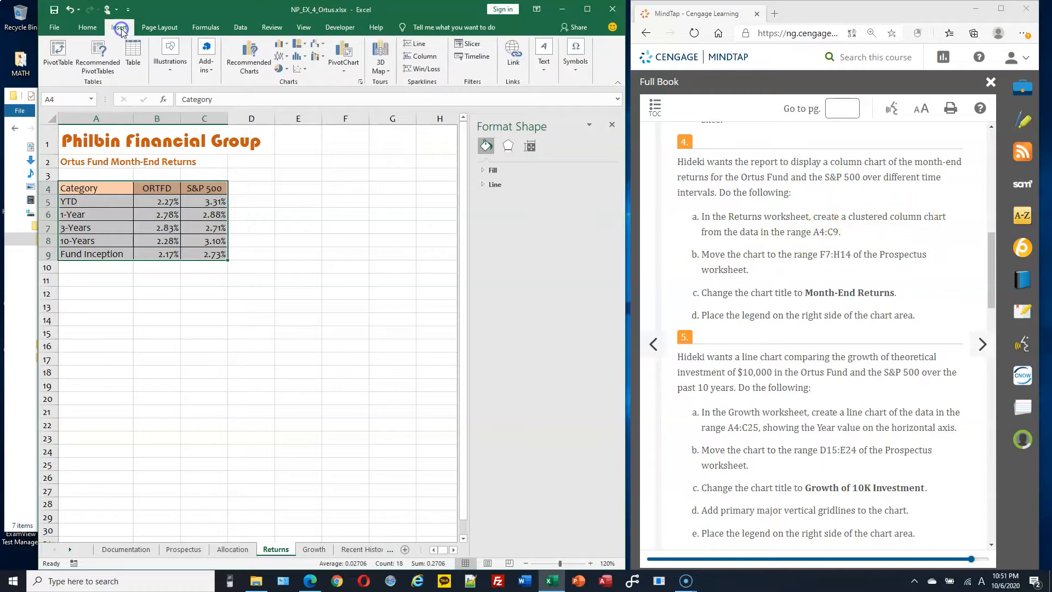
left_click(288, 48)
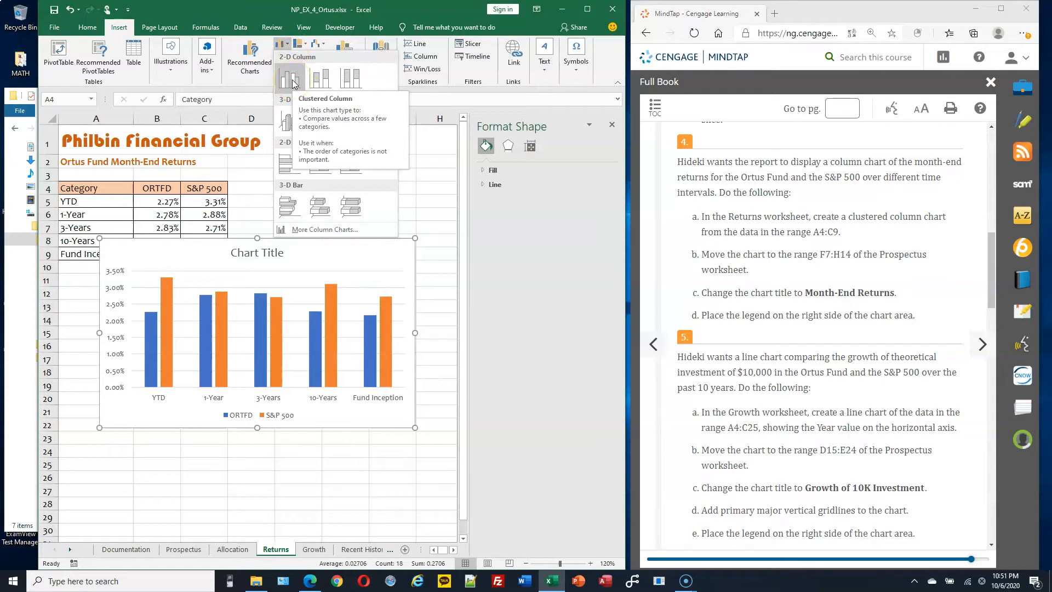
left_click(287, 77)
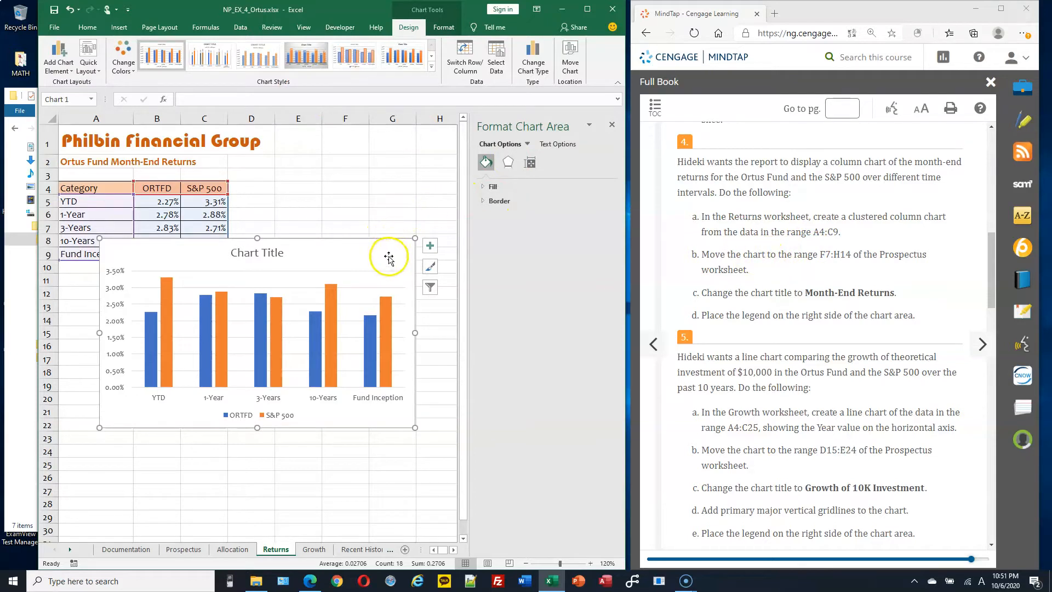
Move the clustered column chart from the Returns sheet to the Prospectus sheet as an embedded object.
left_click(571, 61)
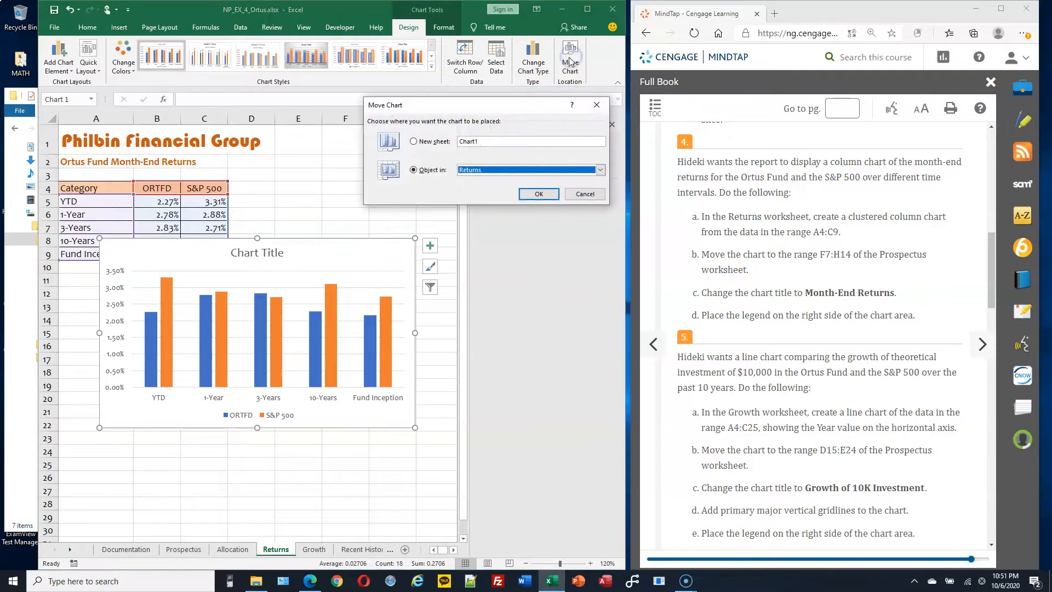
left_click(546, 170)
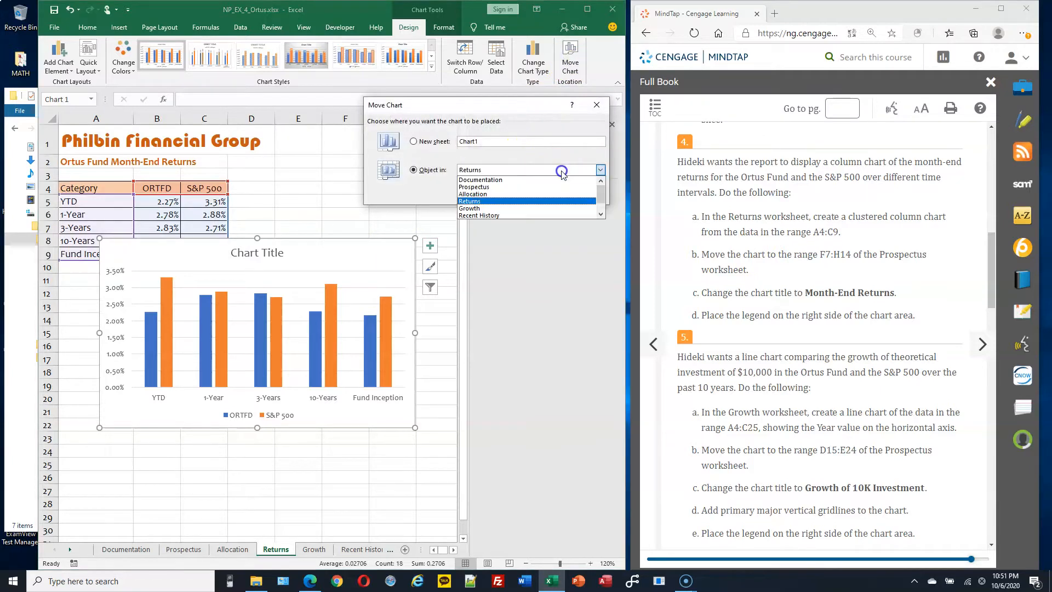
left_click(516, 187)
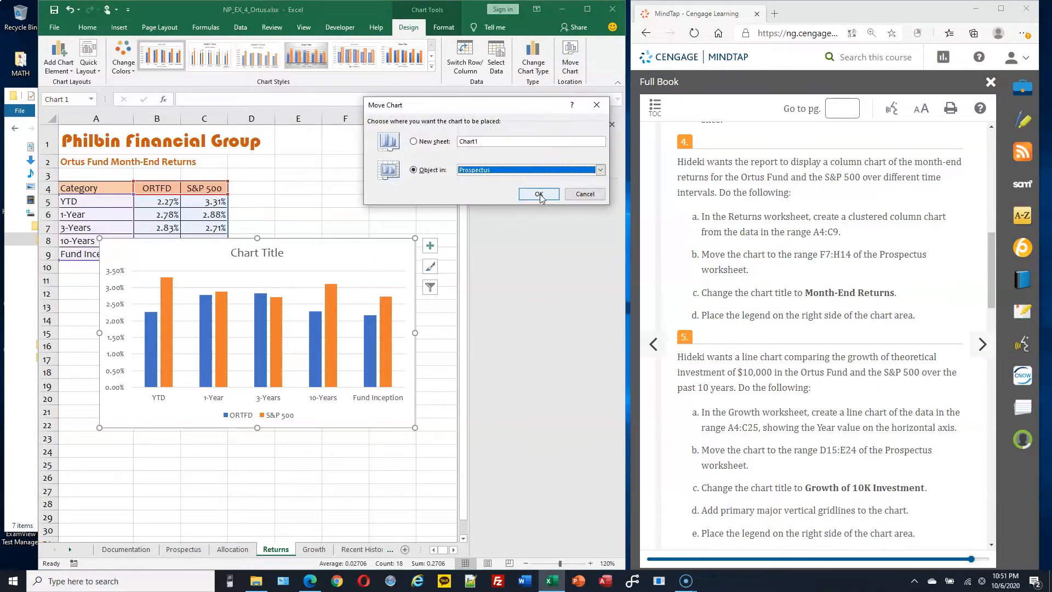
left_click(538, 194)
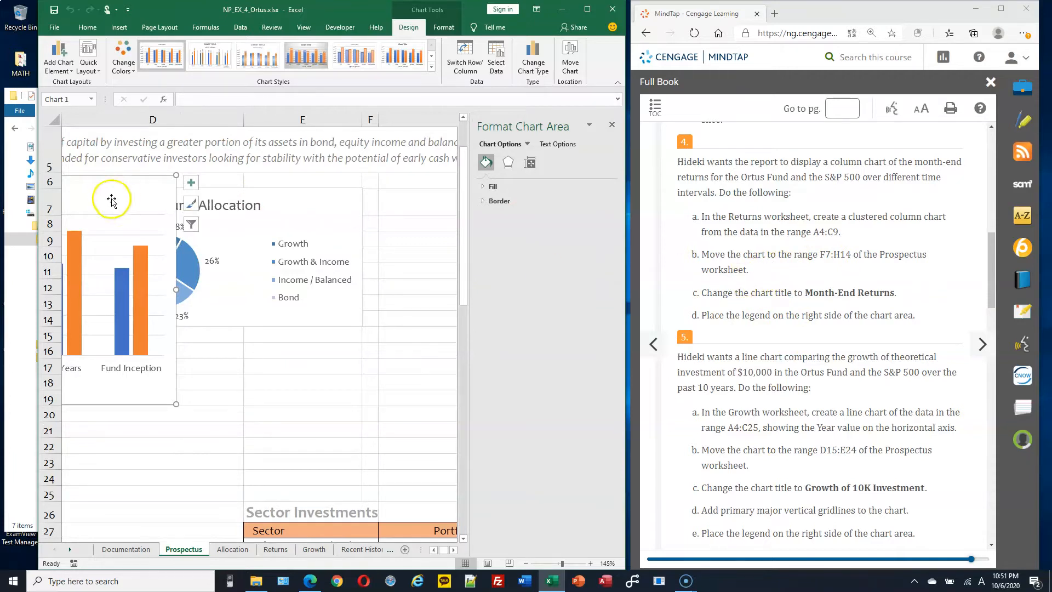
Position and resize the column chart on the Prospectus sheet to cover the range F7:H14.
left_click_drag(152, 187, 426, 235)
left_click_drag(82, 234, 192, 197)
left_click(612, 125)
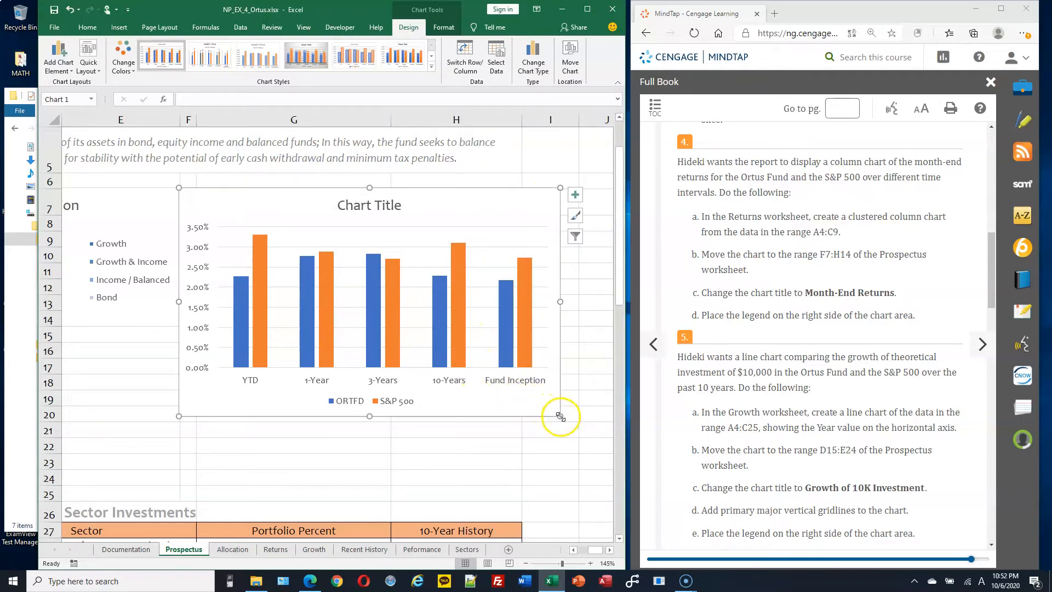
left_click_drag(560, 416, 523, 329)
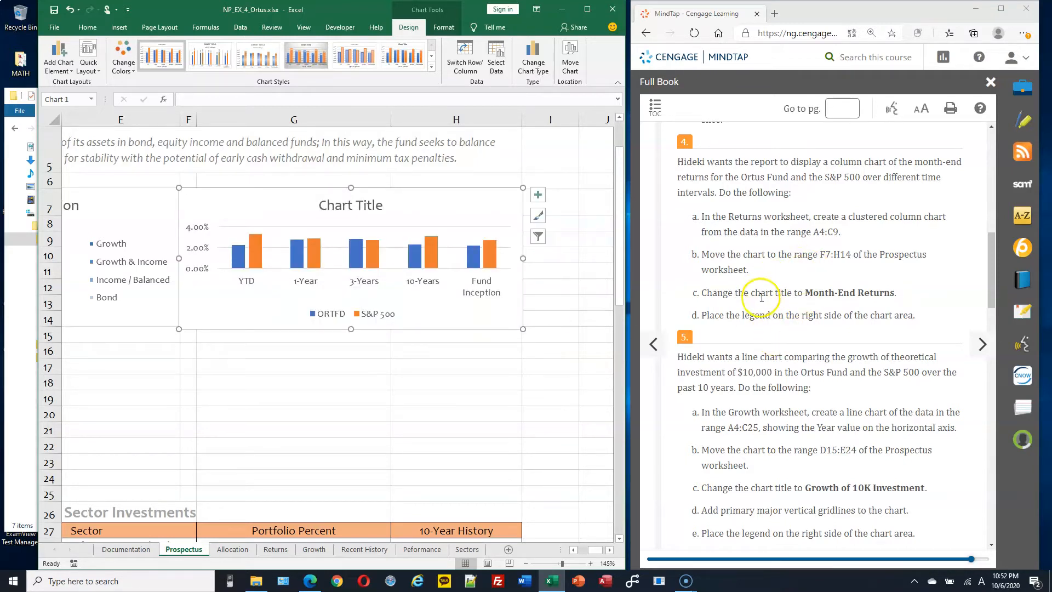
Change the column chart's title to "Month-End Returns".
left_click_drag(750, 293, 784, 293)
left_click(369, 207)
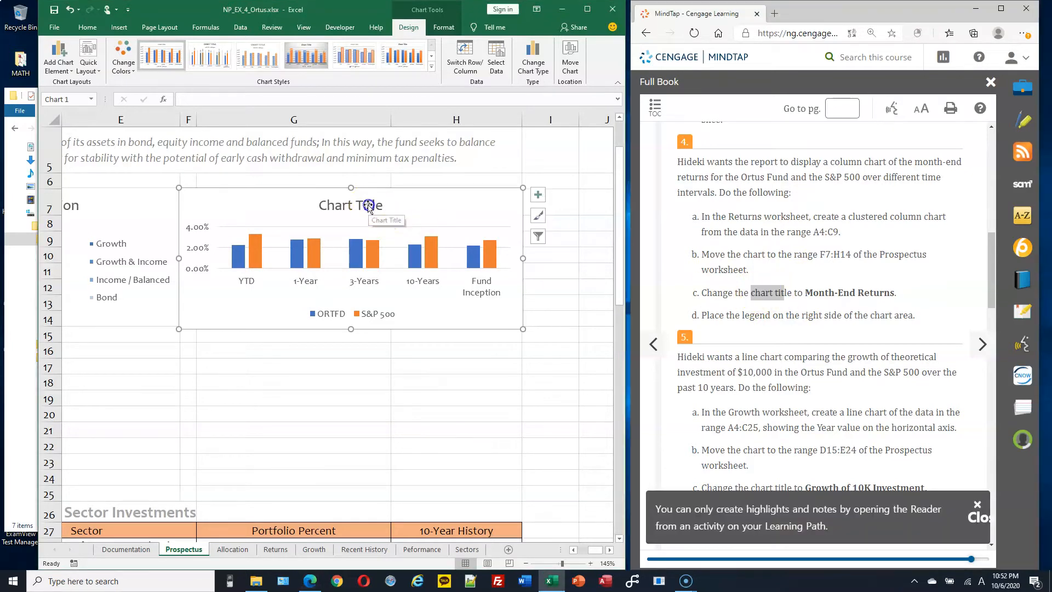
left_click(369, 205)
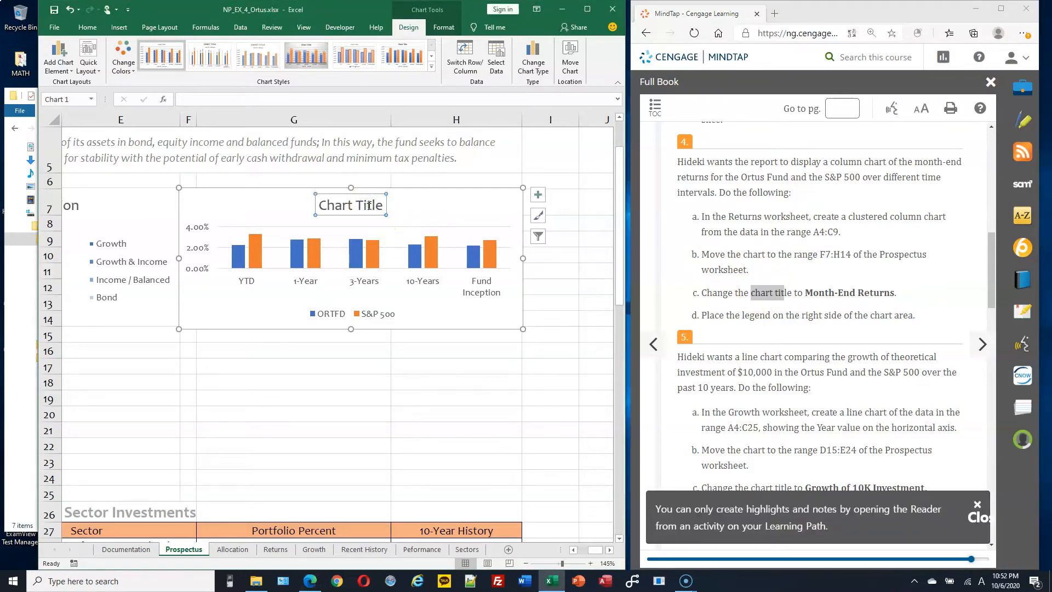
type("Month-End Returns")
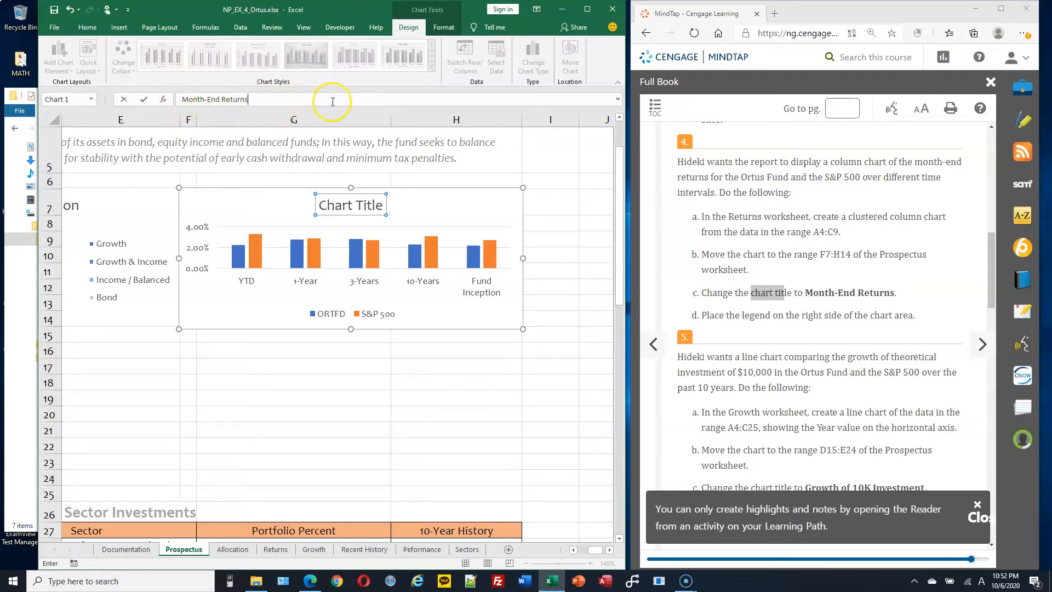
key("Return")
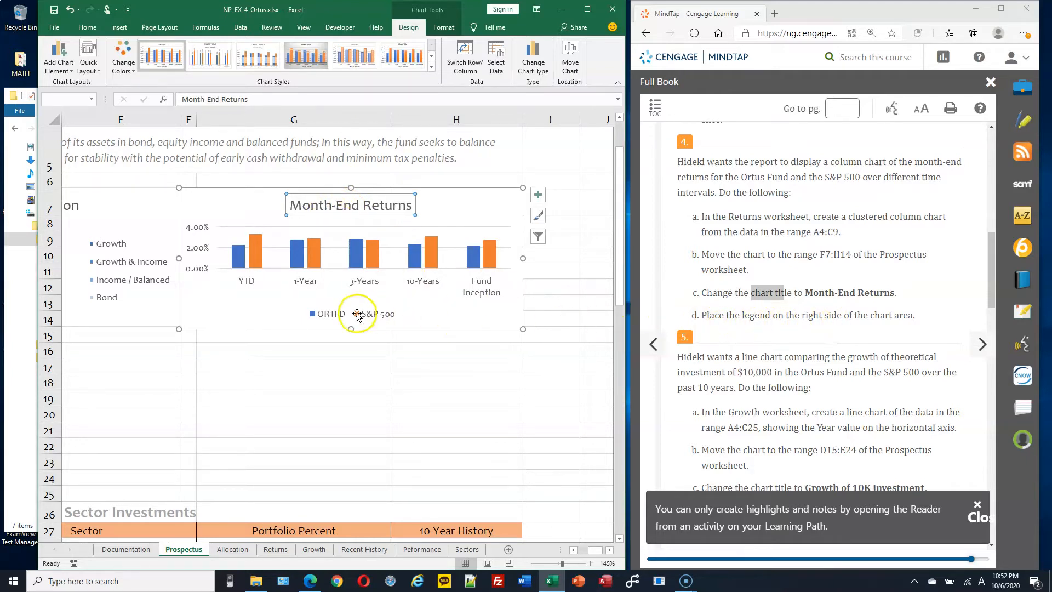
Place the legend of the Month-End Returns chart on the right side of the chart area.
left_click(340, 318)
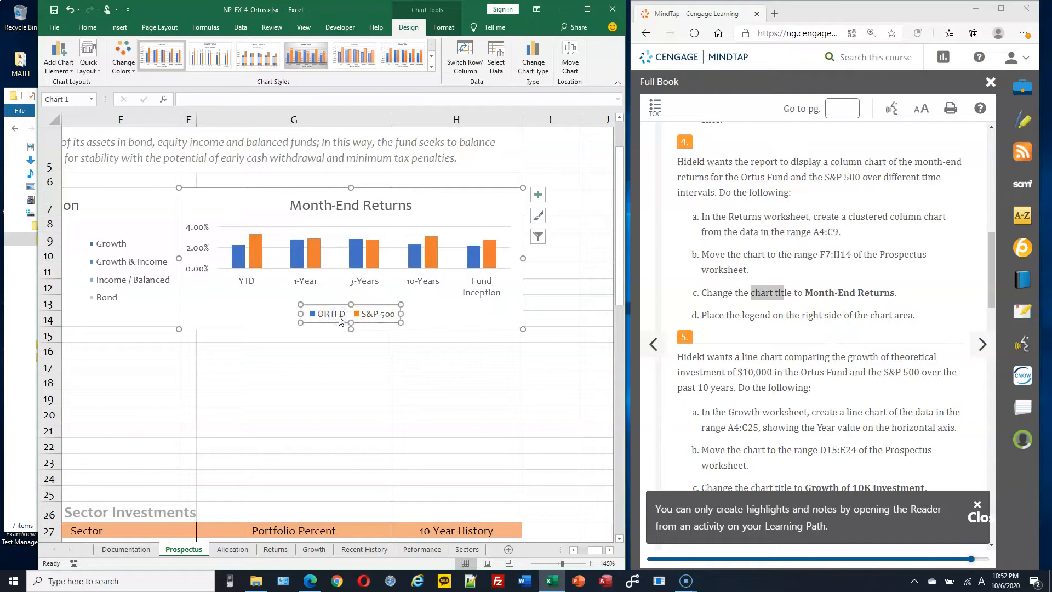
left_click(307, 278)
left_click(318, 316)
double_click(317, 315)
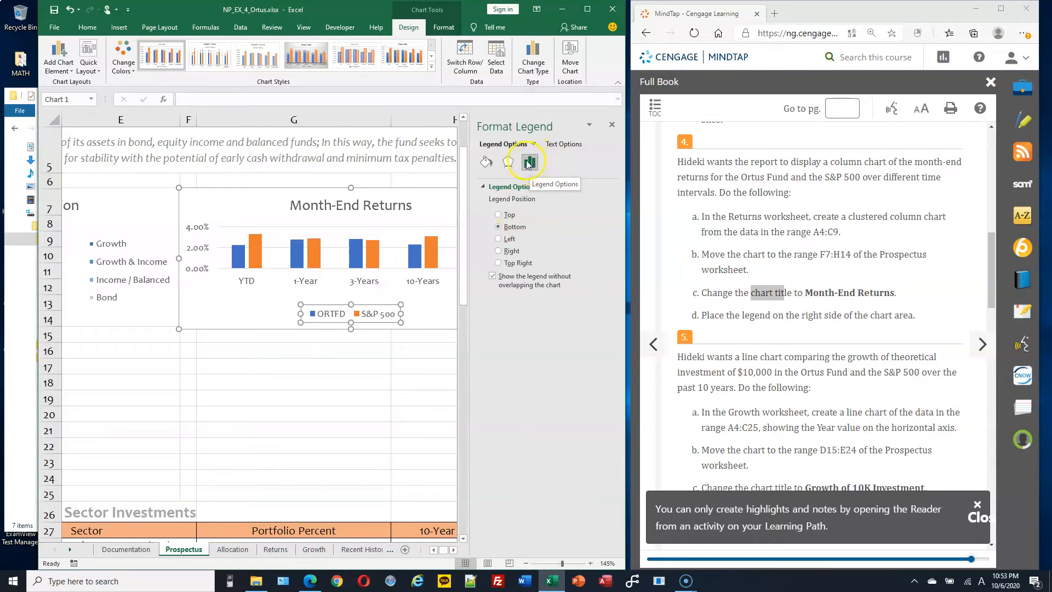
left_click(498, 251)
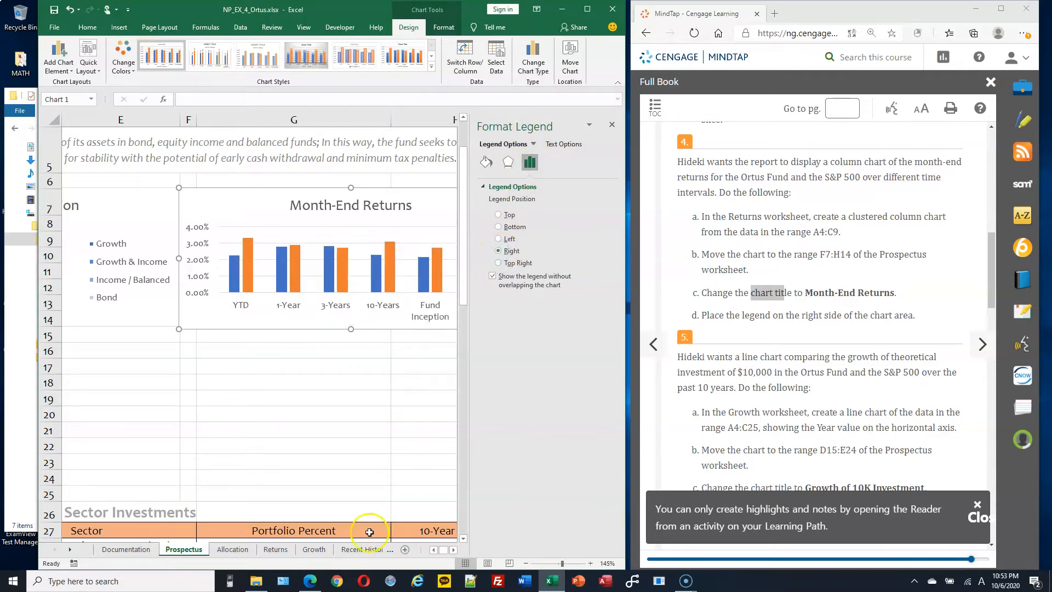
left_click(443, 549)
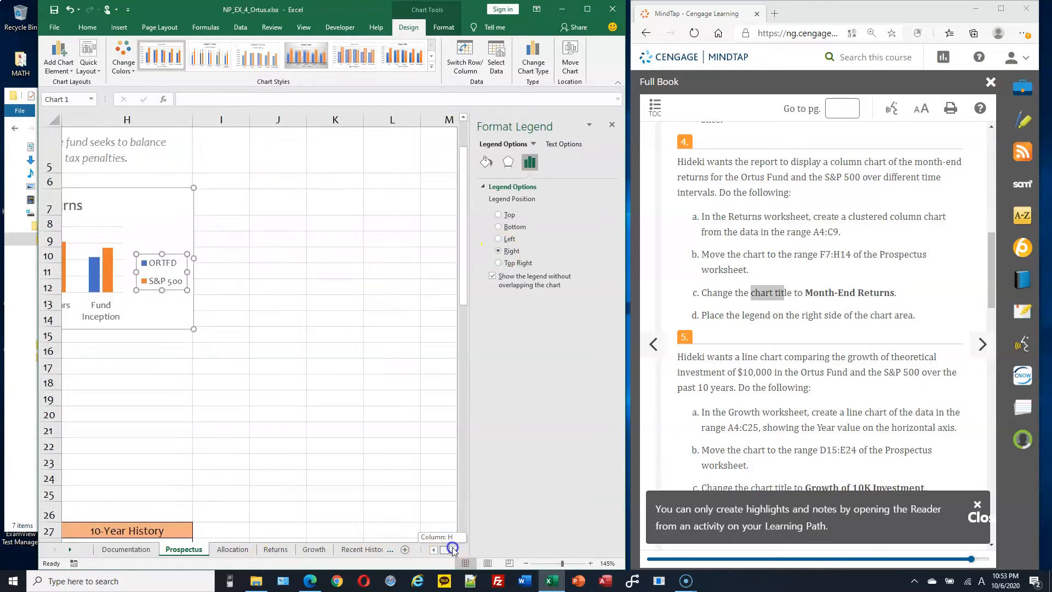
left_click(433, 549)
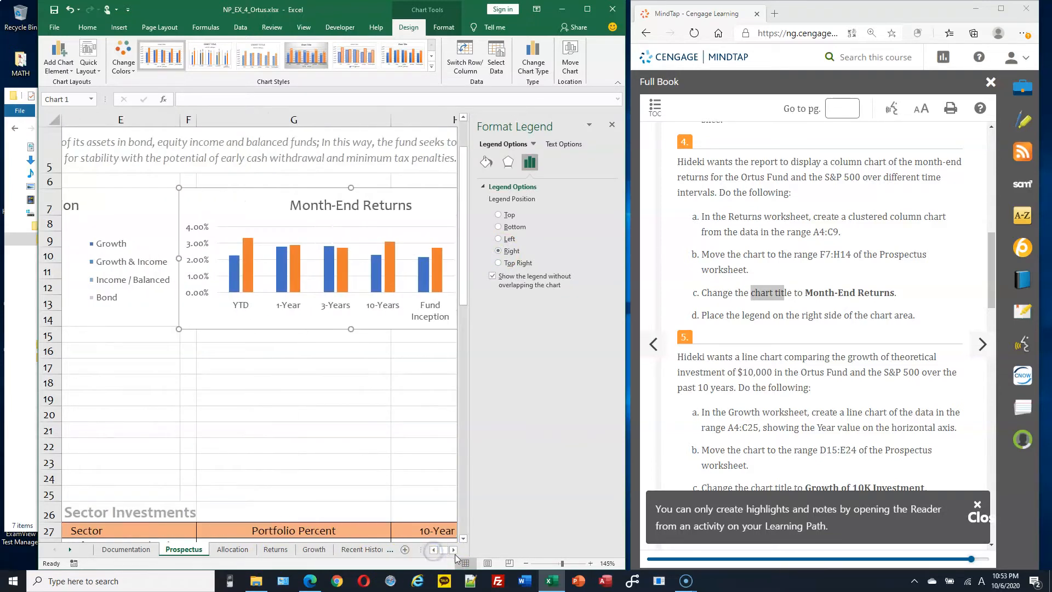
left_click(454, 549)
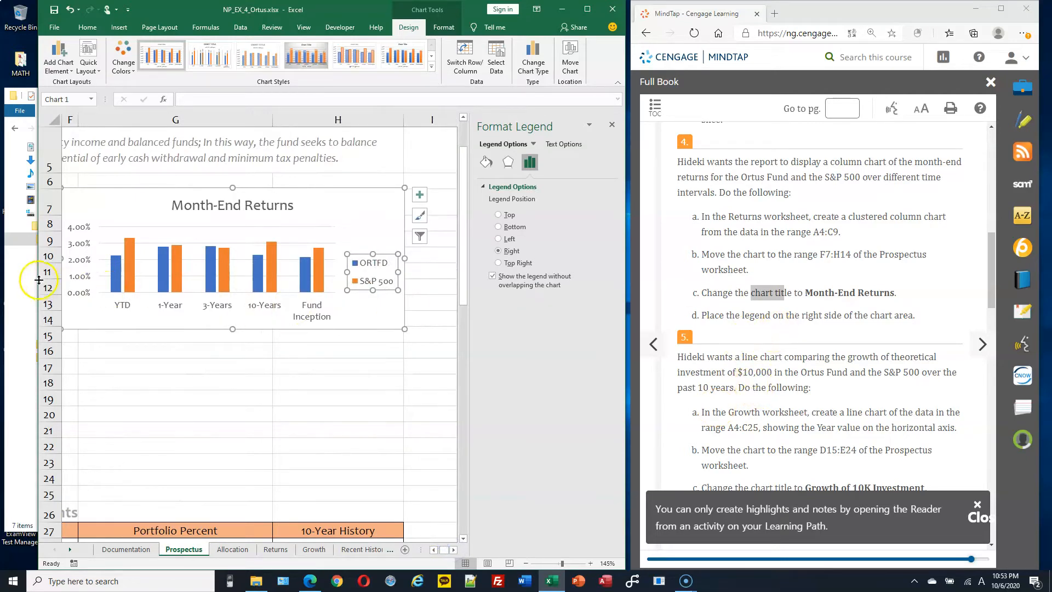
left_click_drag(37, 279, 12, 279)
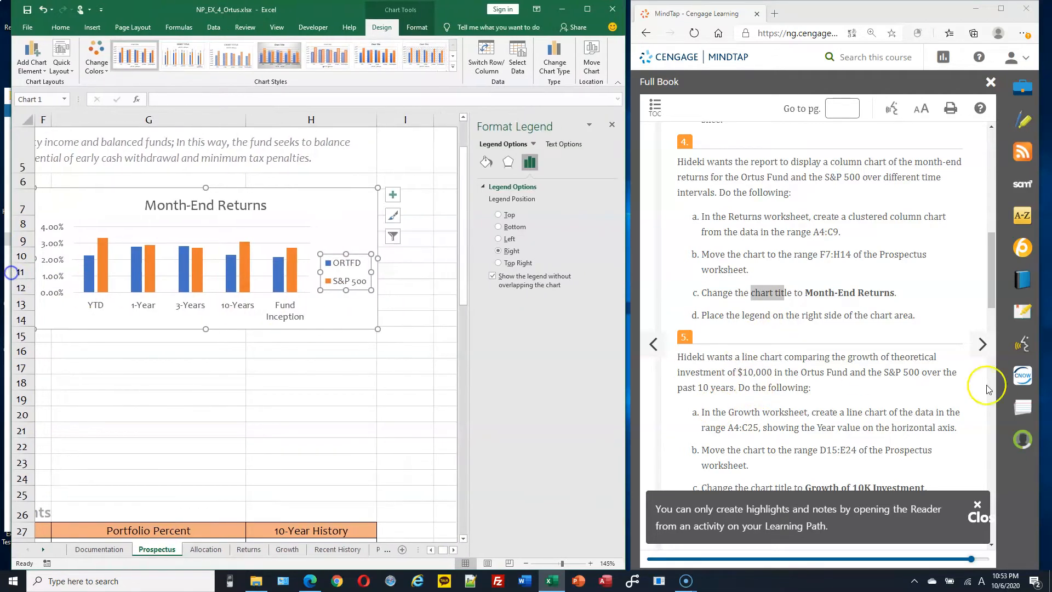
On the Growth sheet, insert a 2-D line chart from the range A4:C25.
scroll(822, 336, "down", 3)
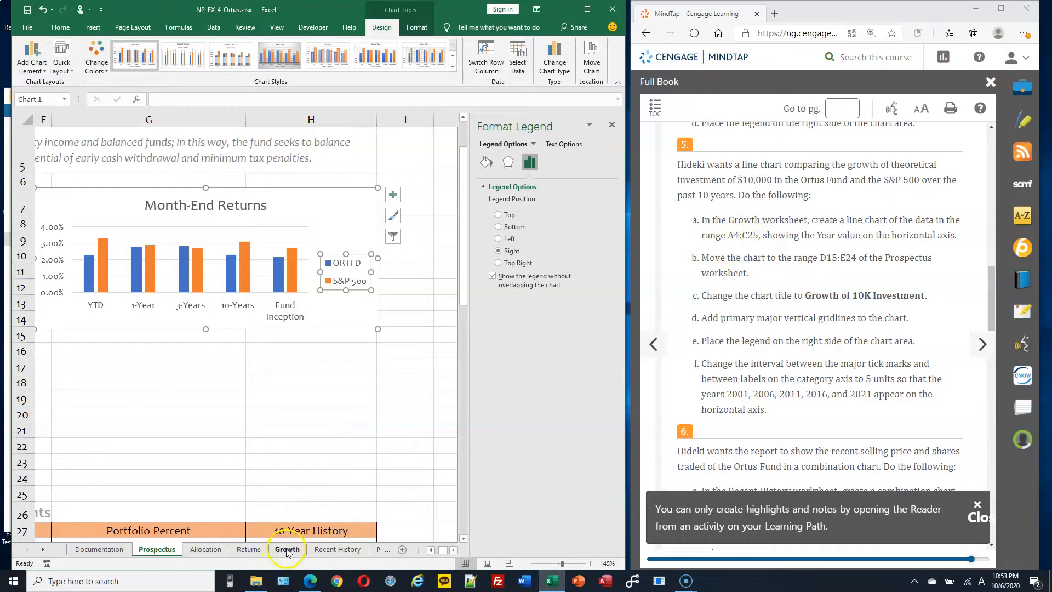
left_click(286, 550)
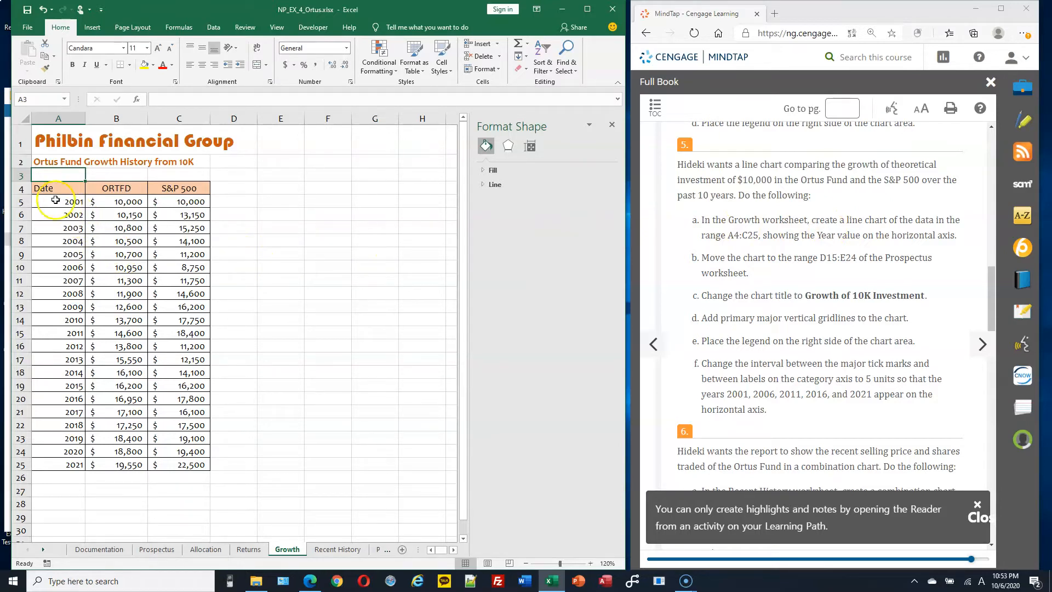
left_click_drag(58, 189, 164, 465)
left_click(167, 467)
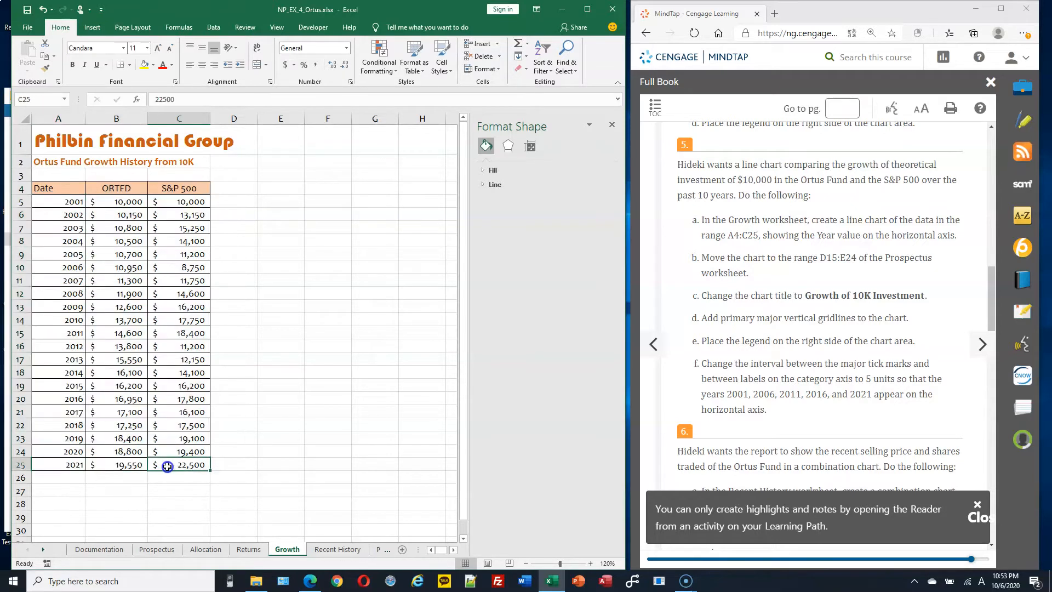
left_click_drag(53, 197, 166, 440)
left_click(56, 186)
left_click_drag(57, 186, 178, 466)
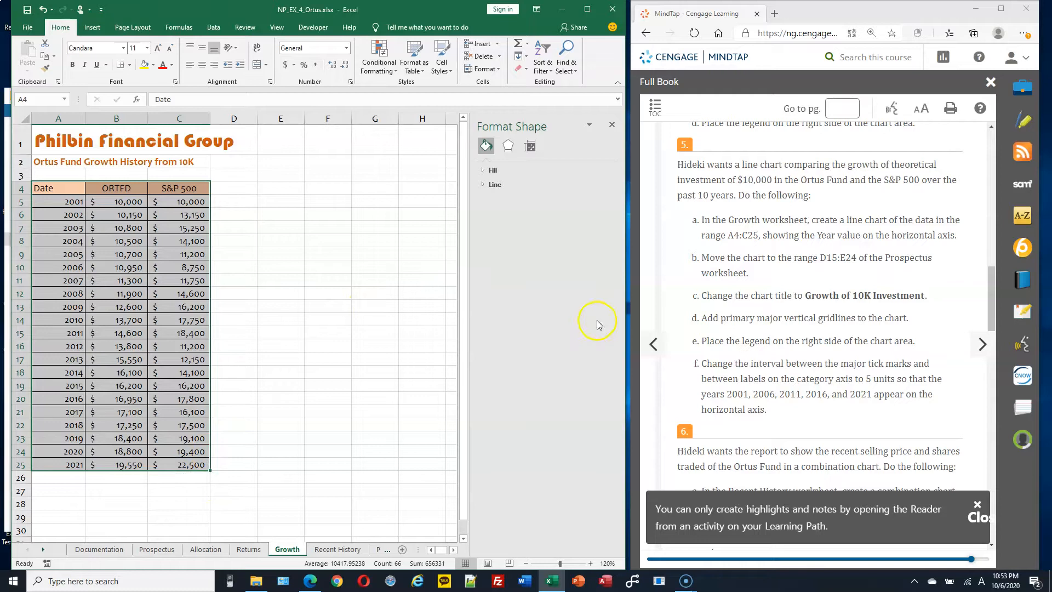
left_click(92, 28)
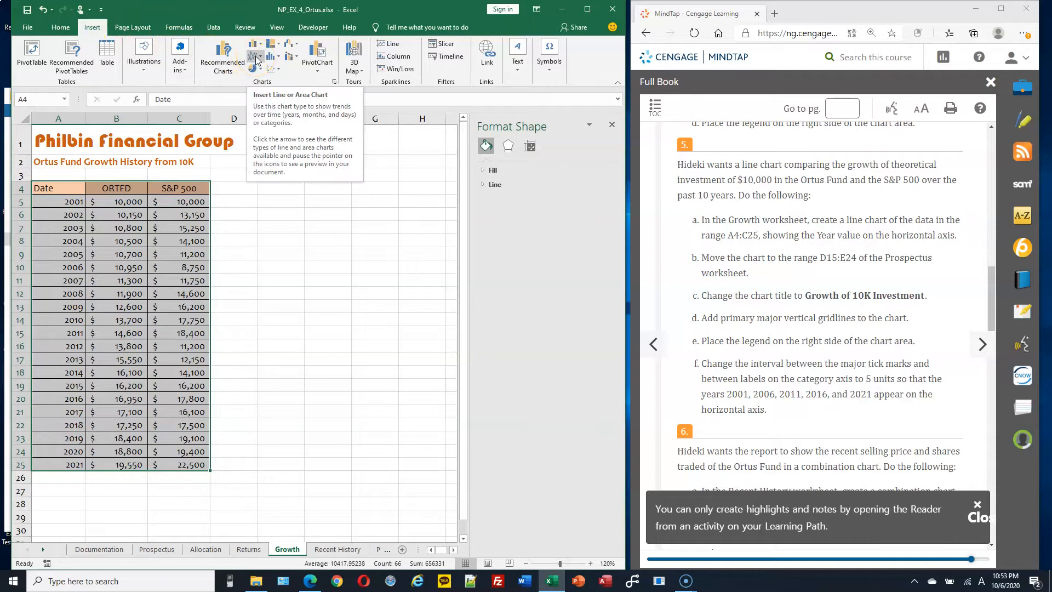
left_click(255, 56)
left_click(261, 59)
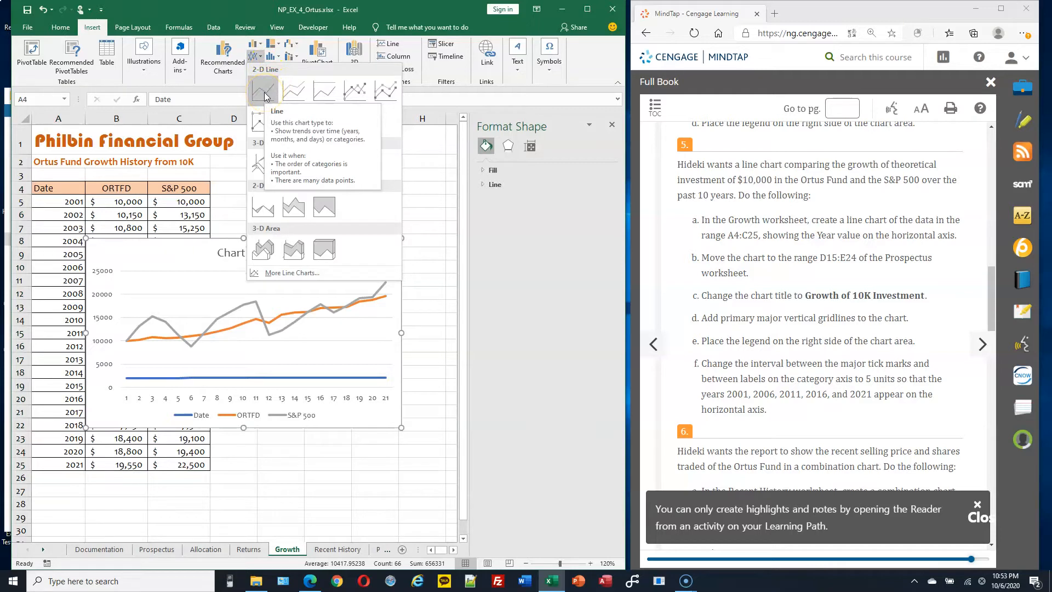
left_click(264, 92)
left_click(693, 303)
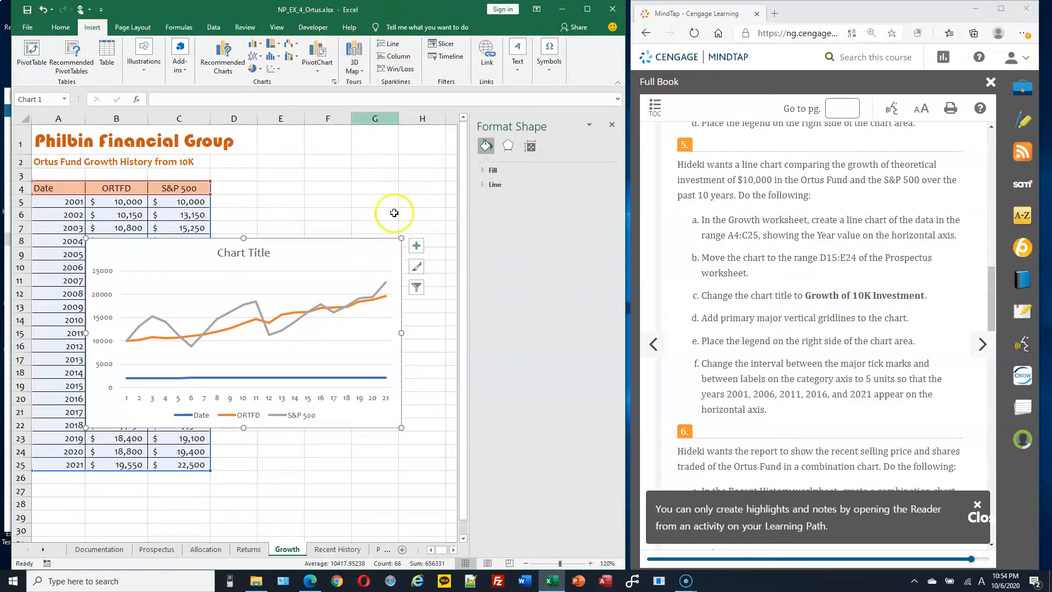
Move the line chart from the Growth sheet to the Prospectus sheet as an embedded object.
left_click(383, 250)
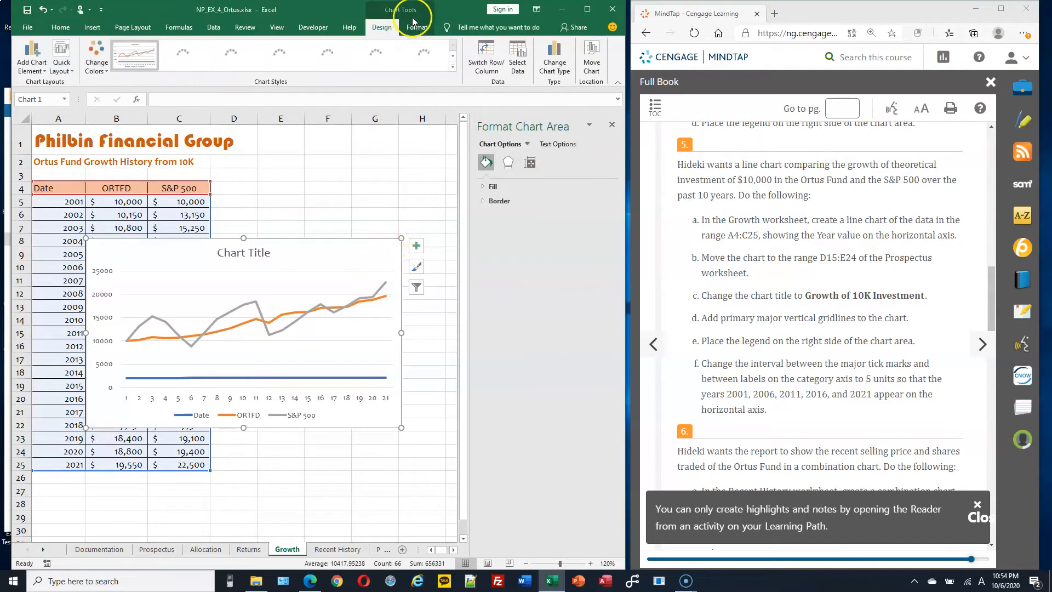
left_click(593, 57)
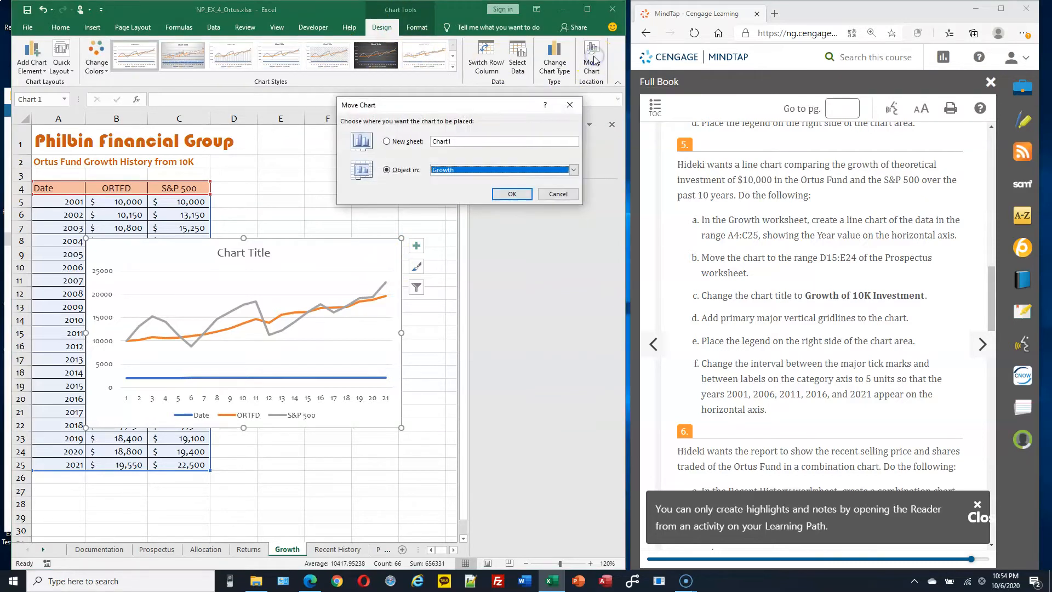
left_click(573, 170)
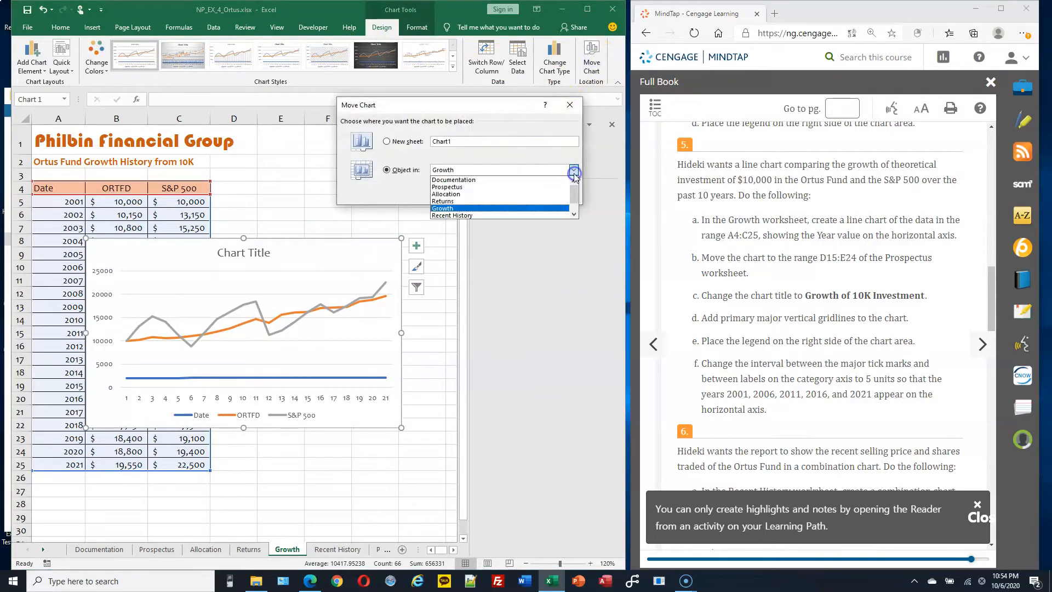
left_click(529, 187)
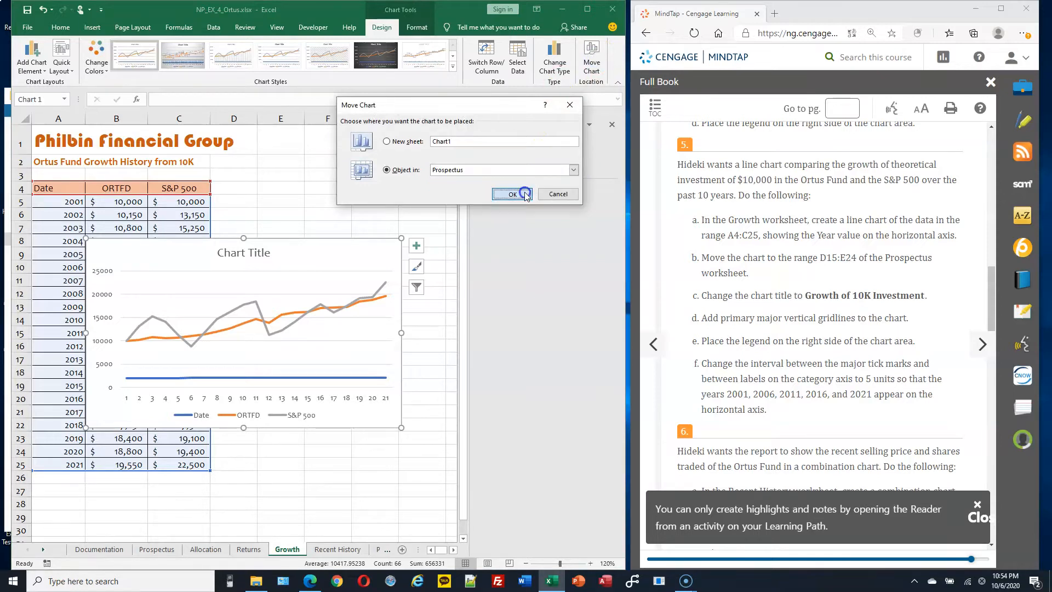
left_click(524, 192)
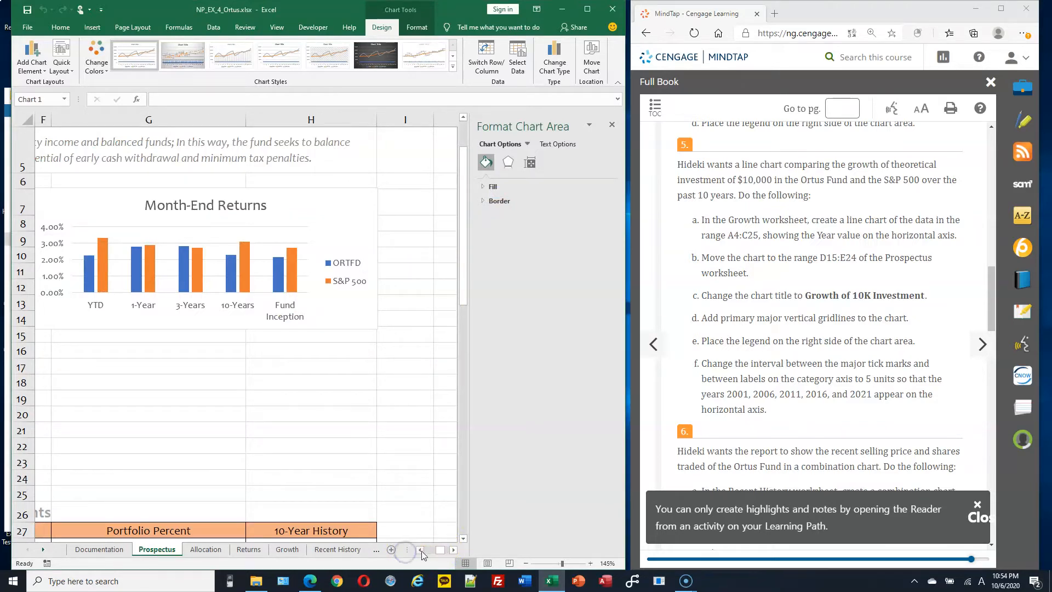
Position and resize the line chart below the Fund Allocation pie chart to cover the range D15:E24.
left_click(421, 550)
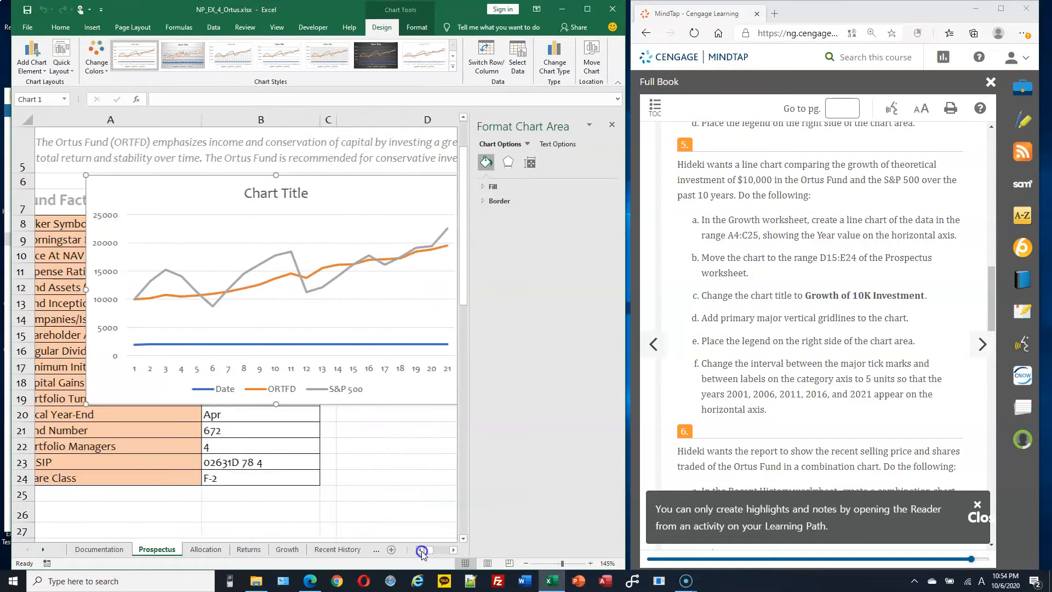
left_click(422, 550)
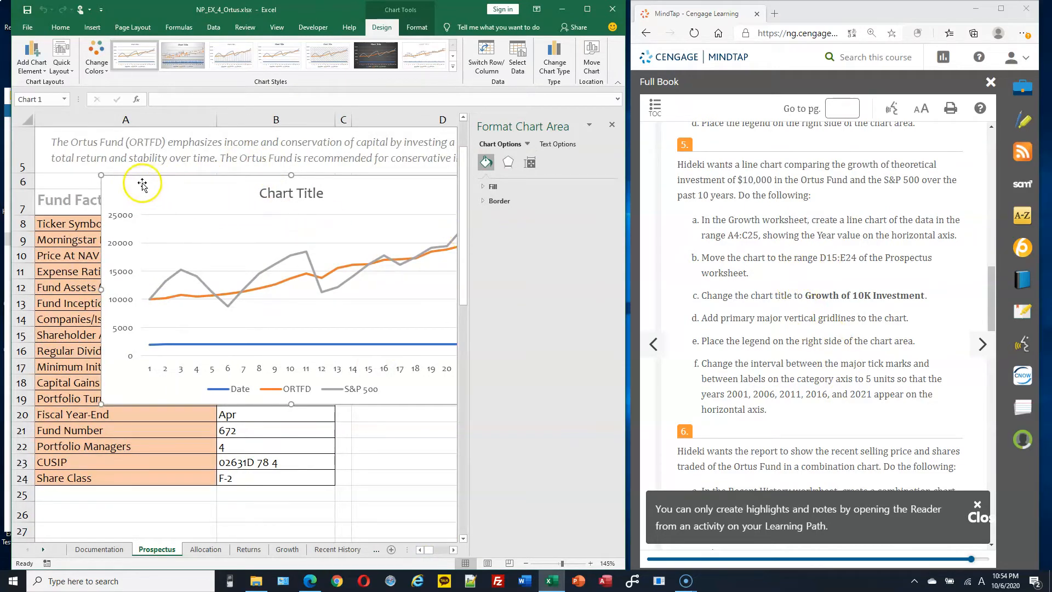
left_click_drag(130, 177, 375, 335)
left_click(615, 124)
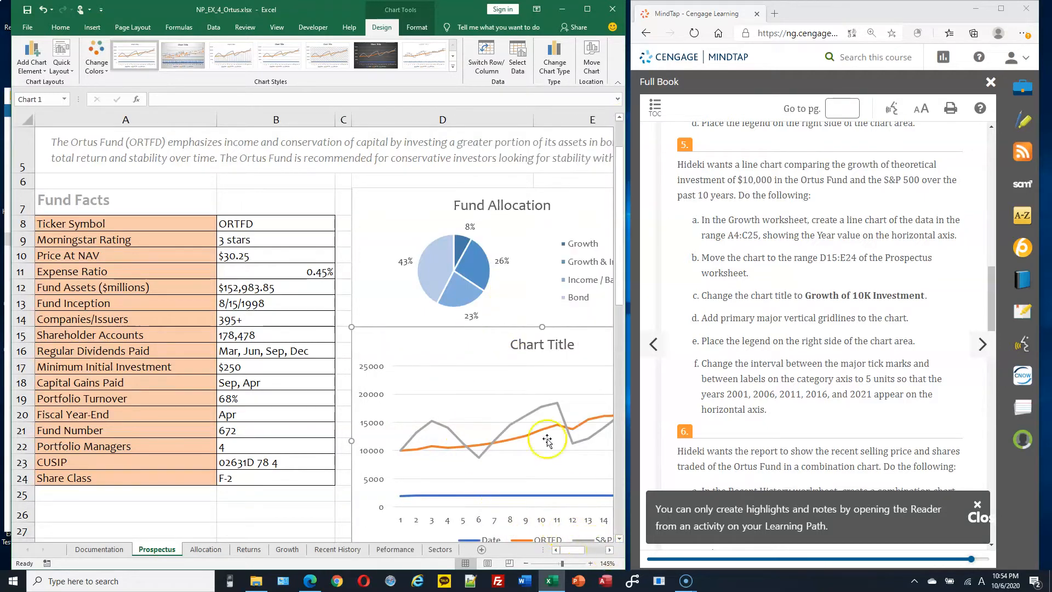
scroll(497, 282, "down", 2)
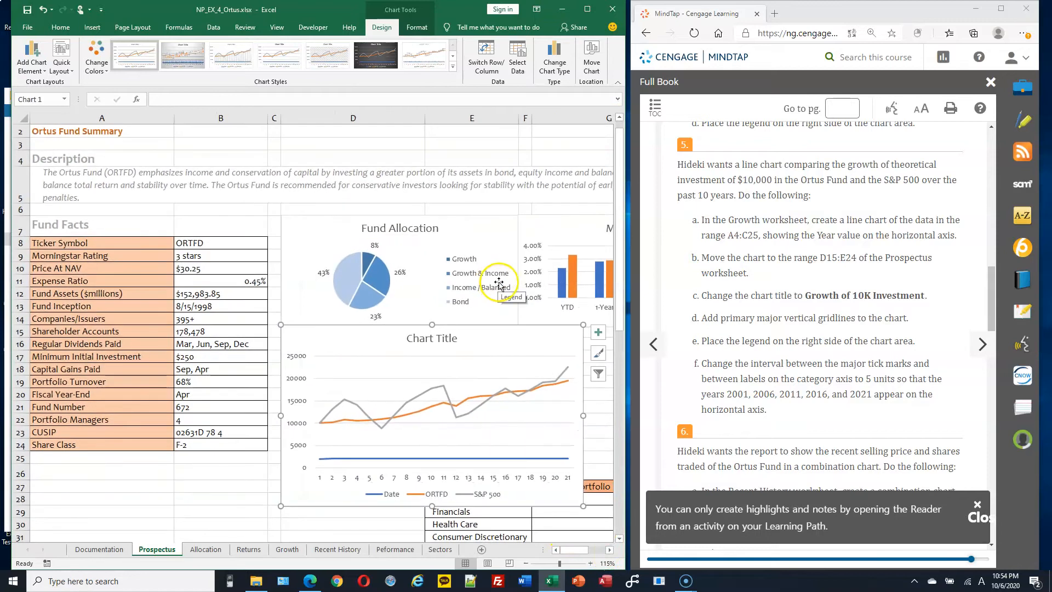
scroll(498, 282, "down", 1)
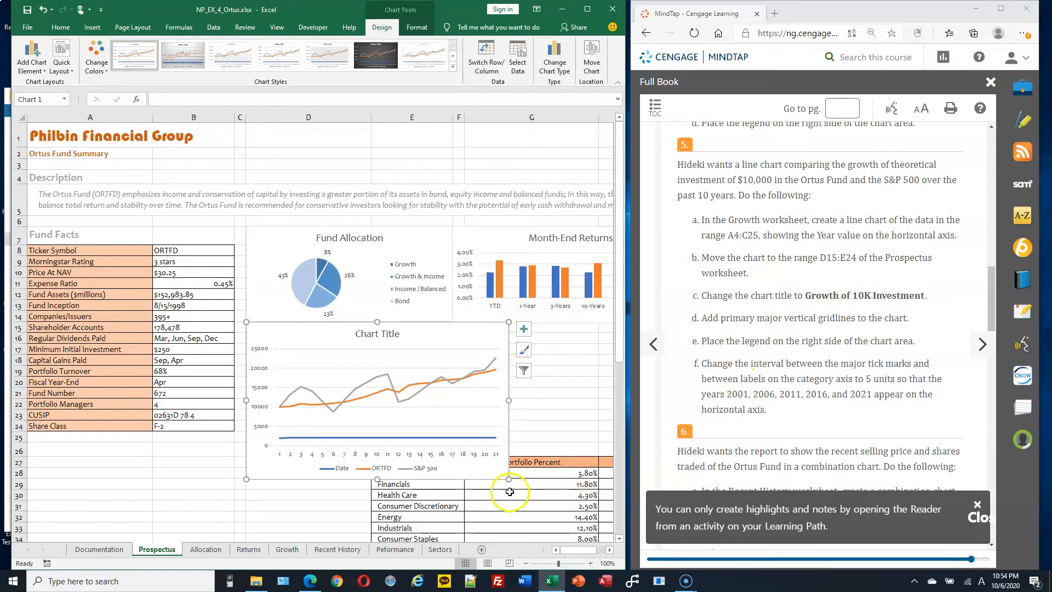
left_click_drag(510, 480, 509, 480)
left_click_drag(476, 444, 452, 431)
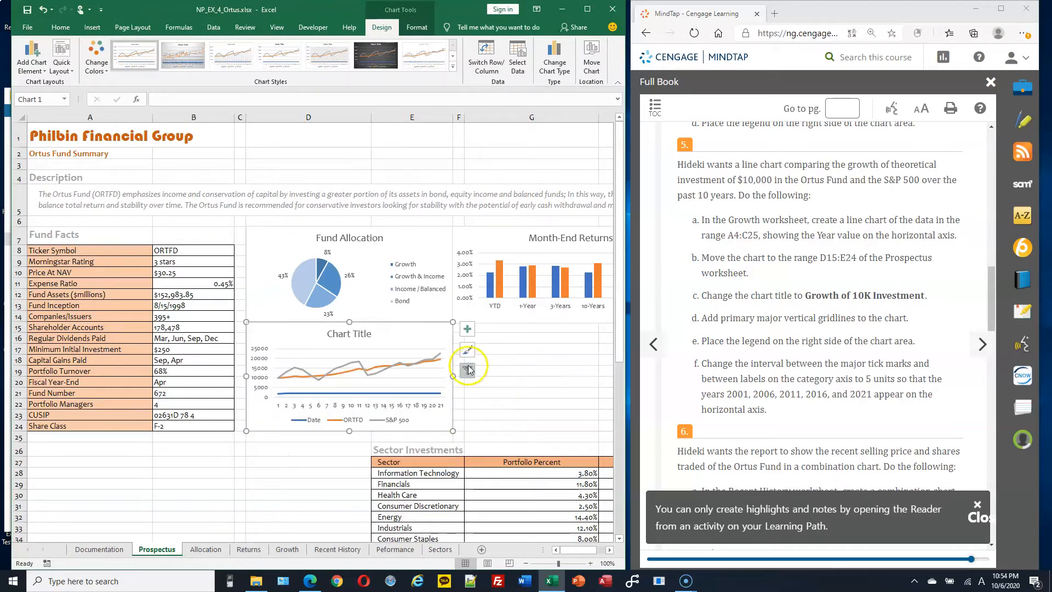
Change the line chart's title to "Growth of 10K Investment".
left_click(361, 334)
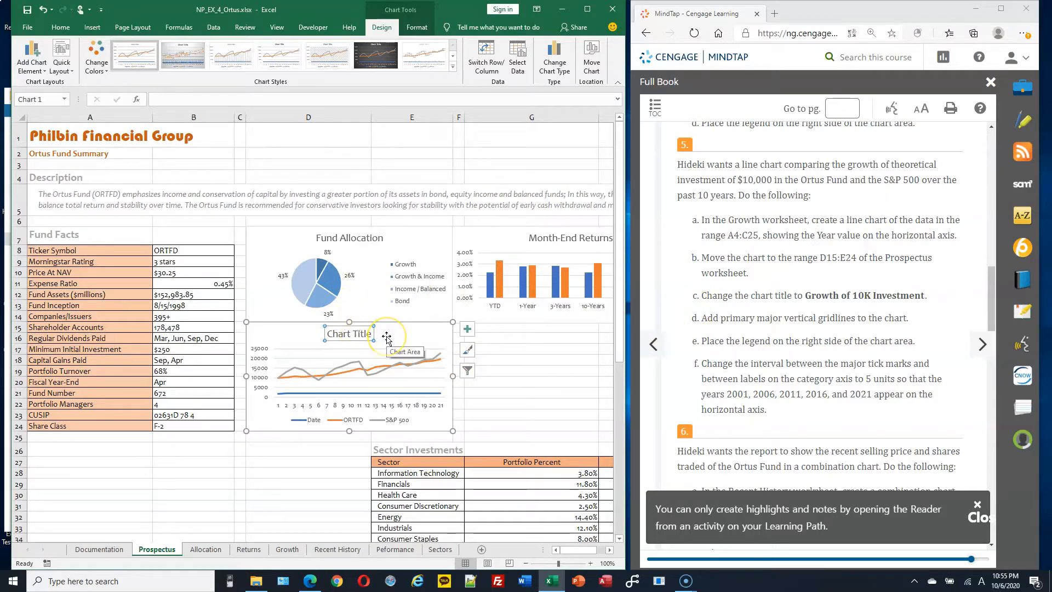
type("Growth of 10K Investment")
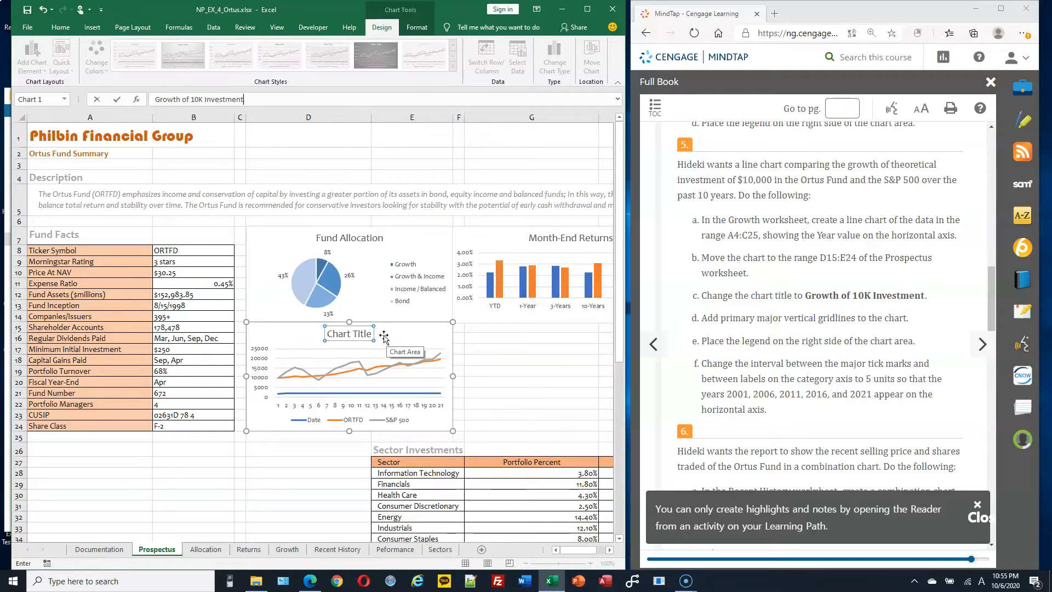
key("Return")
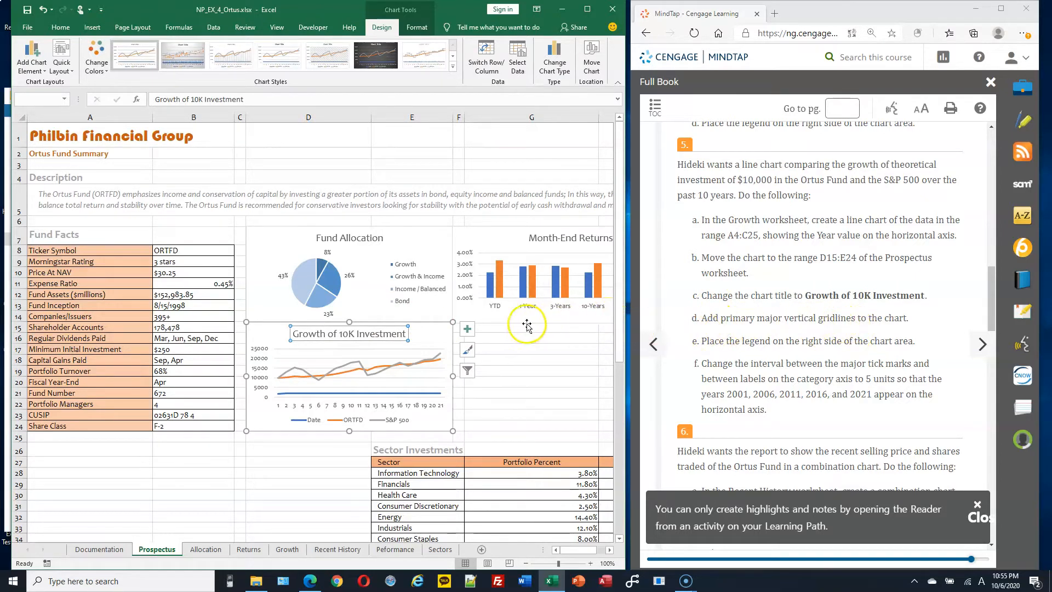
Add primary major vertical gridlines to the Growth of 10K Investment chart.
scroll(444, 327, "up", 3)
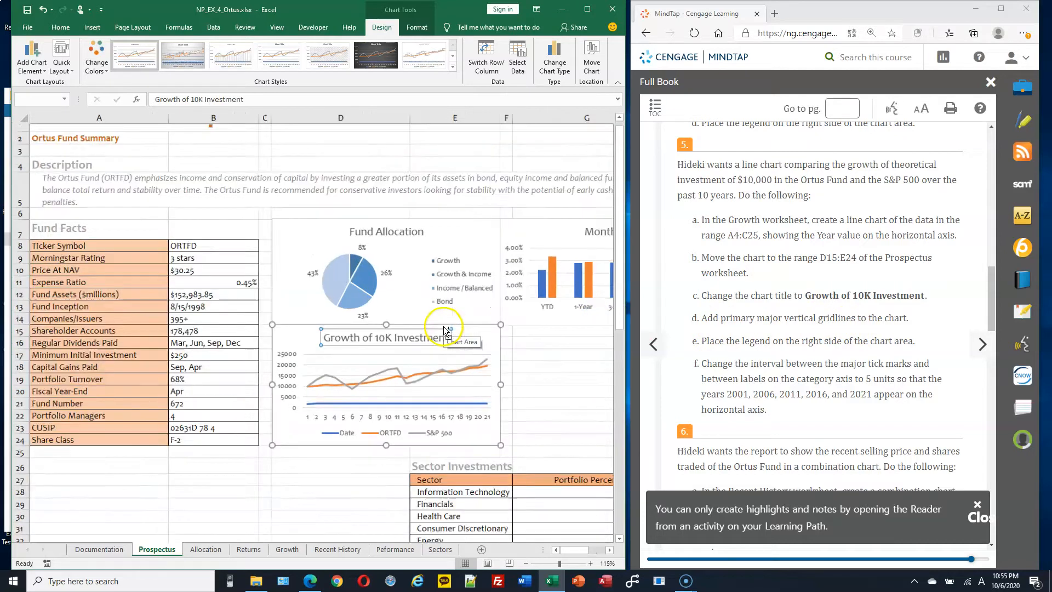
left_click_drag(576, 550, 581, 553)
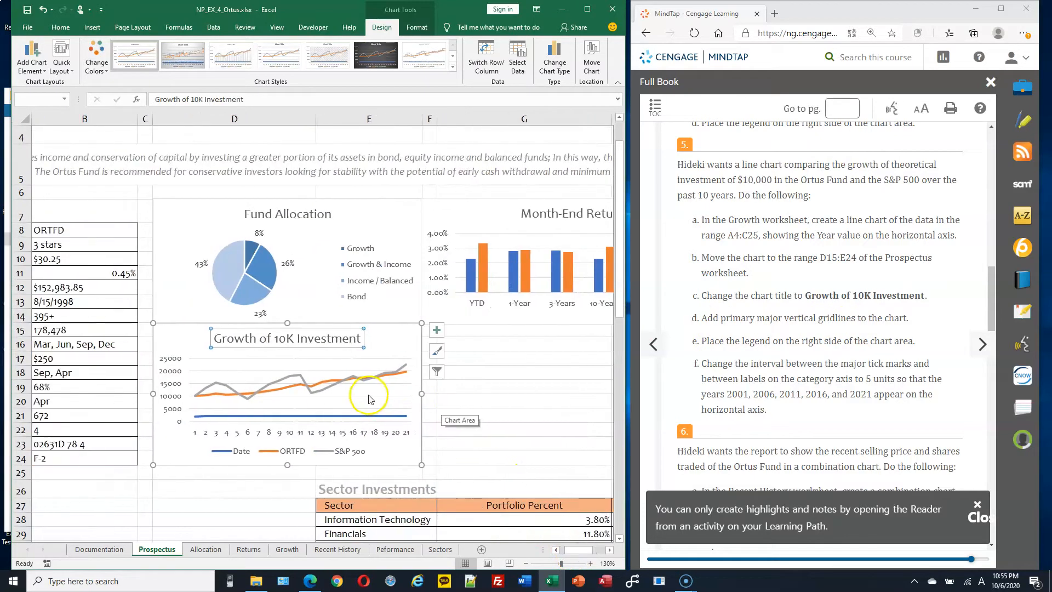
scroll(368, 394, "up", 1)
left_click_drag(588, 551, 588, 554)
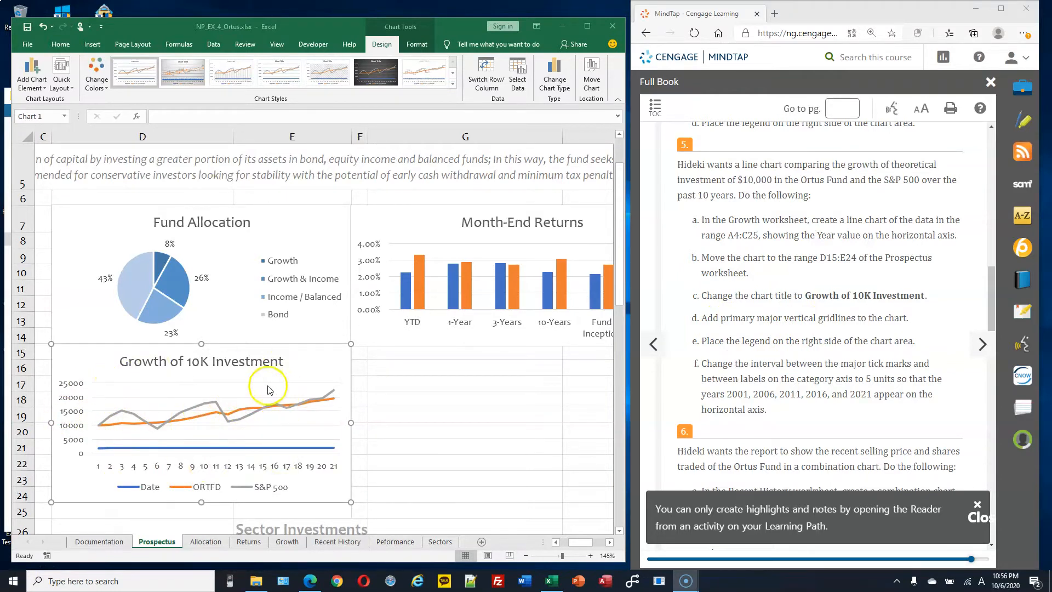
left_click(42, 89)
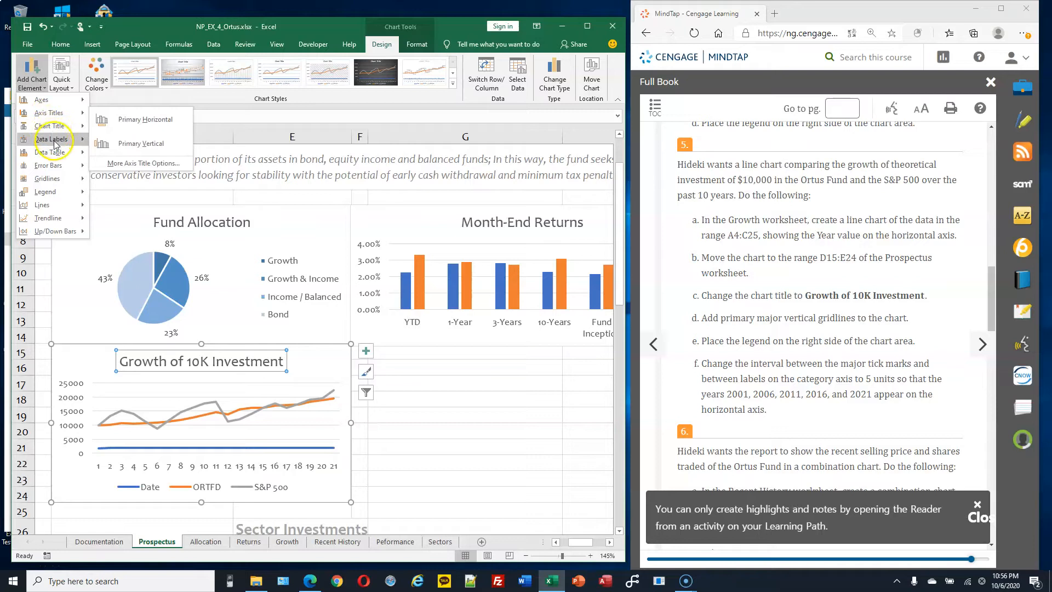
mouse_move(60, 159)
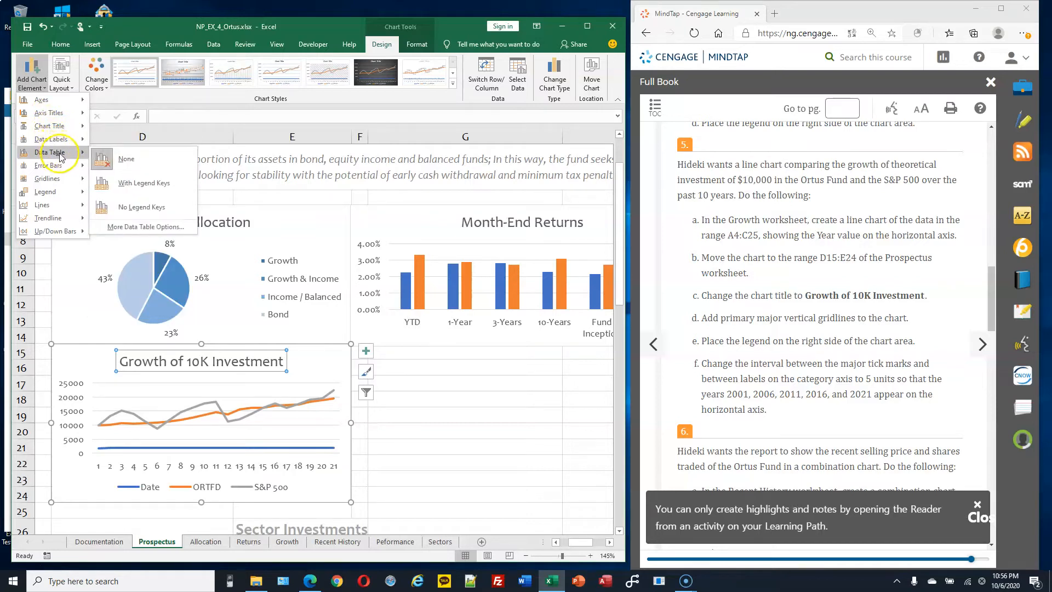
mouse_move(63, 186)
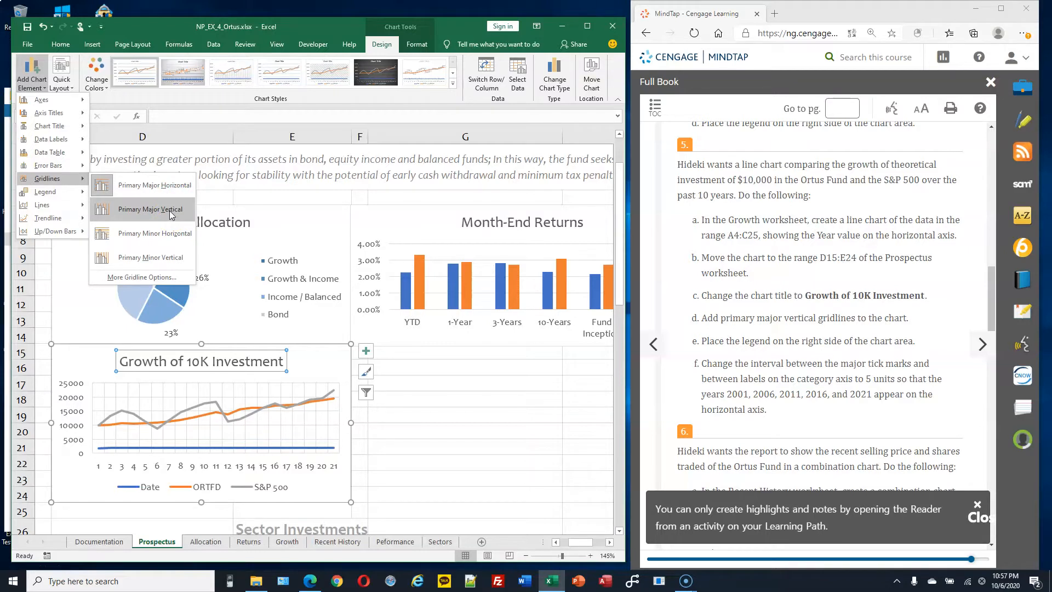
left_click(170, 211)
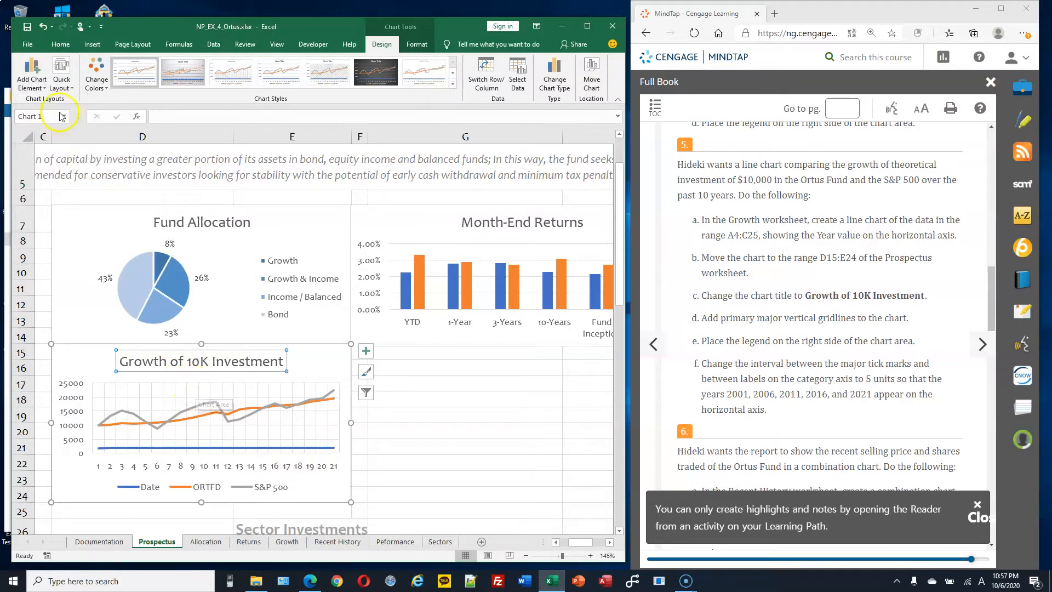
Place the legend of the Growth of 10K Investment chart on the right side of the chart area.
left_click(37, 85)
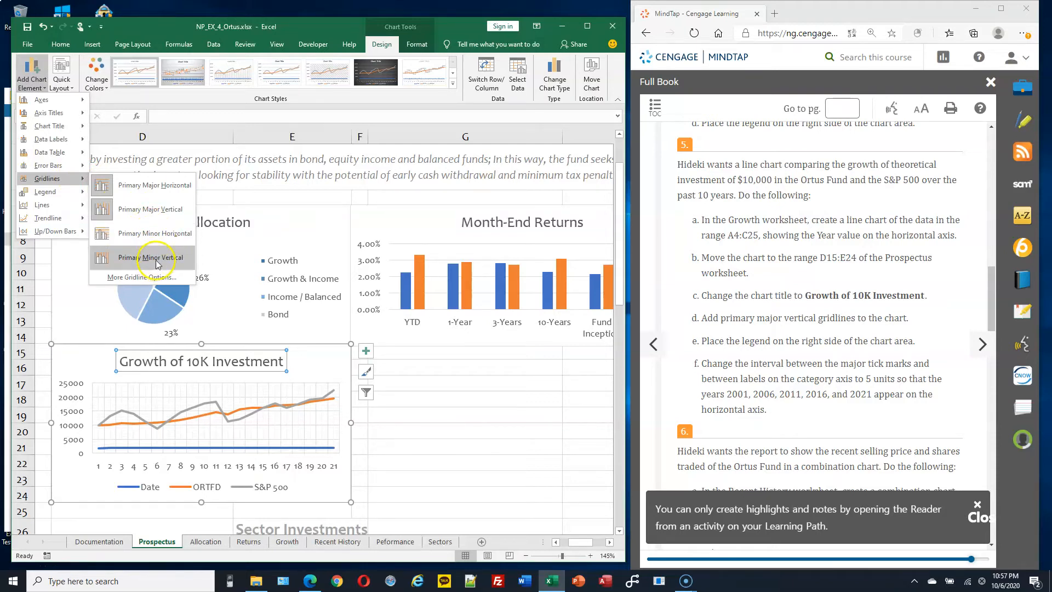
left_click(158, 26)
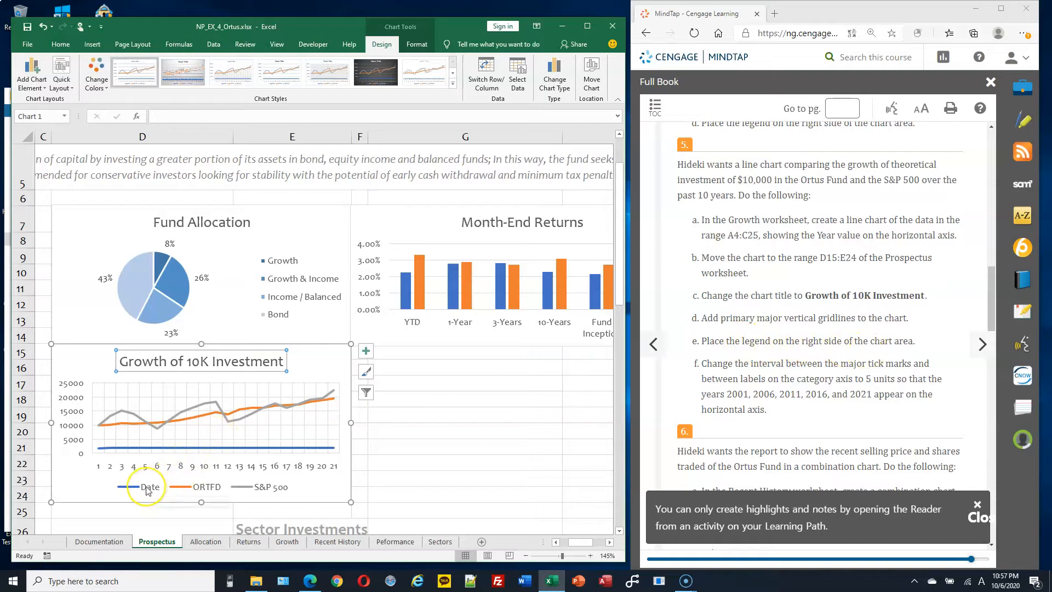
left_click(35, 88)
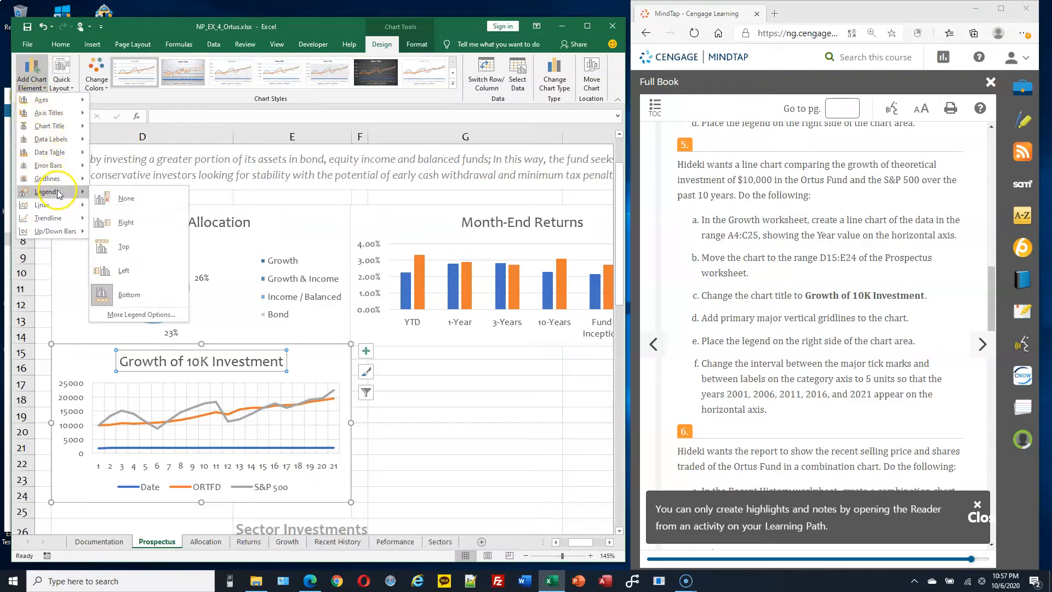
left_click(140, 225)
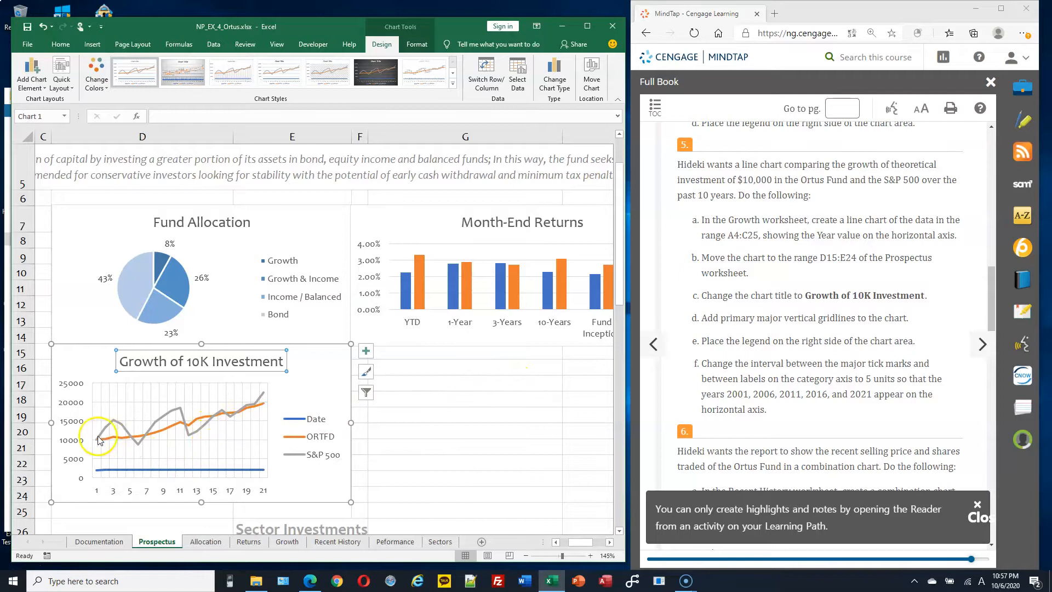
Set the interval between tick marks on the growth chart's horizontal category axis to 5.
left_click(75, 424)
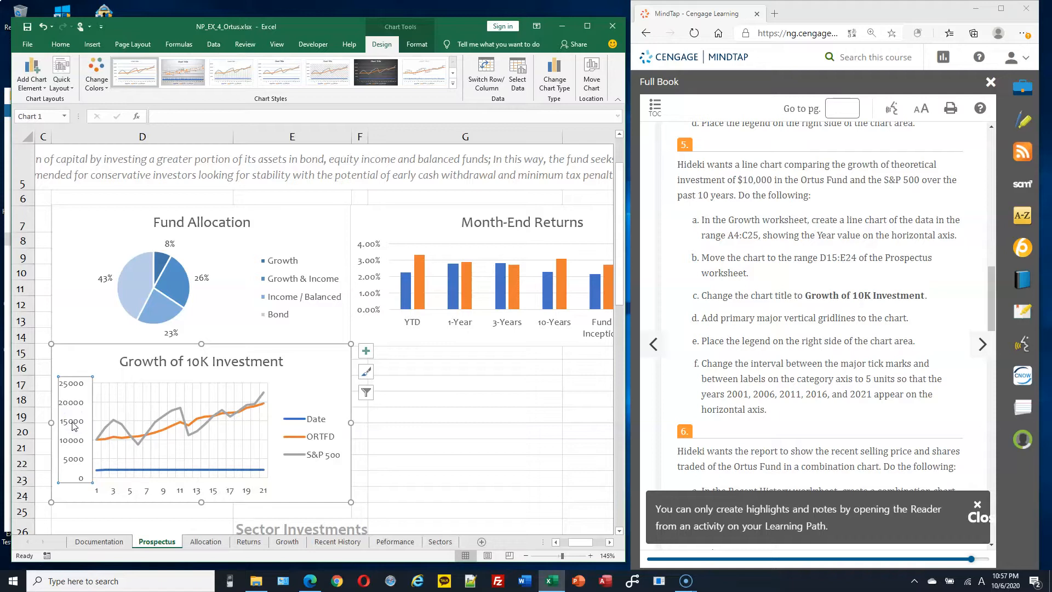
double_click(73, 424)
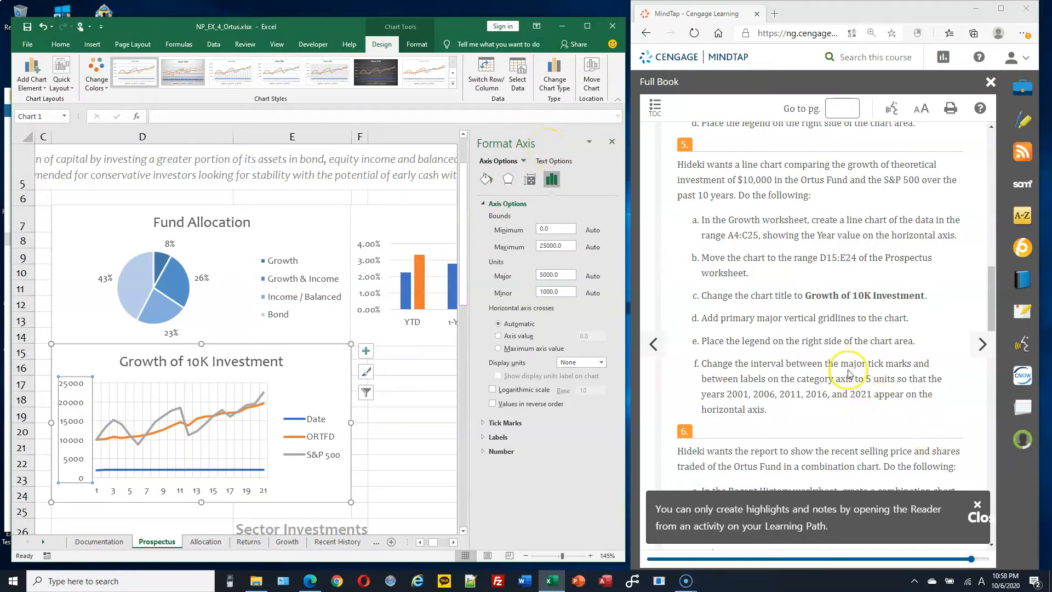
scroll(846, 357, "down", 1)
scroll(844, 360, "down", 1)
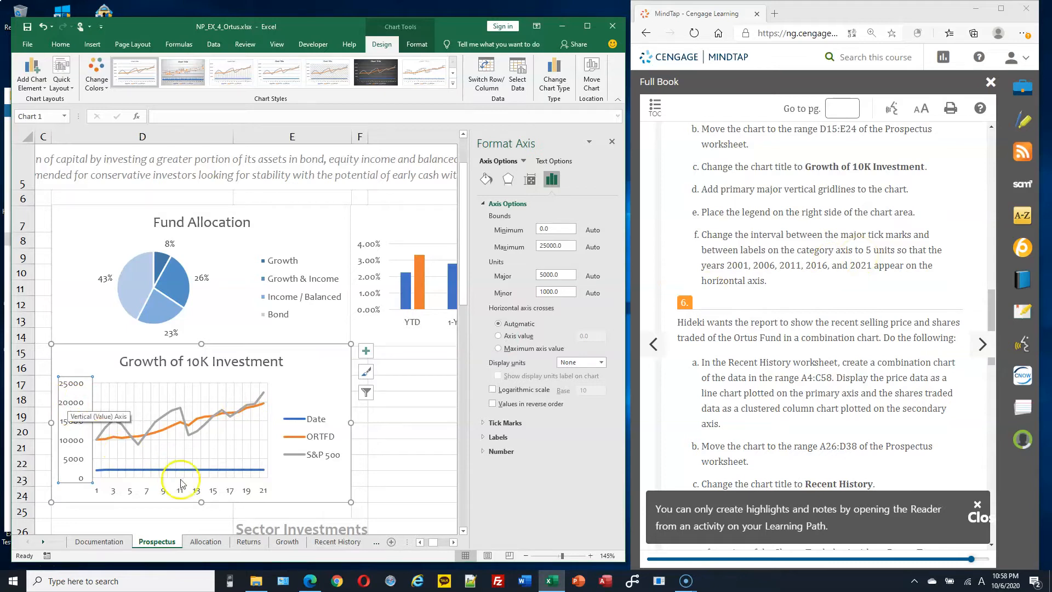
left_click(211, 493)
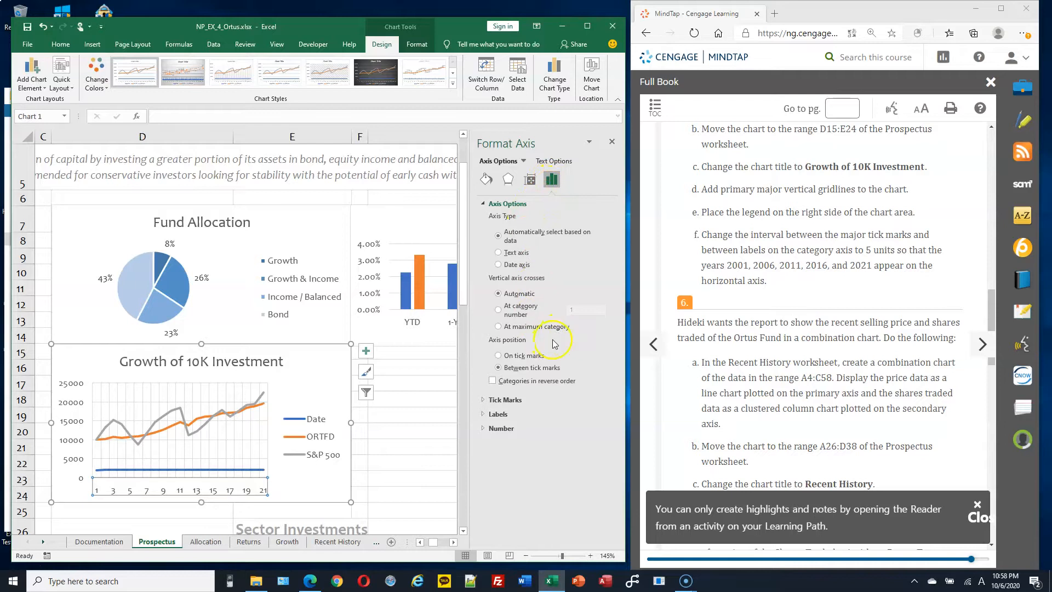
left_click(482, 400)
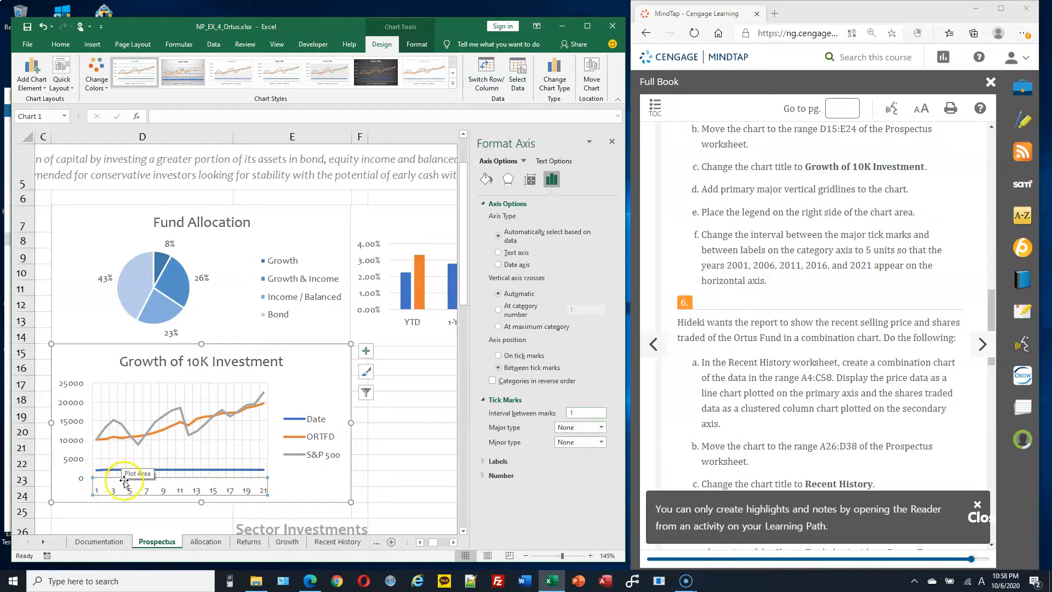
double_click(578, 412)
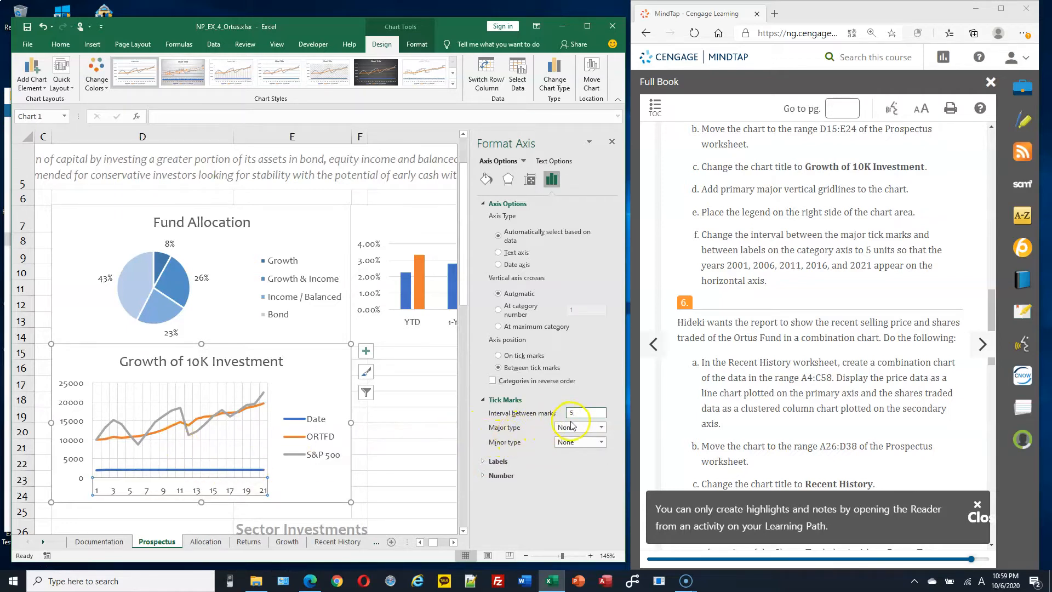
Specify a label interval unit of 5 for the growth chart's horizontal category axis.
left_click(487, 465)
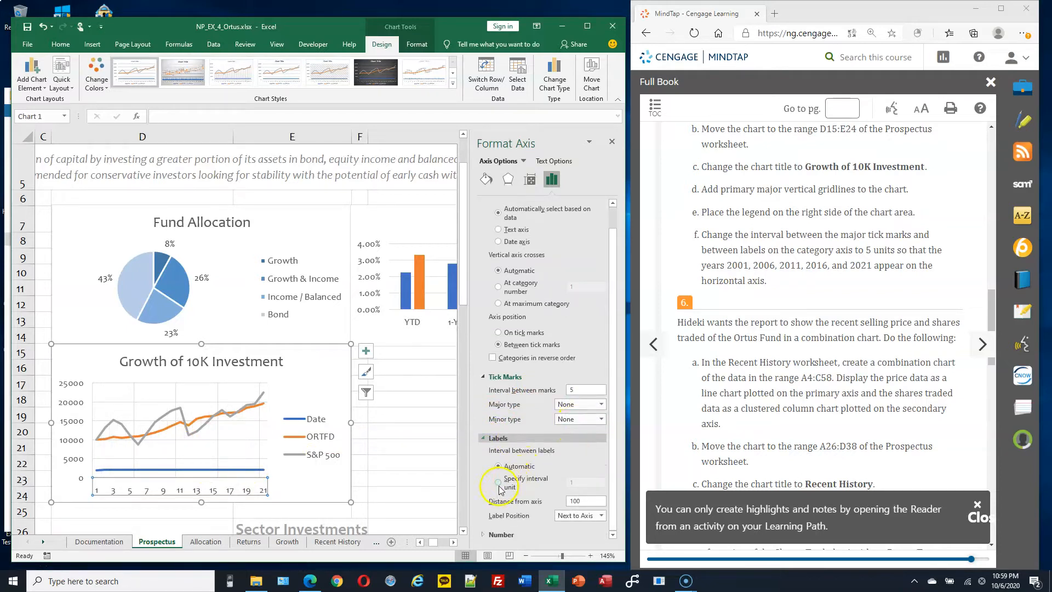
left_click(504, 481)
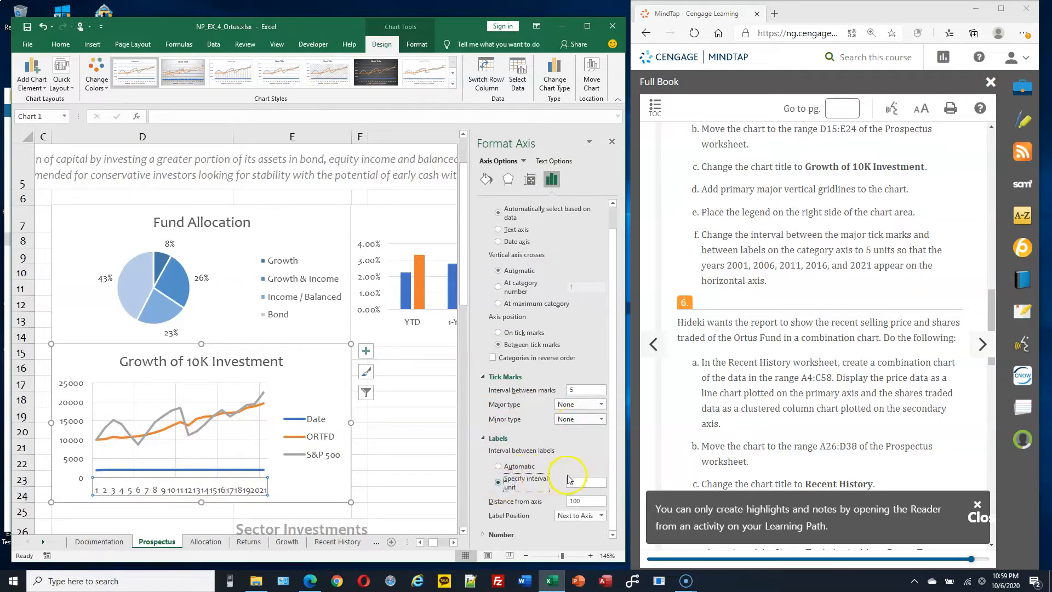
double_click(586, 485)
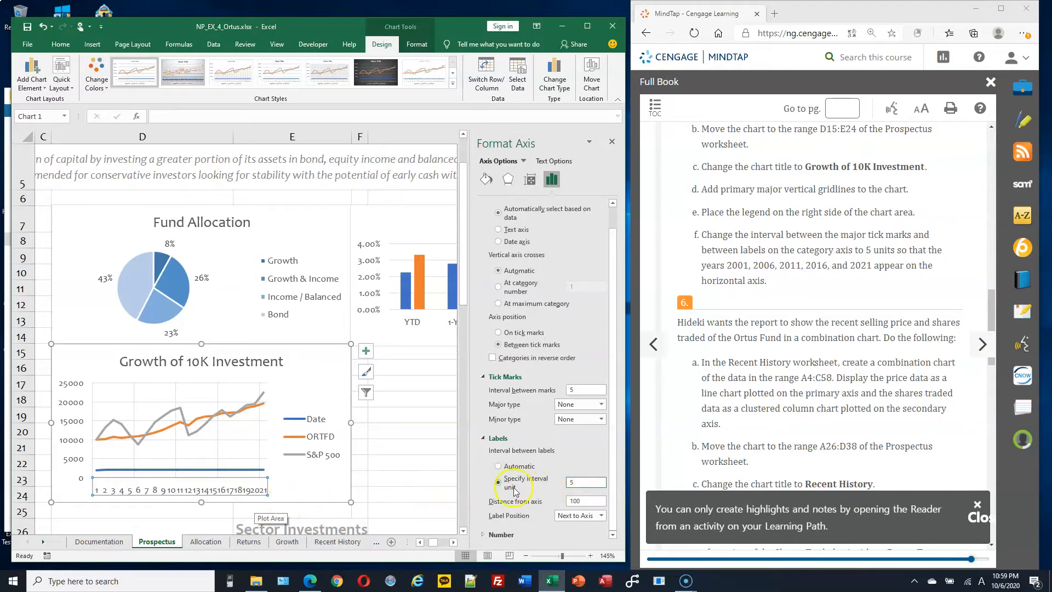
left_click(576, 499)
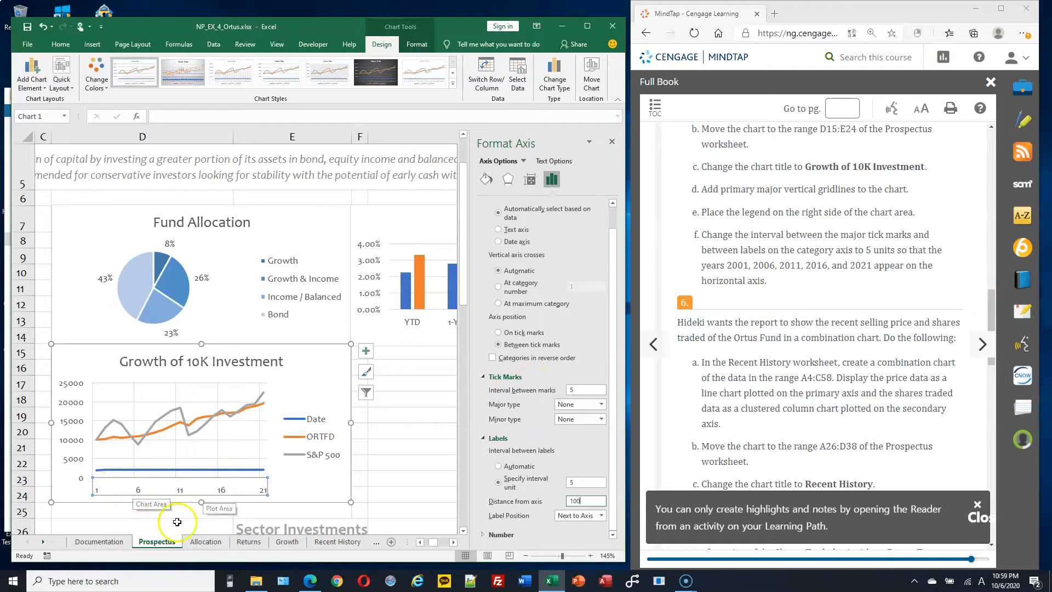
Check the years in the Growth sheet's source data and examine the number format of the growth chart's horizontal axis.
left_click(249, 541)
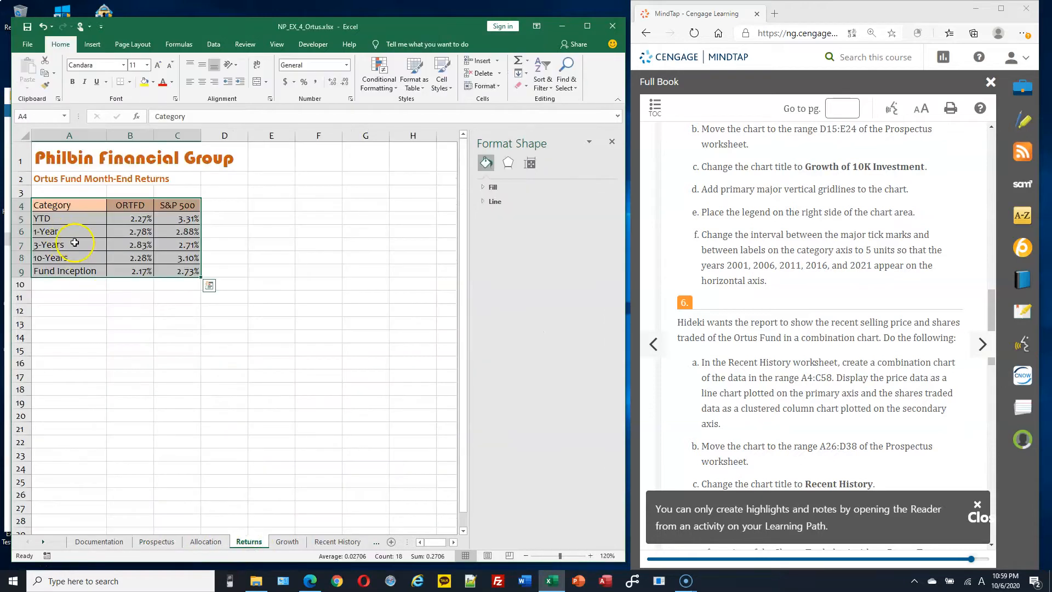
left_click(287, 541)
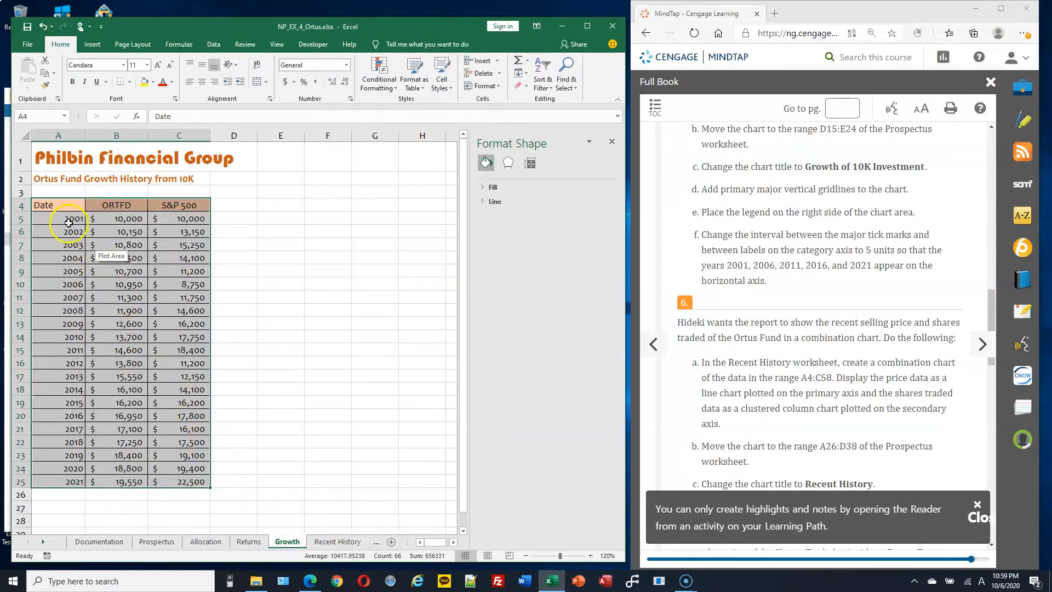
left_click(206, 541)
left_click(162, 541)
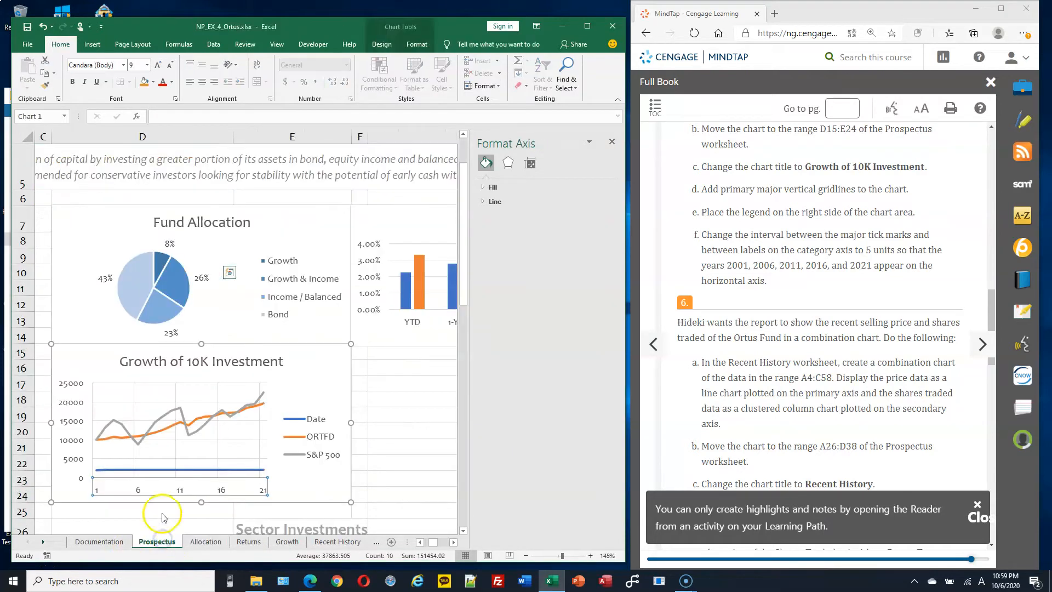
left_click(99, 493)
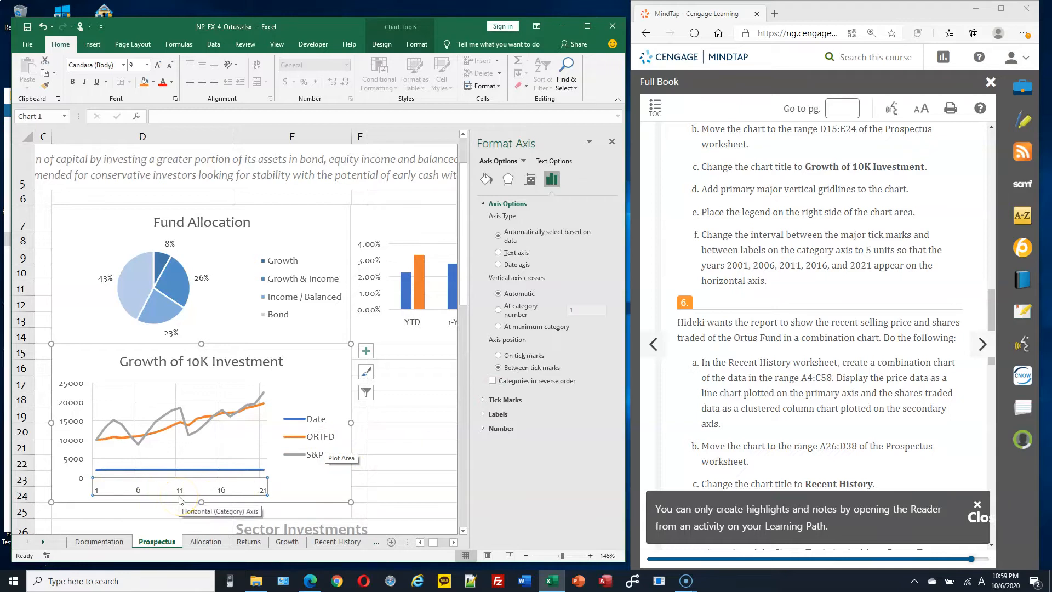
left_click(484, 427)
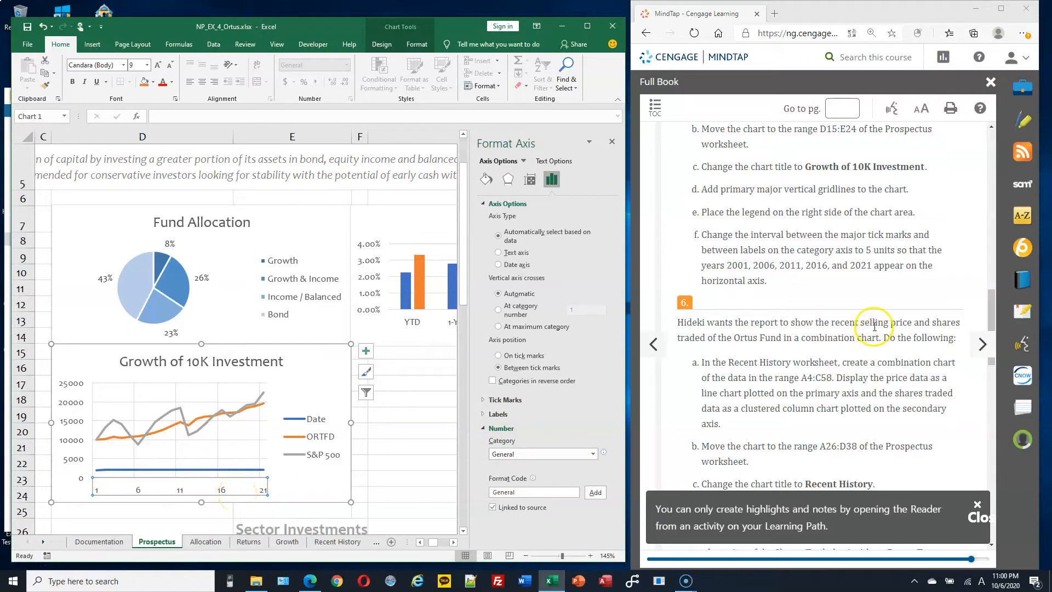
Insert a Clustered Column - Line on Secondary Axis combo chart from the range A4:C58 of the Recent History sheet.
scroll(876, 323, "down", 2)
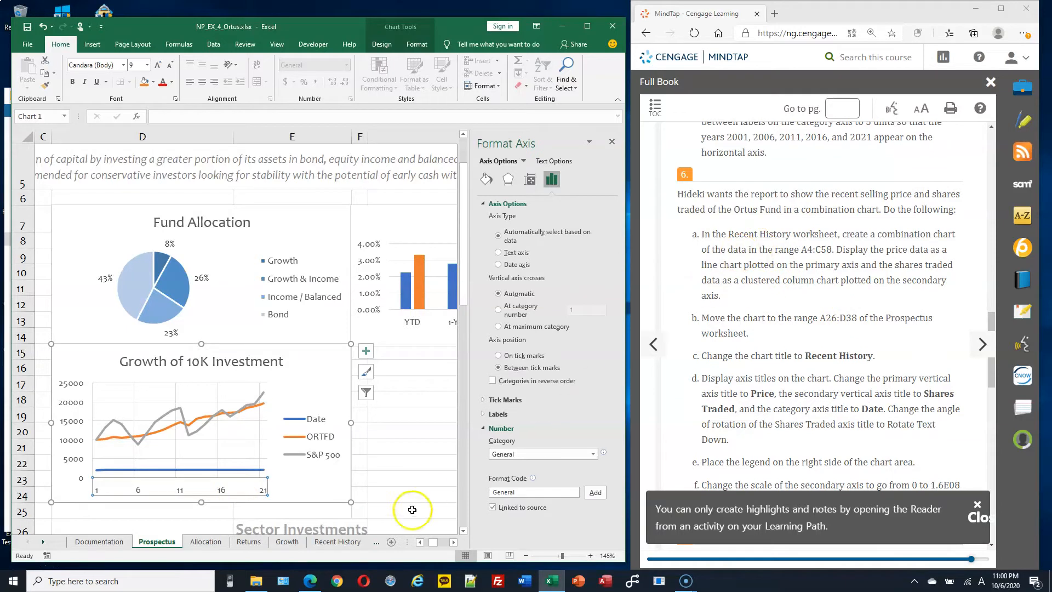
left_click(344, 544)
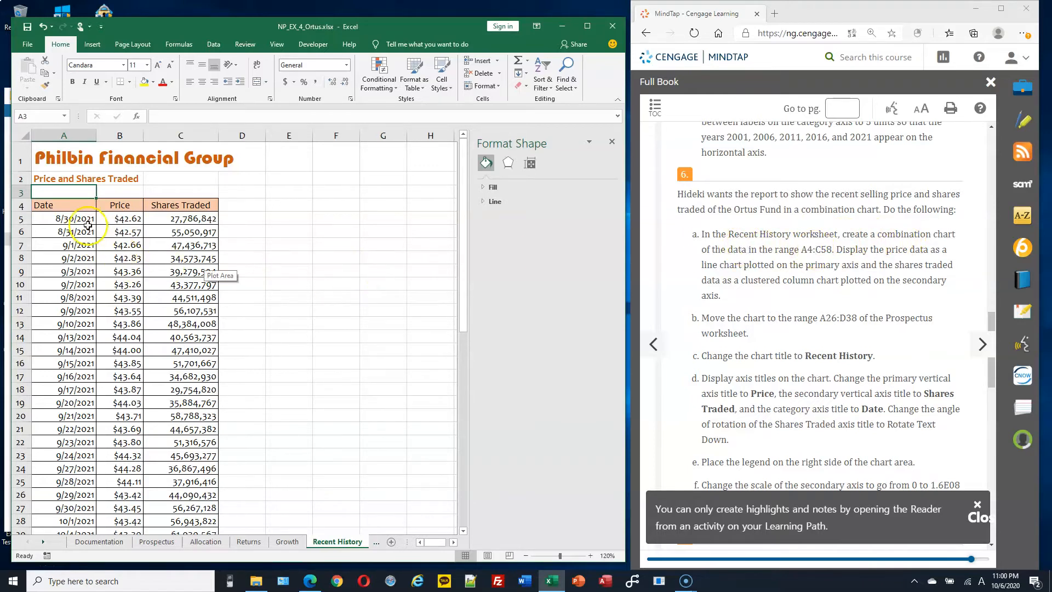
left_click_drag(77, 207, 200, 498)
scroll(306, 267, "up", 4)
scroll(306, 267, "up", 6)
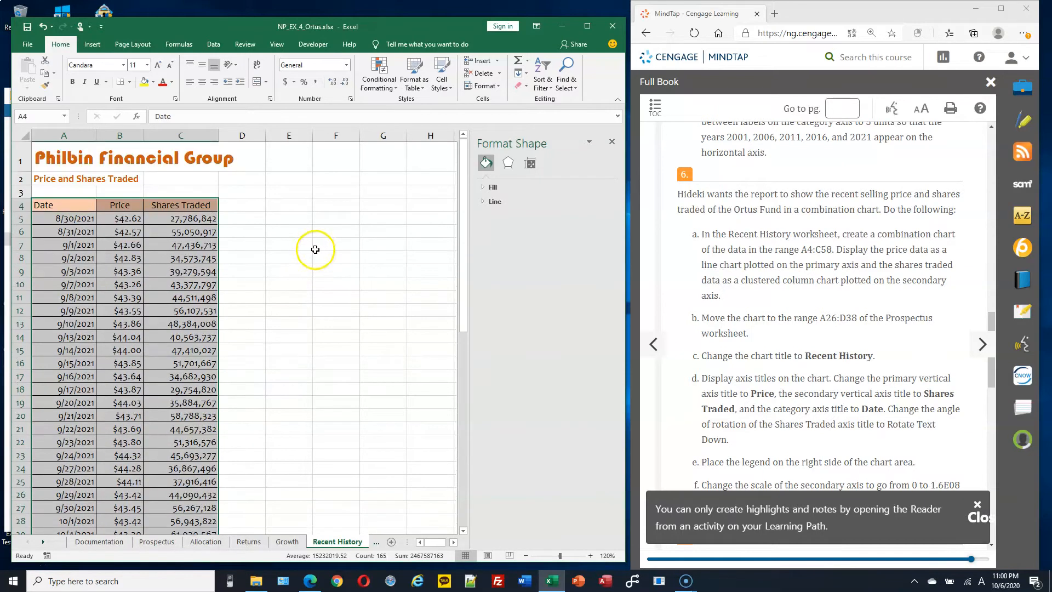
left_click(92, 44)
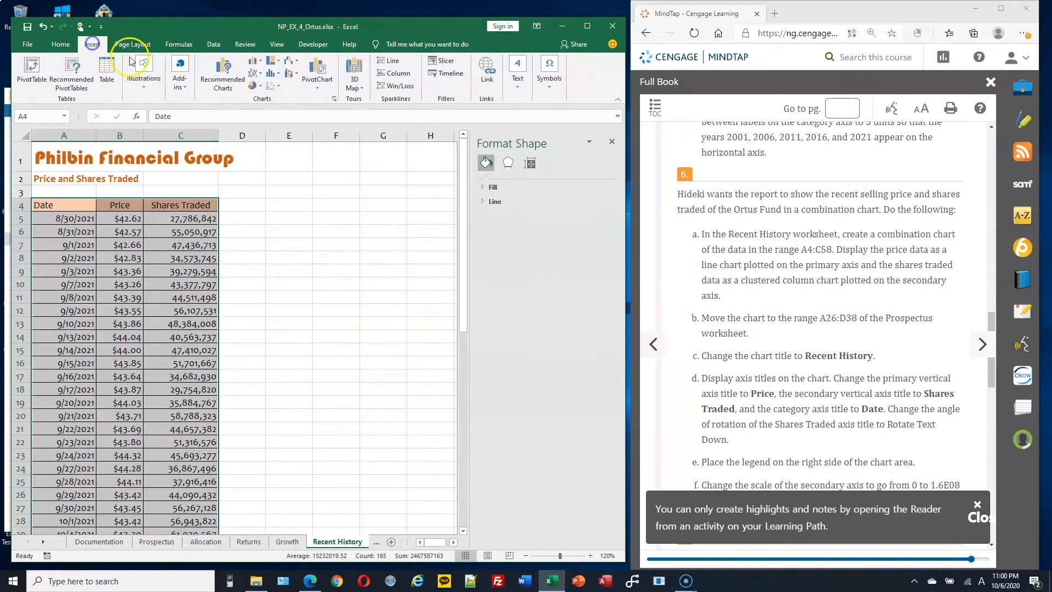
left_click(296, 80)
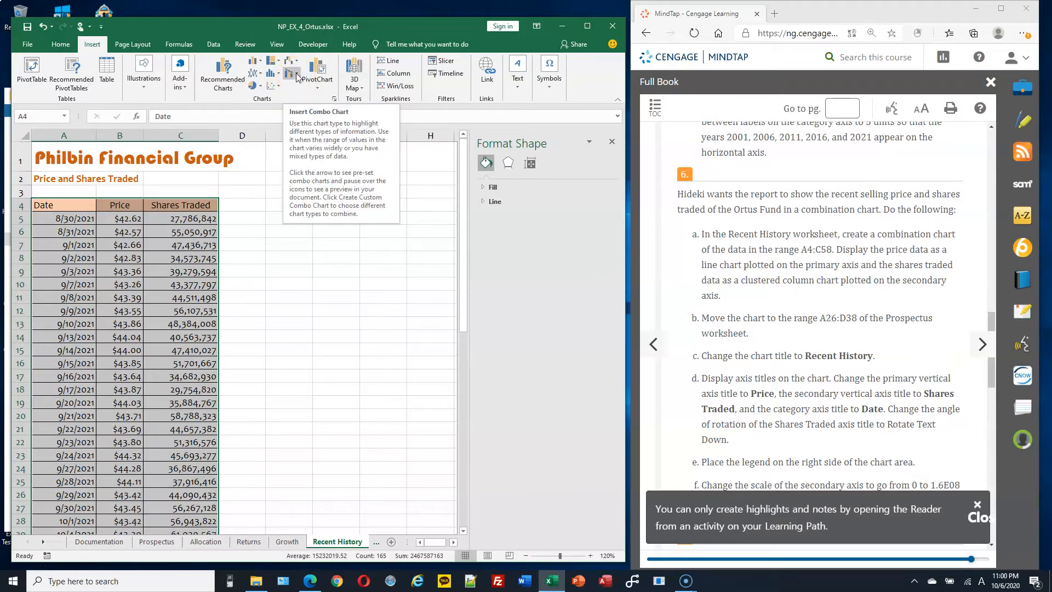
left_click(296, 76)
left_click(302, 114)
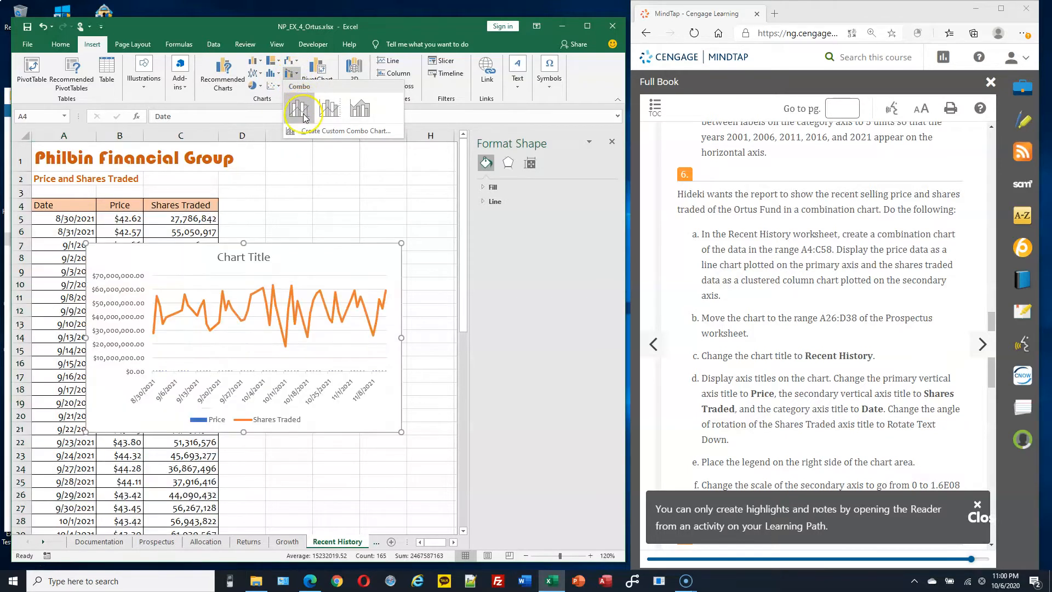
left_click(330, 116)
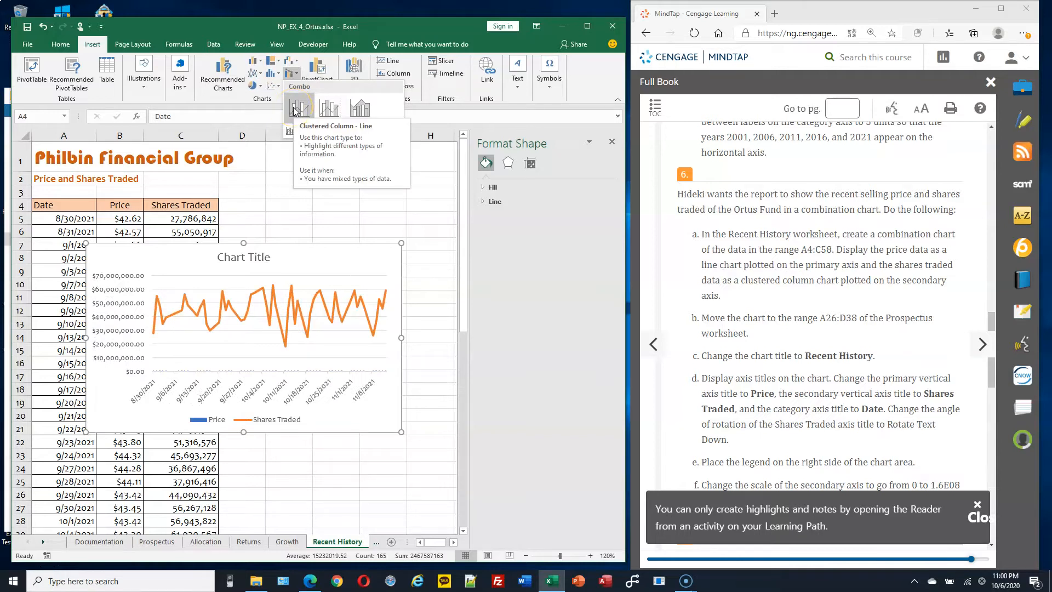
left_click(321, 111)
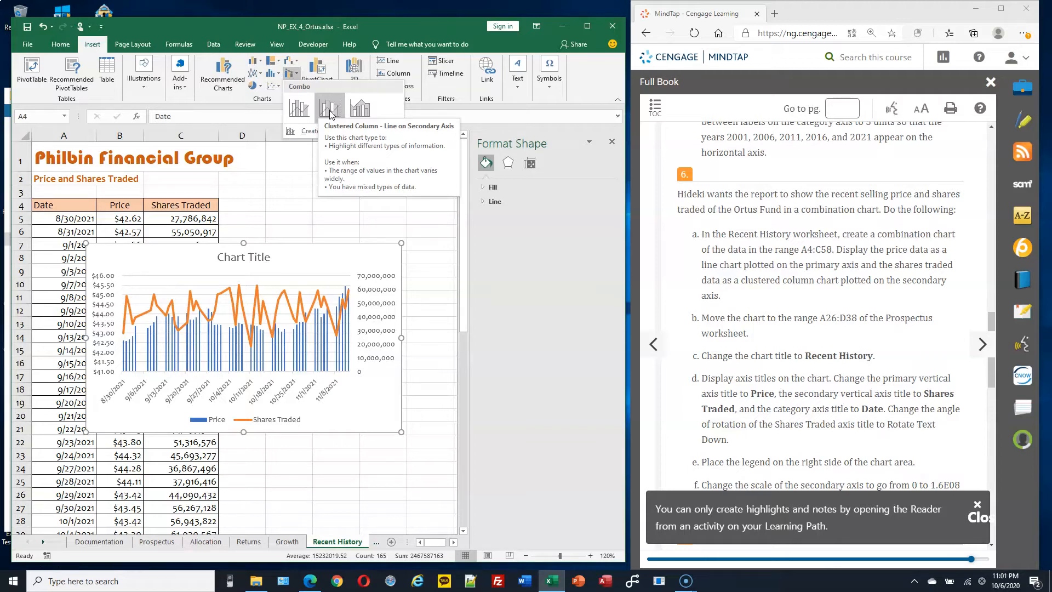
left_click(330, 113)
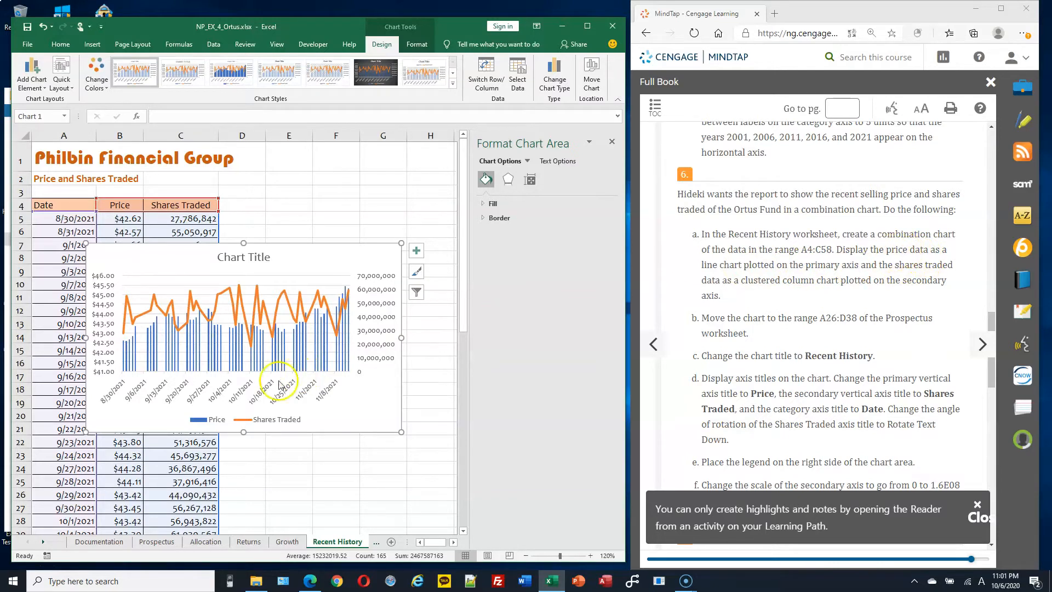
Change the combo chart's Price series to a Line chart type on the primary axis.
left_click(214, 421)
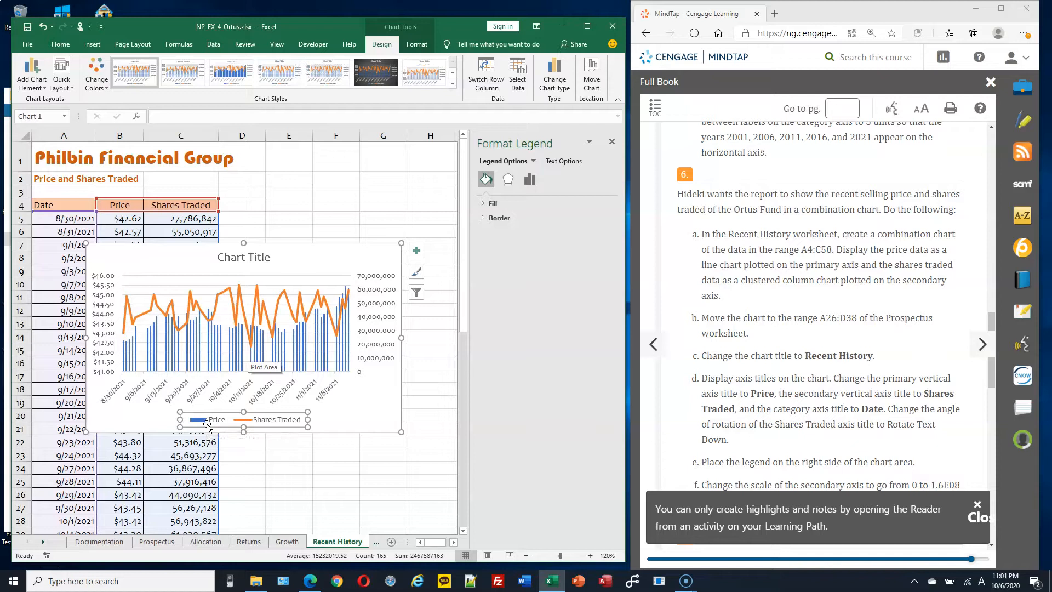
left_click(268, 424)
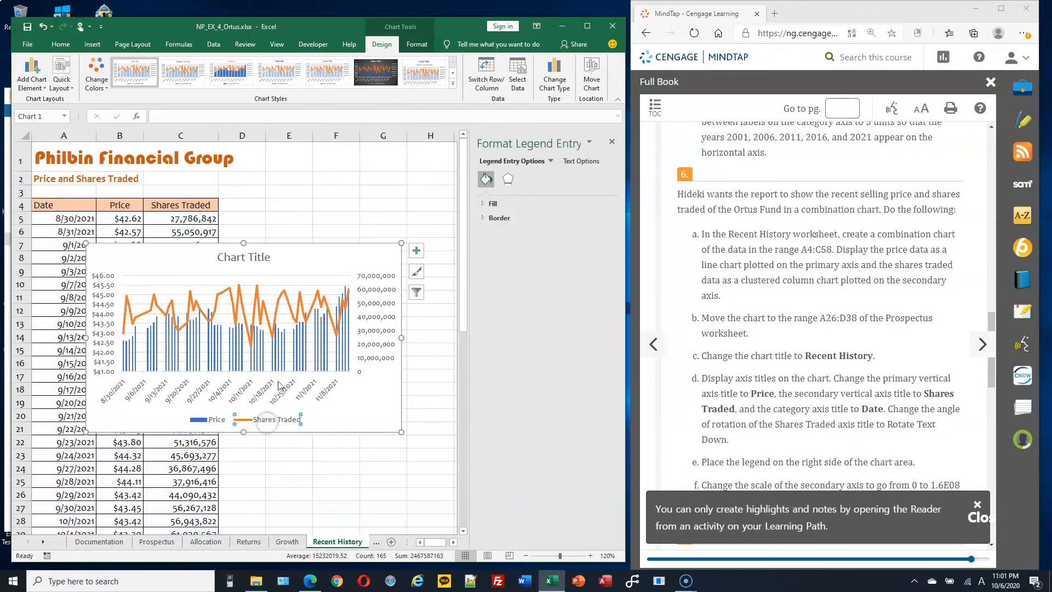
left_click(204, 422)
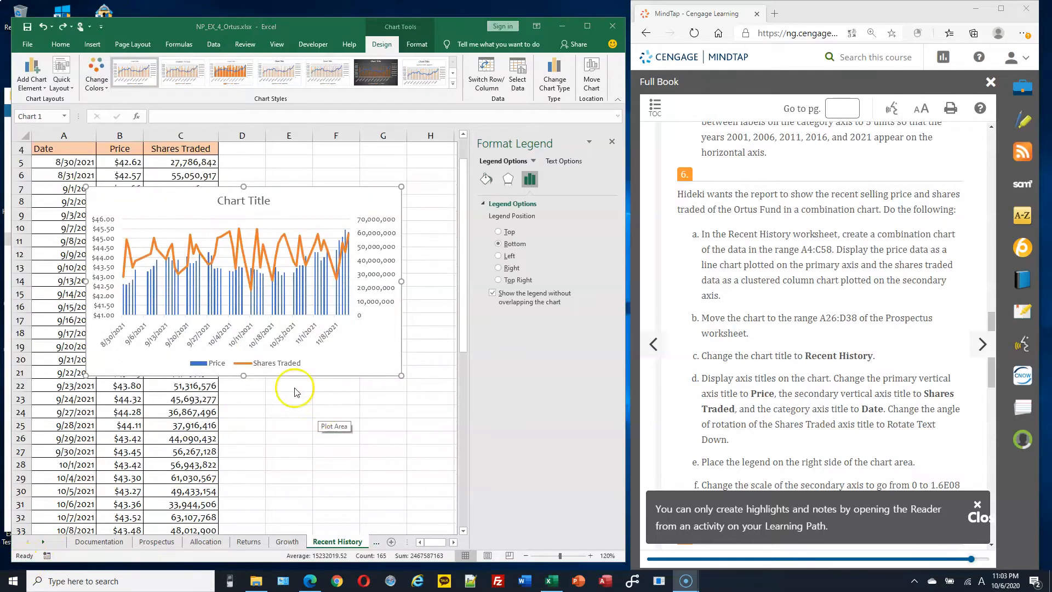
left_click(287, 364)
left_click(202, 363)
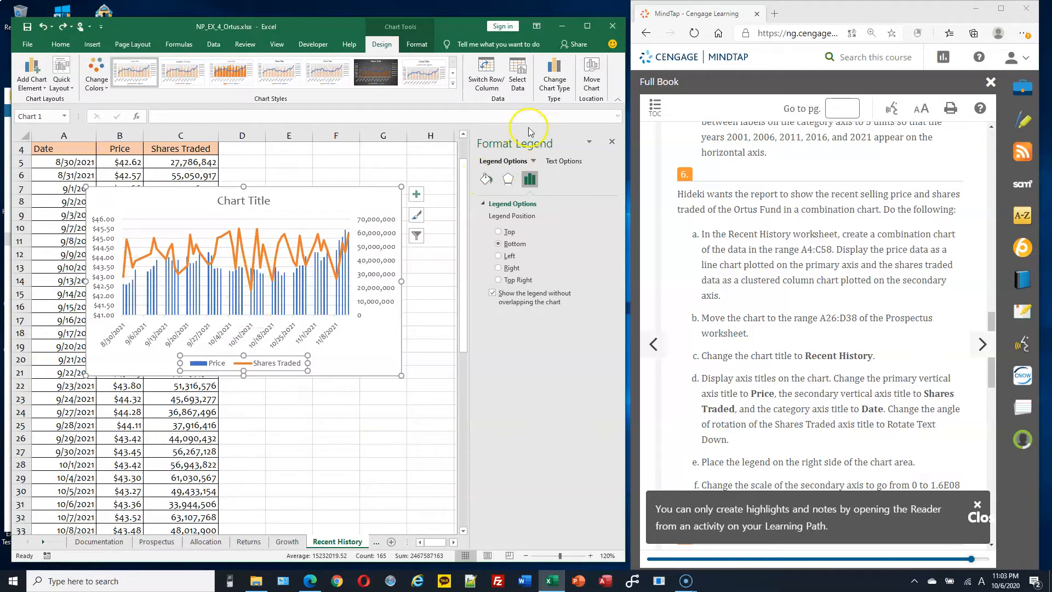
left_click(560, 82)
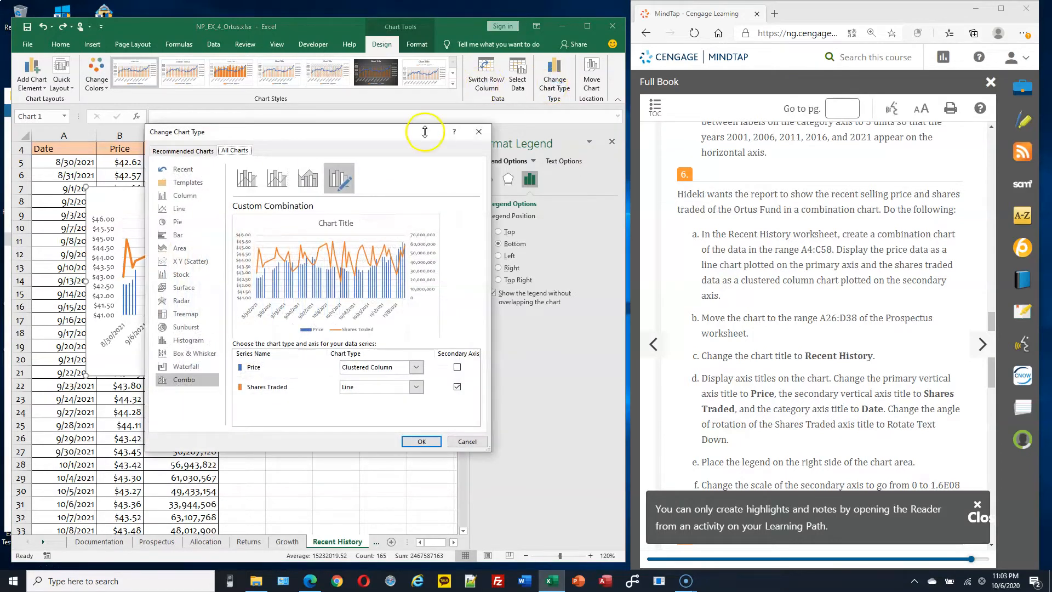
left_click_drag(523, 109, 538, 102)
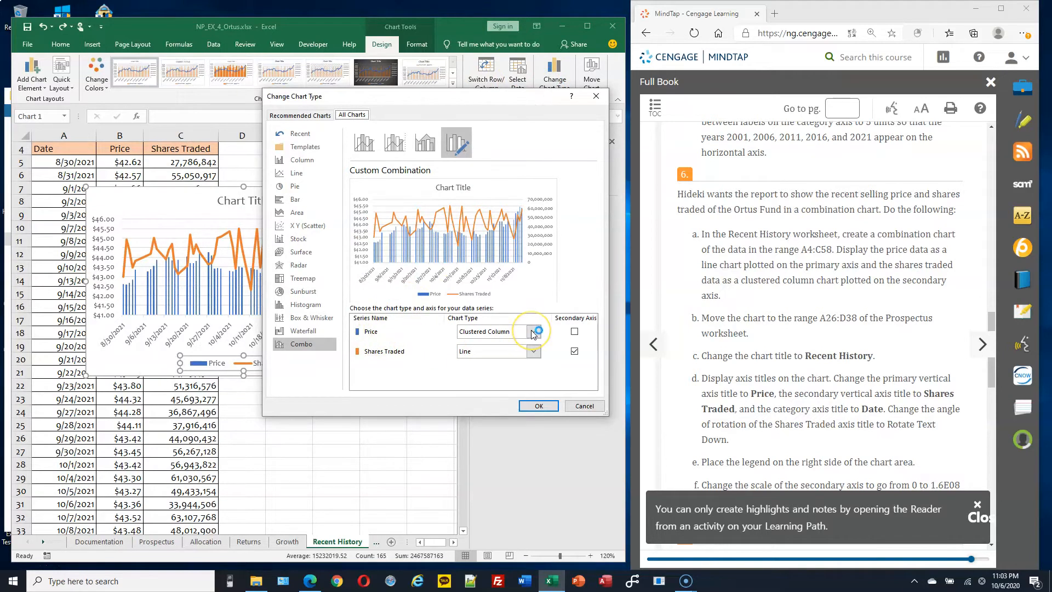
left_click(533, 332)
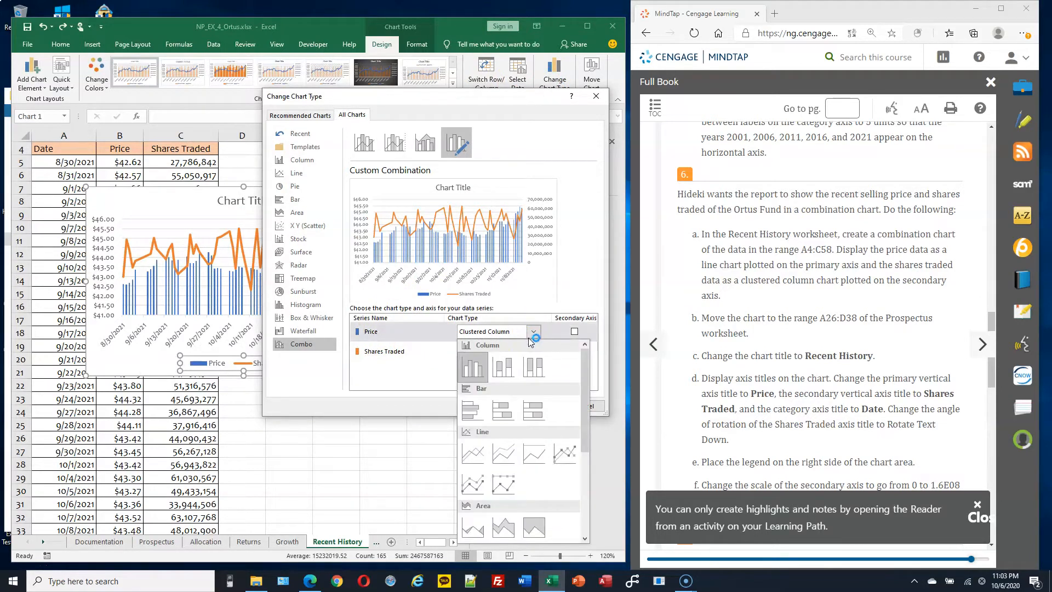
left_click(473, 453)
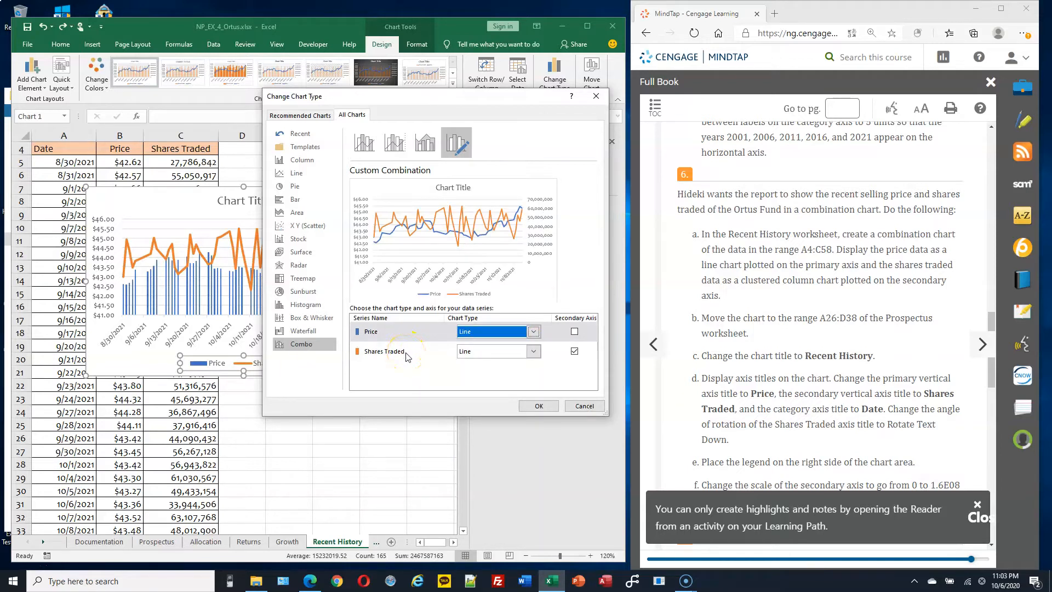
Set the Shares Traded series to Clustered Column on the secondary axis and apply the chart type change.
left_click(534, 351)
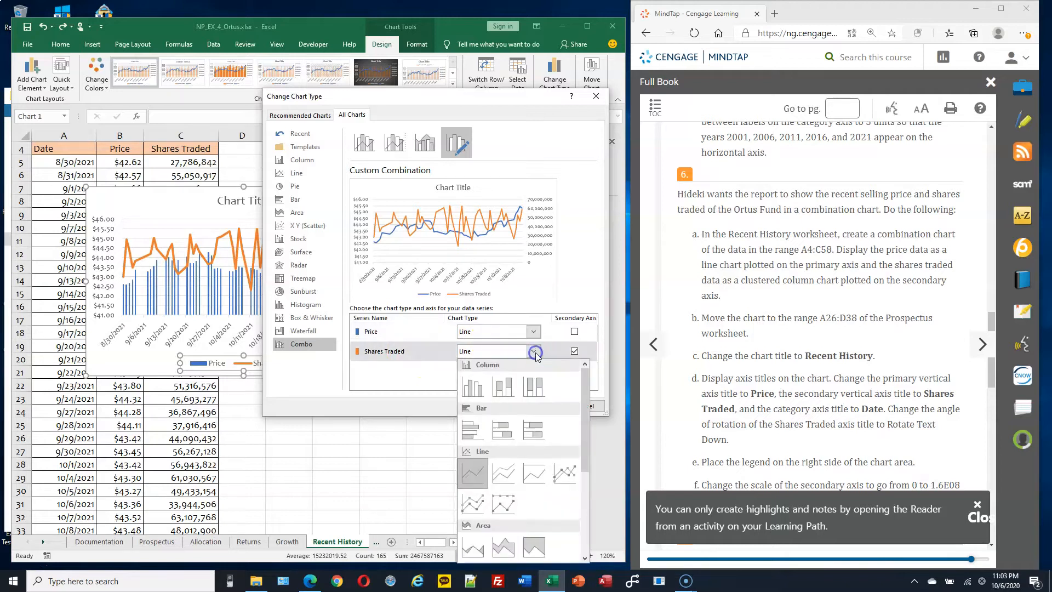
left_click(472, 387)
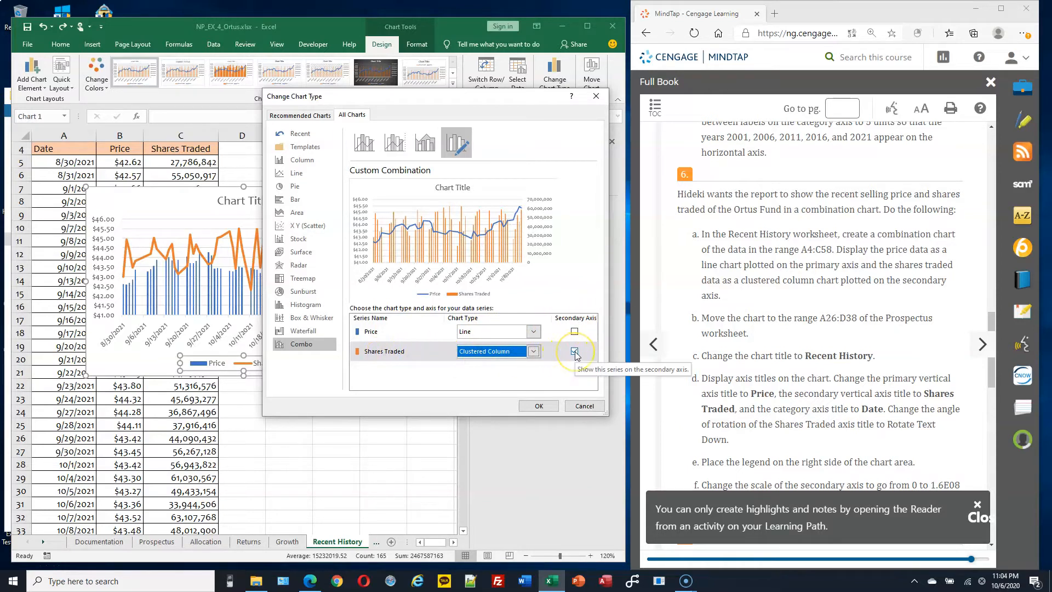
left_click(539, 406)
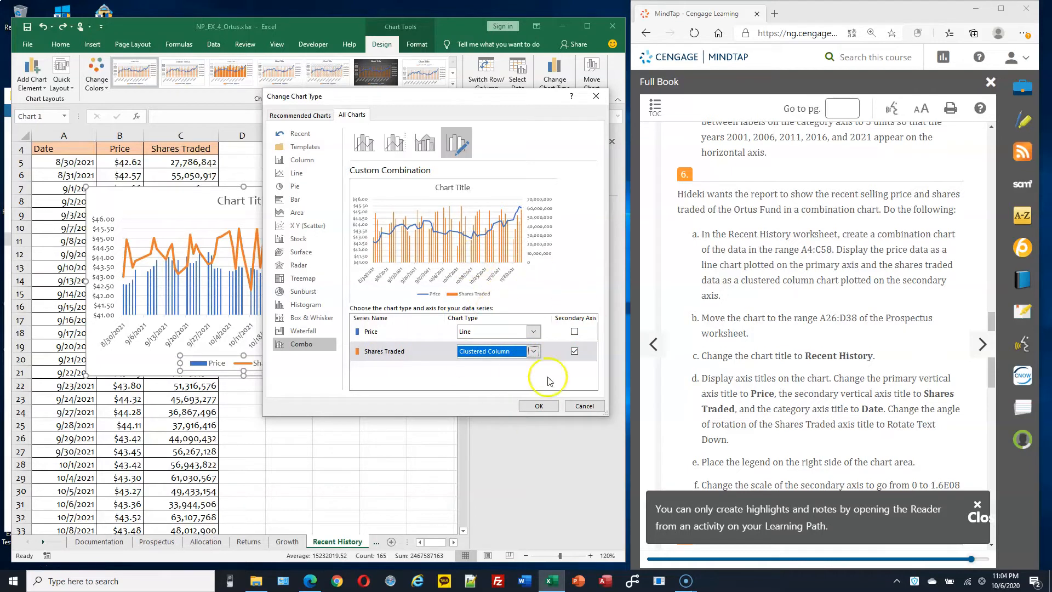
left_click(541, 407)
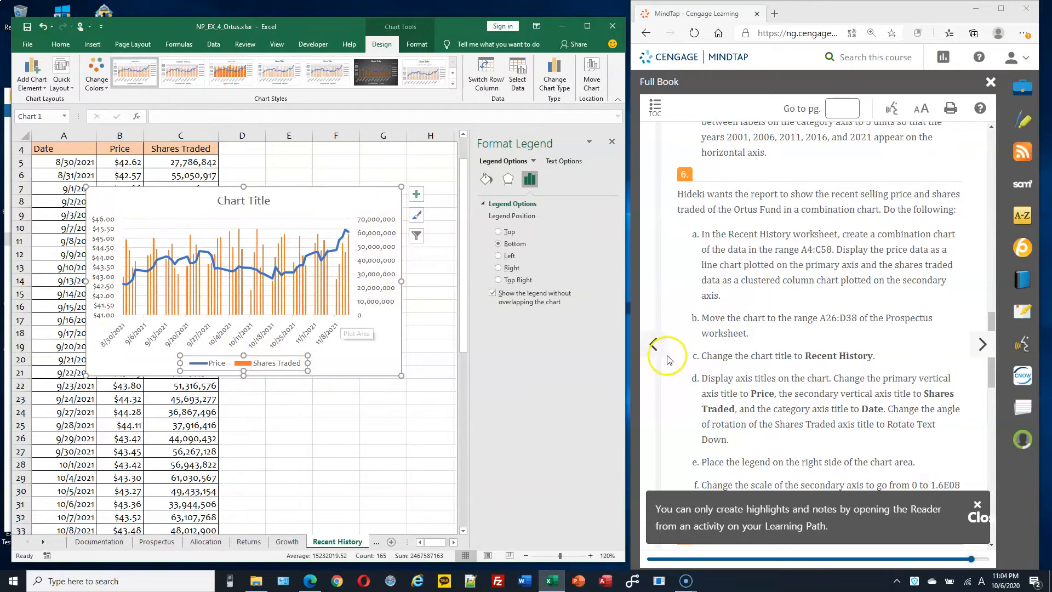
Move the combo chart to the Prospectus sheet as an embedded object.
left_click(591, 82)
left_click(562, 189)
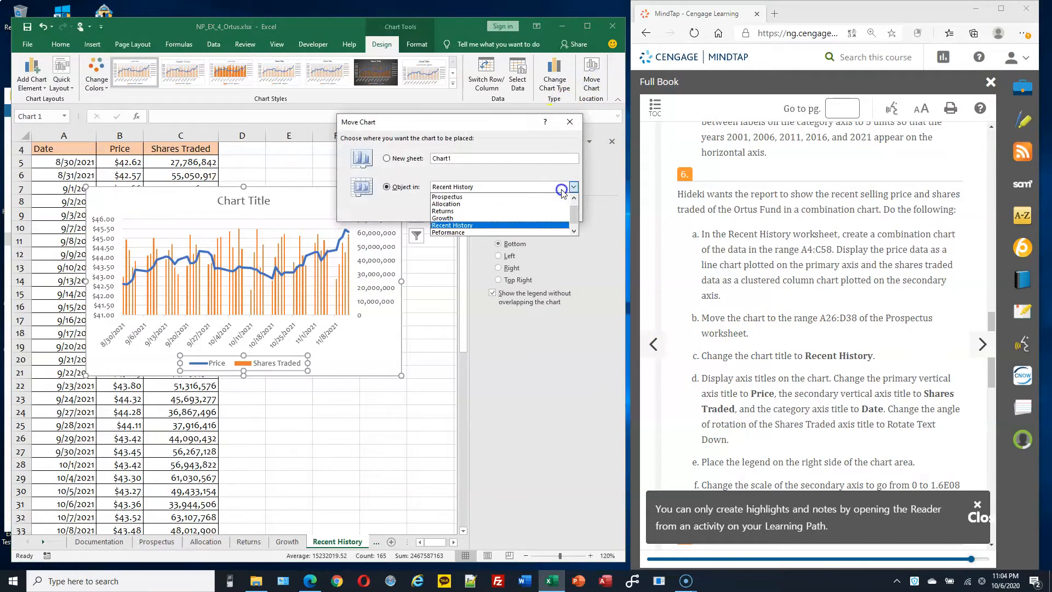
left_click(510, 196)
left_click(509, 211)
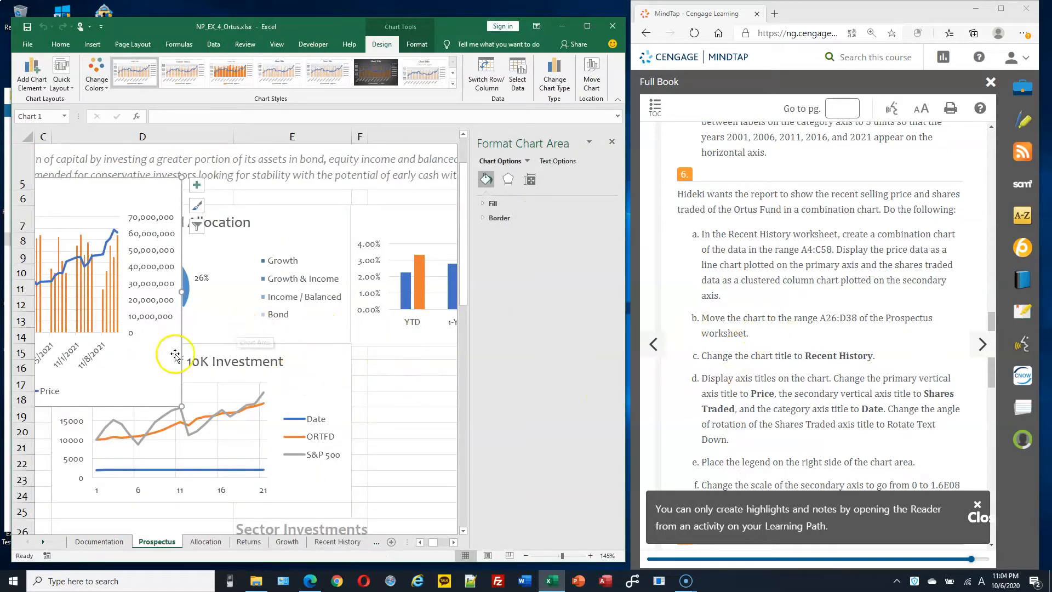
Position the combo chart on the Prospectus sheet with its upper-left corner in cell A26, below the fund details table.
left_click_drag(152, 368, 563, 478)
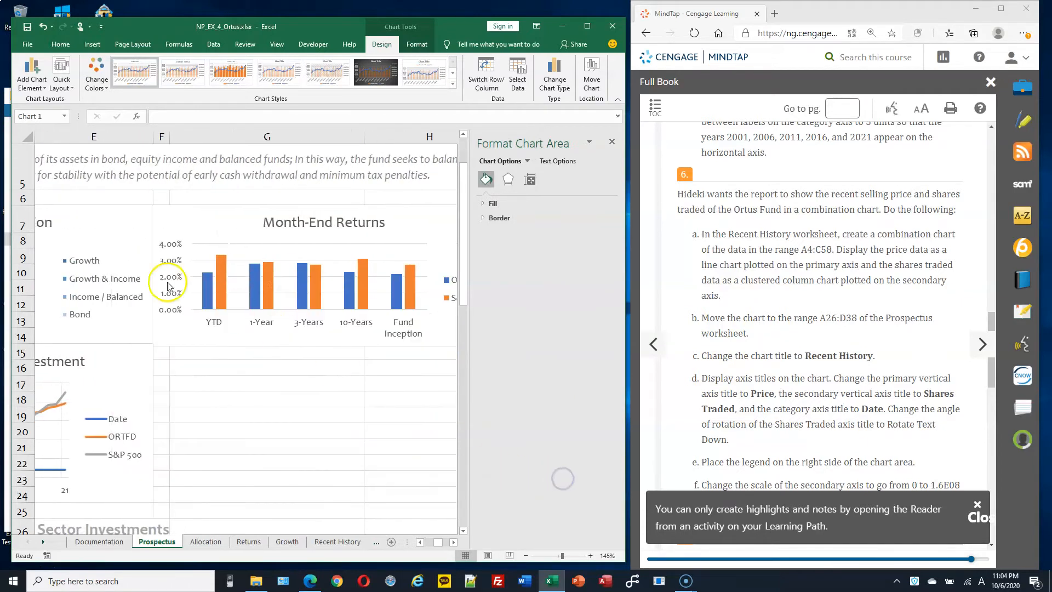
left_click(612, 141)
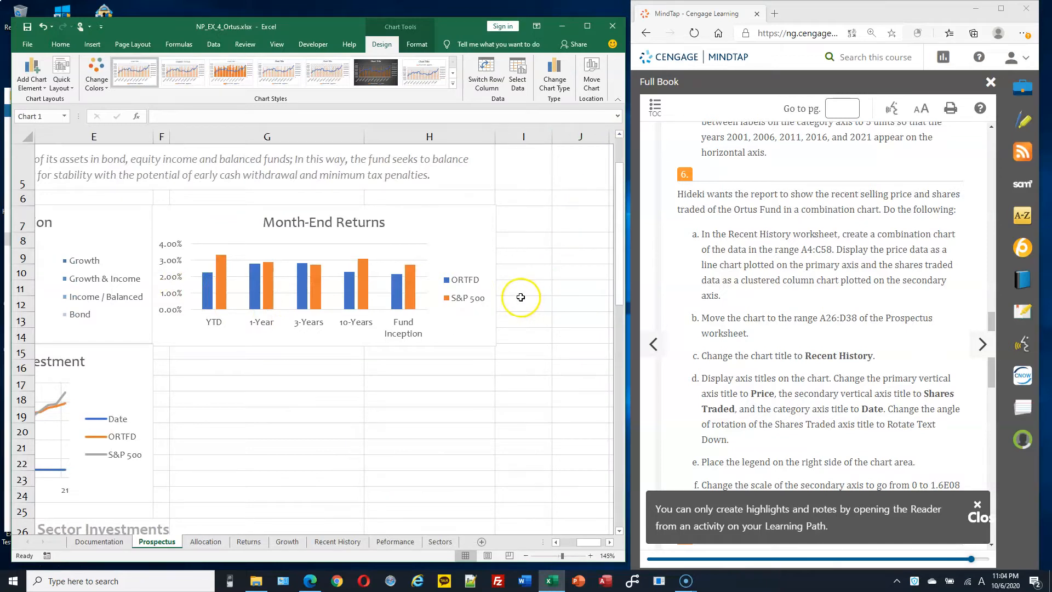
scroll(531, 302, "down", 1)
scroll(531, 303, "down", 1)
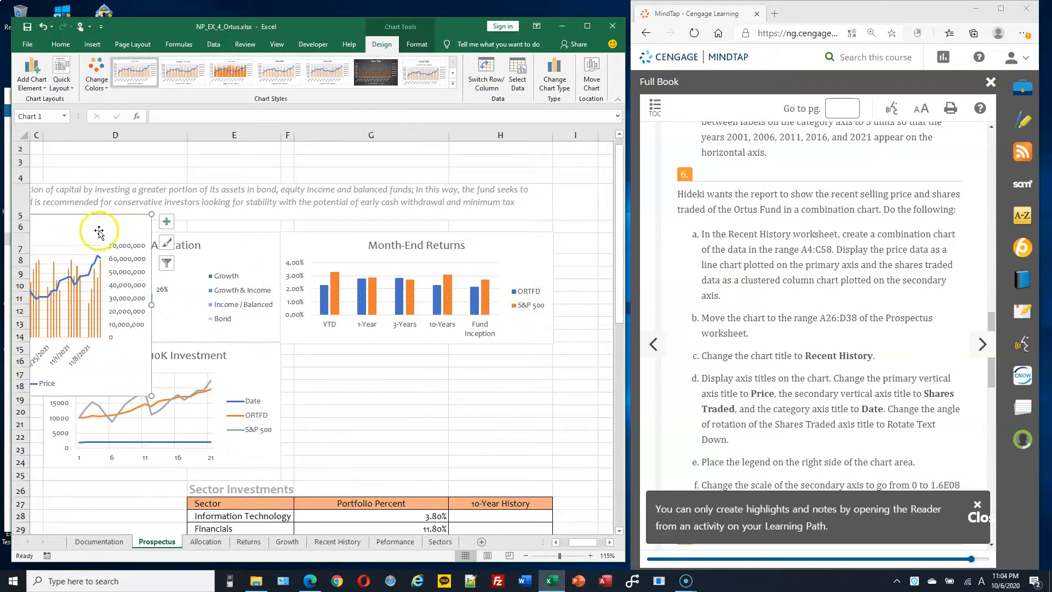
left_click_drag(322, 286, 290, 385)
scroll(469, 321, "up", 1)
scroll(512, 488, "down", 6)
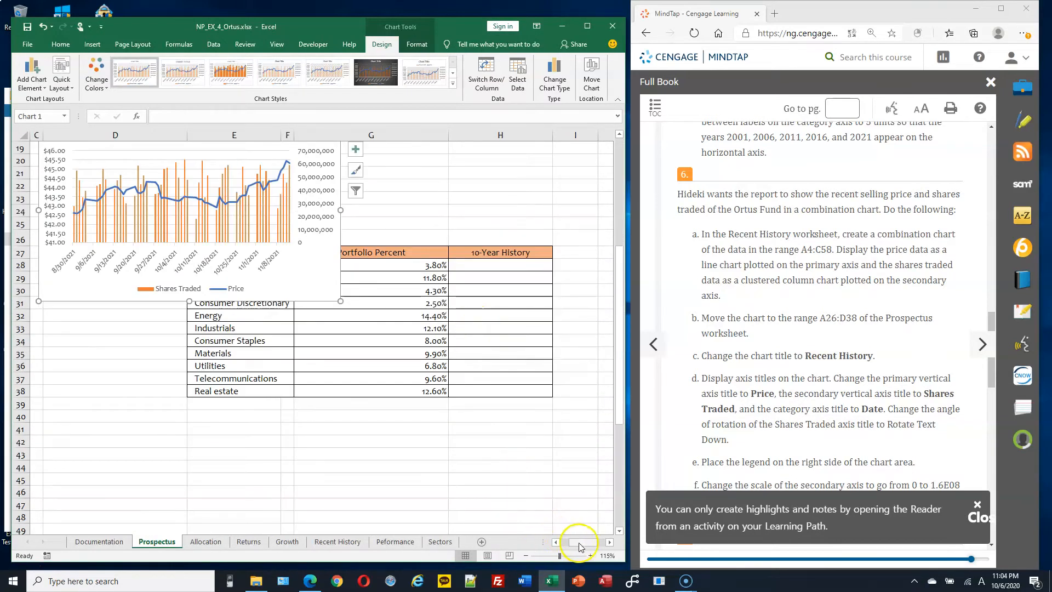
left_click_drag(575, 545, 554, 545)
scroll(460, 254, "up", 3)
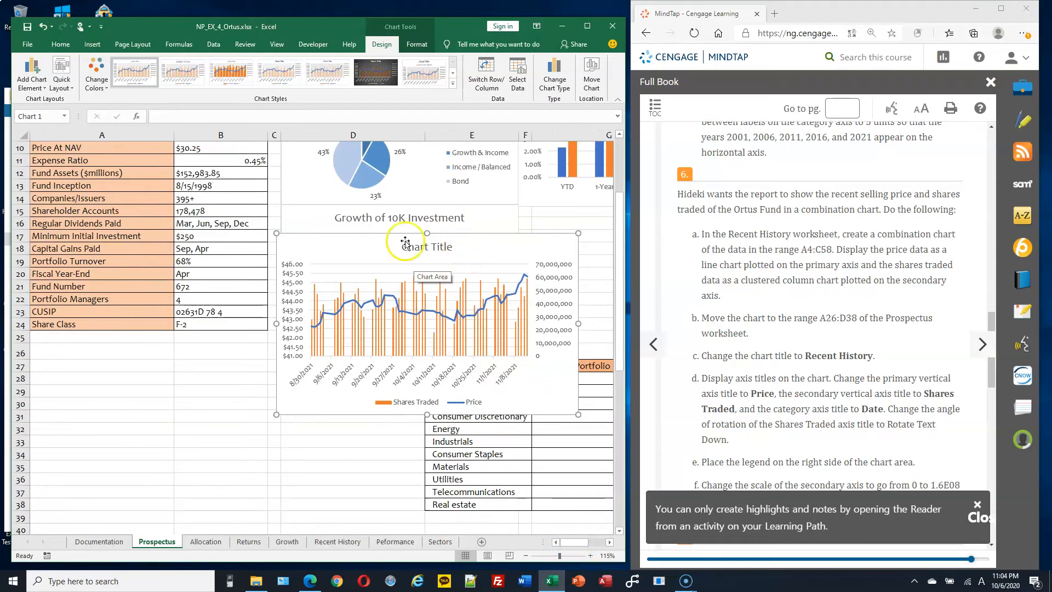
mouse_move(360, 242)
left_mouse_down()
mouse_move(194, 414)
mouse_move(184, 364)
mouse_move(109, 368)
left_mouse_up()
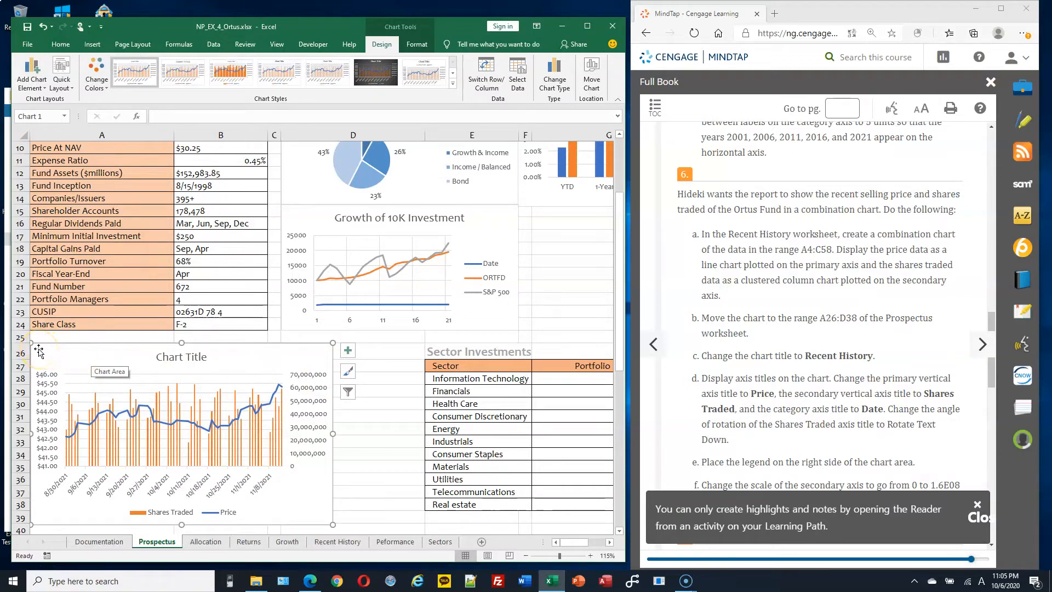
double_click(300, 382)
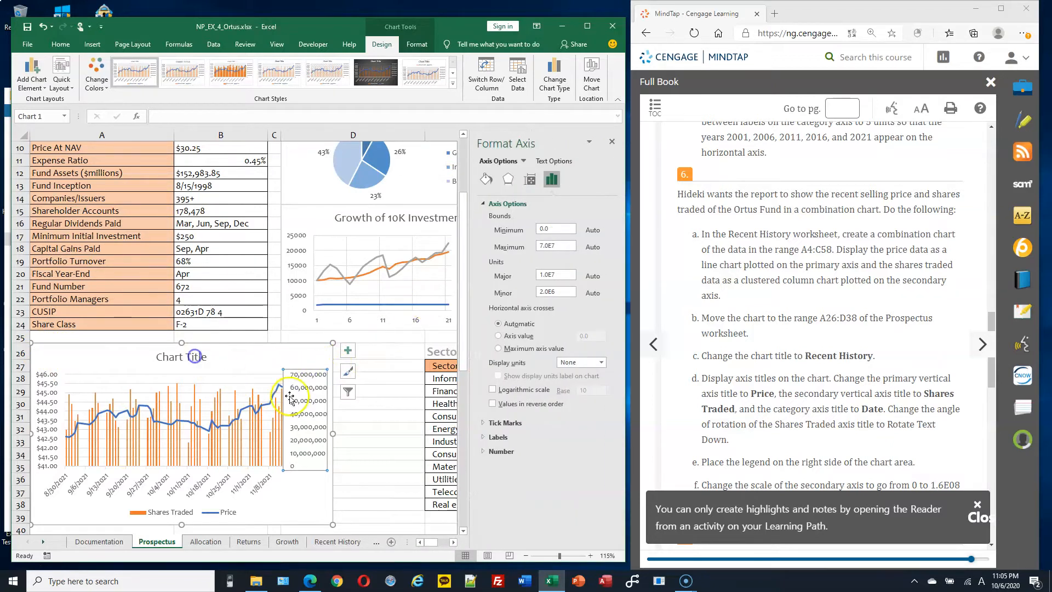
left_click(182, 357)
left_click_drag(190, 367, 272, 386)
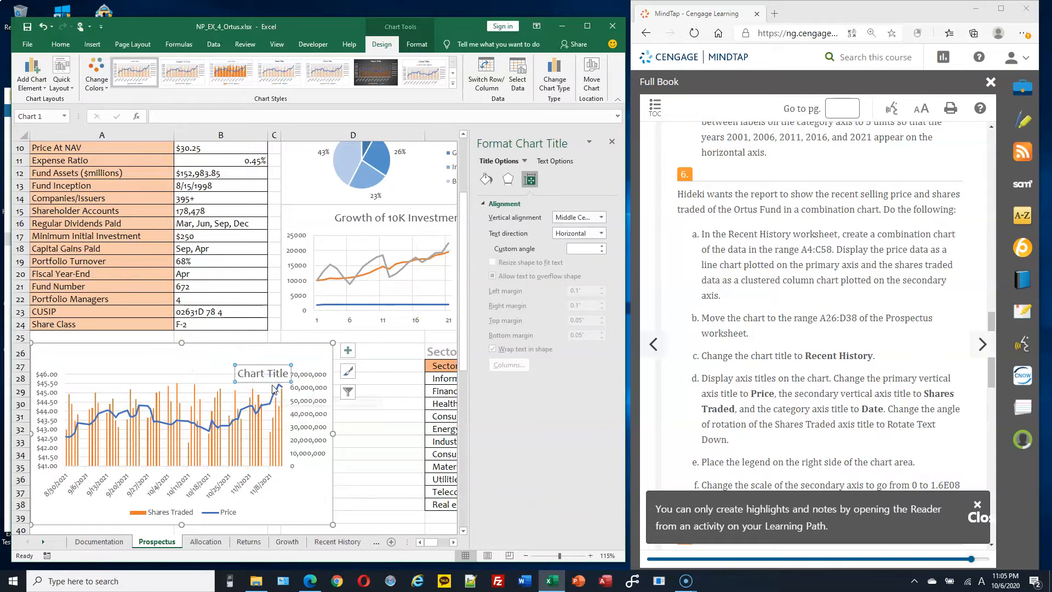
key("ctrl+z")
Resize the combo chart from its lower-right corner so that it covers the range A26:D38.
left_click(39, 351)
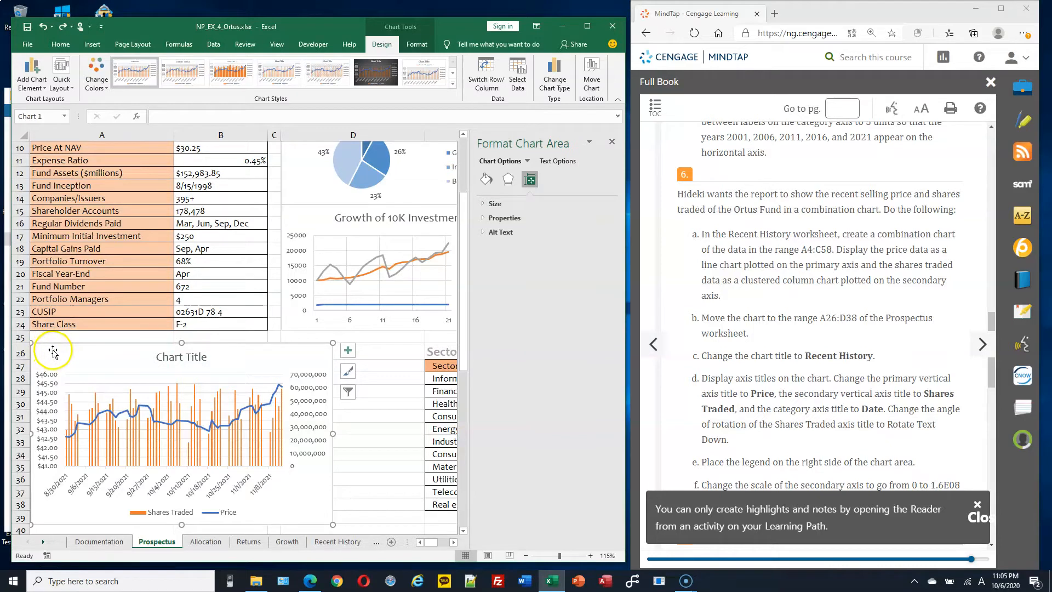
scroll(262, 375, "down", 1)
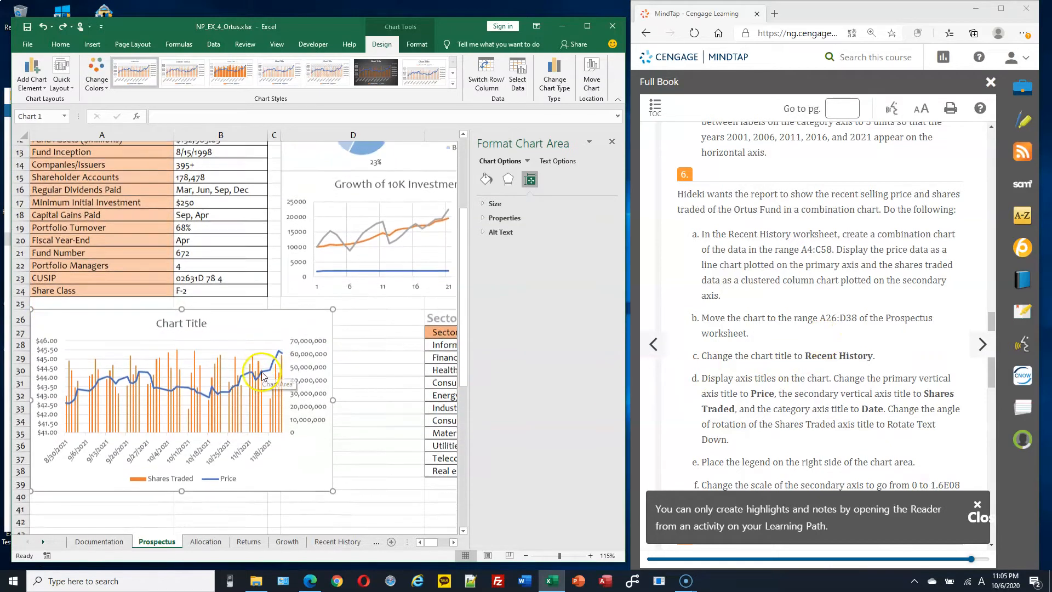
mouse_move(332, 485)
left_mouse_down()
mouse_move(424, 471)
mouse_move(347, 472)
left_mouse_up()
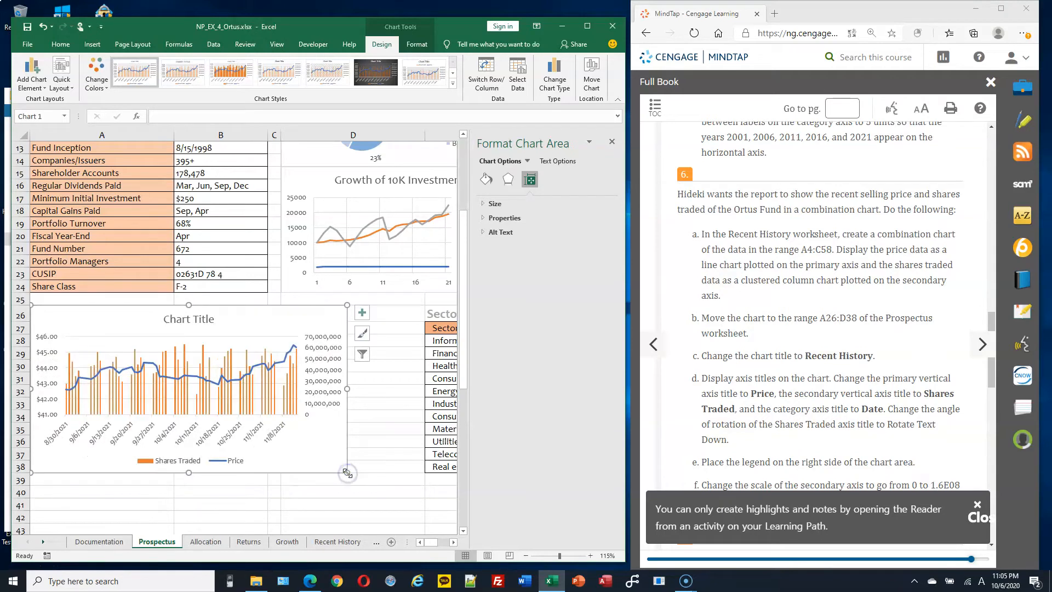
Change the combo chart's title to Recent History.
left_click(193, 319)
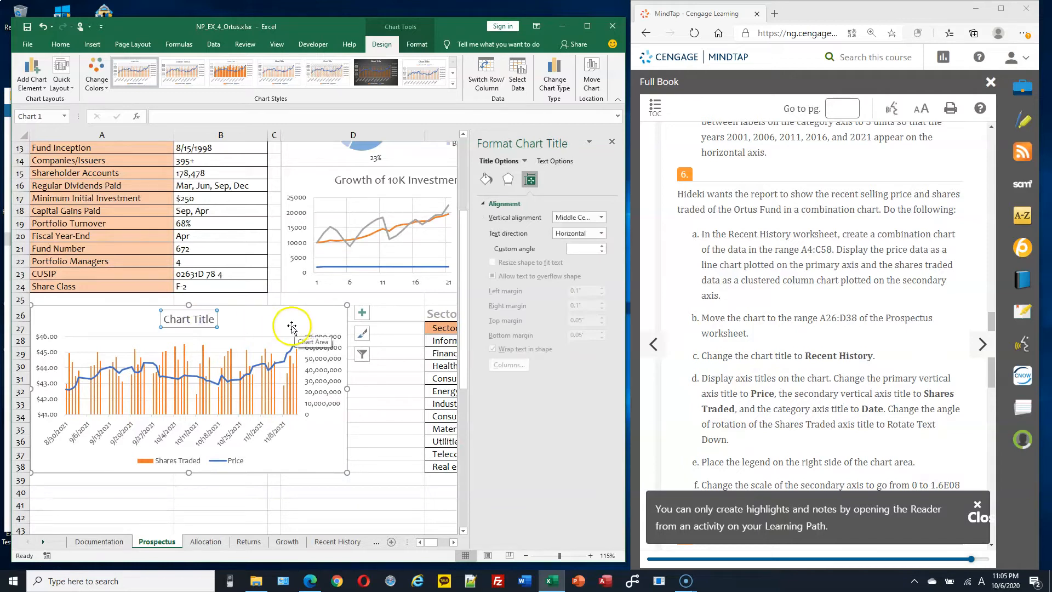
type("Recent His")
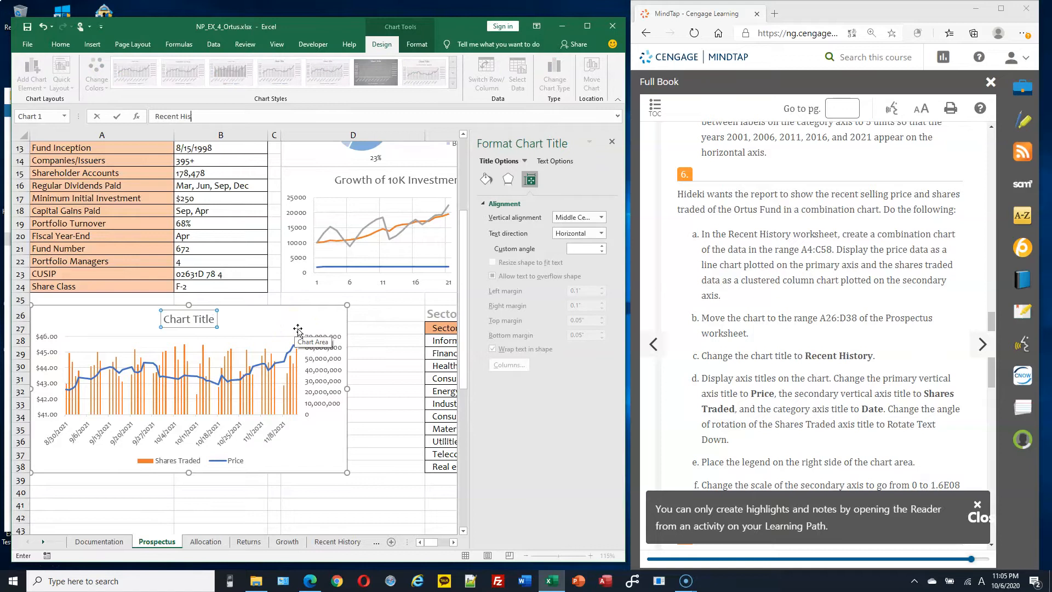
type("tory")
key("Return")
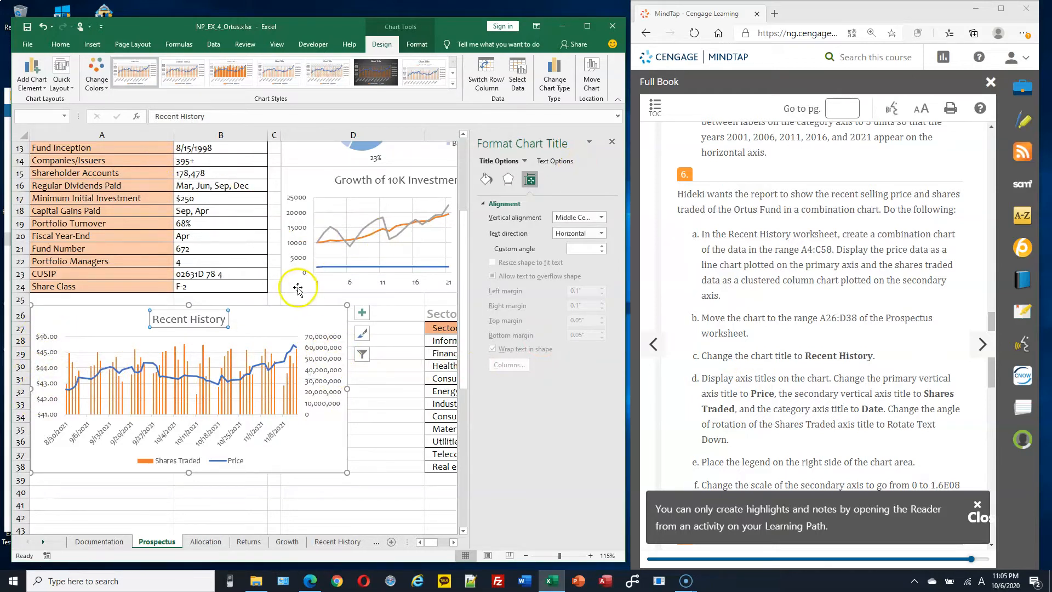
Add a primary vertical axis title and a secondary vertical axis title to the Recent History chart.
scroll(297, 289, "up", 1, "ctrl")
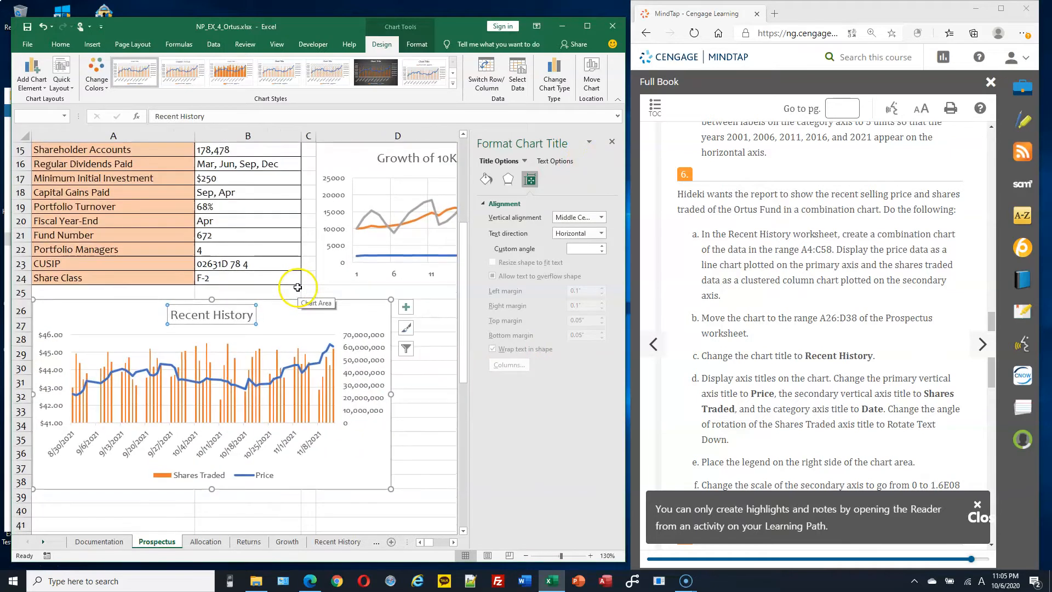
left_click(30, 90)
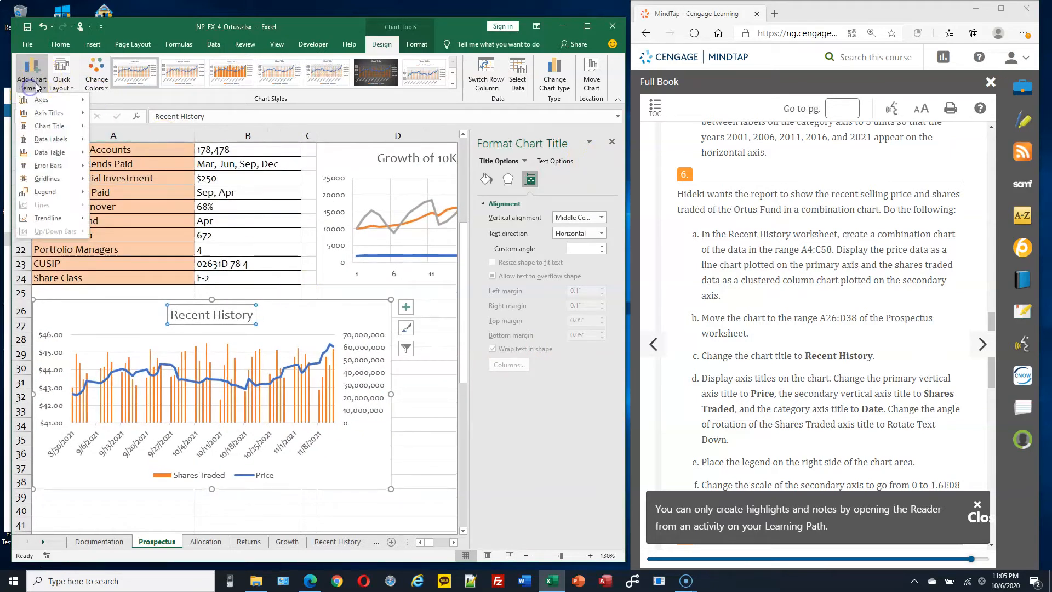
left_click(58, 115)
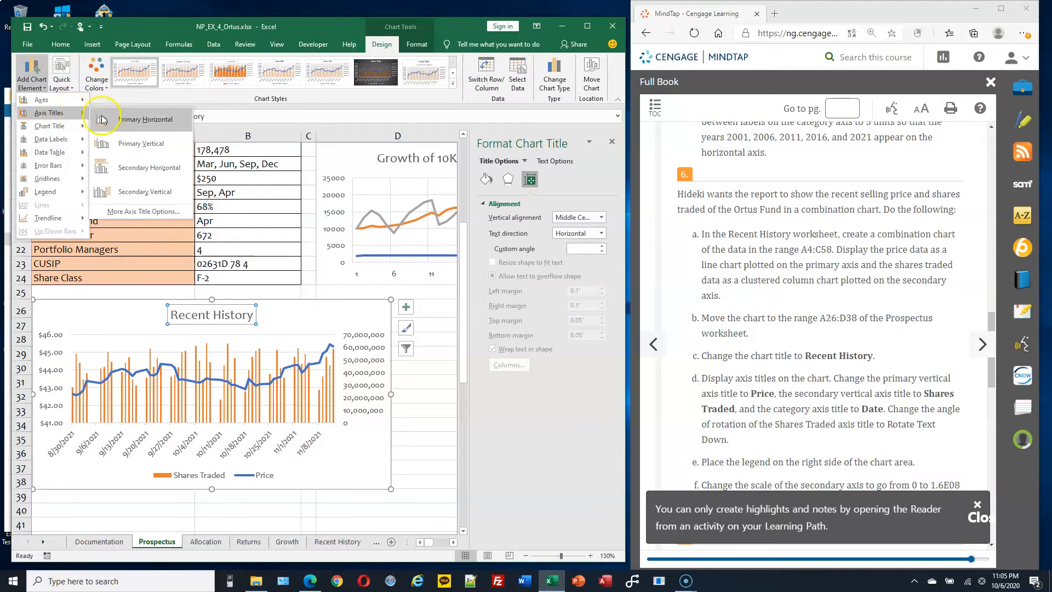
left_click(121, 147)
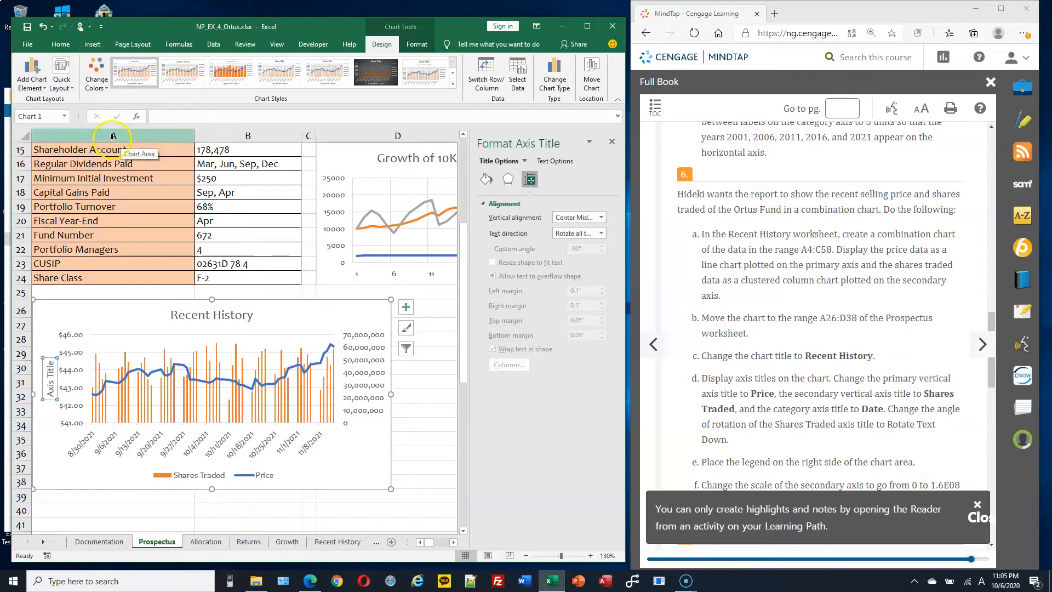
left_click(44, 87)
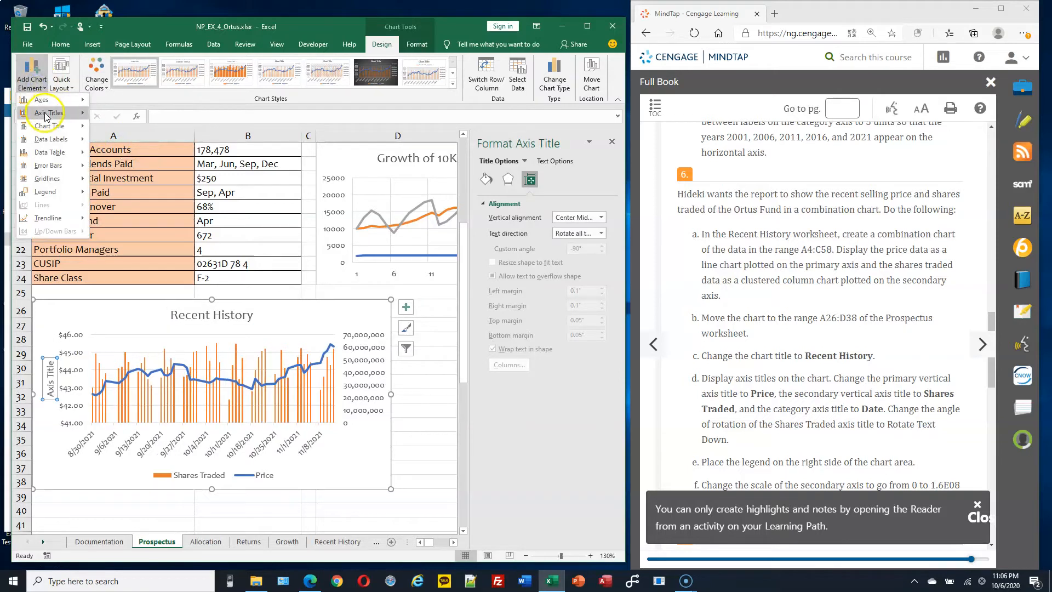
mouse_move(47, 116)
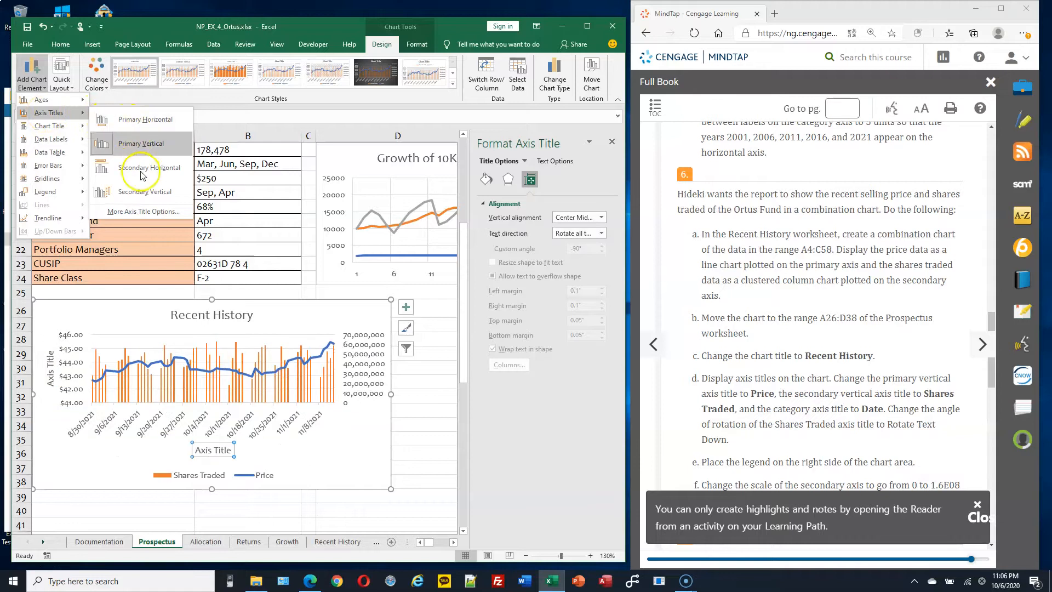
left_click(145, 191)
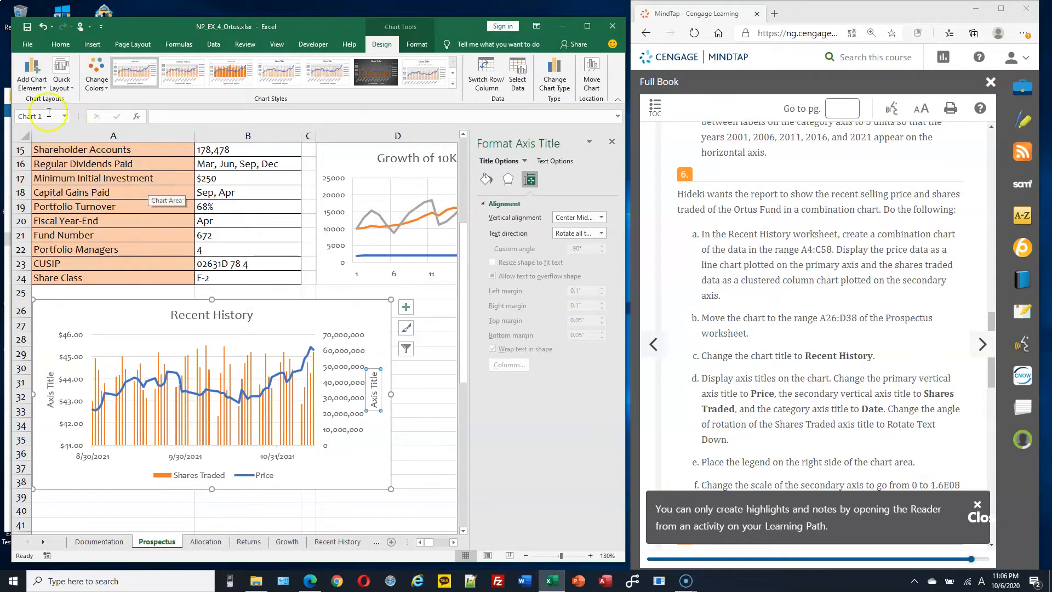
left_click(32, 85)
mouse_move(46, 116)
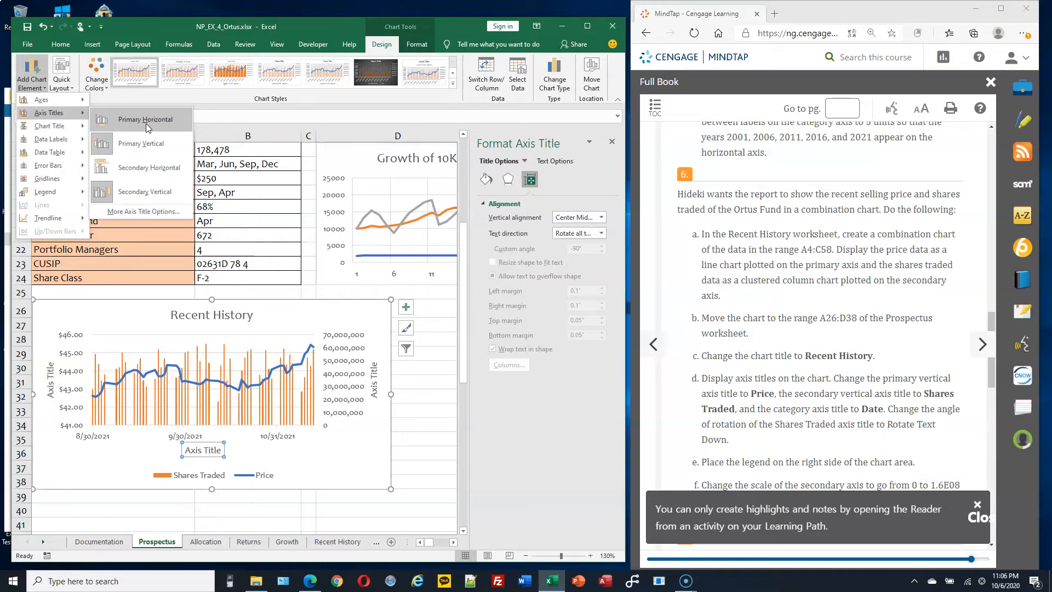
left_click(100, 130)
left_click(365, 399)
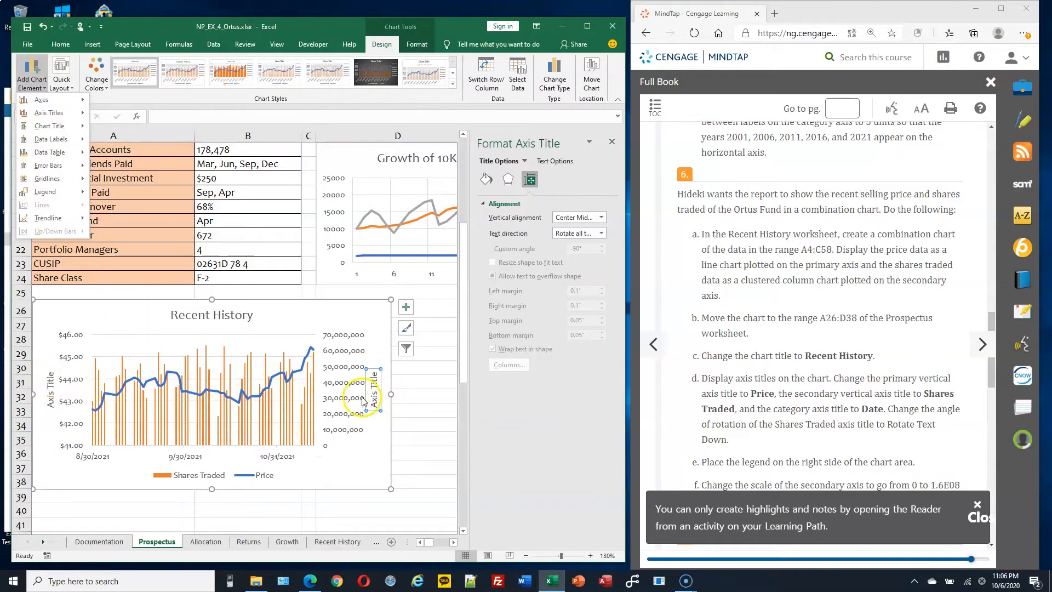
Set the primary vertical axis title to Price and the secondary vertical axis title to Shares Traded.
scroll(871, 310, "down", 3)
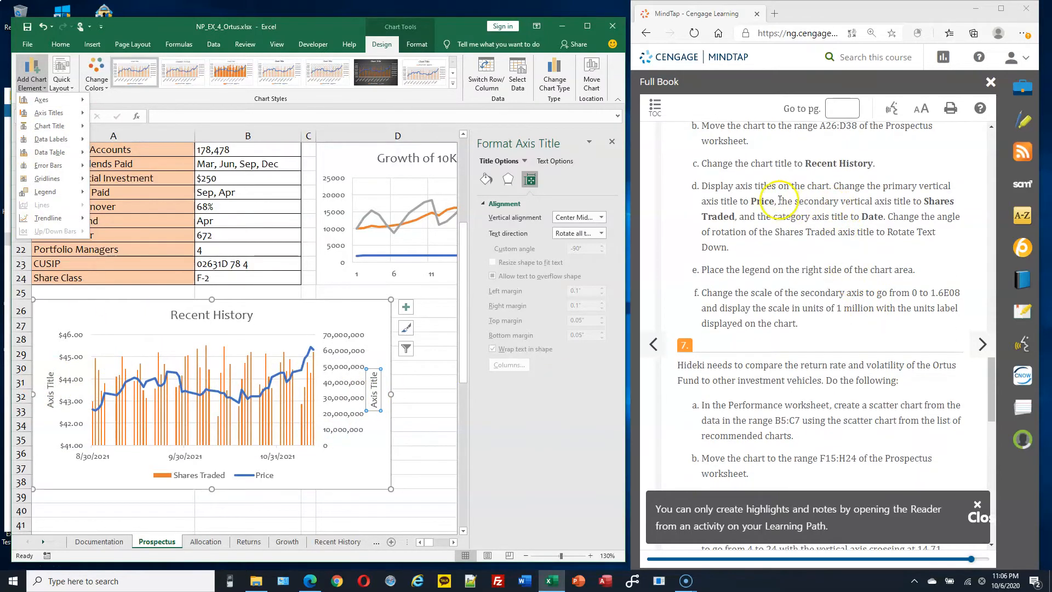
left_click(50, 392)
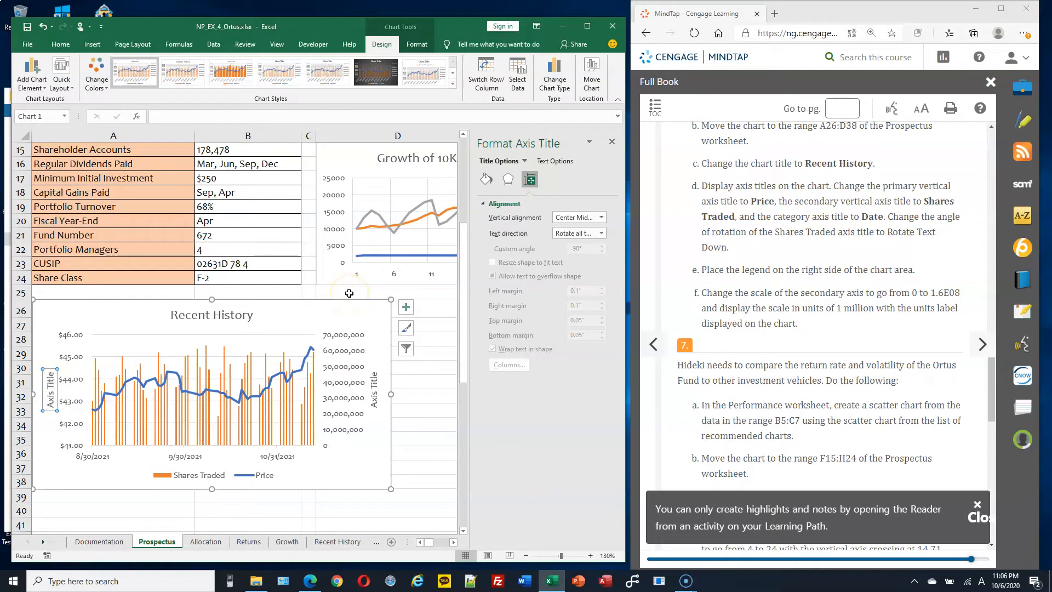
type("Price")
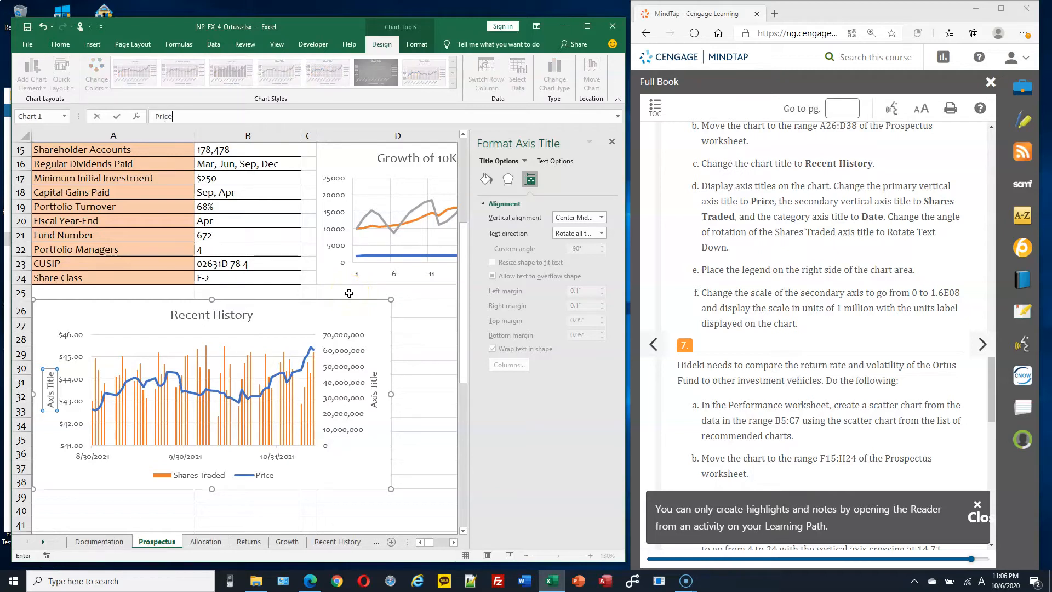
key("Return")
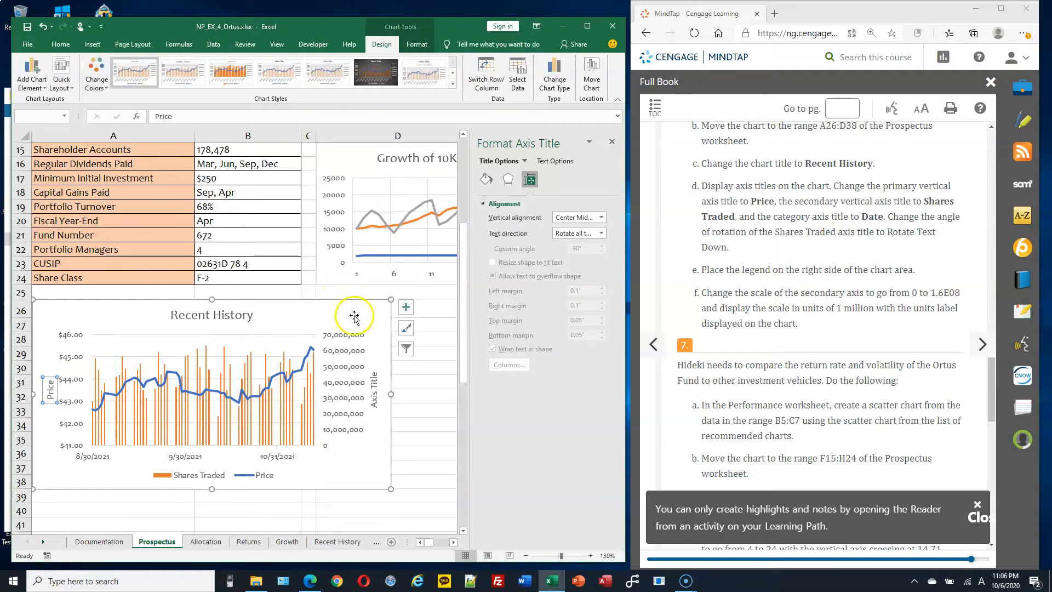
left_click(377, 390)
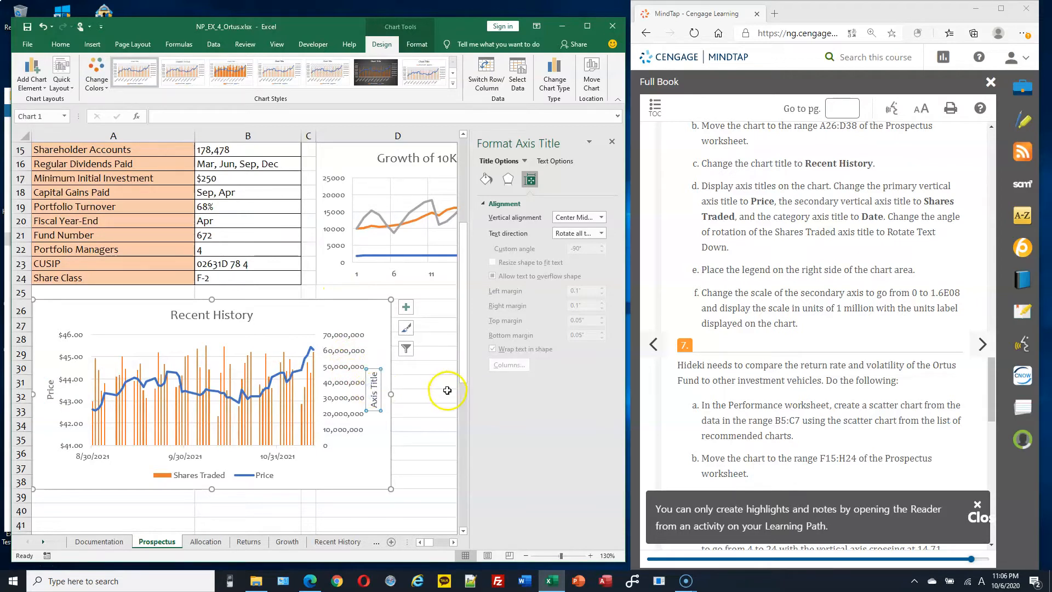
type("Shares Traded")
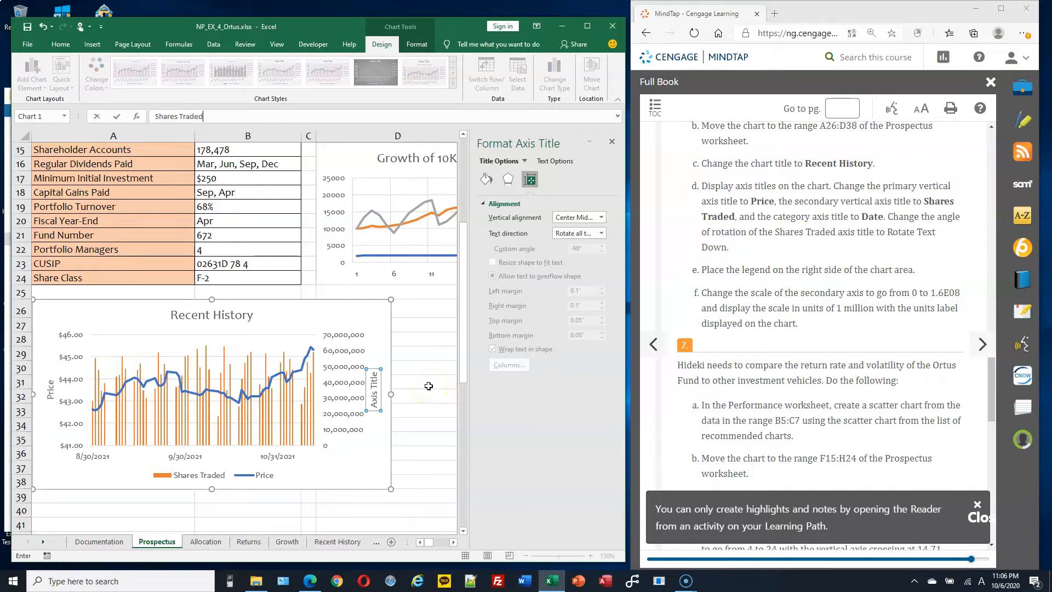
key("Return")
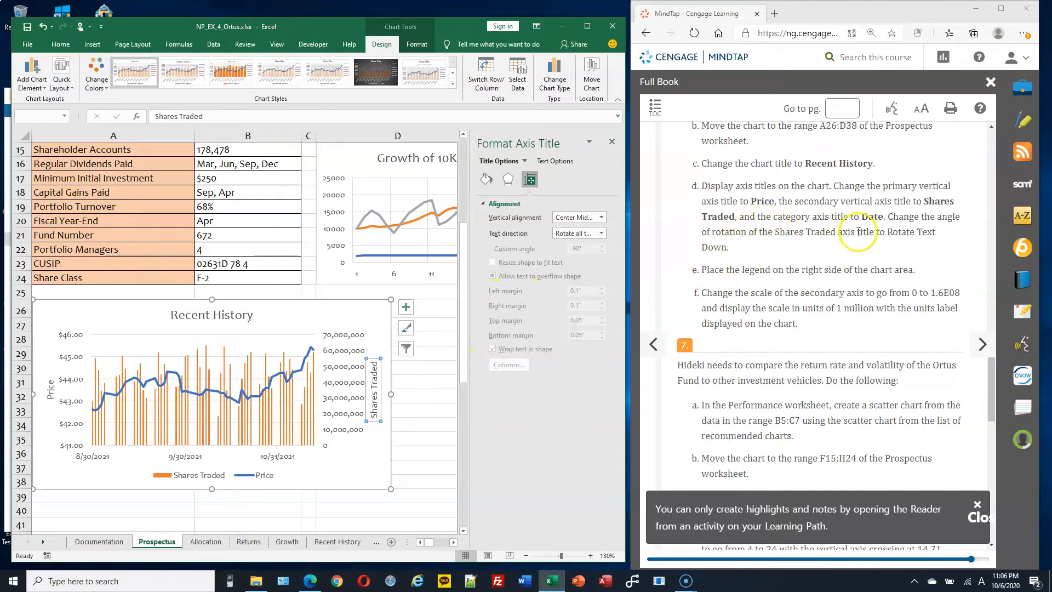
Add a primary horizontal axis title to the Recent History chart and set its text to Date.
left_click(32, 72)
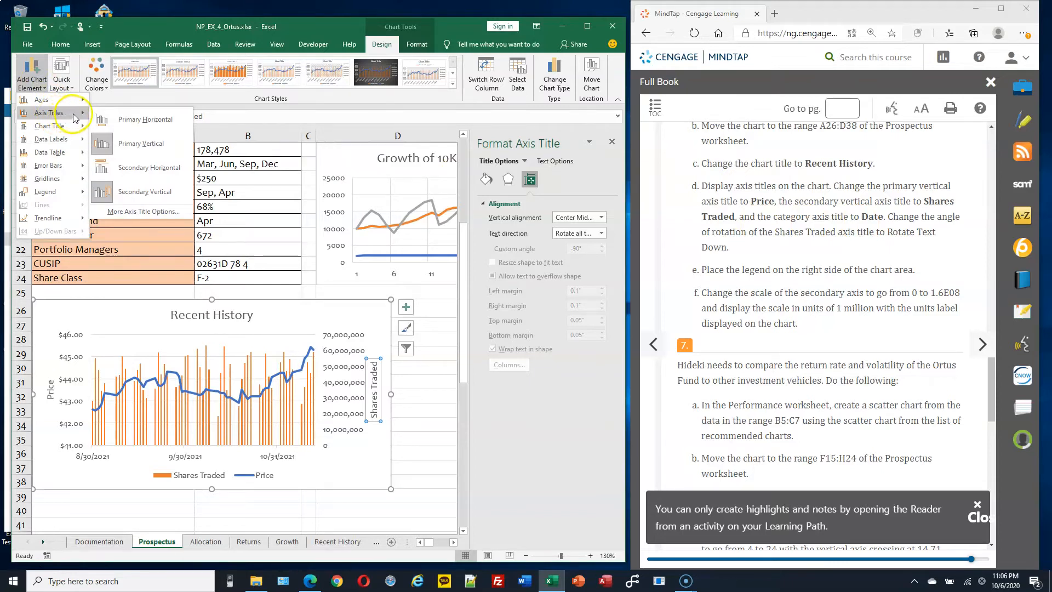
left_click(137, 120)
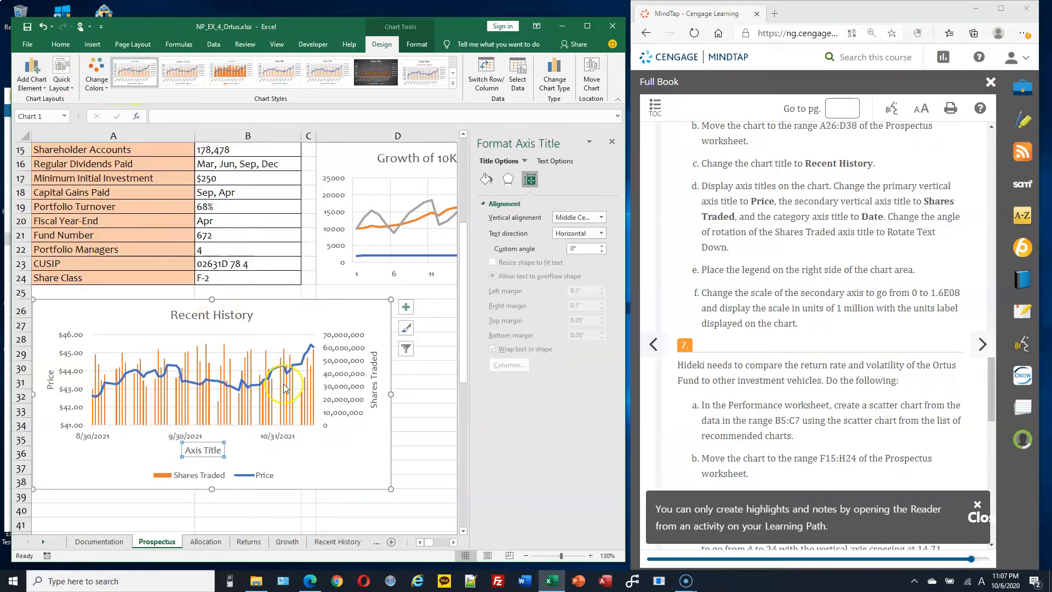
type("Date")
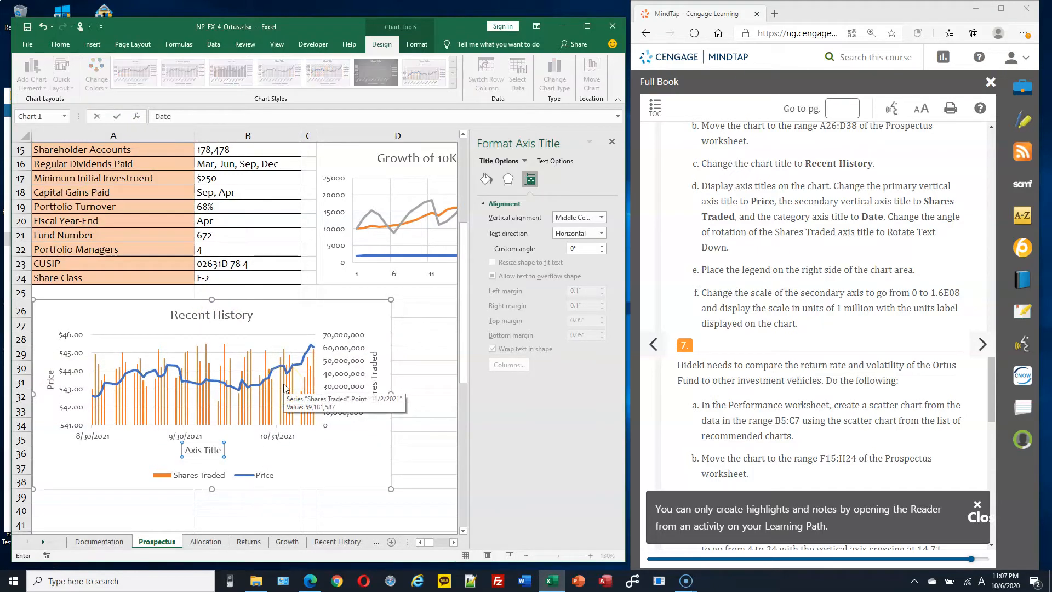
key("Return")
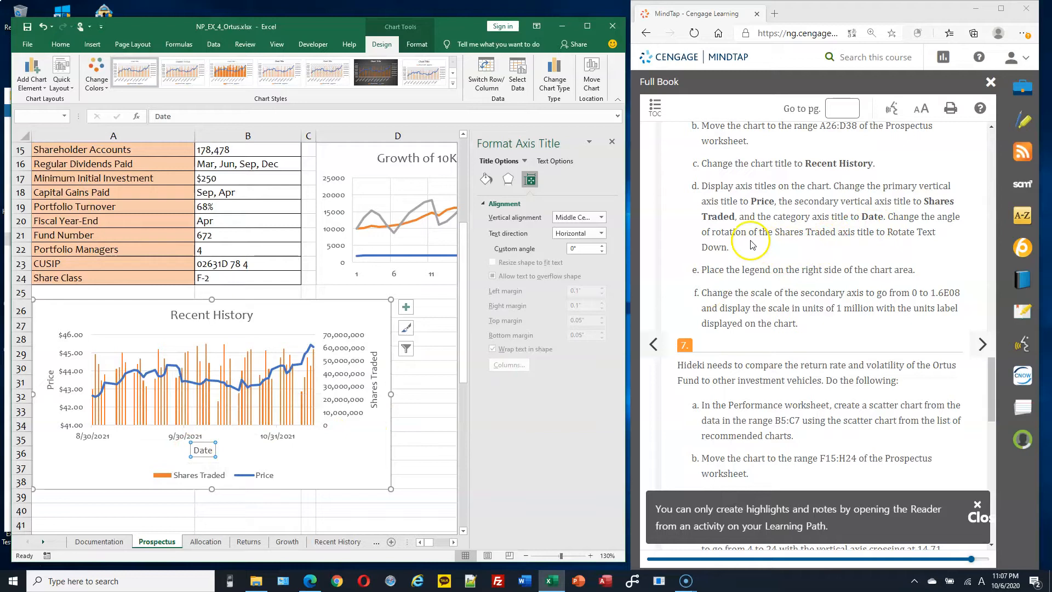
Set the text direction of the Shares Traded axis title to Rotate all text 90° so it reads downward.
left_click(375, 382)
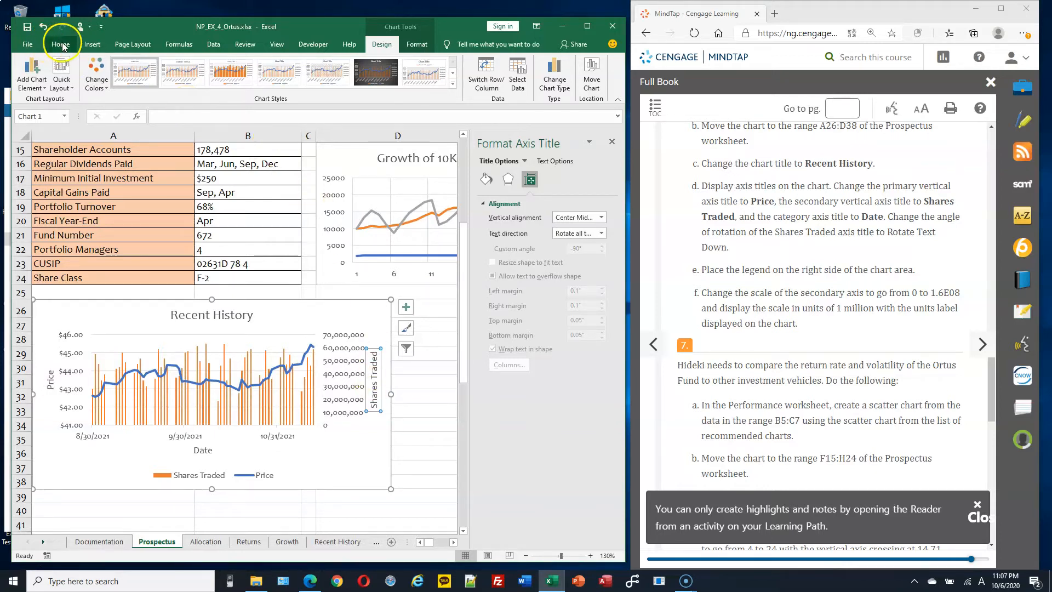
left_click(61, 44)
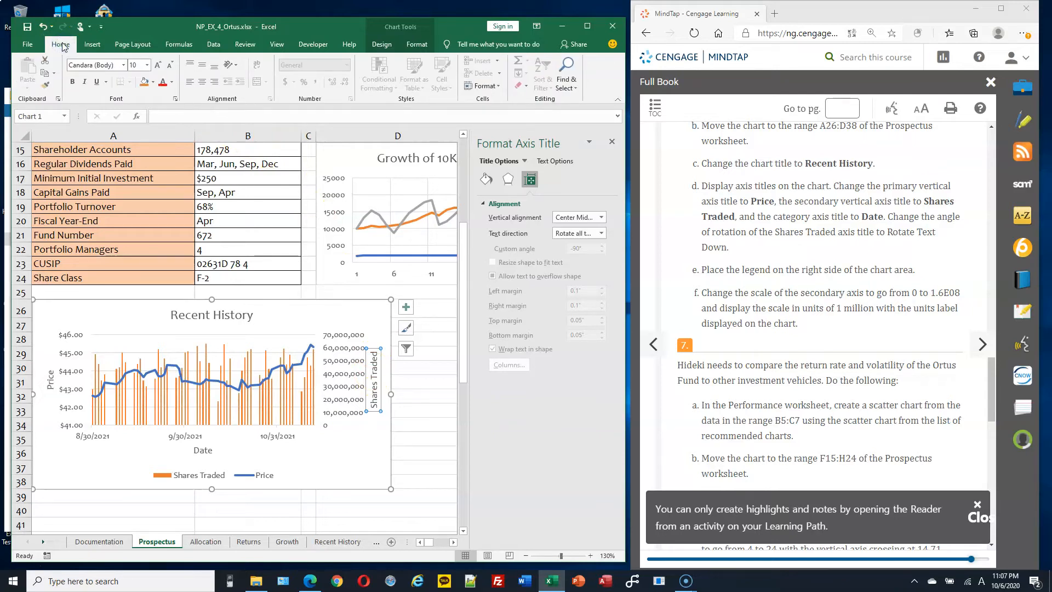
left_click(21, 568)
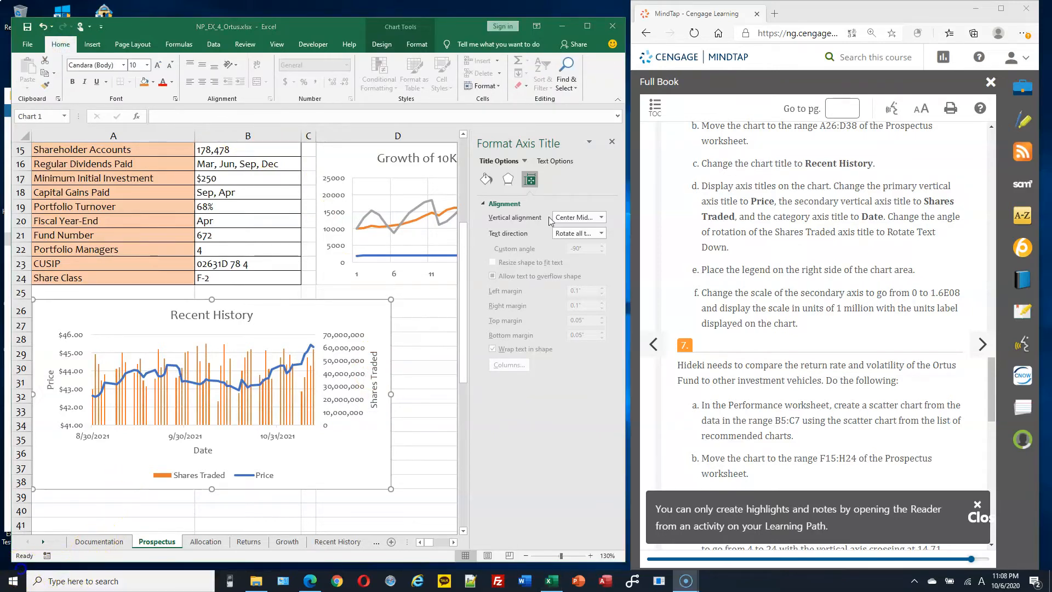
left_click(376, 379)
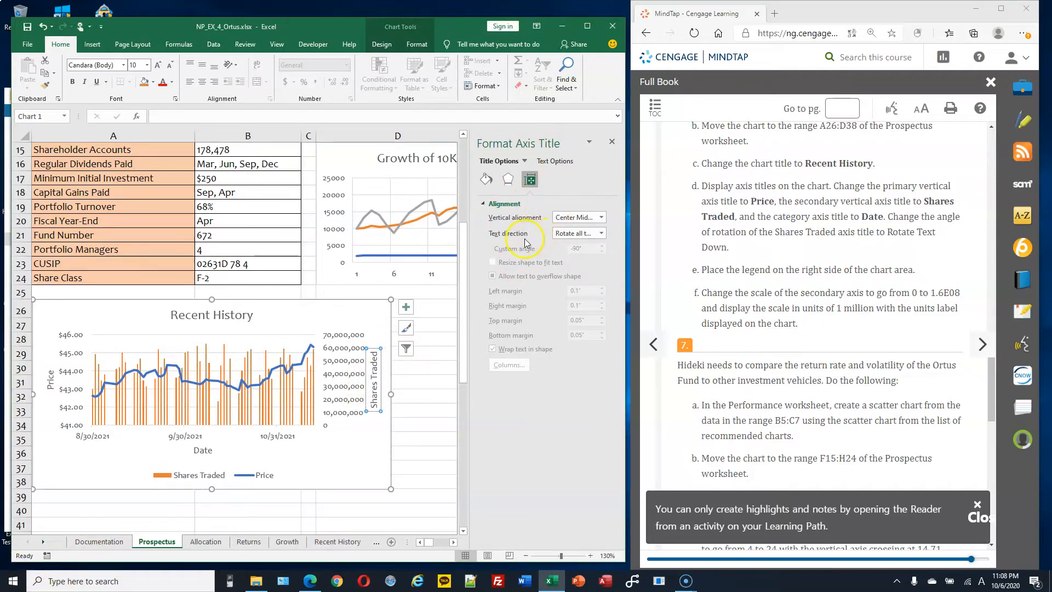
left_click(602, 233)
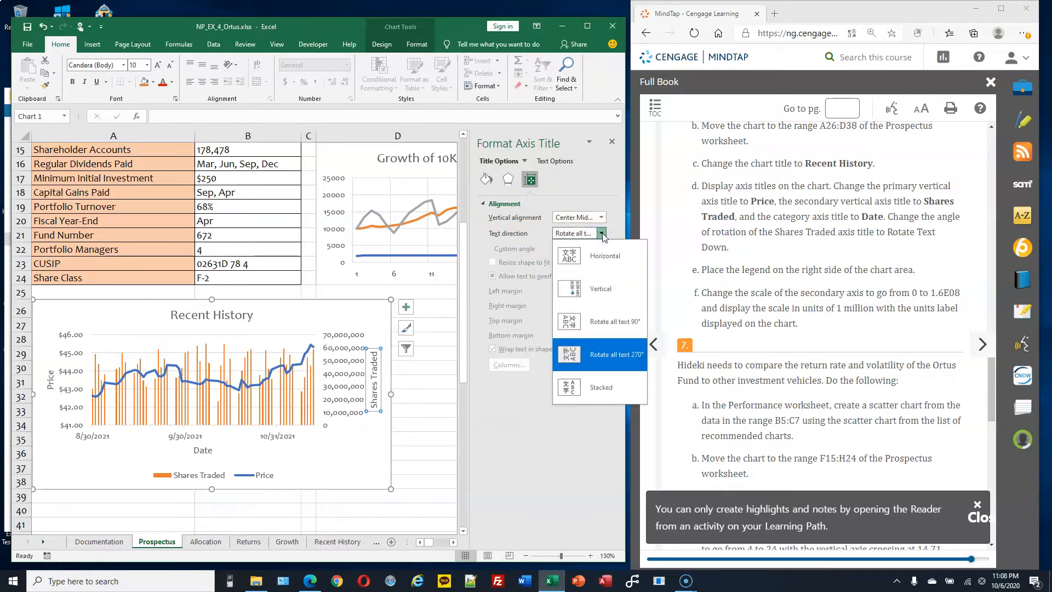
left_click(585, 326)
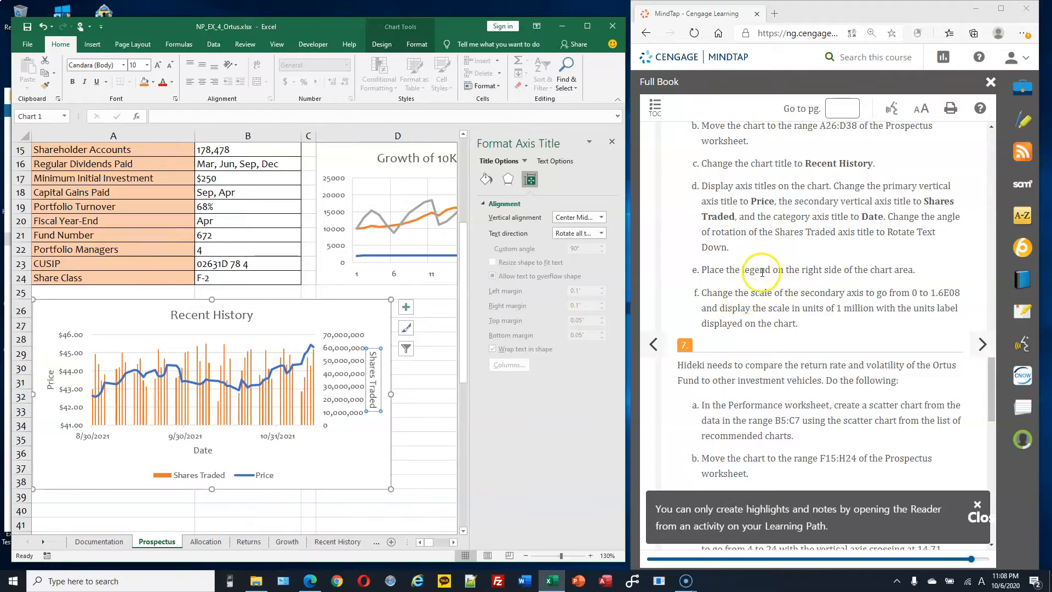
Place the Recent History chart's legend on the right side of the chart area.
left_click_drag(789, 270, 837, 270)
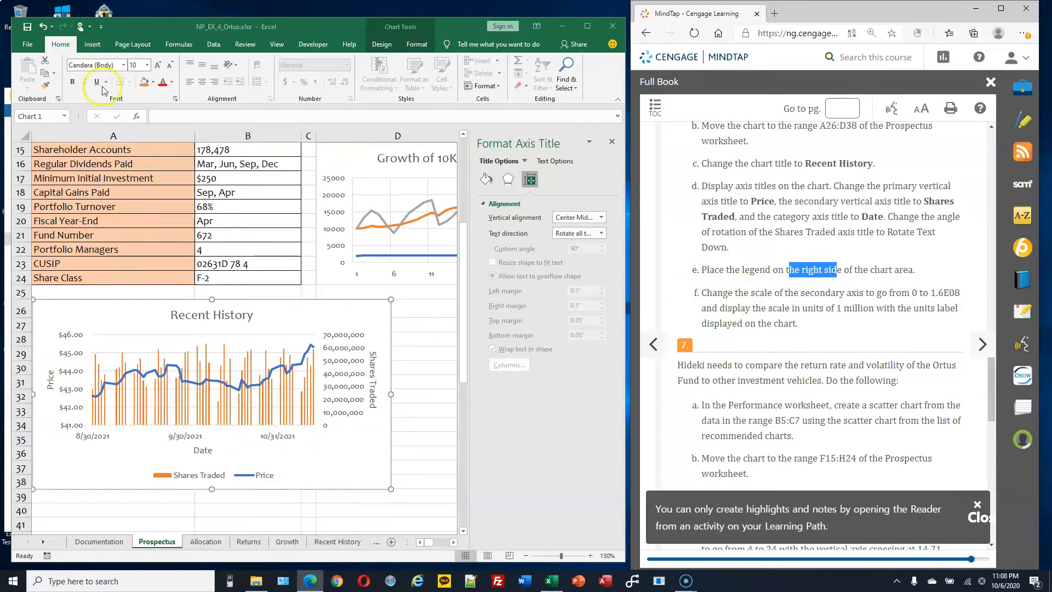
left_click(383, 43)
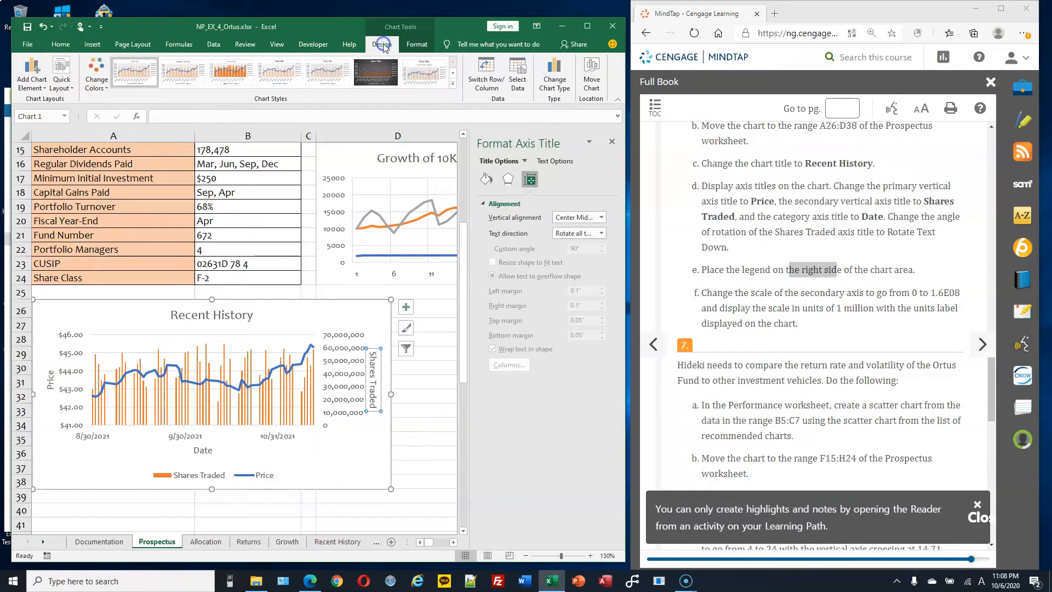
left_click(36, 86)
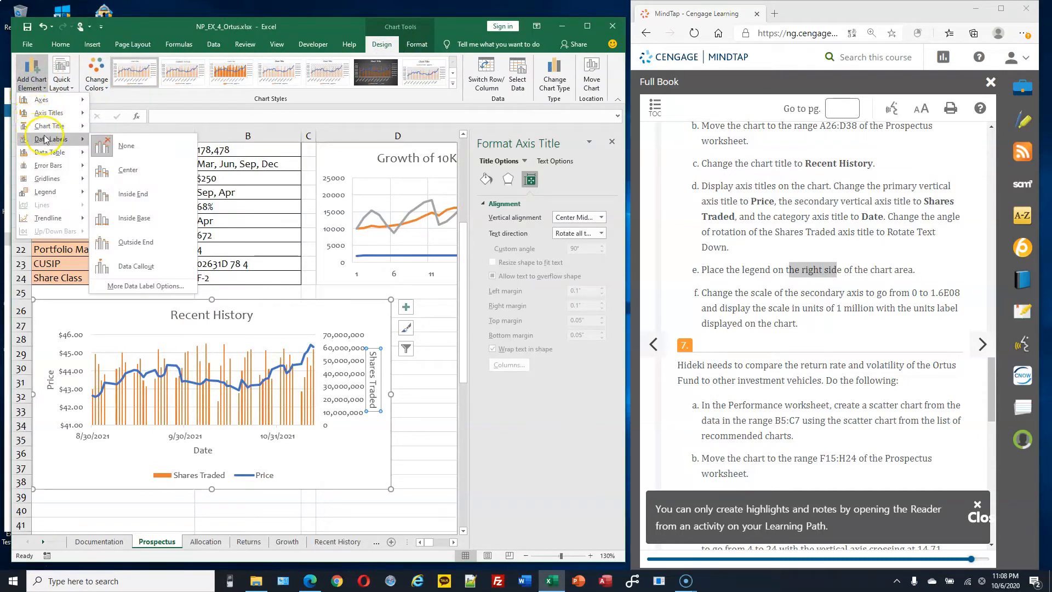
mouse_move(53, 199)
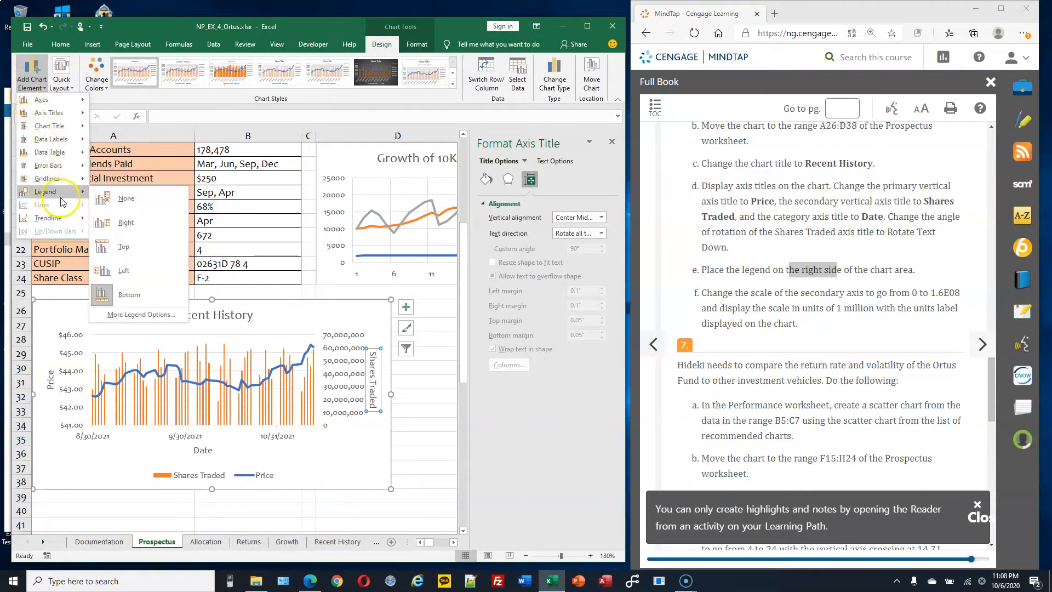
left_click(133, 230)
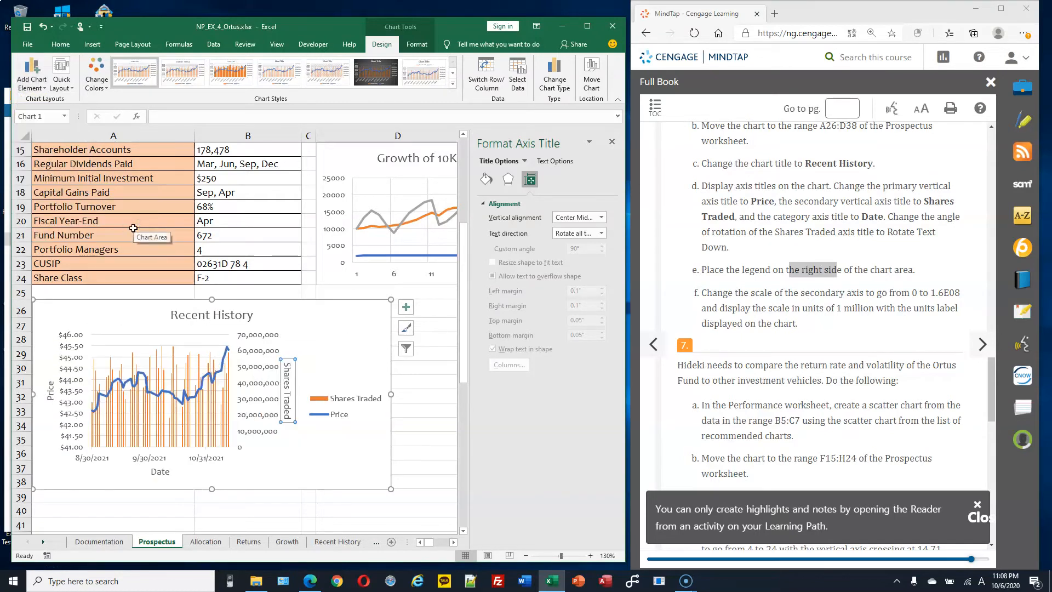
Set the Recent History chart's secondary vertical axis bounds to 0 and 1.6E08, and its display units to Millions.
left_click(745, 295)
left_click_drag(741, 294, 868, 293)
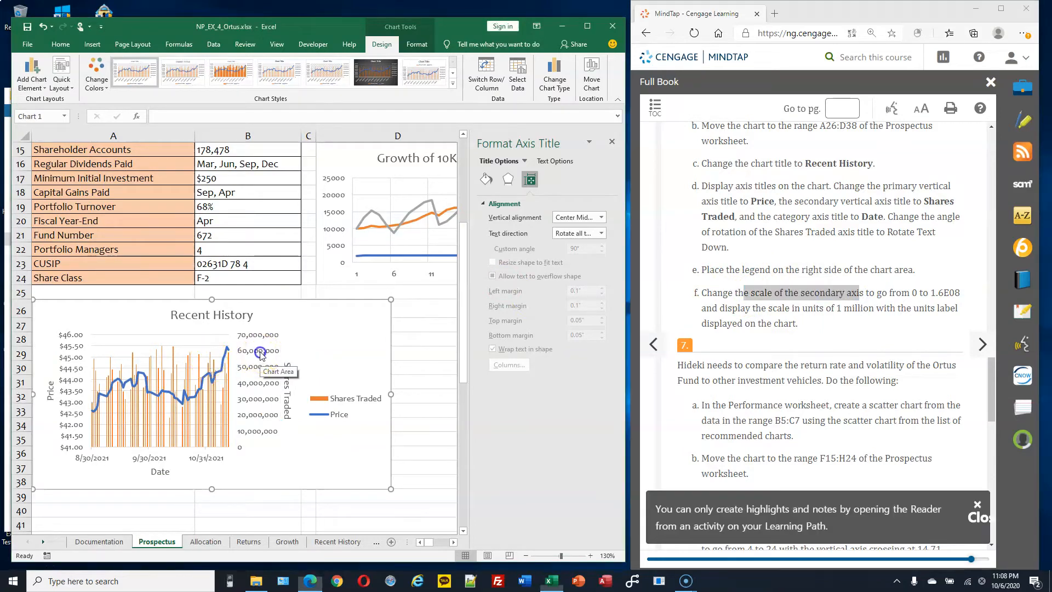
left_click(257, 353)
left_click(258, 350)
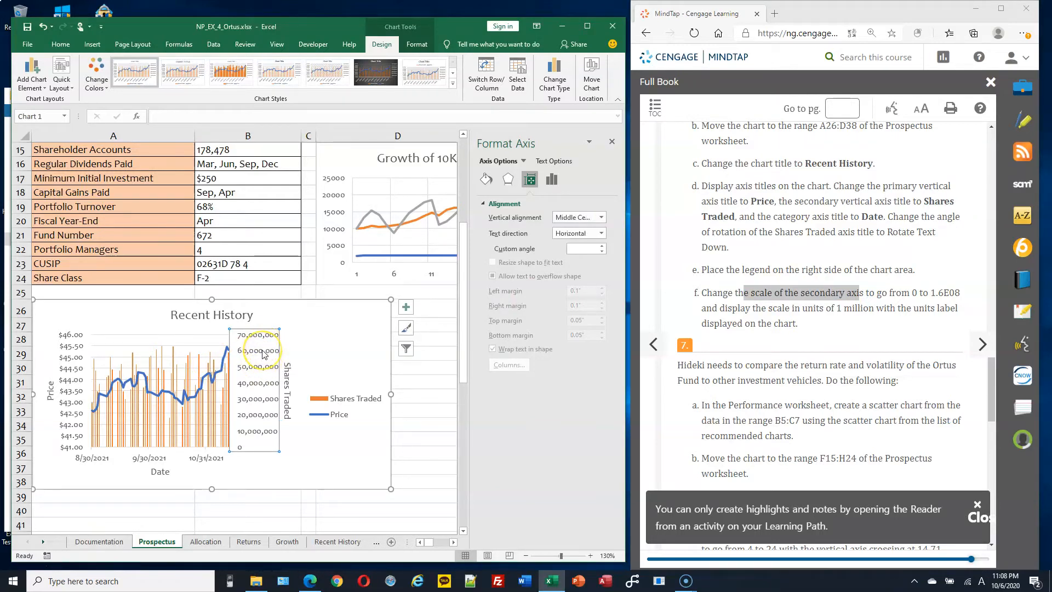
left_click(552, 181)
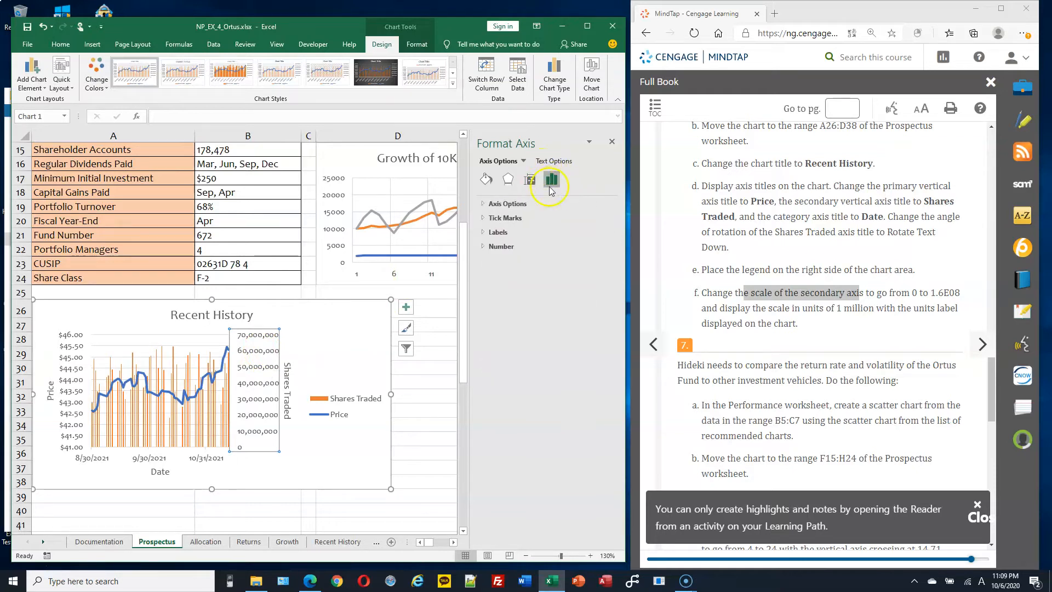
left_click(482, 204)
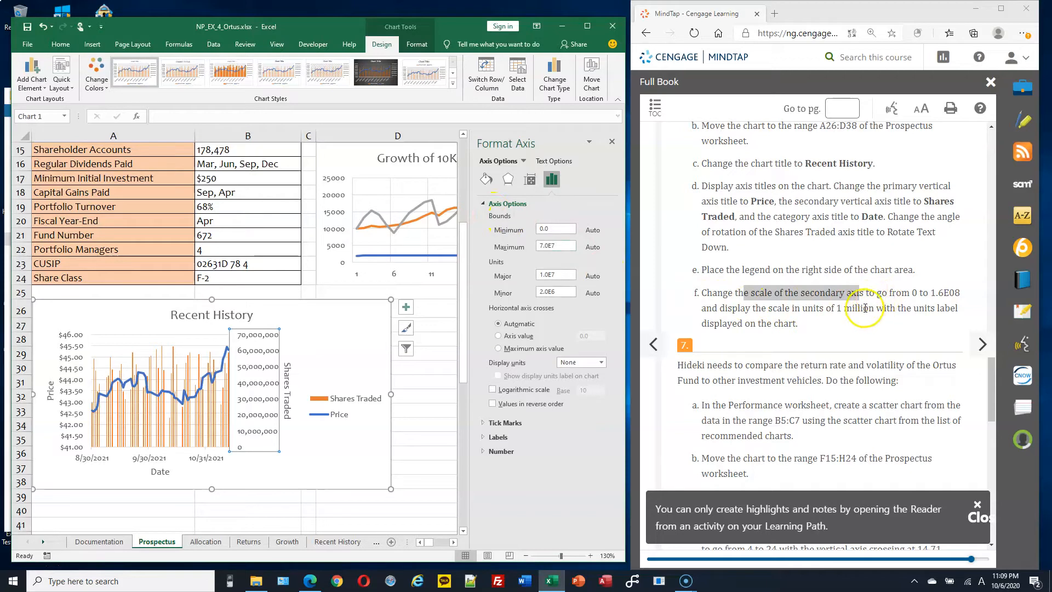
left_click(560, 229)
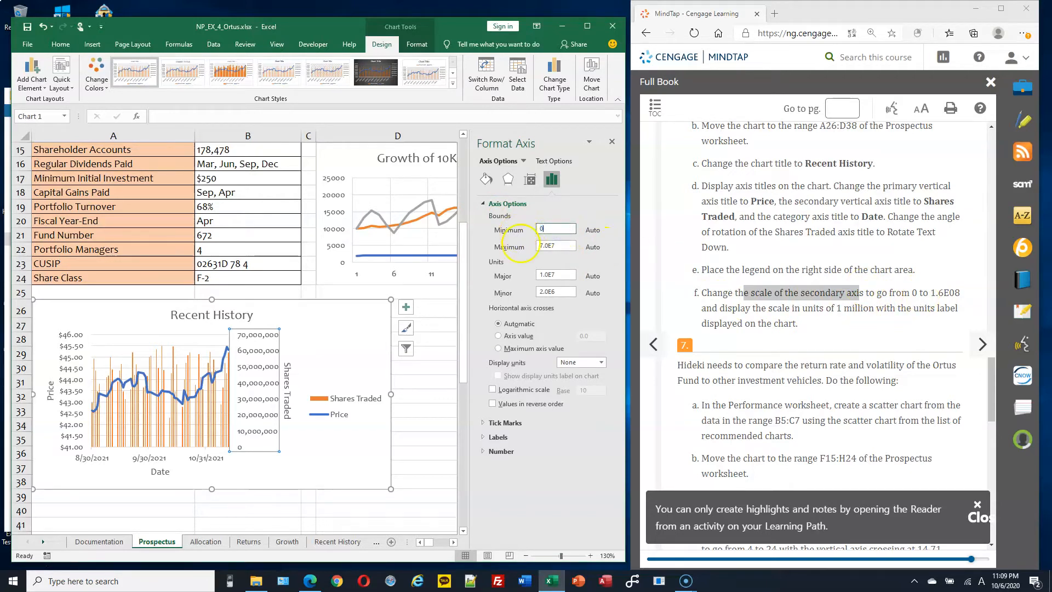
left_click(521, 245)
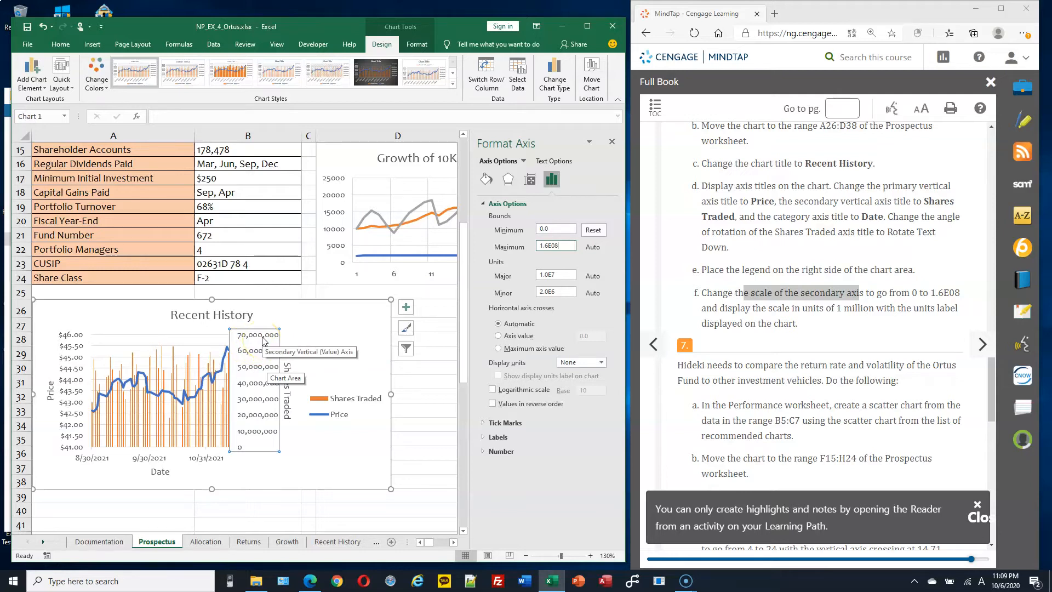
left_click(244, 339)
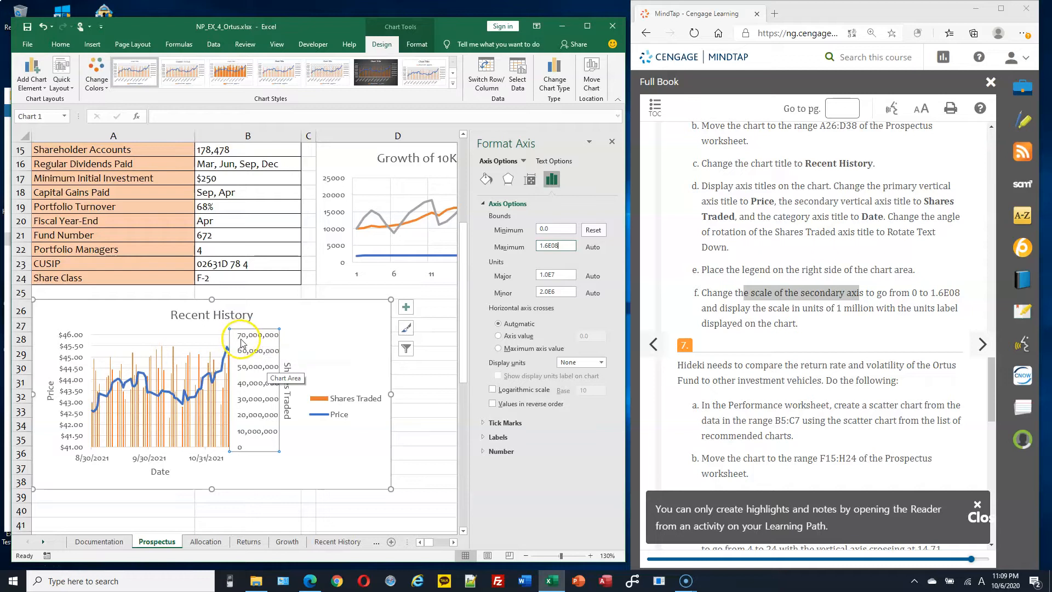
left_click(560, 245)
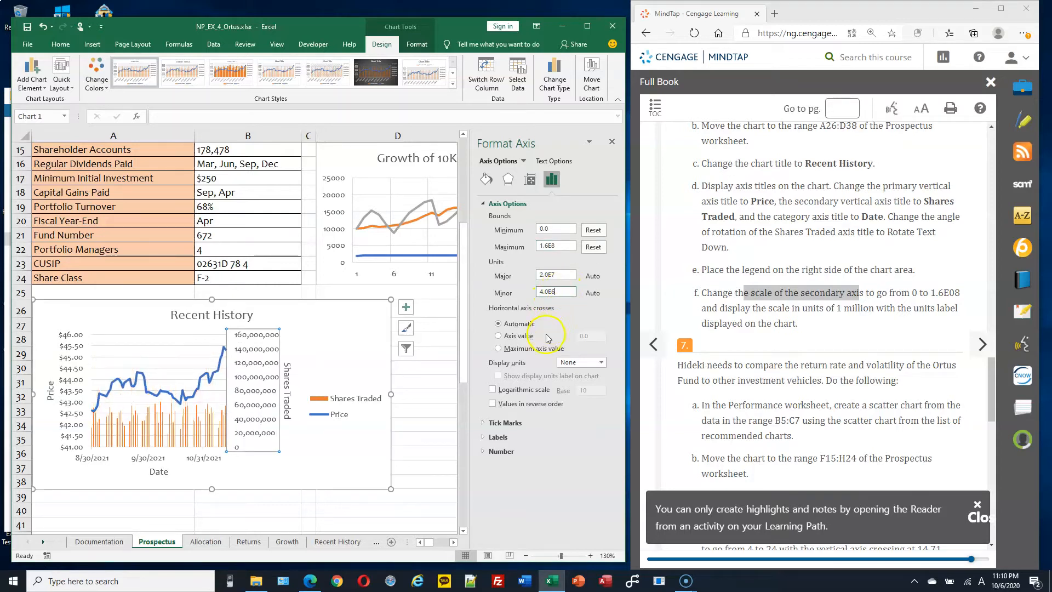
left_click(601, 363)
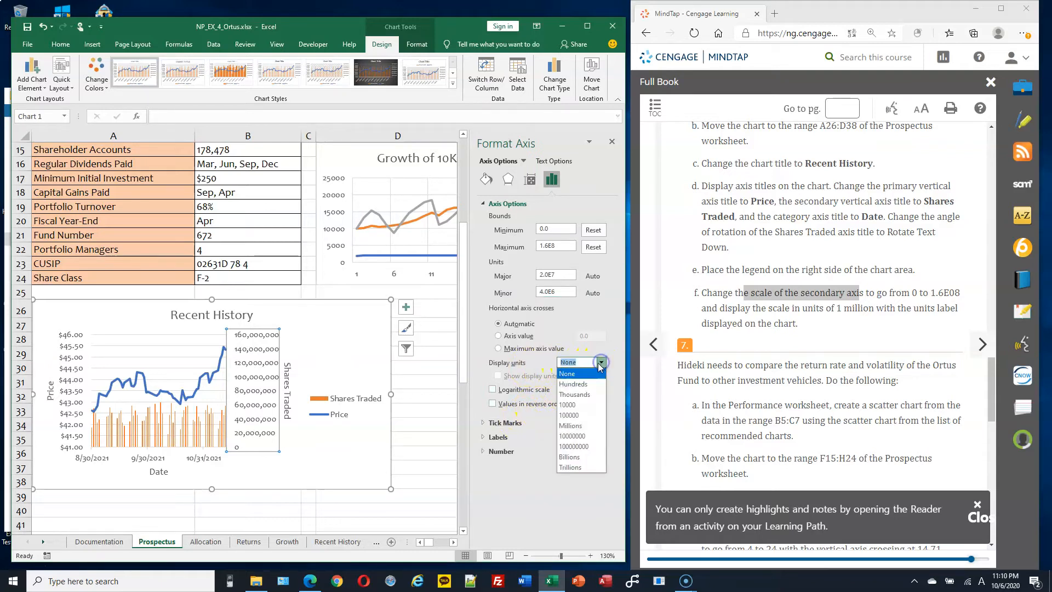
left_click(571, 425)
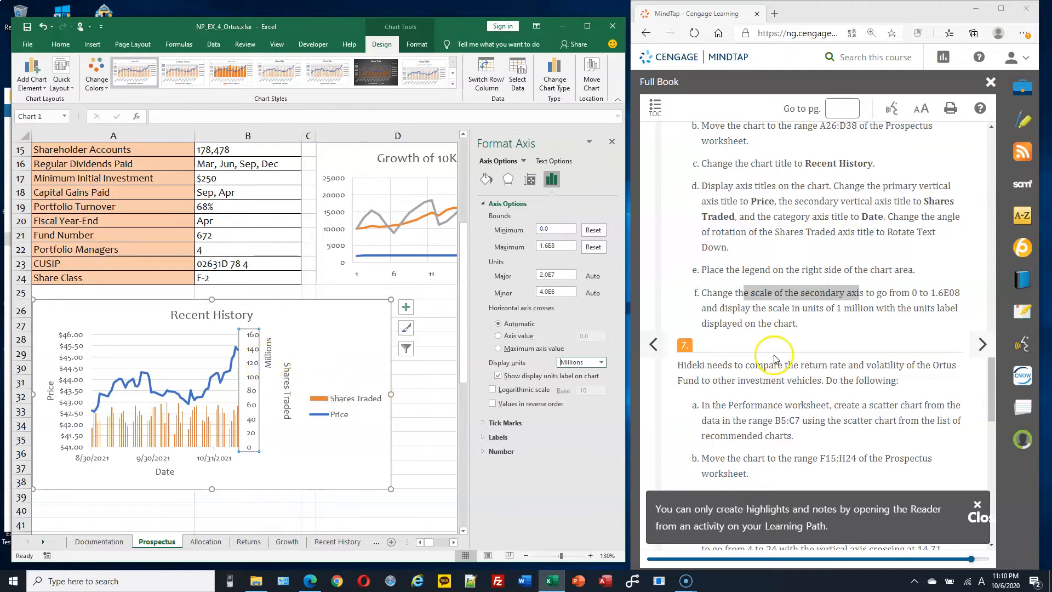
On the Peformance worksheet, insert a basic scatter chart from the fund volatility and return data in A5:C7.
scroll(793, 347, "down", 2)
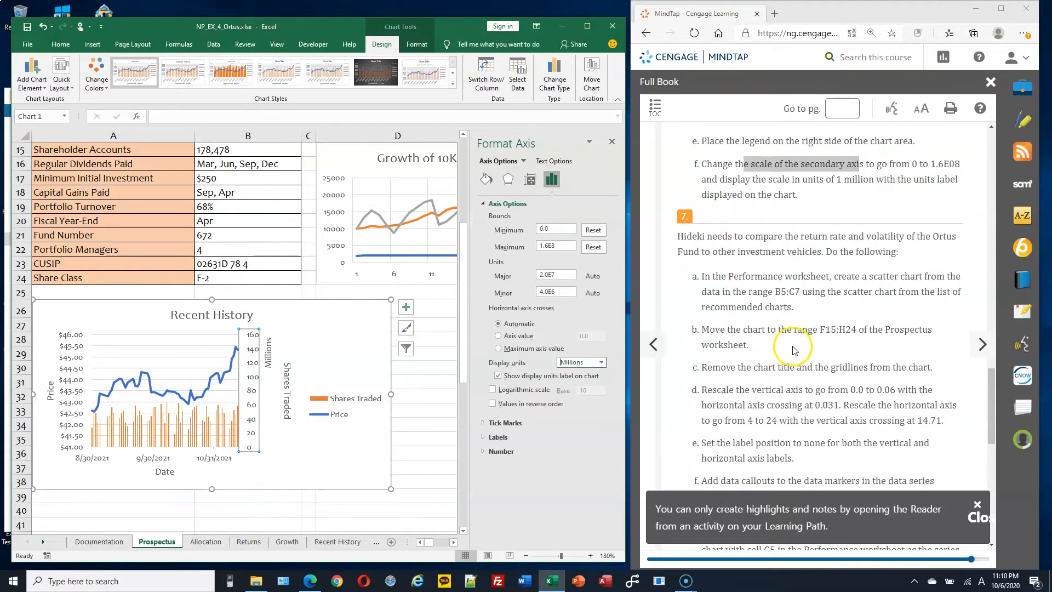
scroll(794, 349, "down", 1)
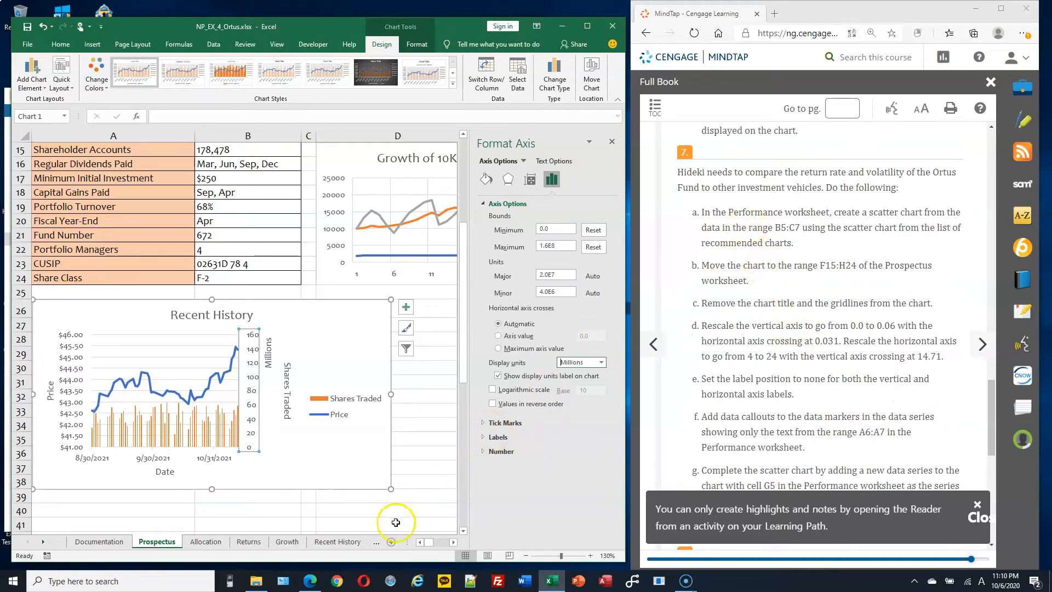
left_click(376, 544)
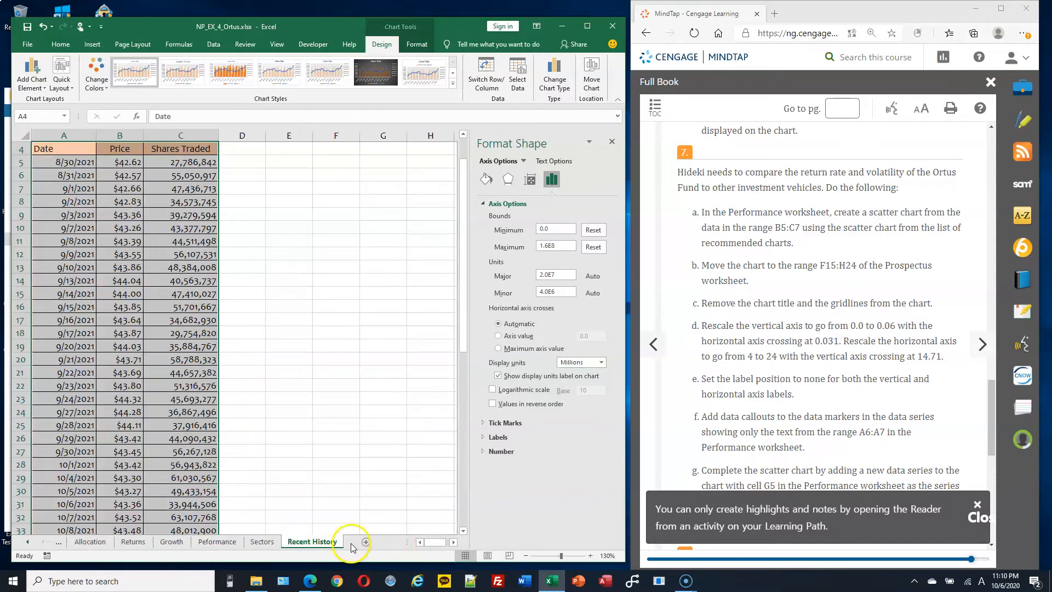
left_click(217, 541)
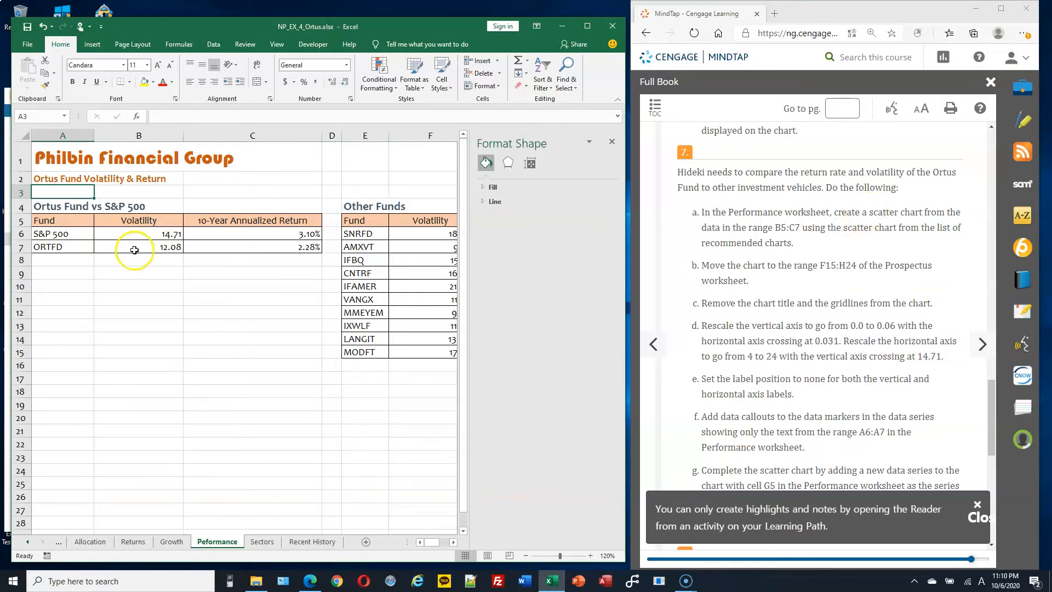
left_click_drag(47, 217, 261, 247)
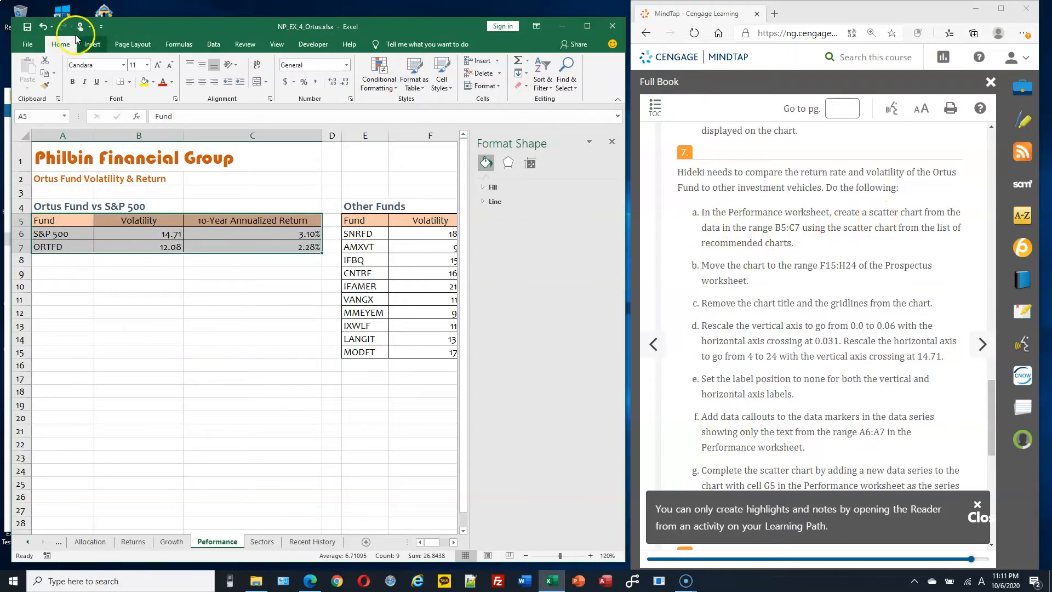
left_click(93, 45)
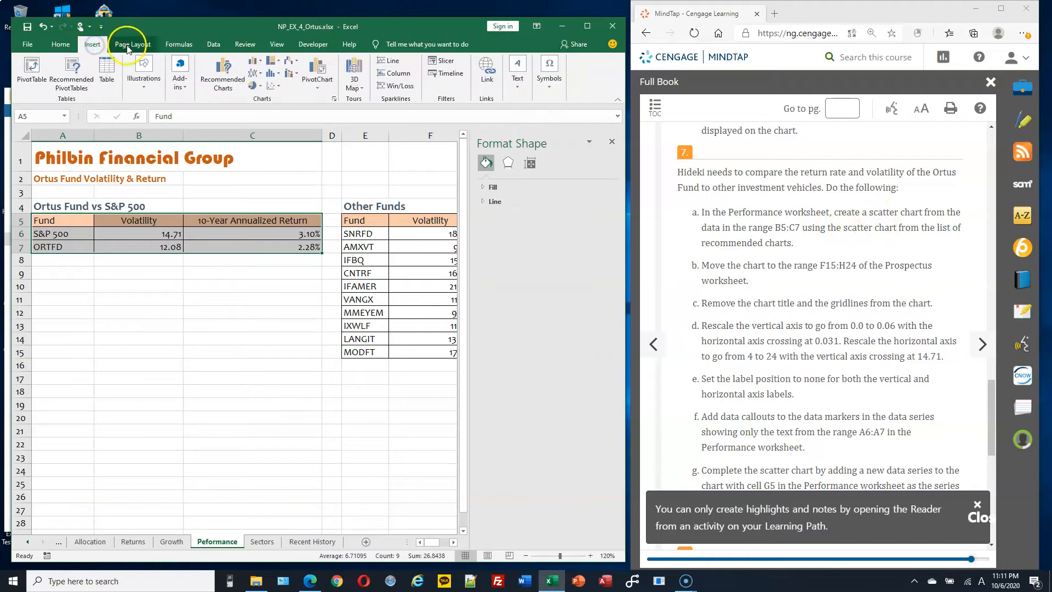
left_click(275, 87)
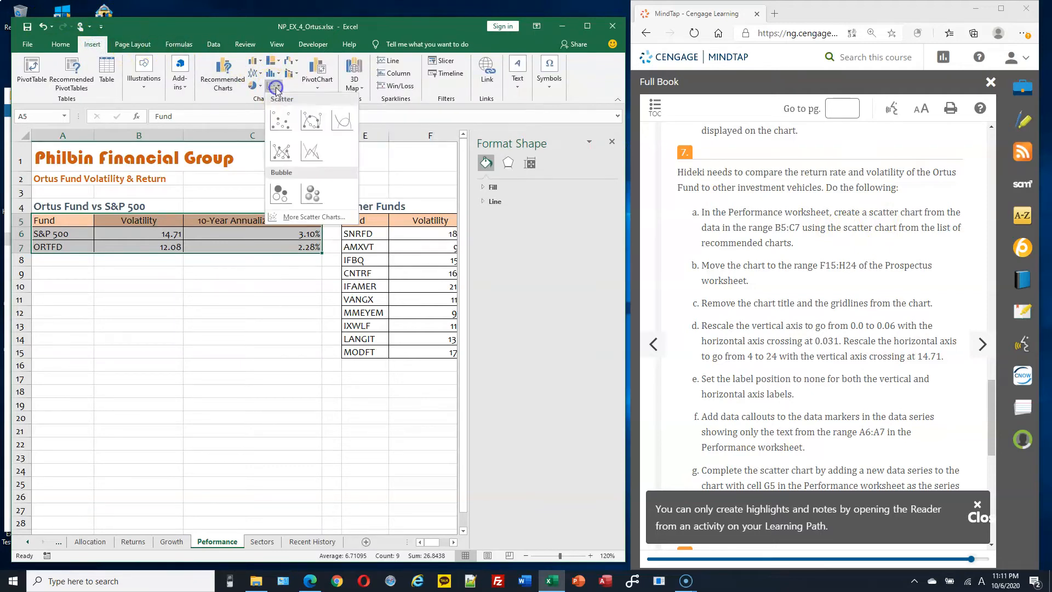
left_click(284, 126)
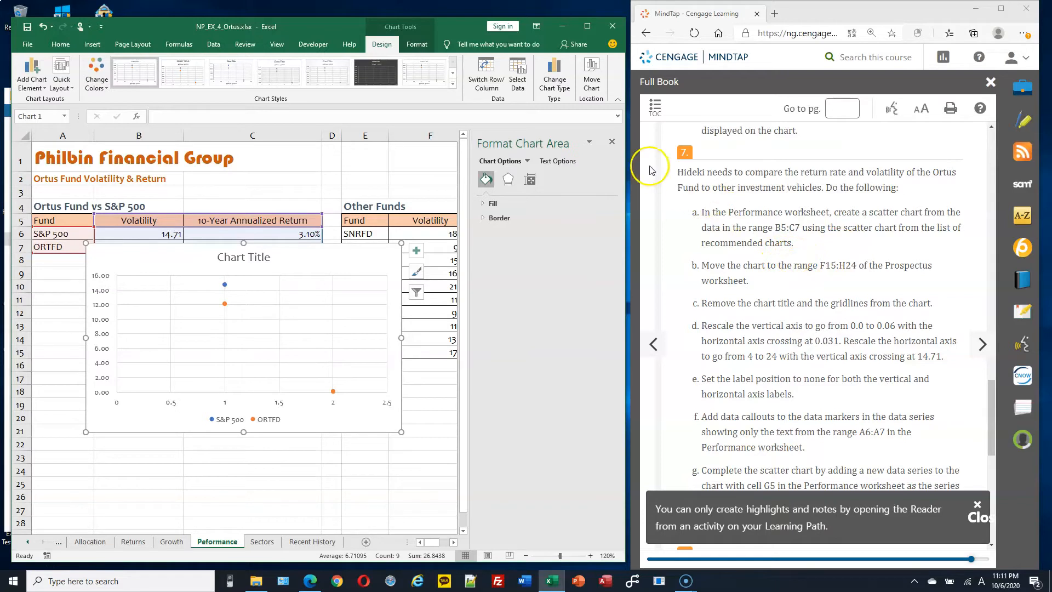
Move the new scatter chart from the Peformance worksheet to the Prospectus worksheet as an embedded object.
left_click(592, 79)
left_click(552, 188)
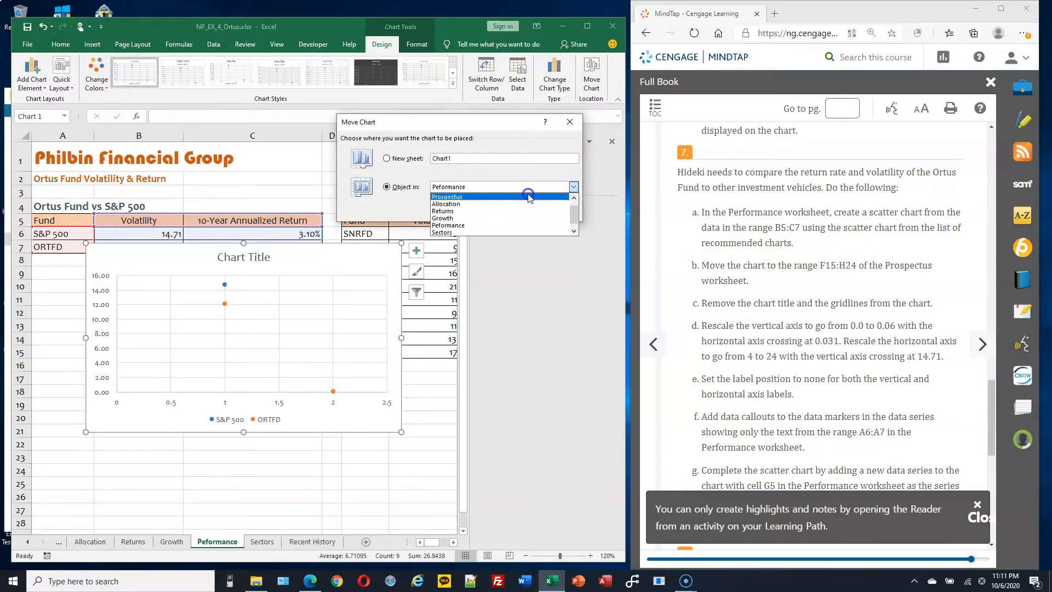
left_click(529, 196)
left_click(511, 211)
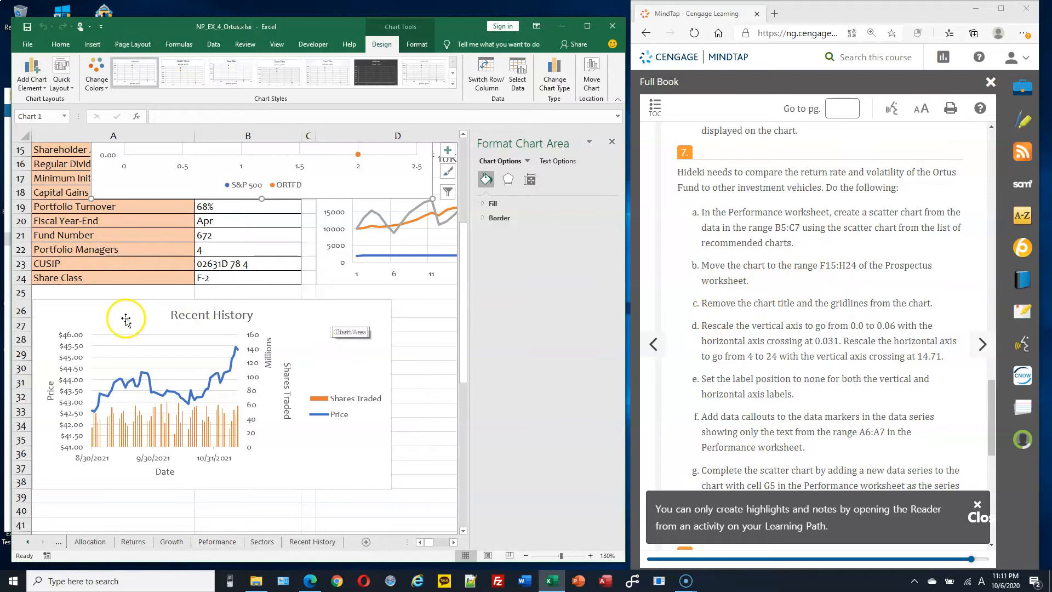
Move the Recent History chart to start at cell F15 and resize it to fit the range F15:H24.
left_click_drag(46, 309, 378, 338)
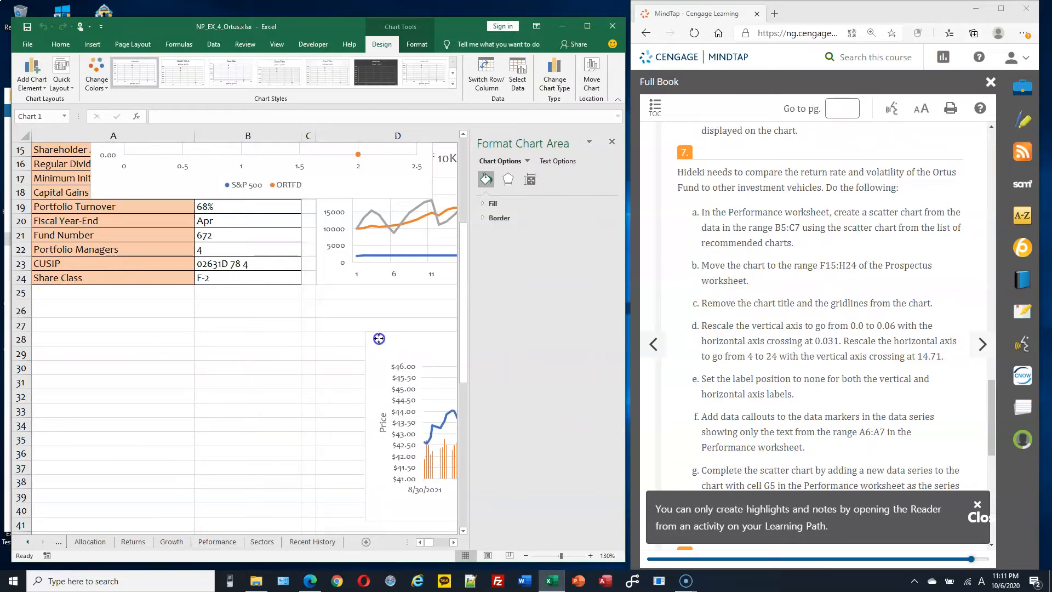
left_click(454, 541)
left_click(612, 141)
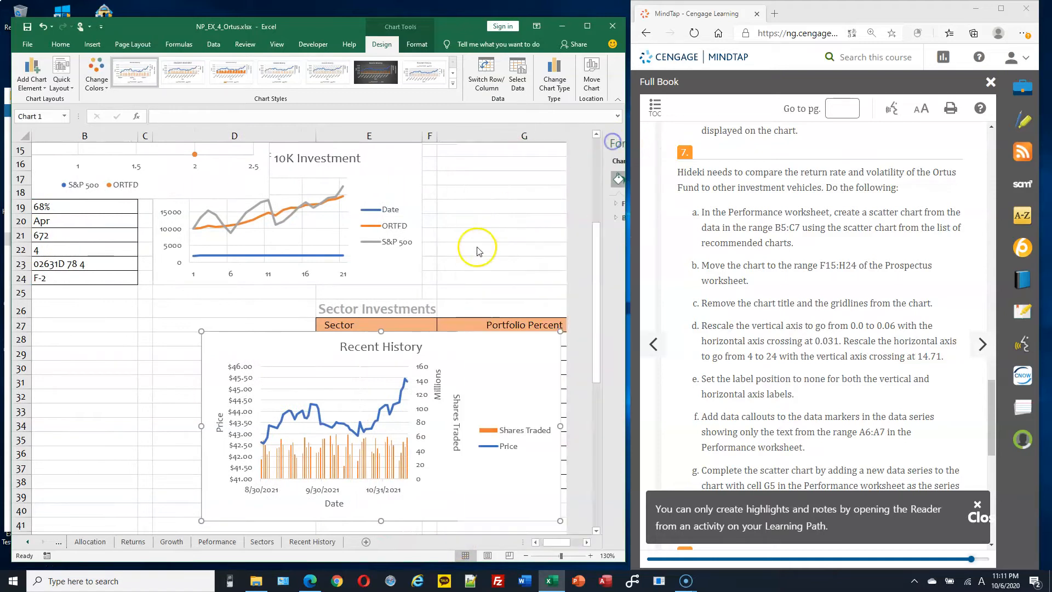
left_click_drag(296, 345, 490, 281)
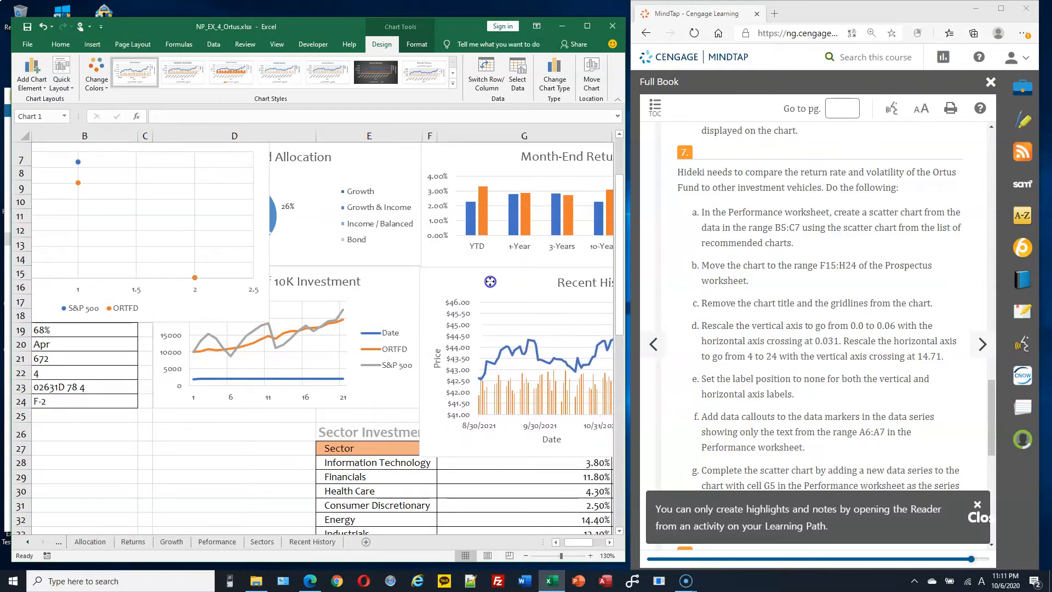
left_click_drag(491, 281, 493, 281)
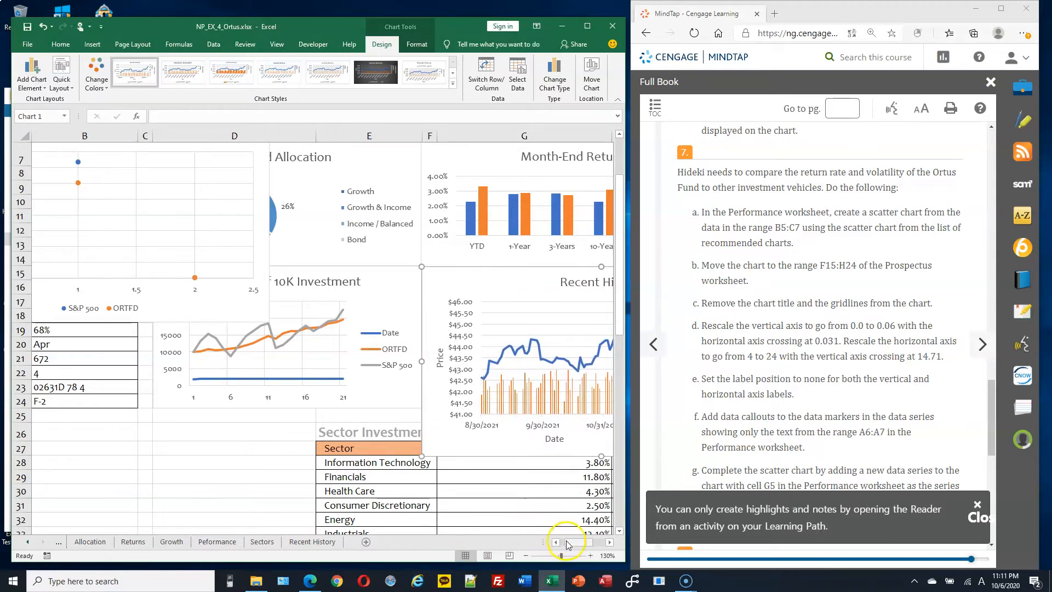
left_click(610, 542)
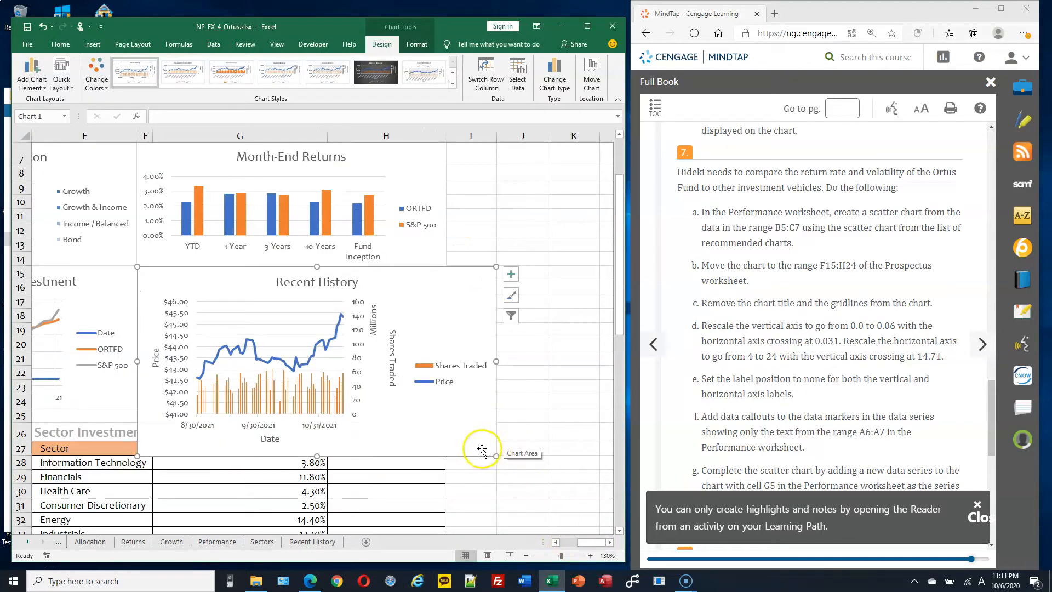
left_click_drag(496, 455, 449, 410)
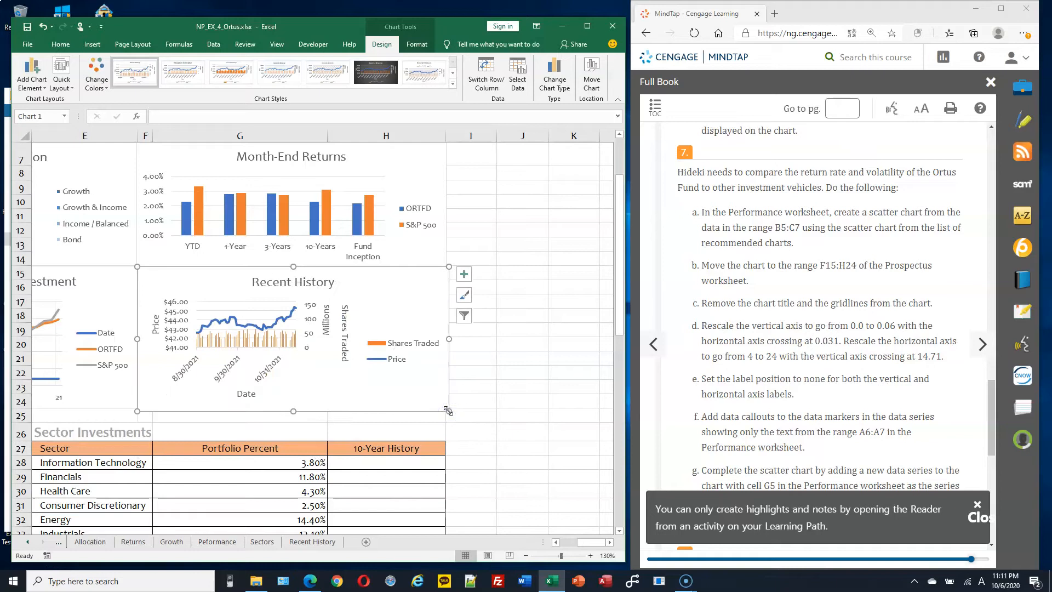
Remove the chart title and the primary major horizontal gridlines from the Recent History chart.
left_click(332, 352)
left_click(36, 89)
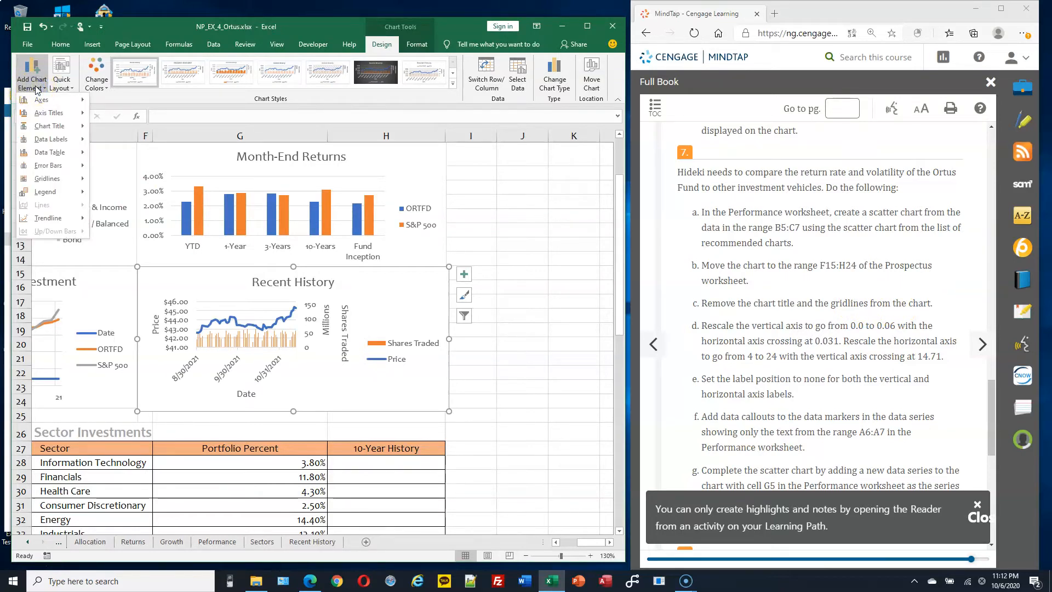
left_click(49, 127)
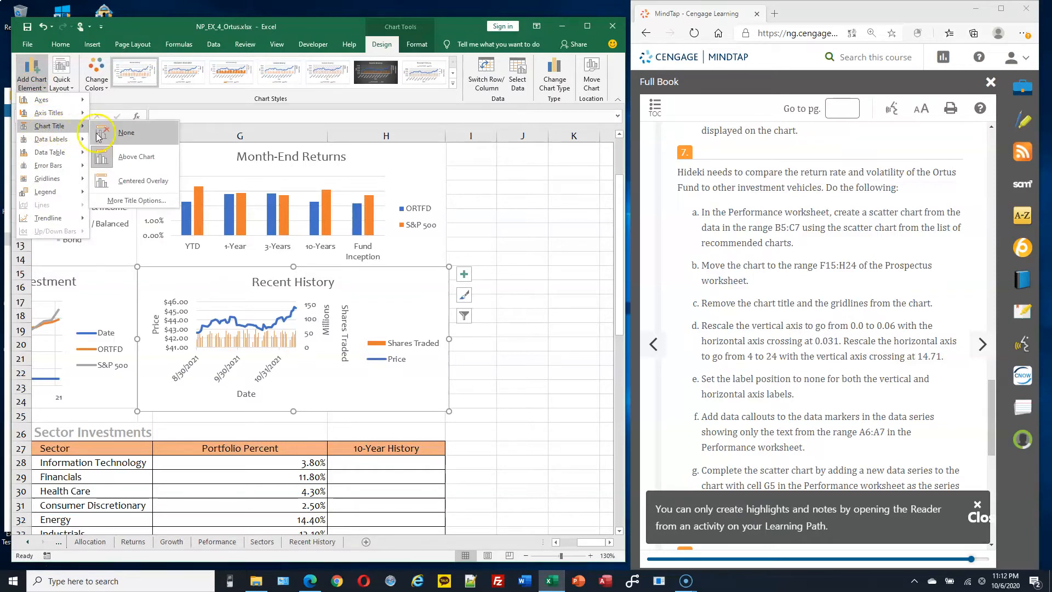
left_click(137, 136)
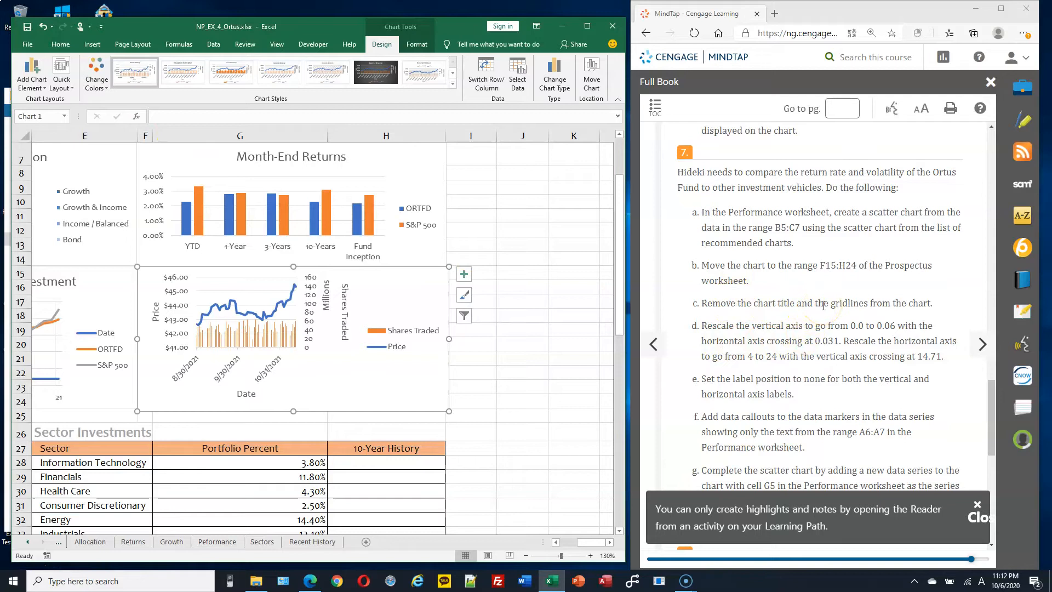
left_click(44, 86)
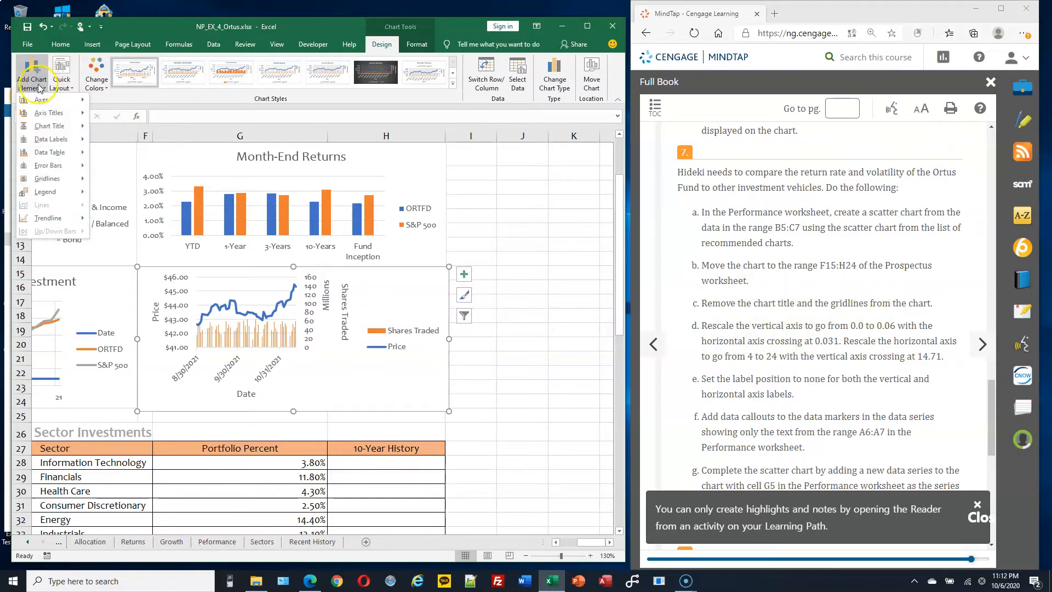
mouse_move(62, 180)
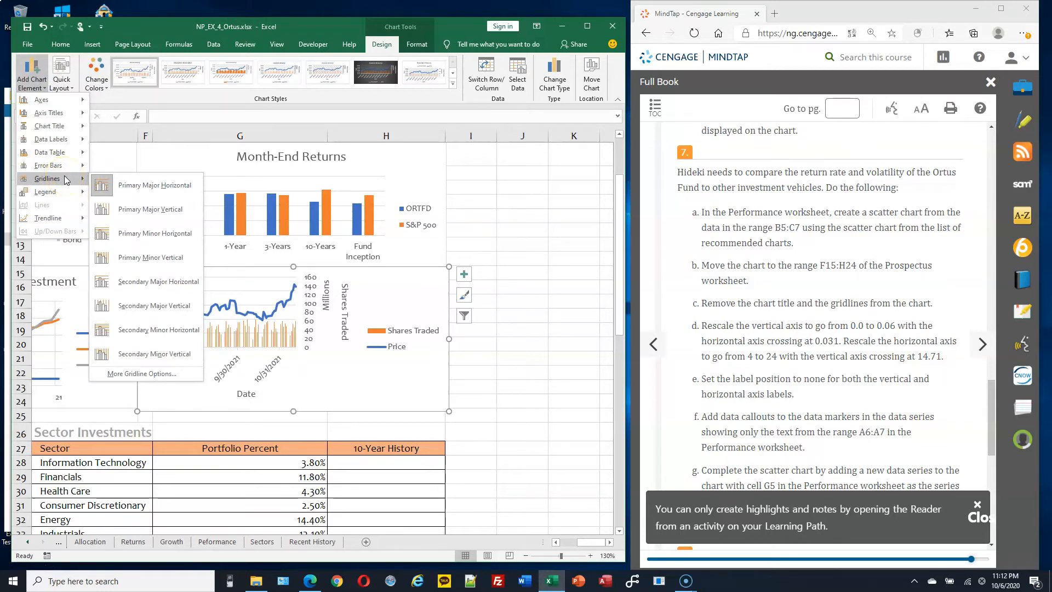
left_click(139, 184)
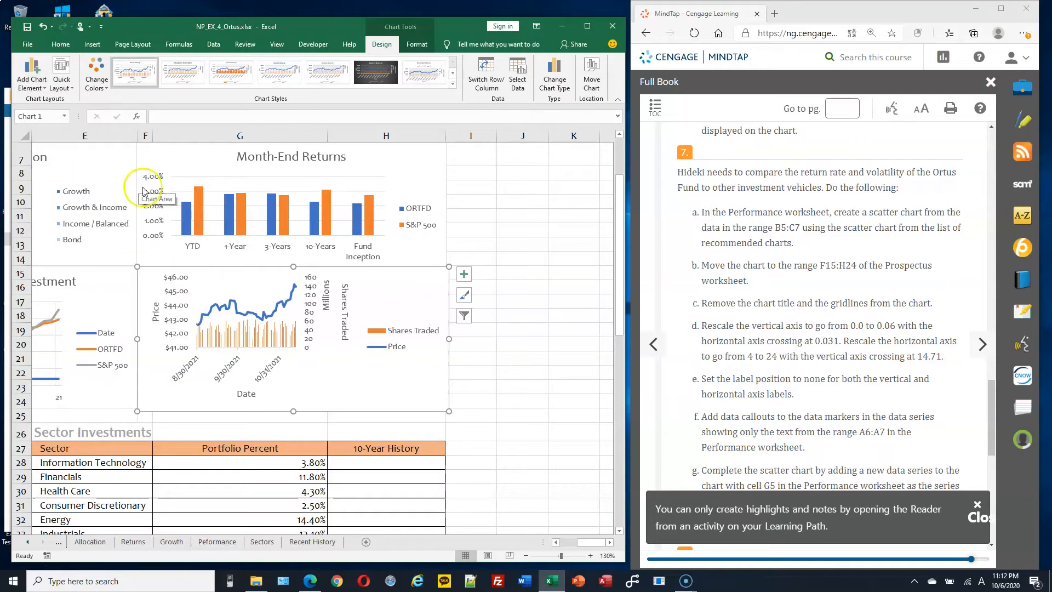
mouse_move(246, 319)
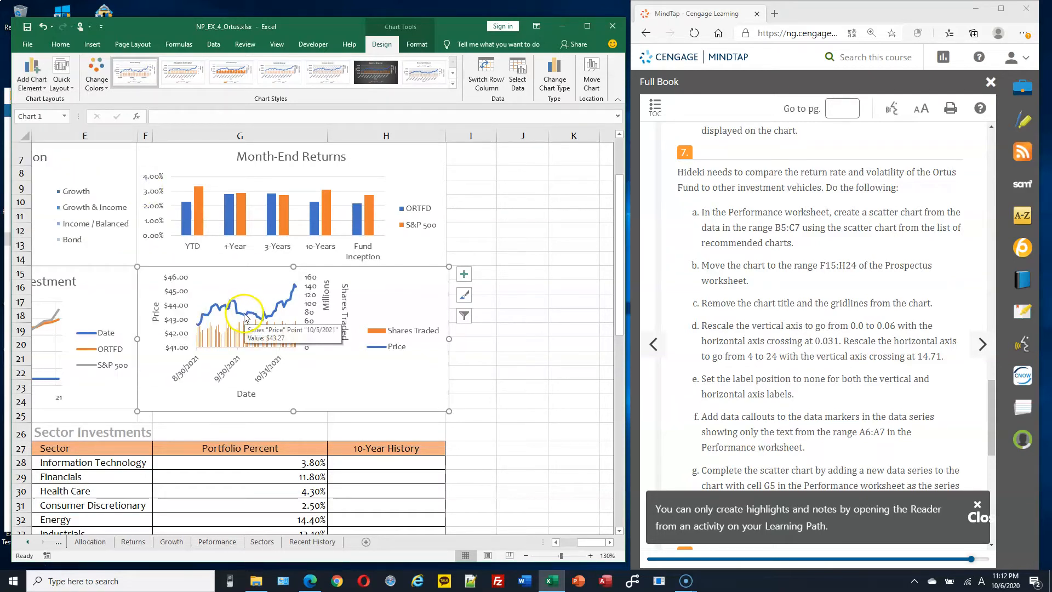
scroll(245, 319, "up", 3, "ctrl")
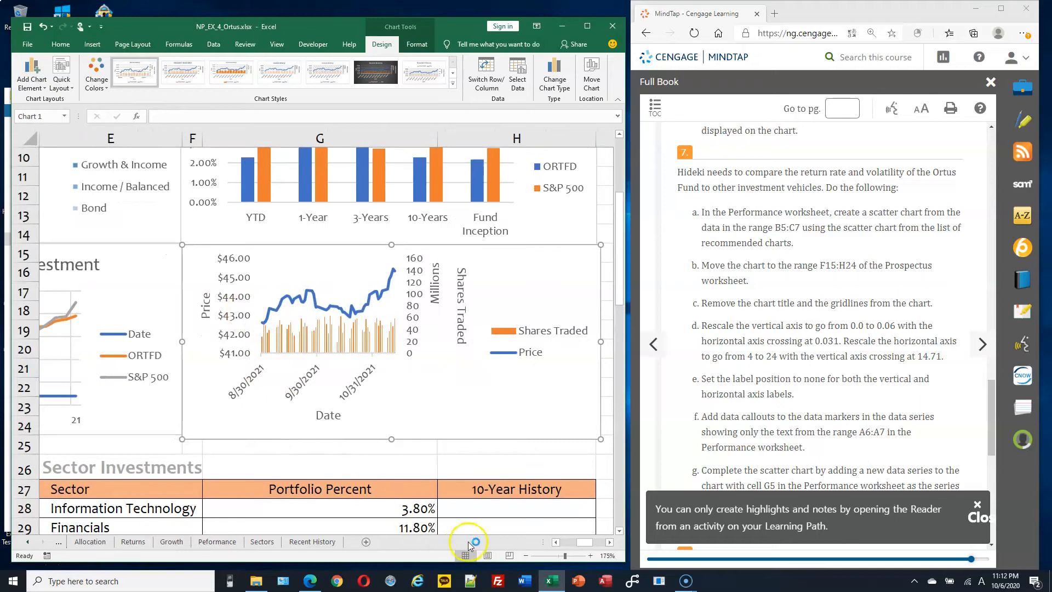
left_click(610, 542)
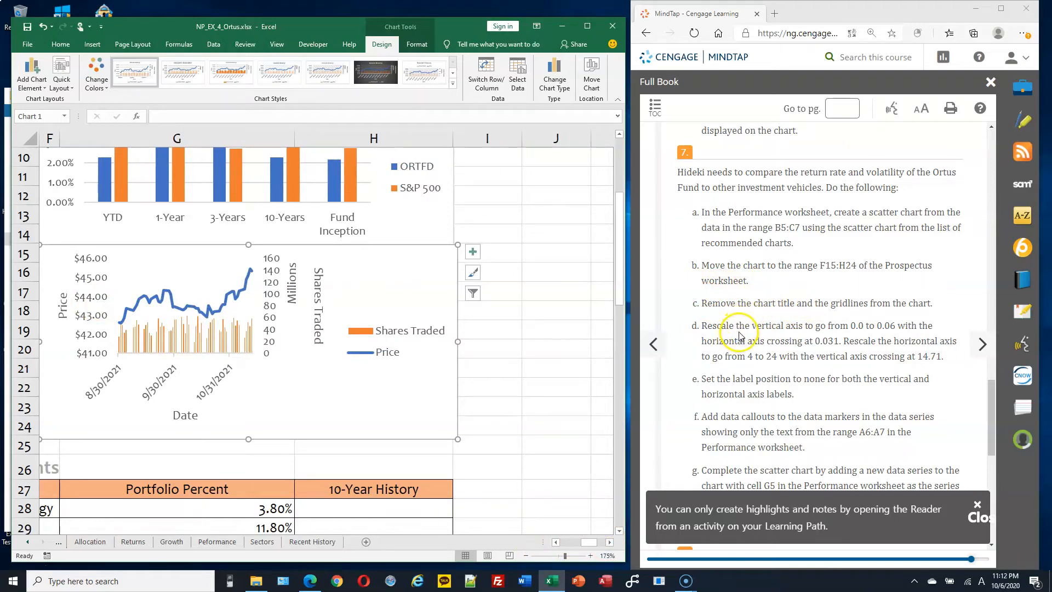
left_click(89, 298)
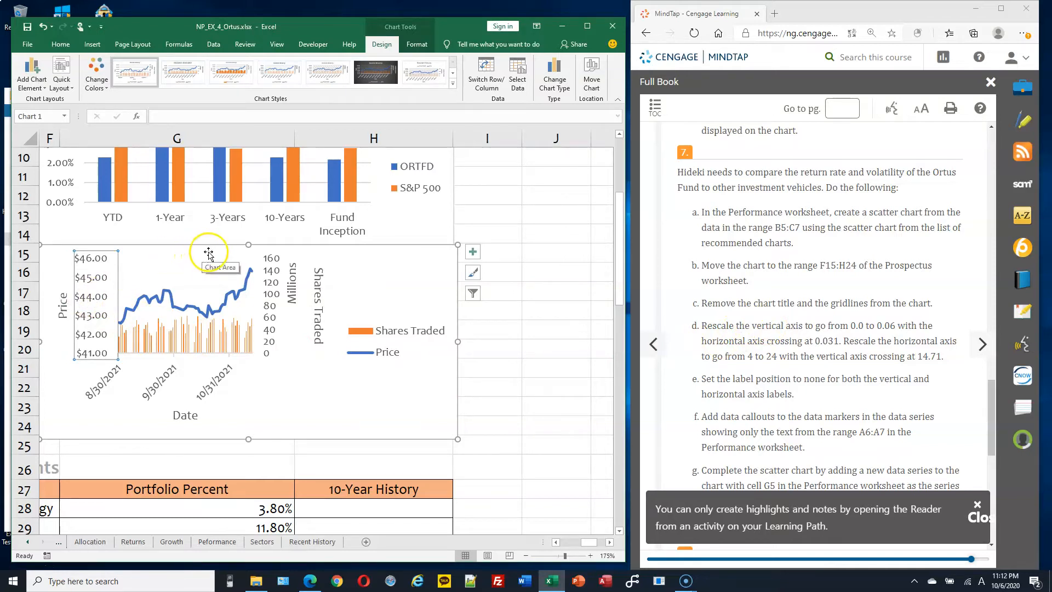
scroll(318, 257, "up", 2)
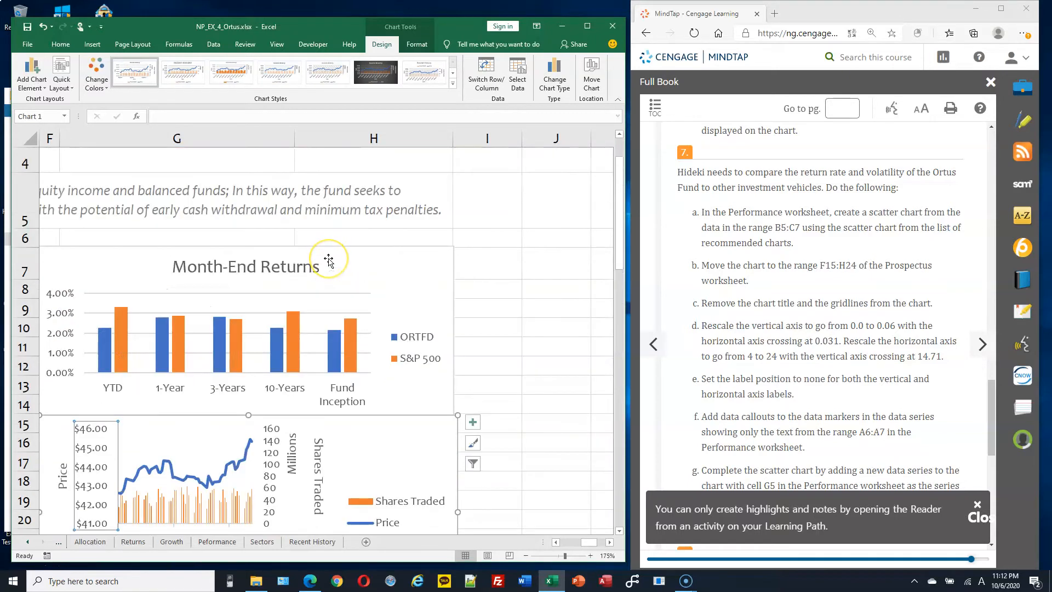
scroll(329, 259, "down", 2)
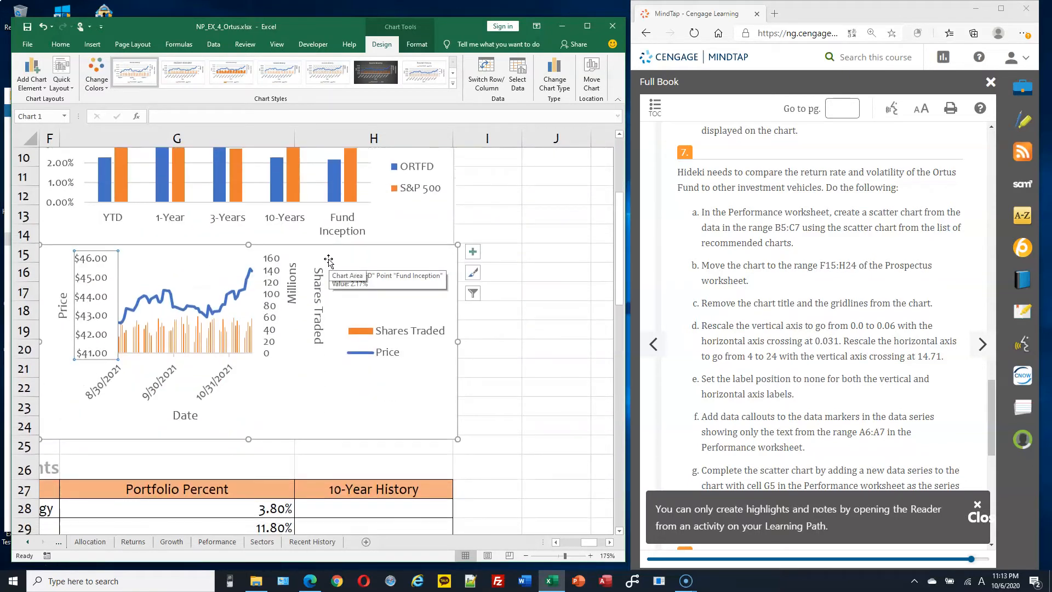
left_click(400, 289)
scroll(400, 289, "down", 2)
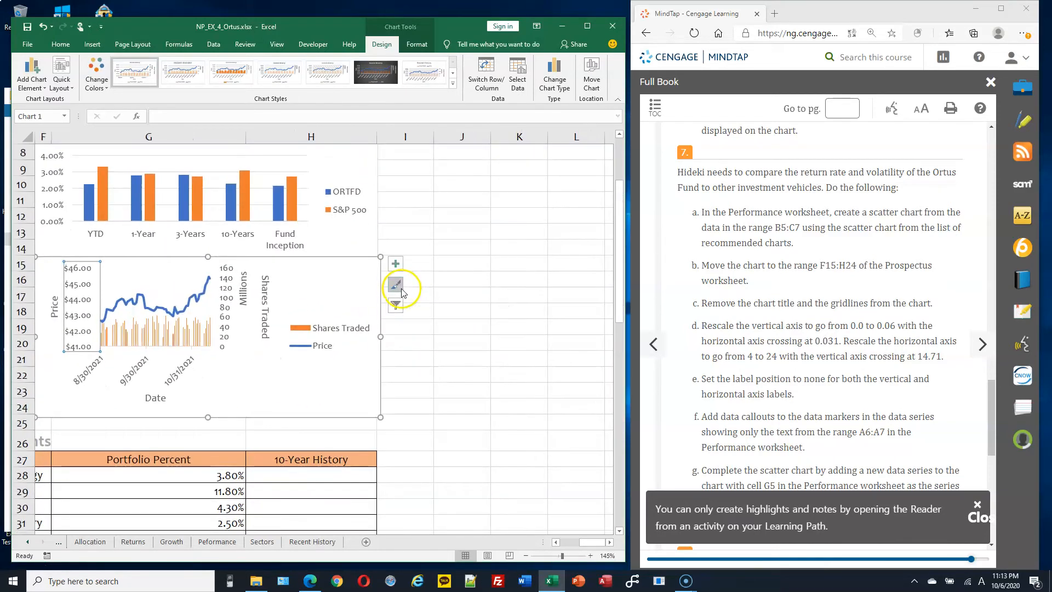
scroll(421, 301, "down", 3)
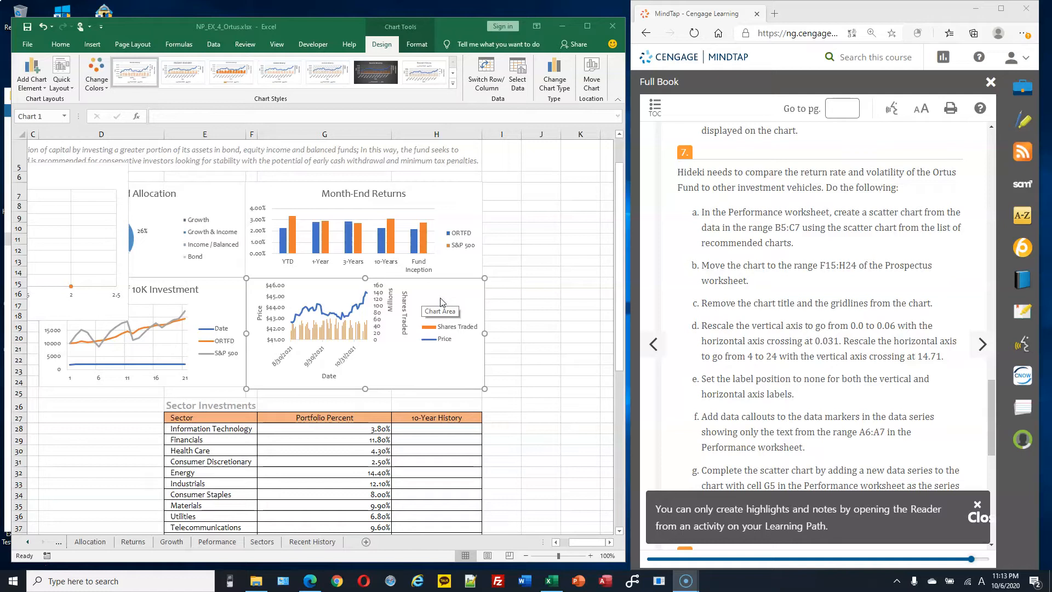
left_click(528, 251)
scroll(477, 253, "up", 1)
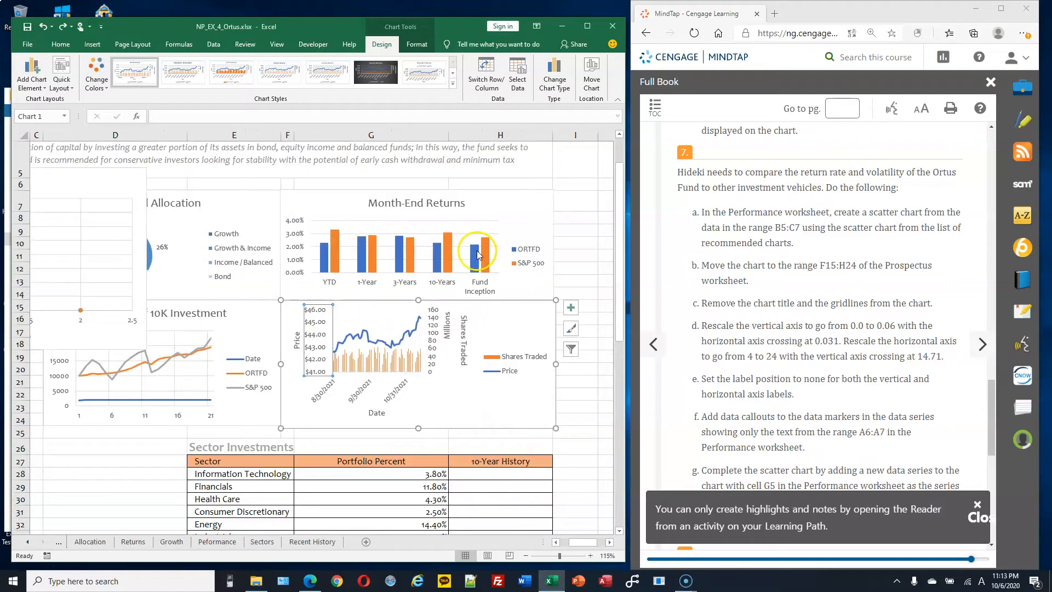
scroll(477, 254, "up", 2)
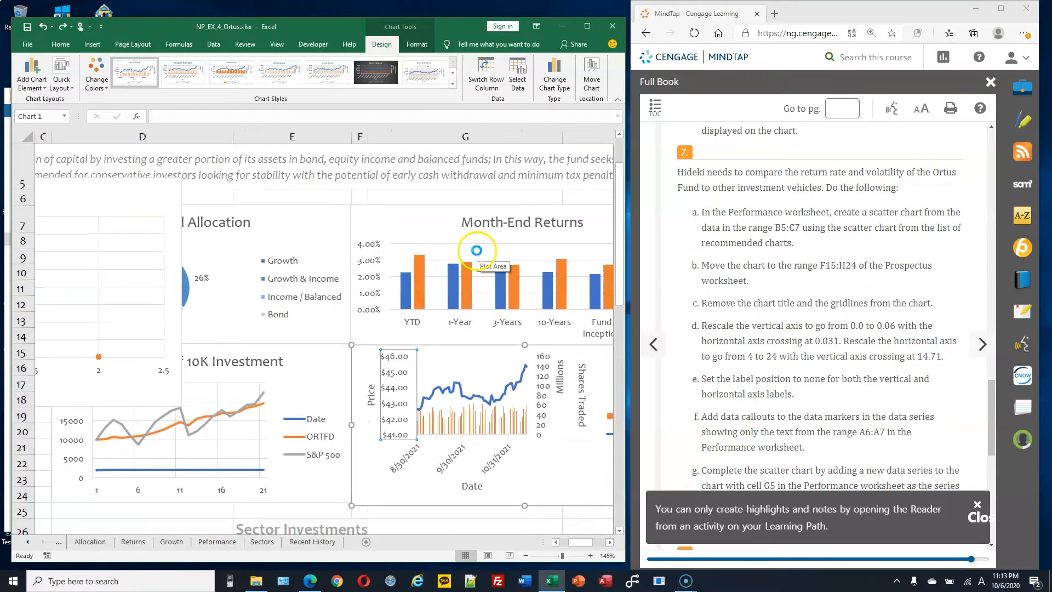
scroll(476, 251, "up", 3)
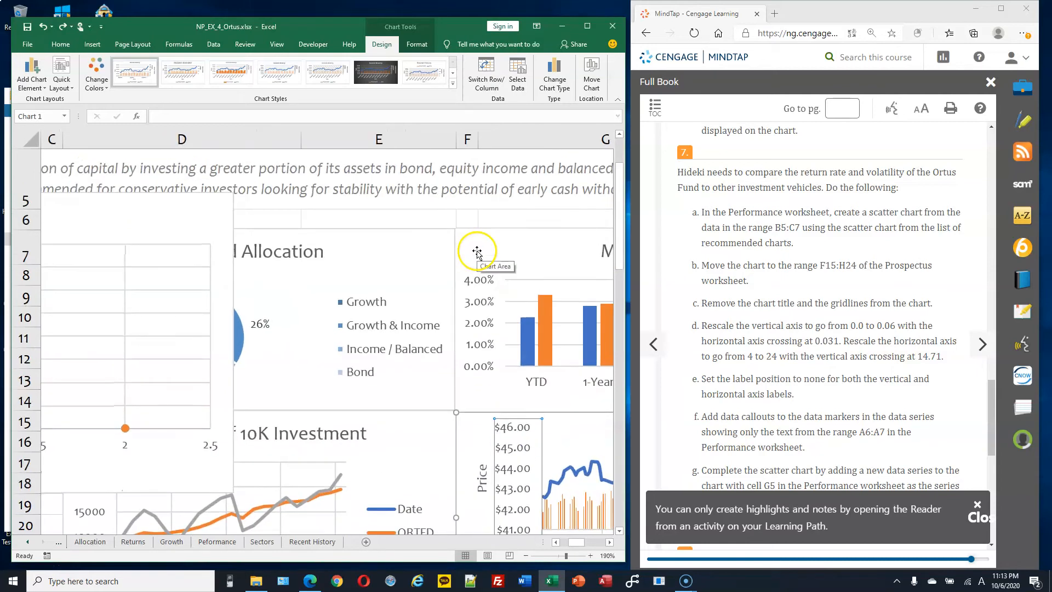
Undo the title and gridline removal, the resizing and the moves of the Recent History chart.
scroll(477, 252, "down", 1)
scroll(477, 252, "down", 3)
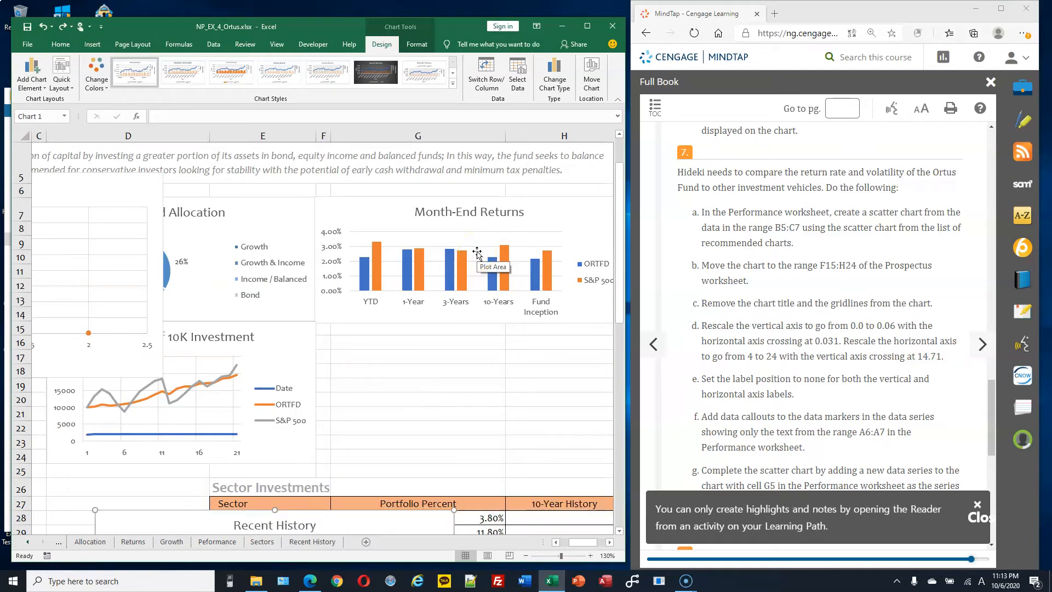
key("ctrl+z")
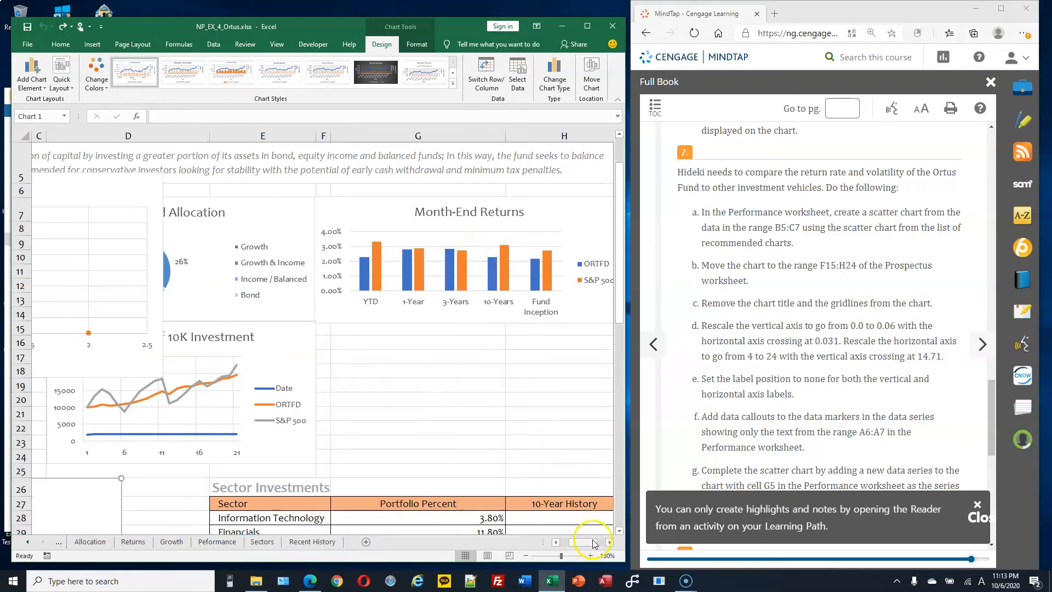
Move the S&P 500 and ORTFD scatter chart to cell F15 and resize it to fit the range F15:H24.
left_click(560, 541)
scroll(475, 416, "down", 3)
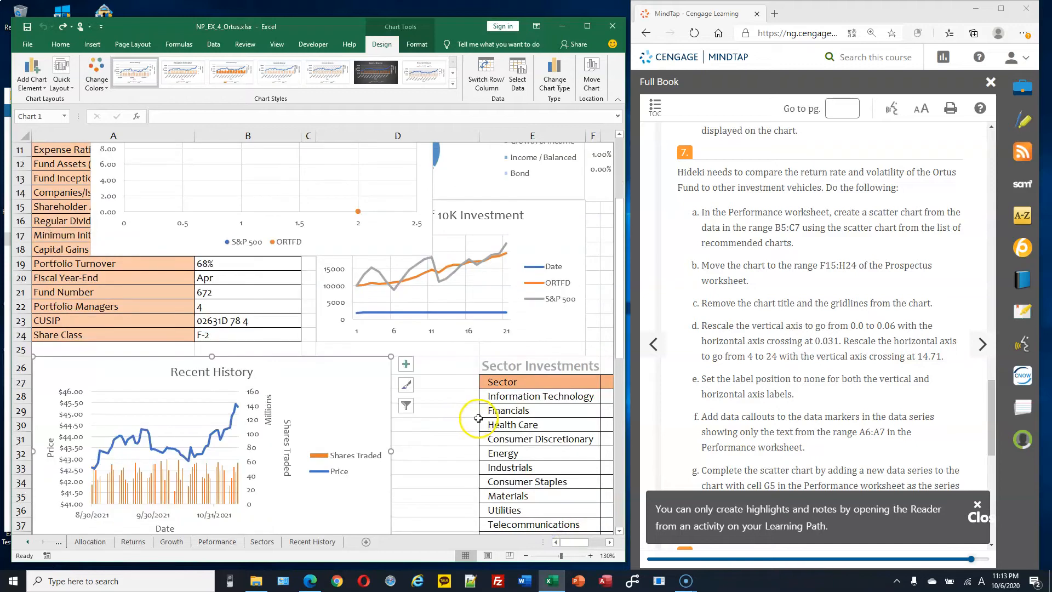
scroll(484, 346, "up", 3)
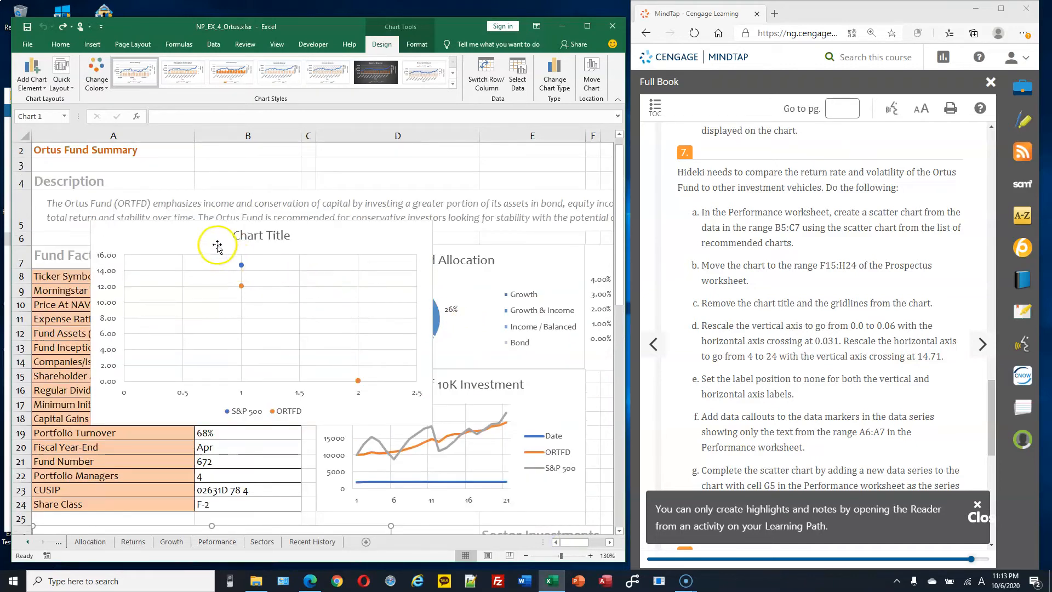
left_click_drag(98, 230, 585, 362)
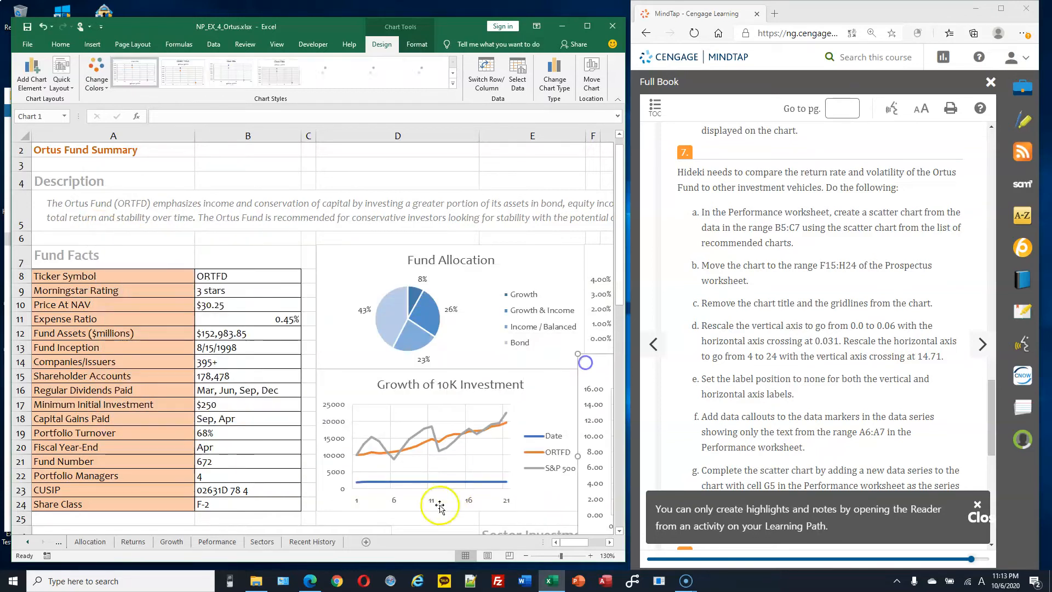
left_click_drag(571, 542, 585, 540)
mouse_move(362, 368)
left_mouse_down()
mouse_move(356, 360)
mouse_move(366, 378)
left_mouse_up()
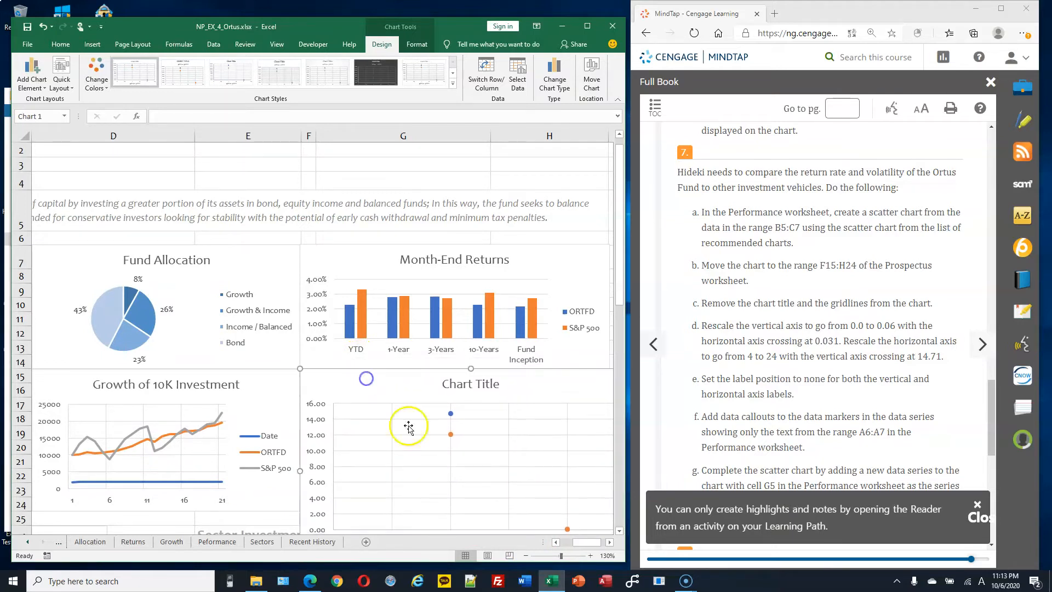
left_click(609, 542)
scroll(459, 441, "down", 1)
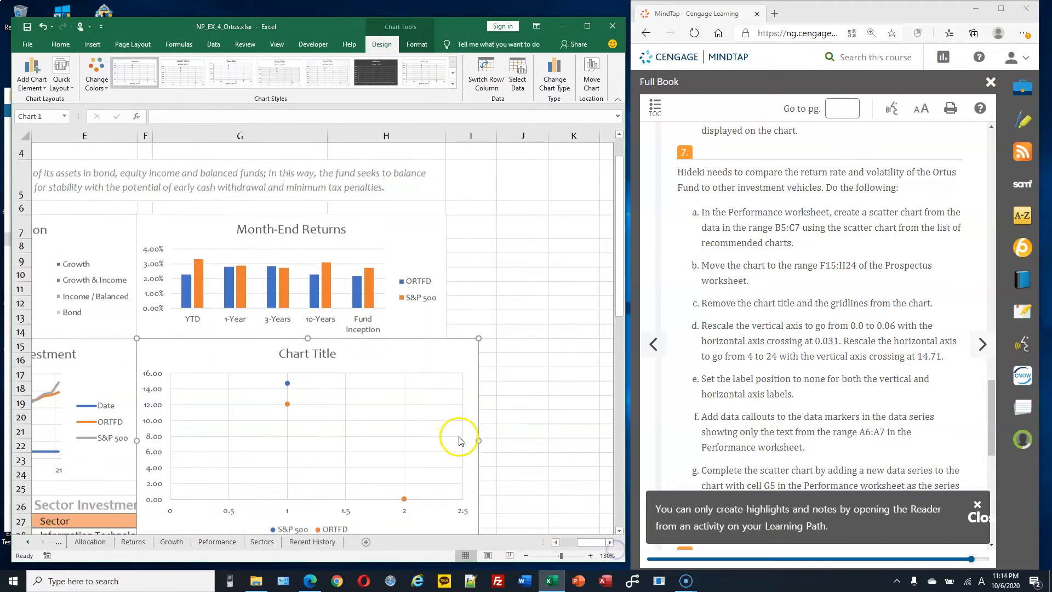
scroll(459, 441, "down", 2)
left_click_drag(458, 420, 446, 388)
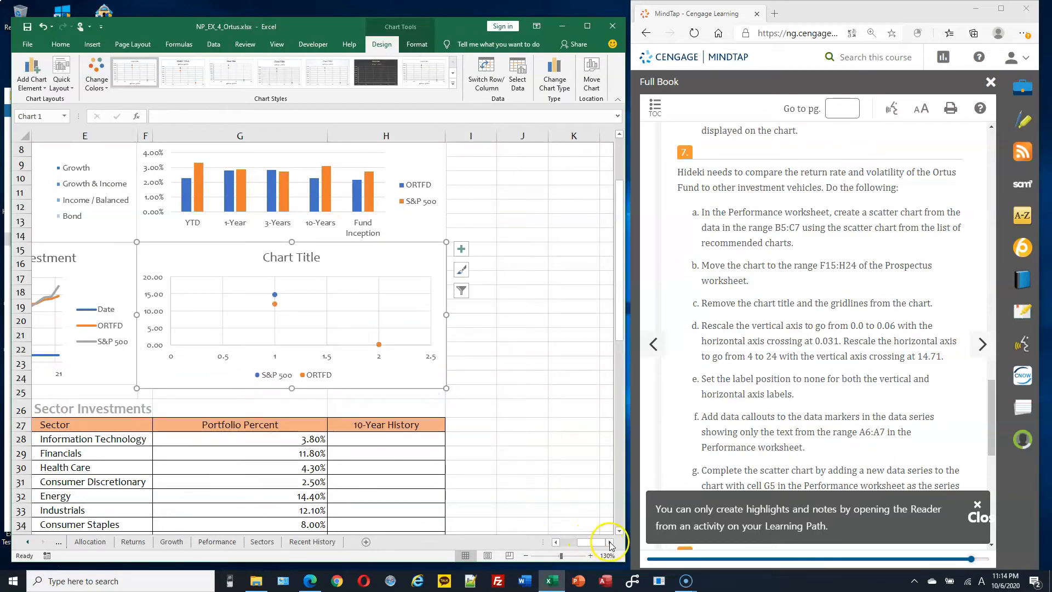
Remove the chart title from the scatter chart.
left_click(609, 541)
scroll(400, 435, "up", 3)
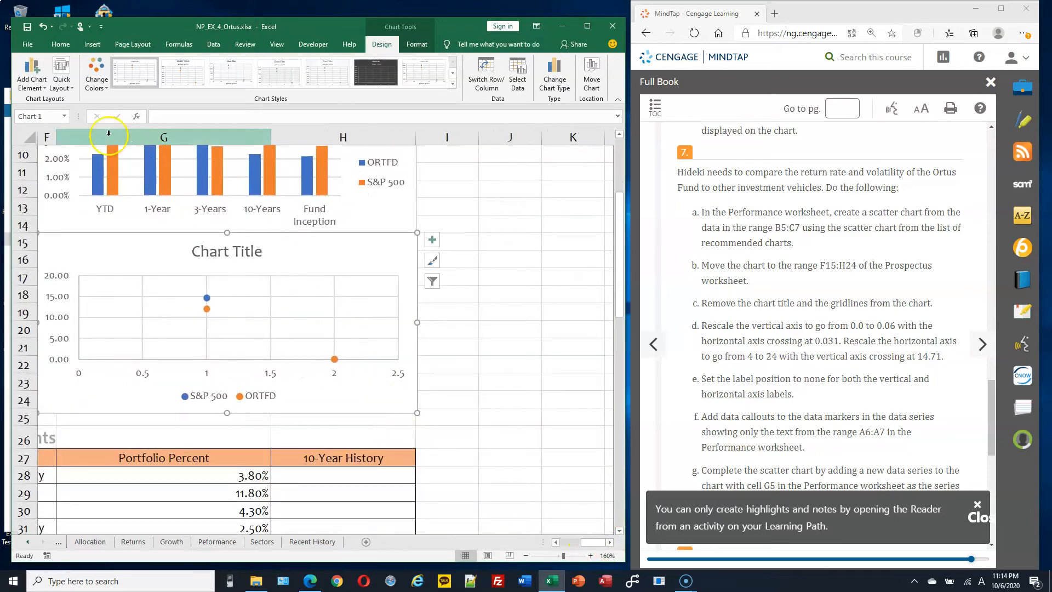
left_click(32, 82)
mouse_move(55, 100)
left_click(128, 133)
Remove the primary major horizontal gridlines from the scatter chart.
left_click(32, 74)
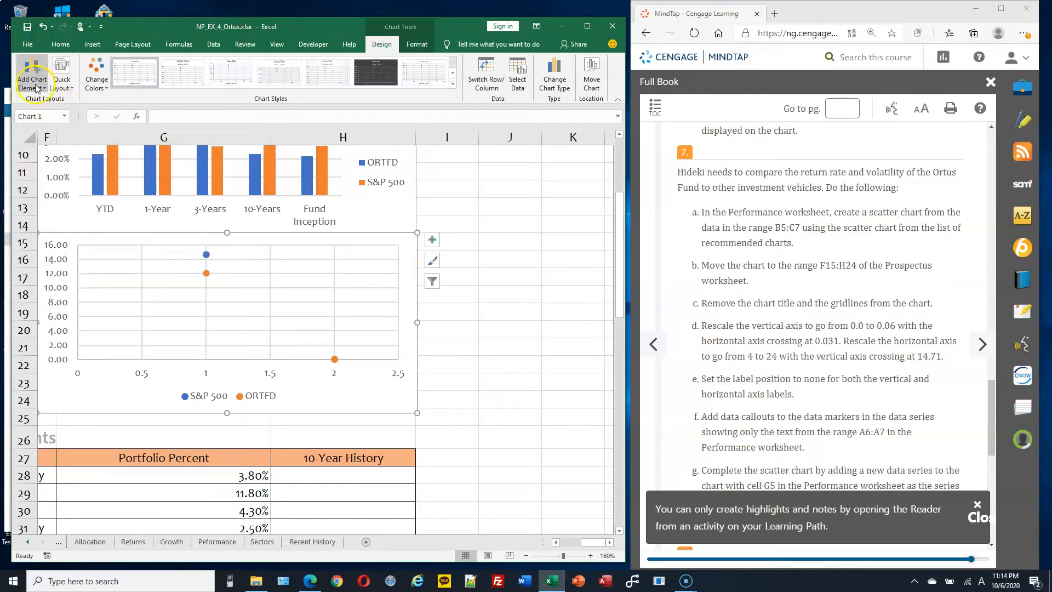
mouse_move(42, 103)
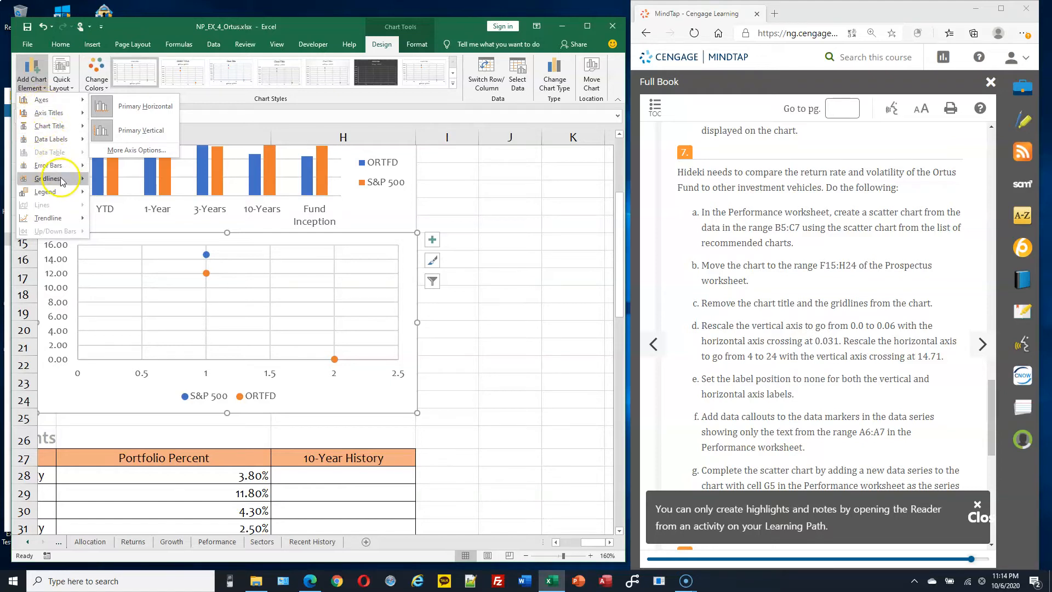
mouse_move(61, 179)
left_click(138, 186)
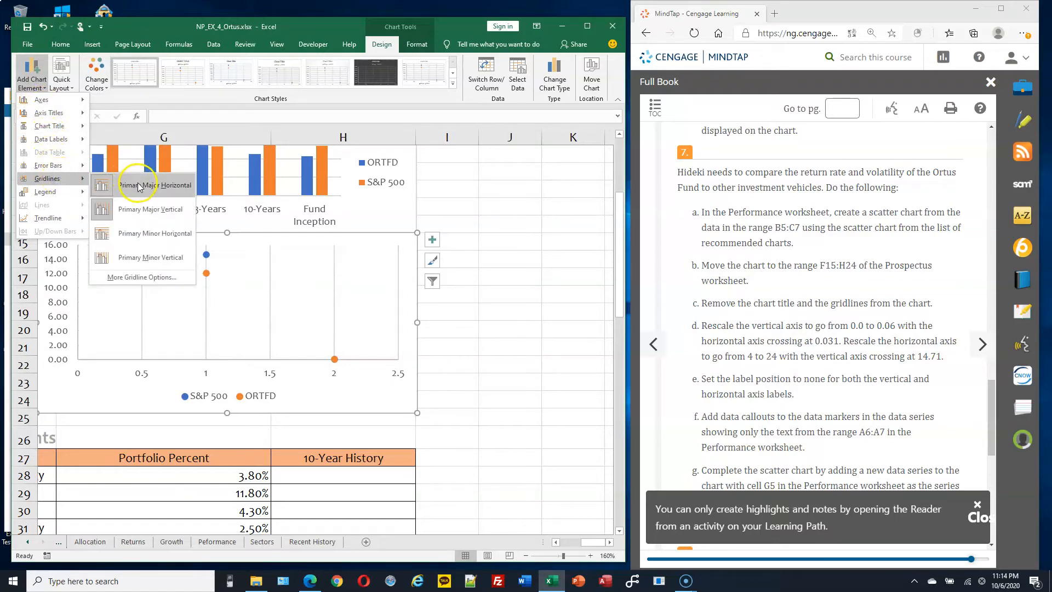
Remove the primary major vertical gridlines from the scatter chart.
left_click(31, 77)
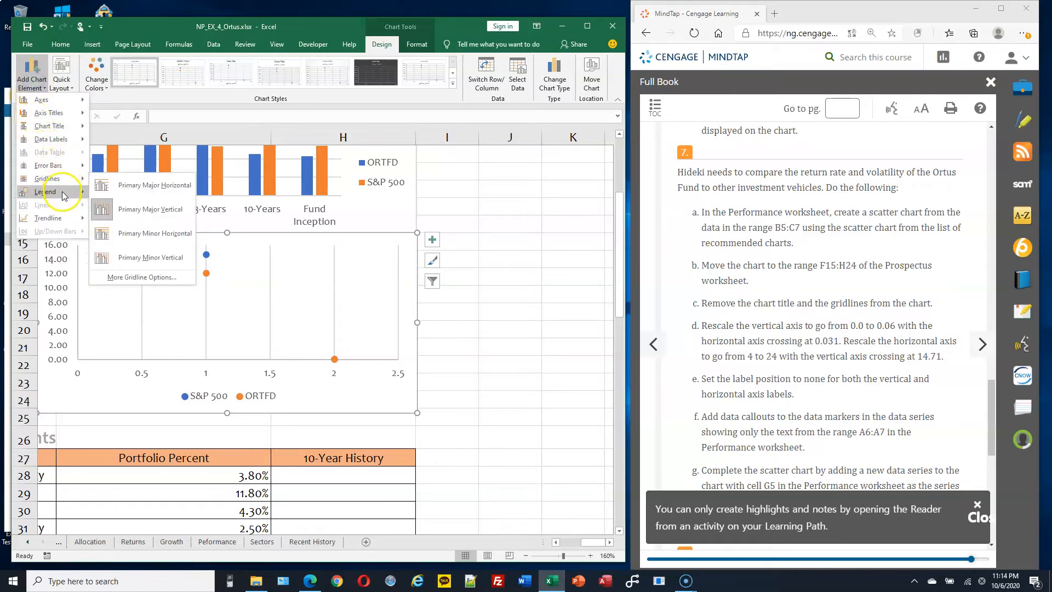
mouse_move(64, 197)
mouse_move(55, 179)
left_click(130, 215)
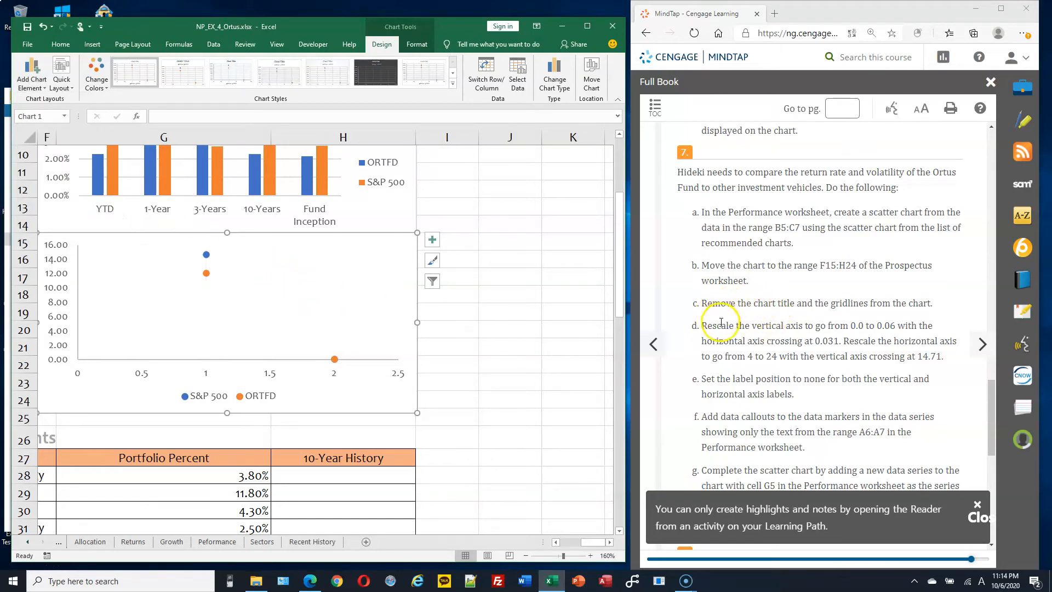
Set the maximum bound of the scatter chart's vertical axis to 0.06.
left_click(61, 290)
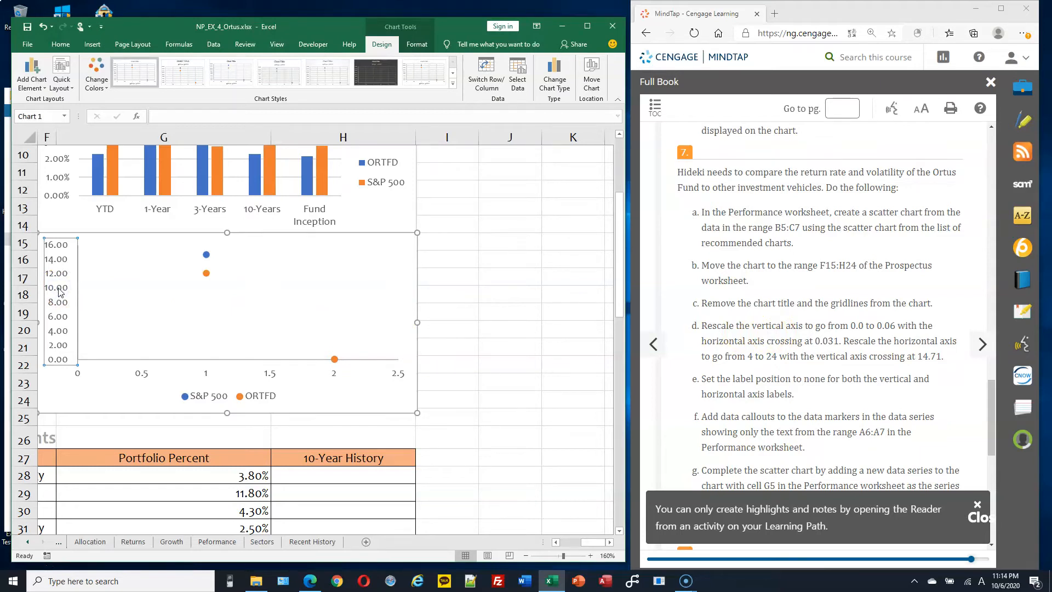
double_click(61, 292)
left_click(572, 140)
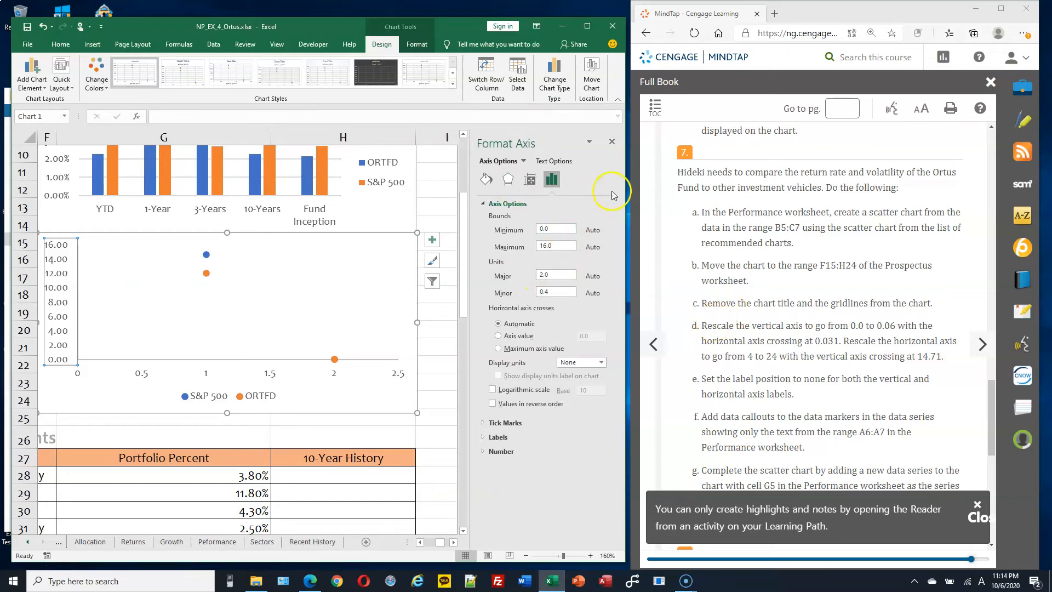
left_click(552, 183)
left_click(565, 231)
left_click(567, 231)
left_click_drag(568, 244, 526, 250)
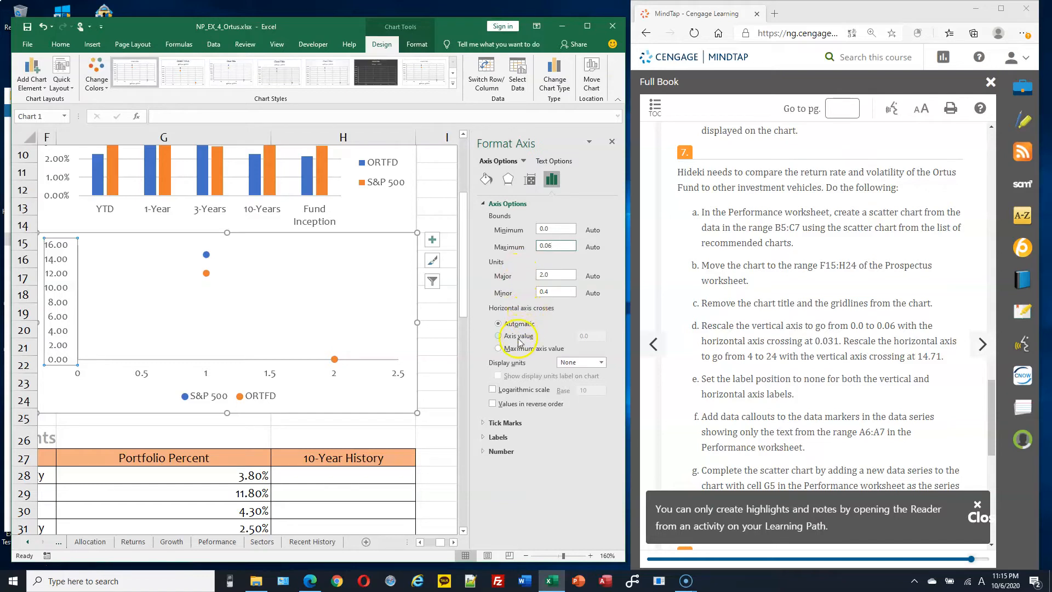
Make the horizontal axis cross the vertical axis at the axis value 0.031.
left_click(498, 337)
double_click(598, 335)
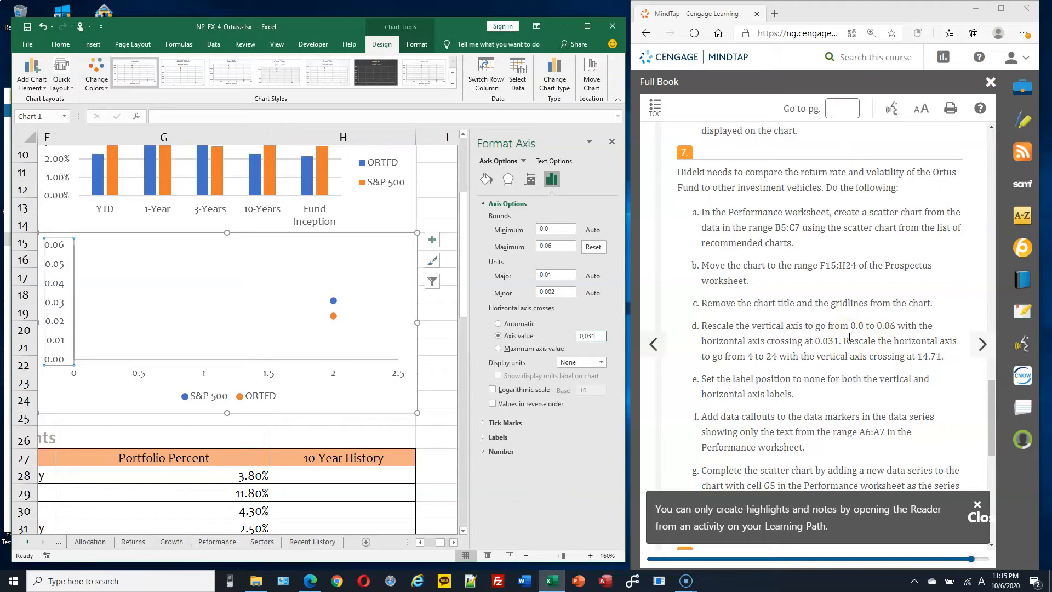
left_click(593, 335)
left_click(652, 324)
left_click(854, 344)
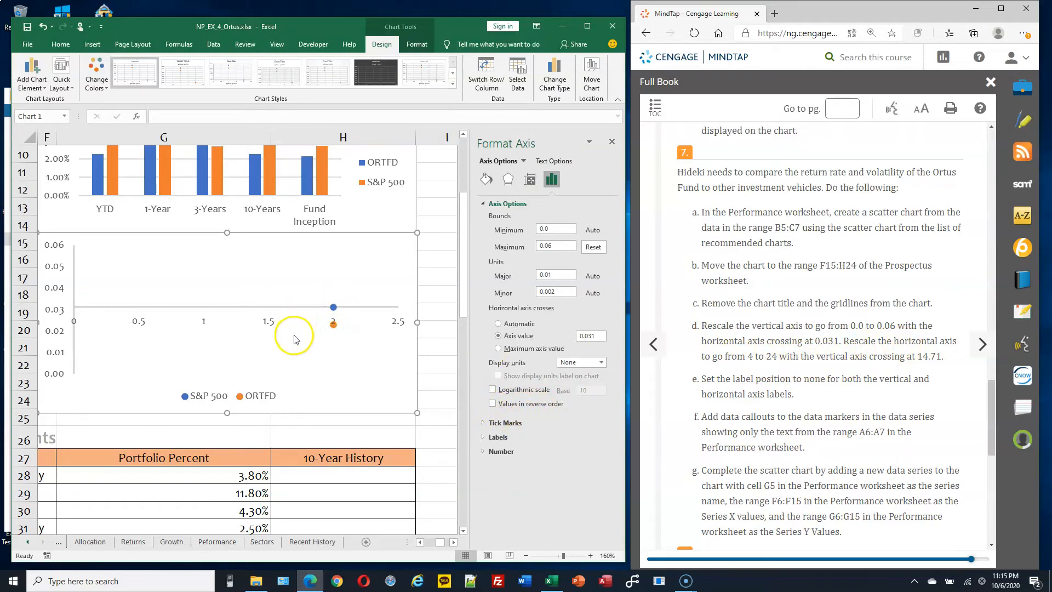
Rescale the scatter chart's horizontal axis with a minimum bound of 4 and a maximum bound of 24.
left_click(139, 322)
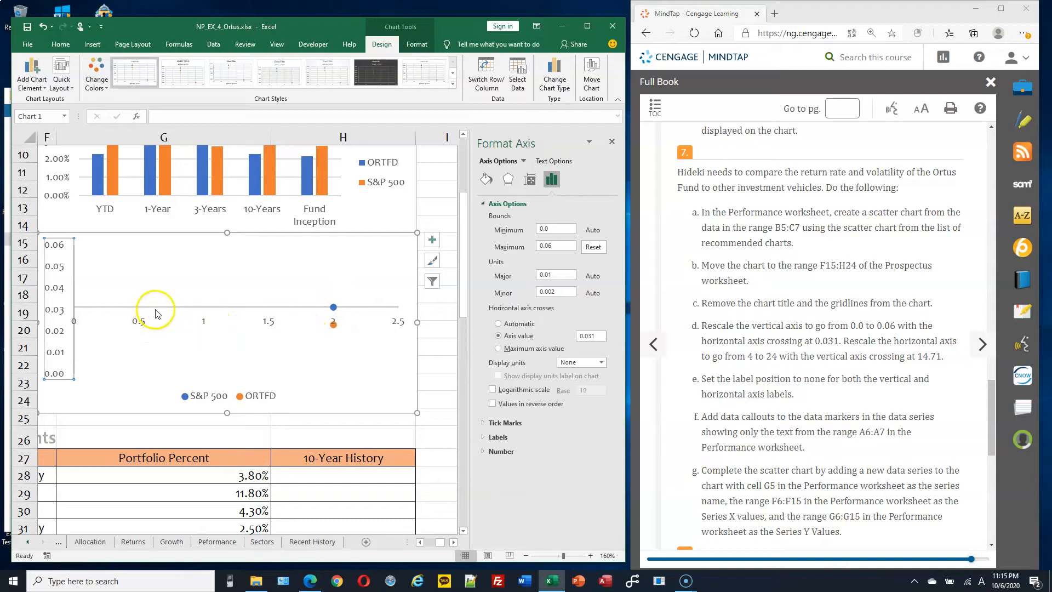
left_click(156, 305)
left_click(142, 317)
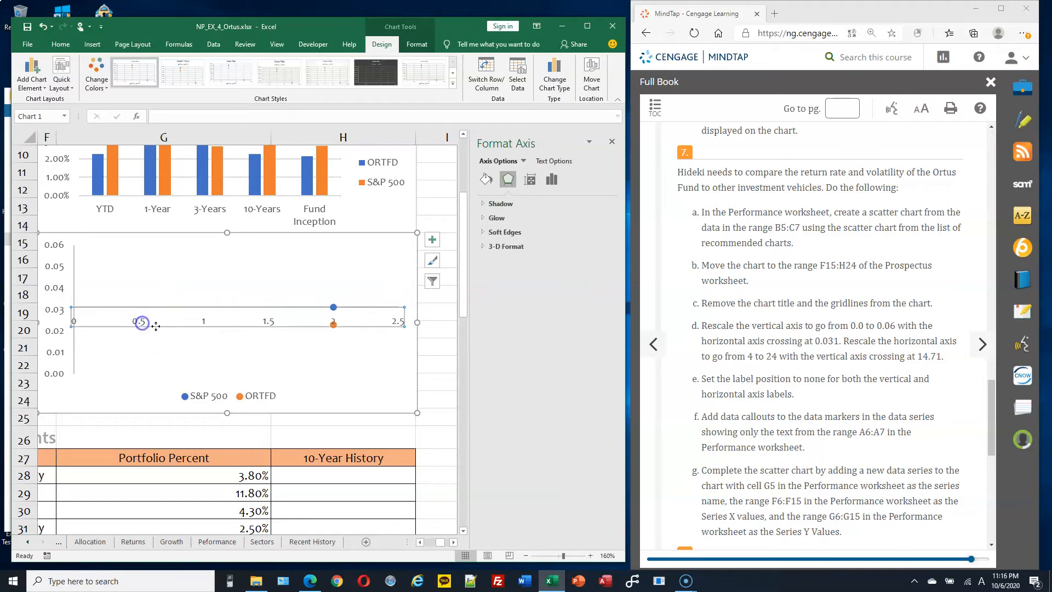
left_click(553, 178)
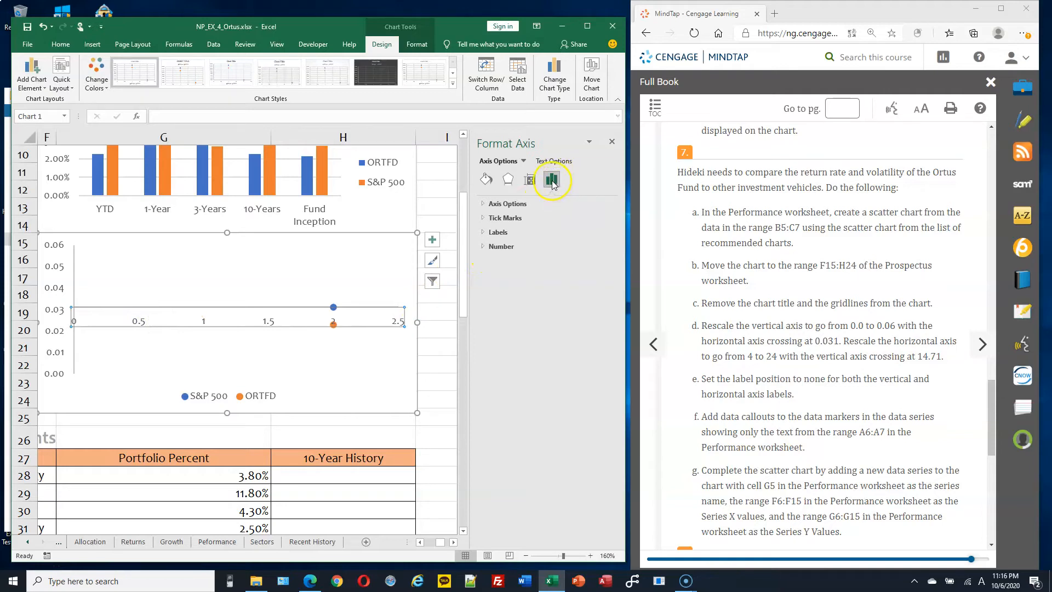
left_click(484, 205)
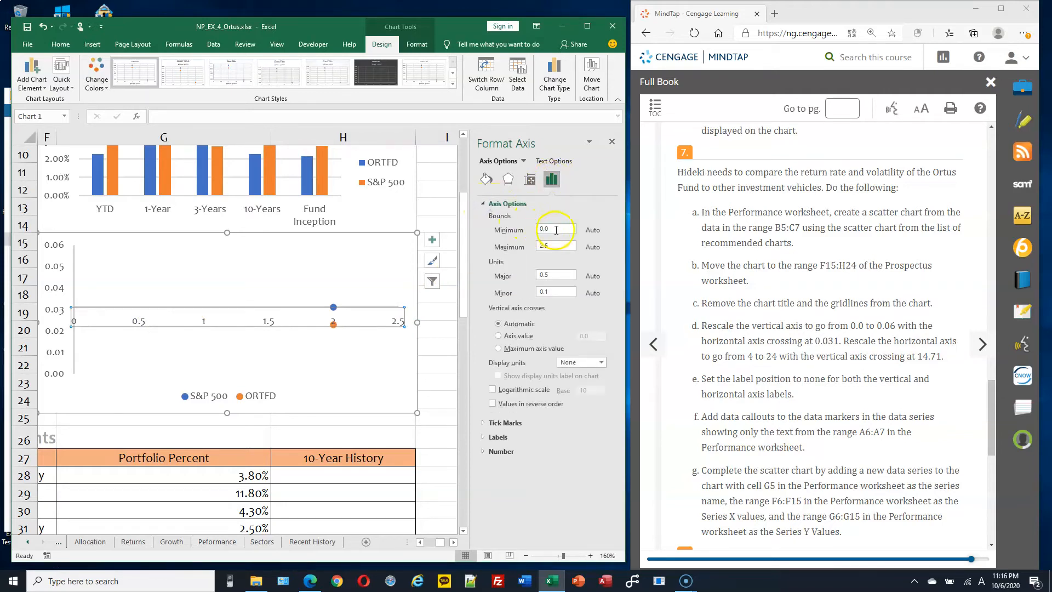
left_click(557, 244)
left_click(561, 229)
type("4")
left_click(531, 245)
type("2")
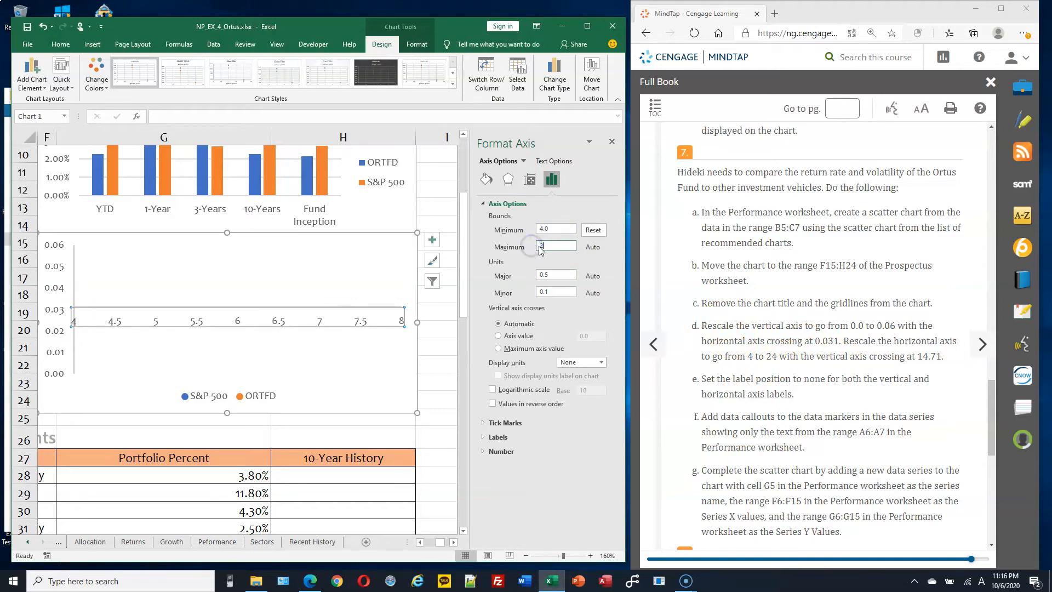
type("4")
left_click(559, 276)
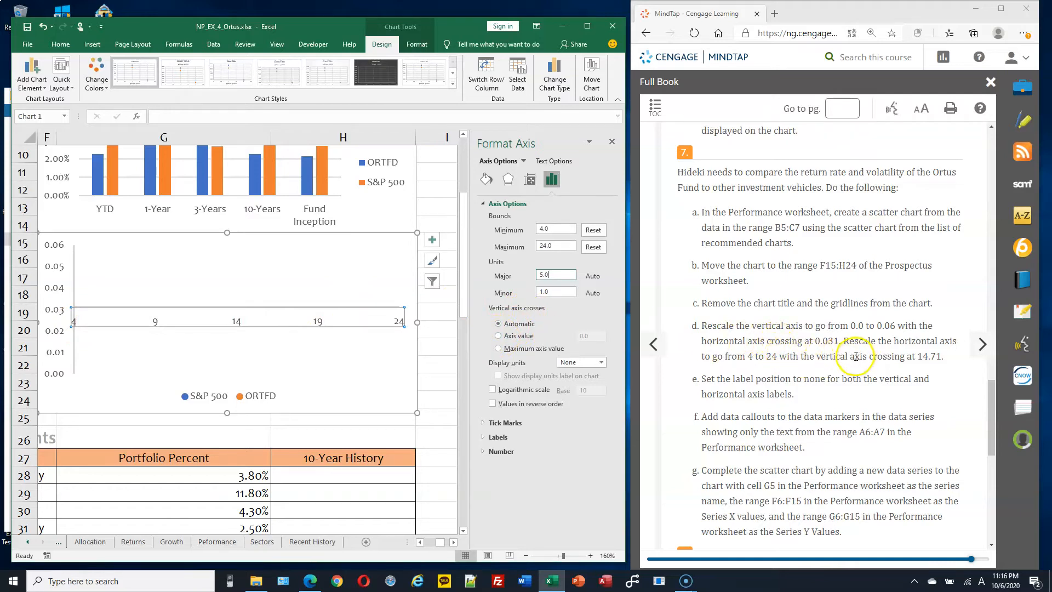
Make the vertical axis cross the horizontal axis at the axis value 14.71.
scroll(860, 351, "down", 1)
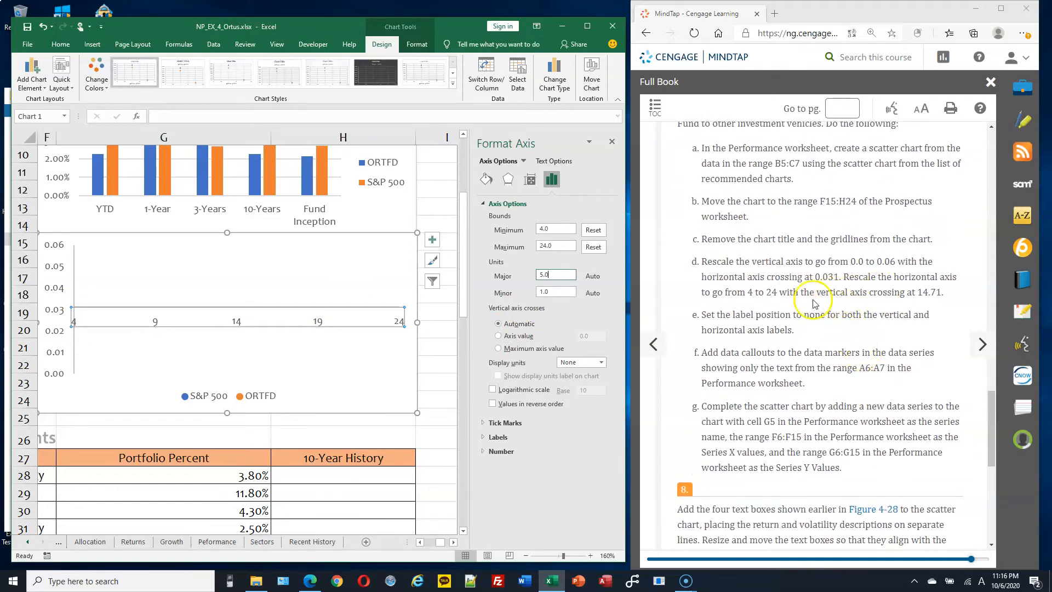
left_click(498, 337)
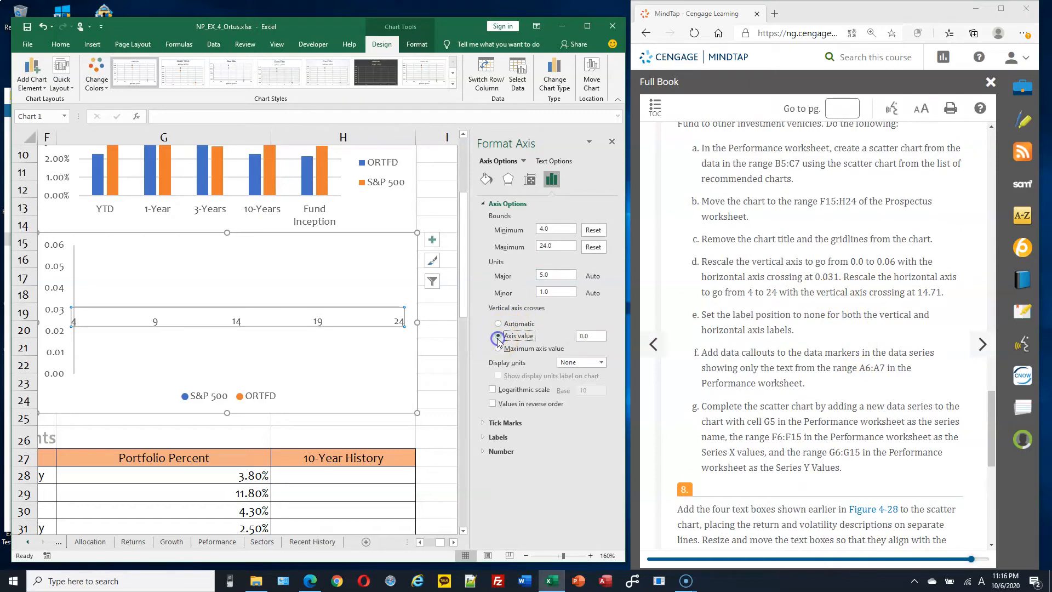
double_click(602, 335)
left_click(559, 292)
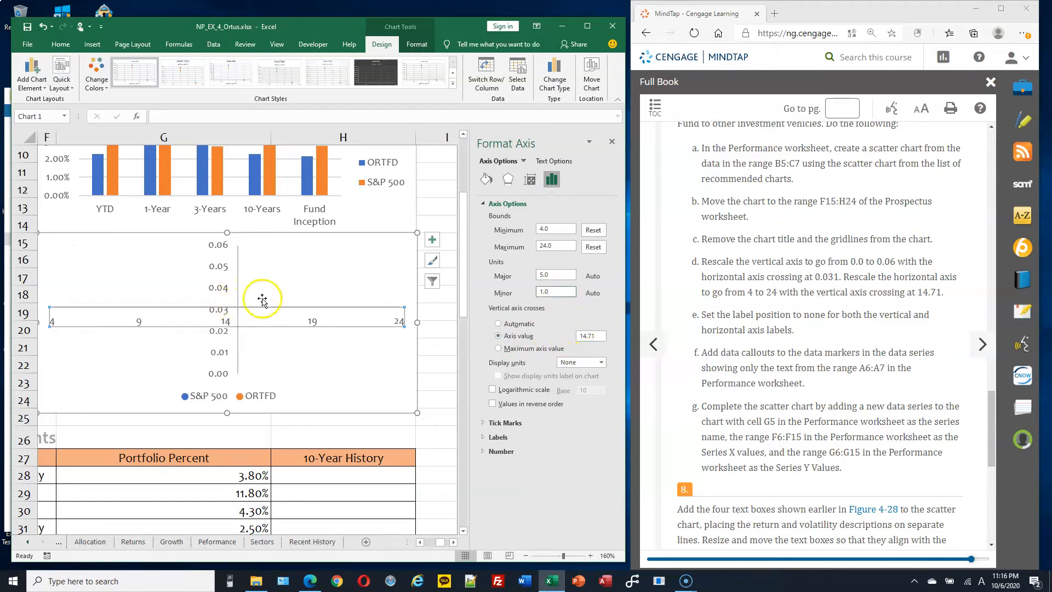
Set the label position of the scatter chart's horizontal axis to None.
left_click(712, 316)
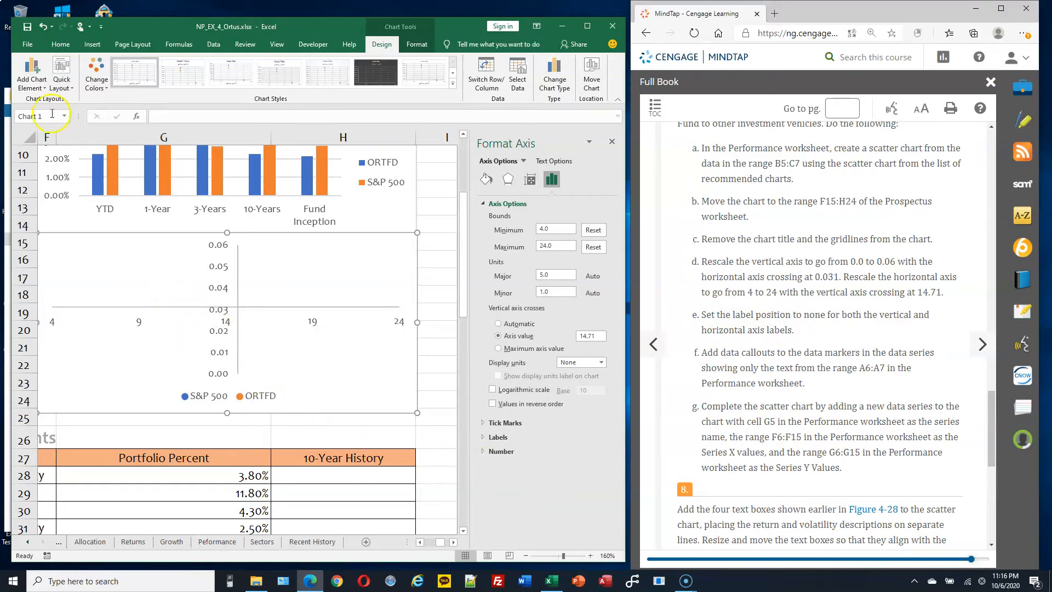
left_click(37, 87)
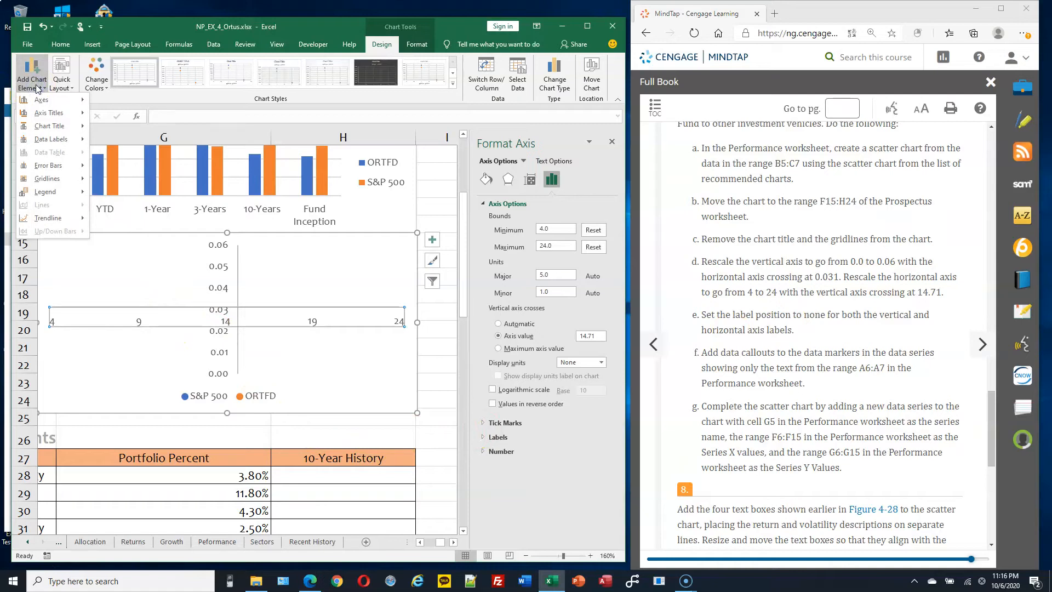
mouse_move(69, 142)
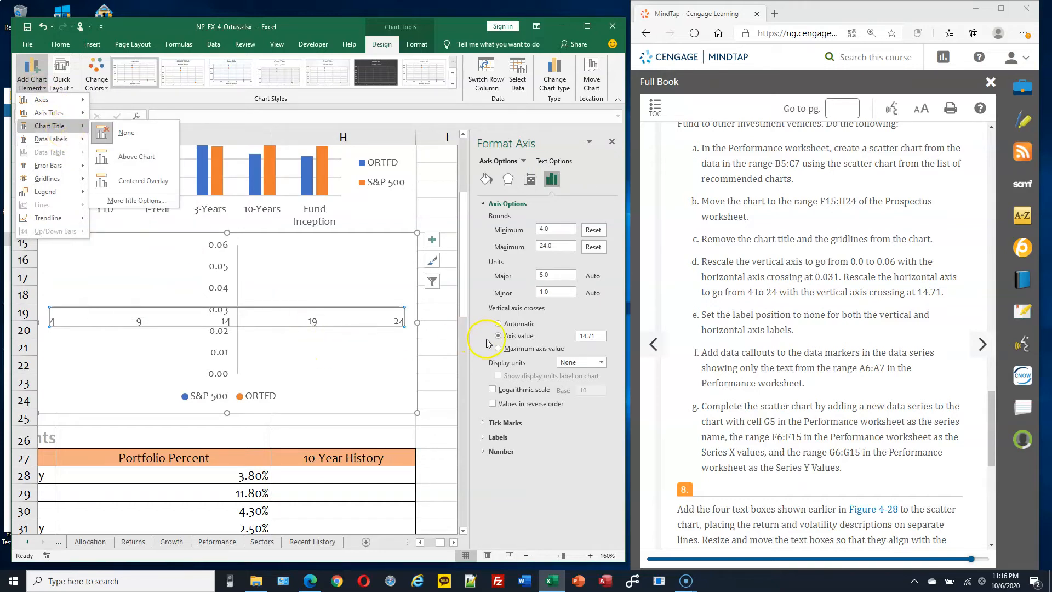
left_click(482, 438)
left_click(483, 437)
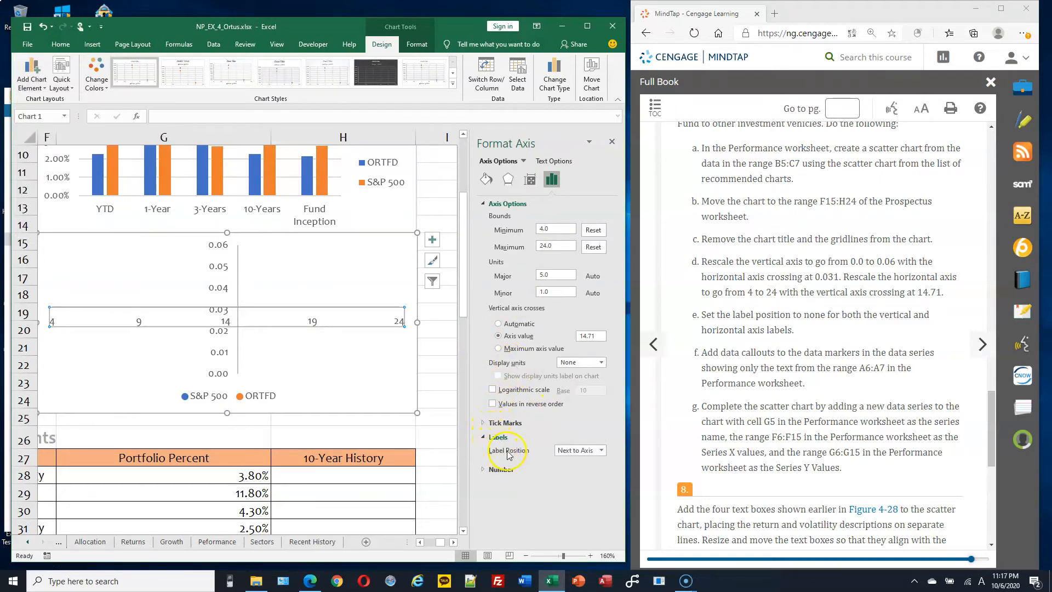
left_click(601, 450)
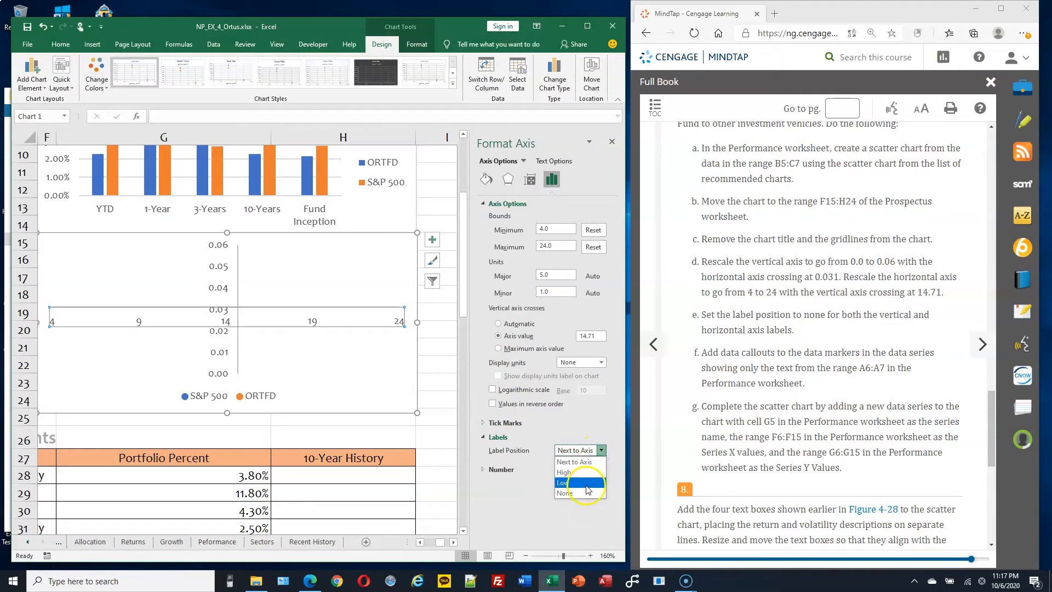
left_click(581, 493)
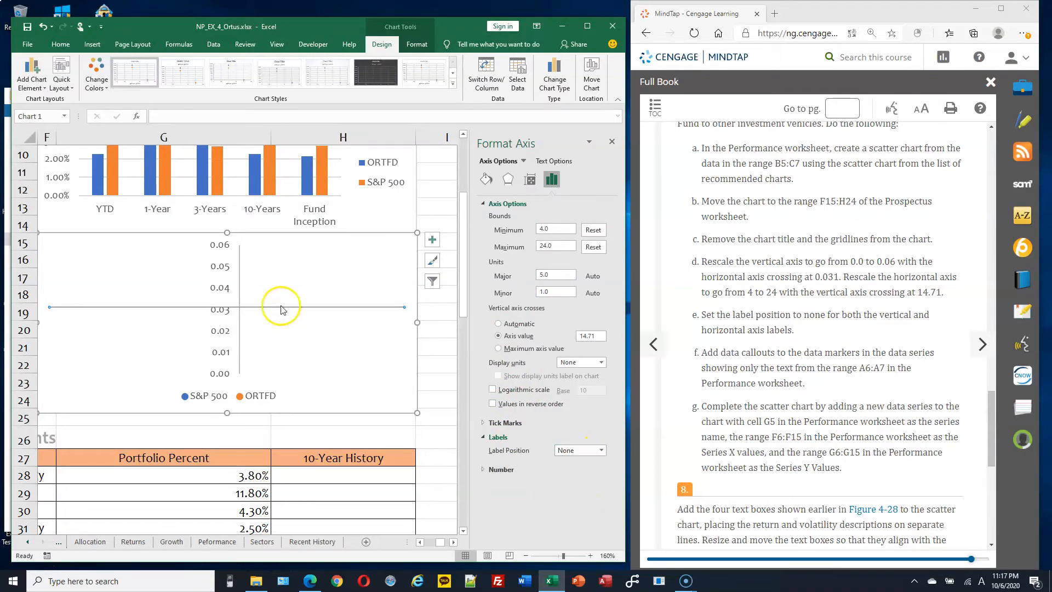
Set the label position of the scatter chart's vertical axis to None.
left_click(226, 267)
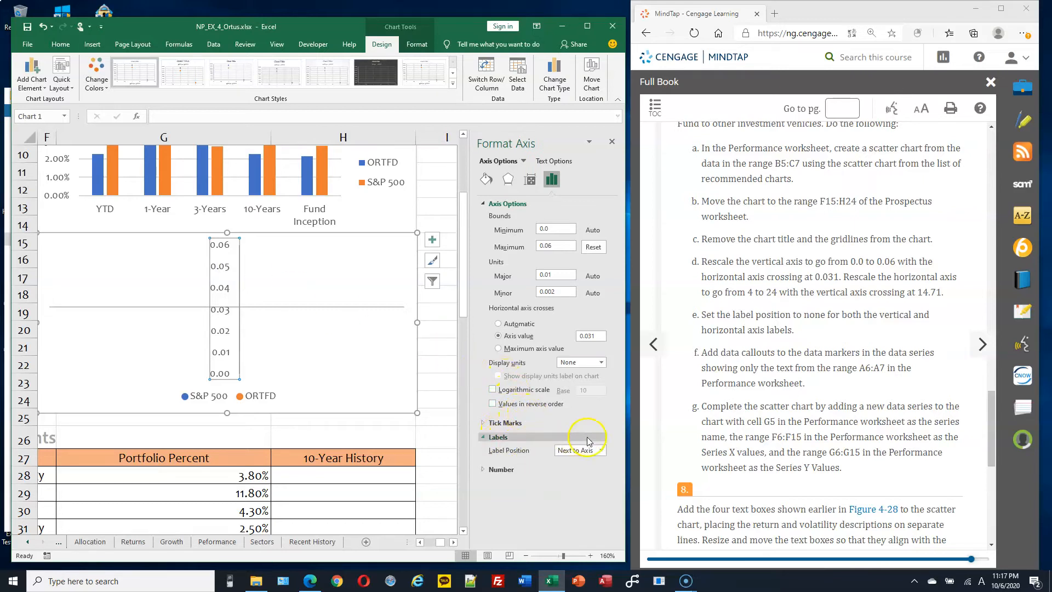
left_click(601, 451)
left_click(587, 494)
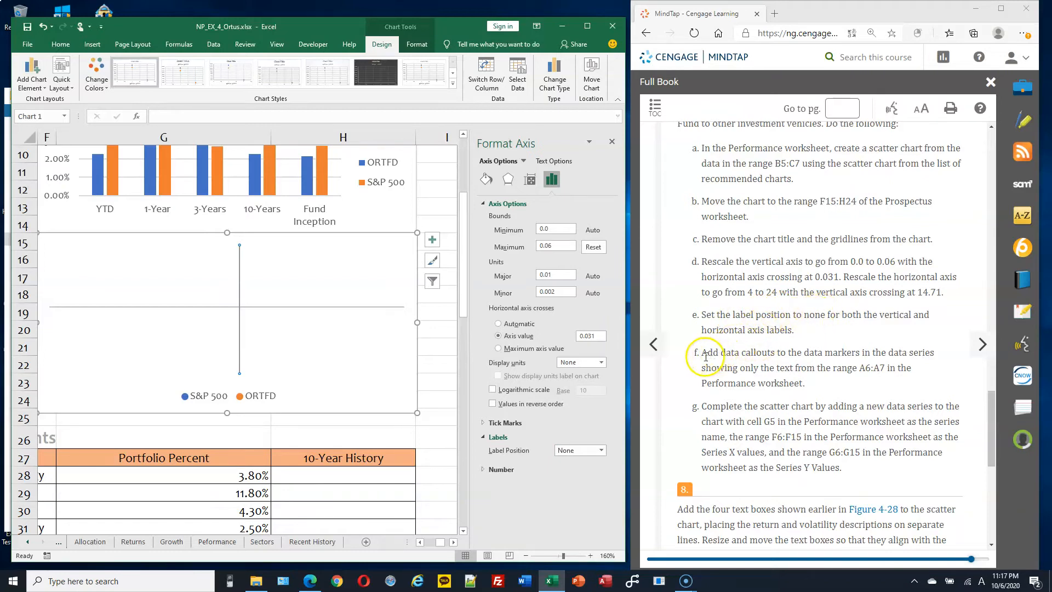
Check the callout and new-series instructions in the assignment, and start adding a new data series to the scatter chart's source data.
scroll(728, 354, "down", 3)
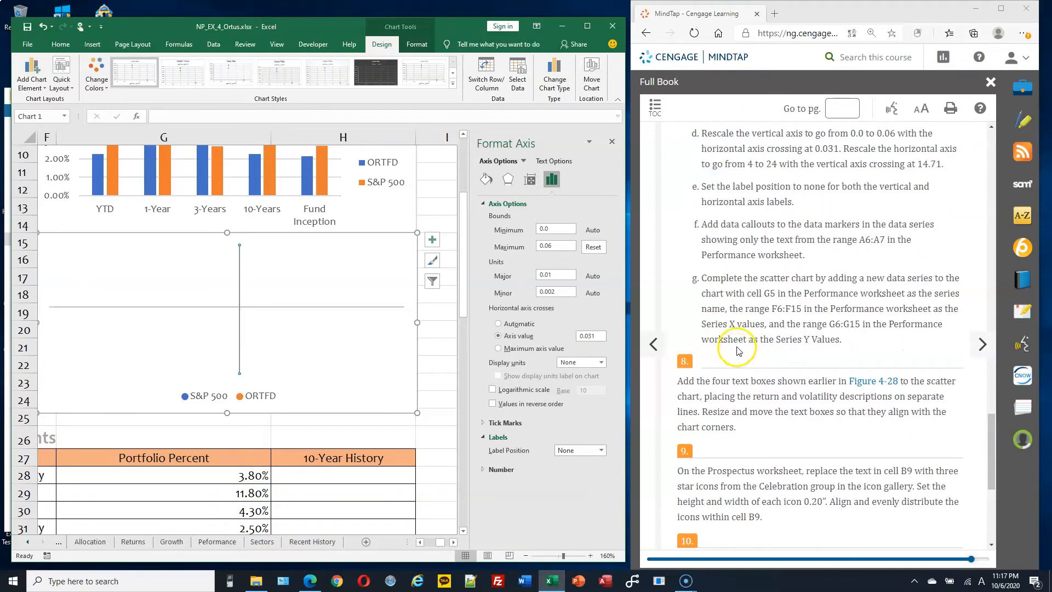
left_click_drag(701, 225, 852, 230)
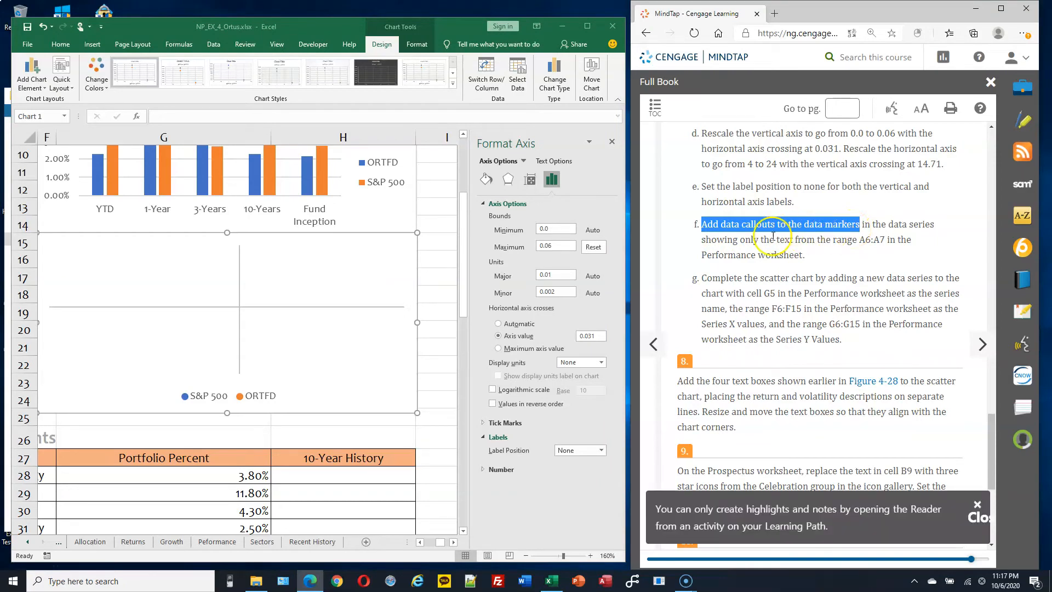
left_click(766, 229)
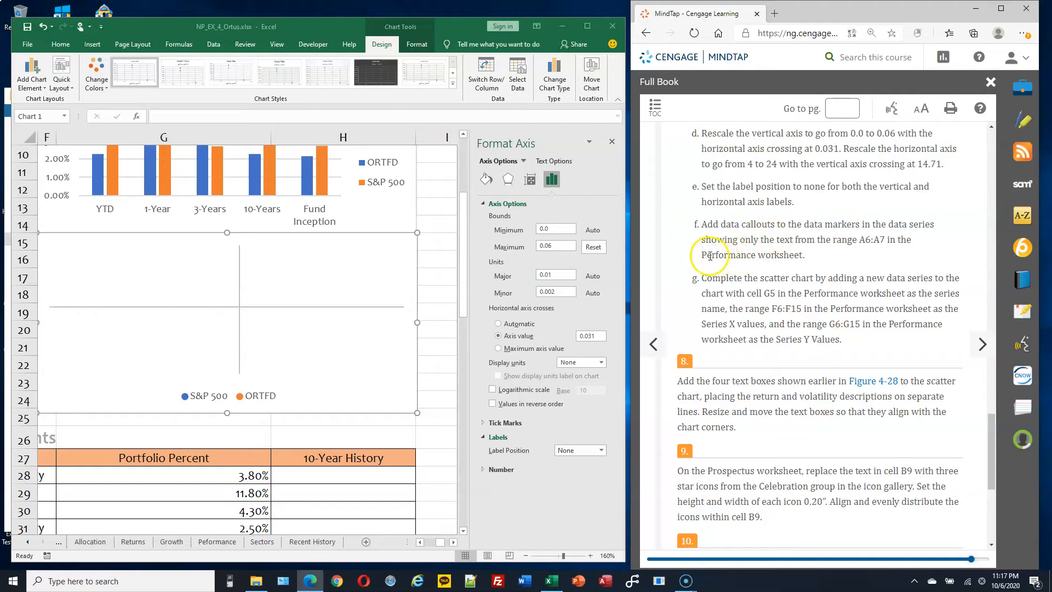
left_click_drag(706, 254, 792, 254)
left_click(780, 244)
left_click(519, 82)
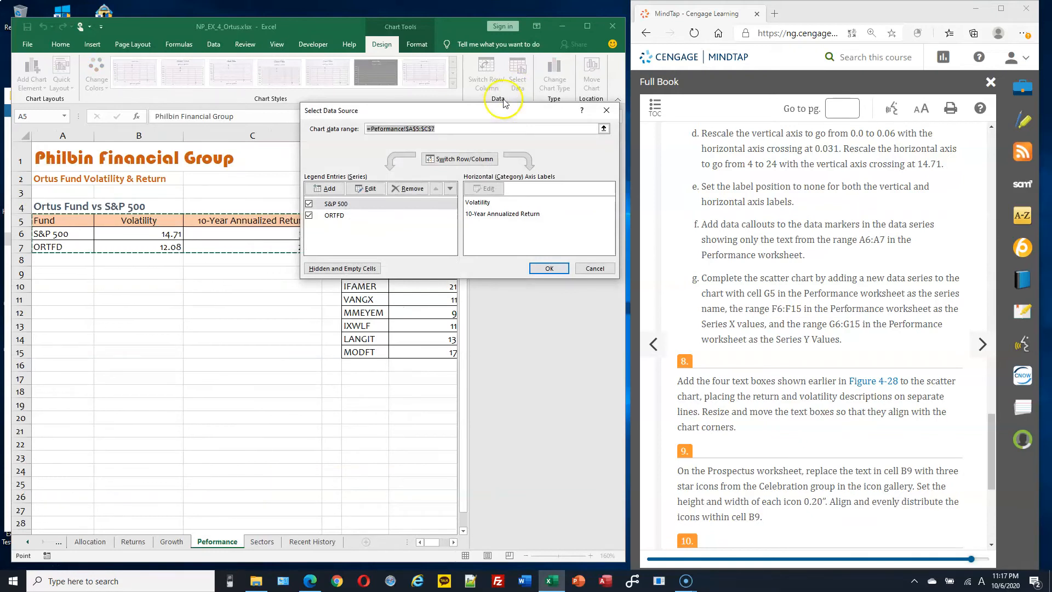
left_click(329, 190)
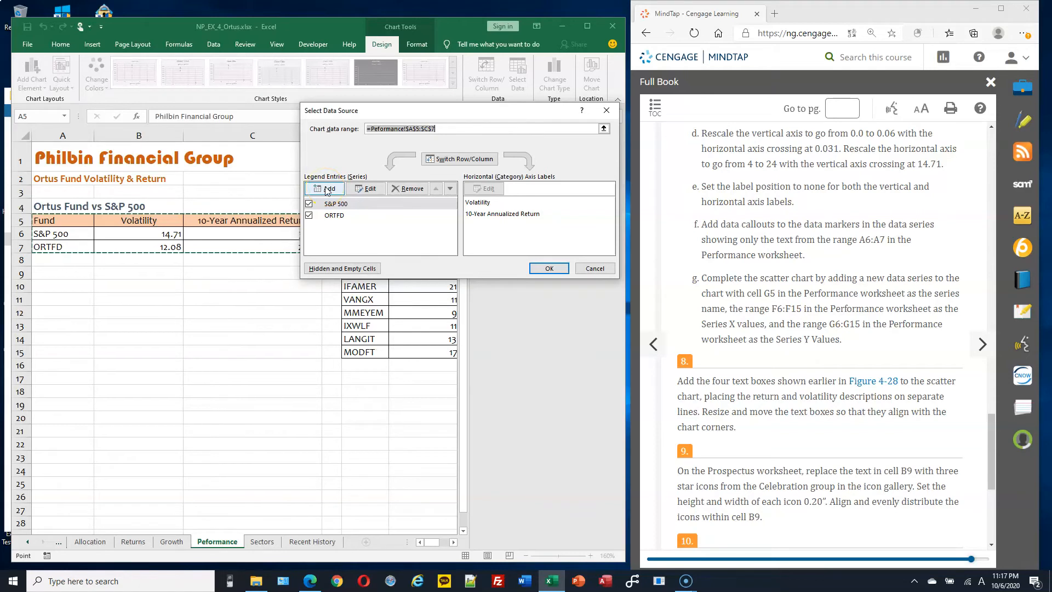
left_click(388, 172)
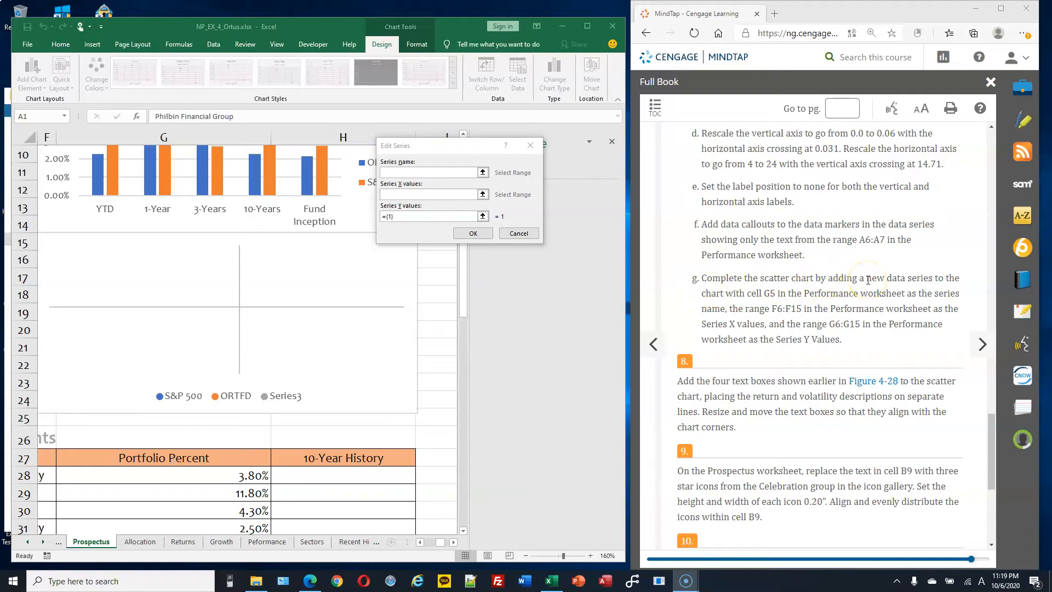
Use cell G5 of the Peformance worksheet, Other Investment Fund Returns, as the new series' name.
left_click(431, 172)
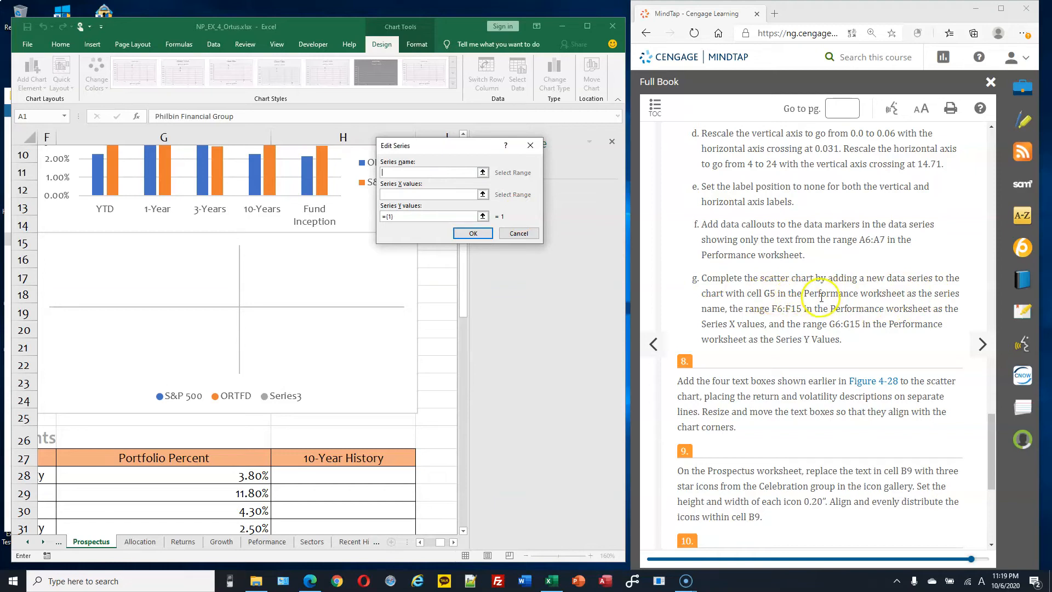
left_click(267, 542)
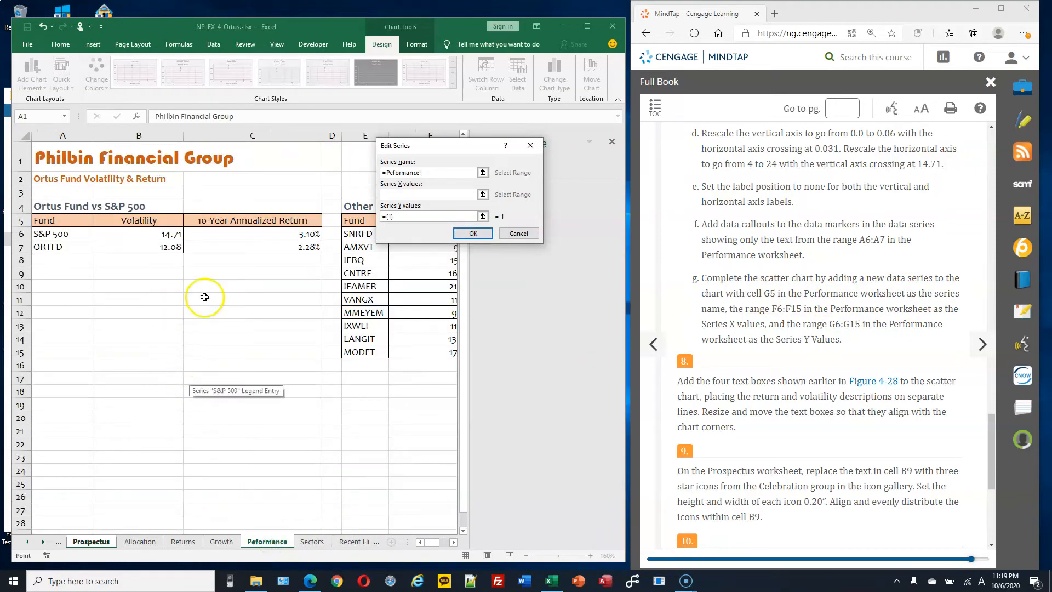
left_click_drag(465, 145, 510, 202)
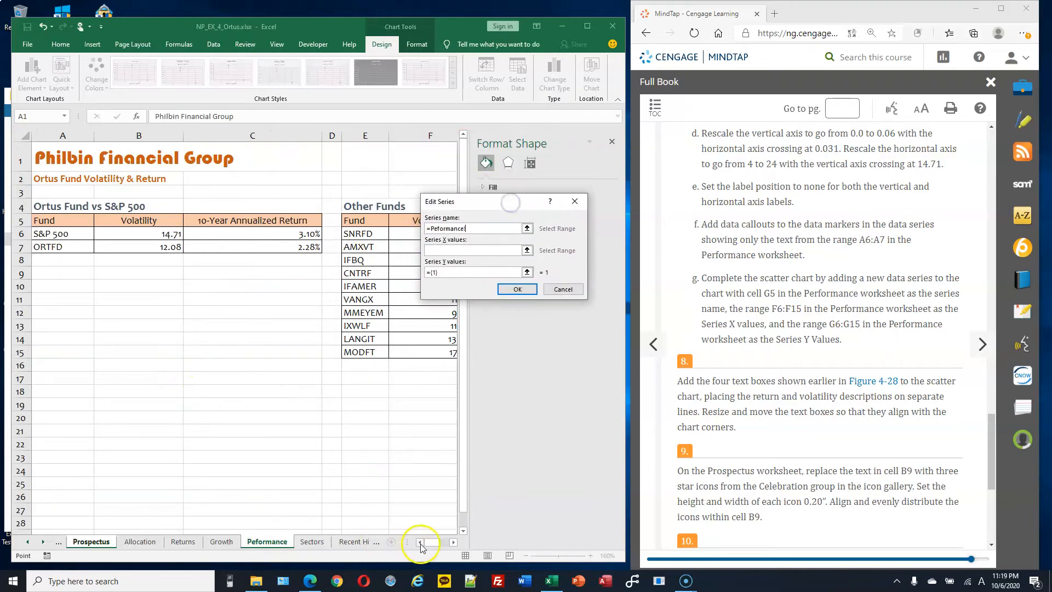
left_click(454, 542)
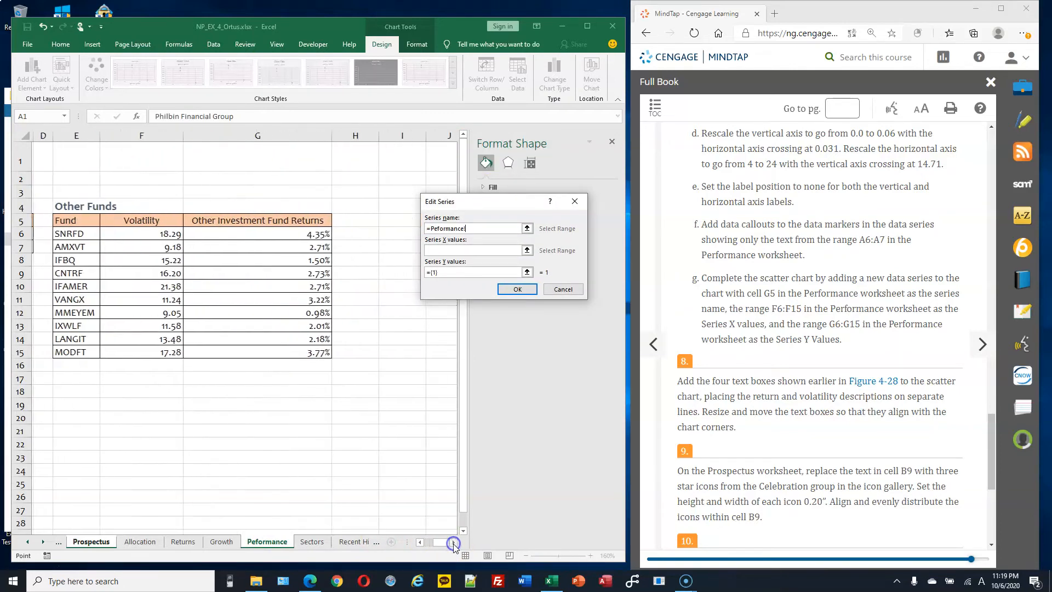
left_click(241, 221)
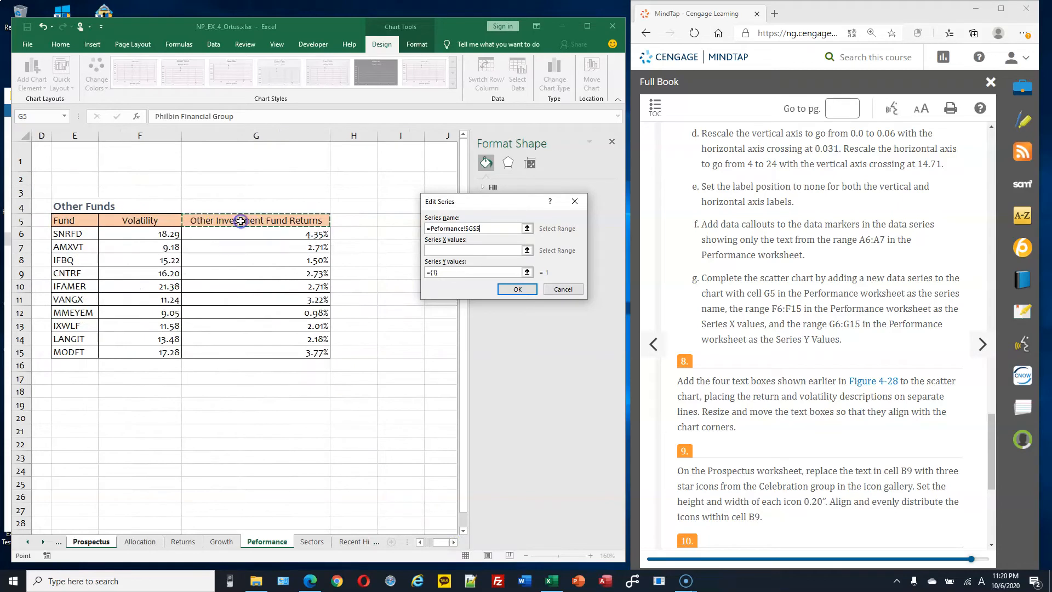
Set the new series' X values to the volatility range F6:F15 of the Peformance worksheet.
left_click(480, 229)
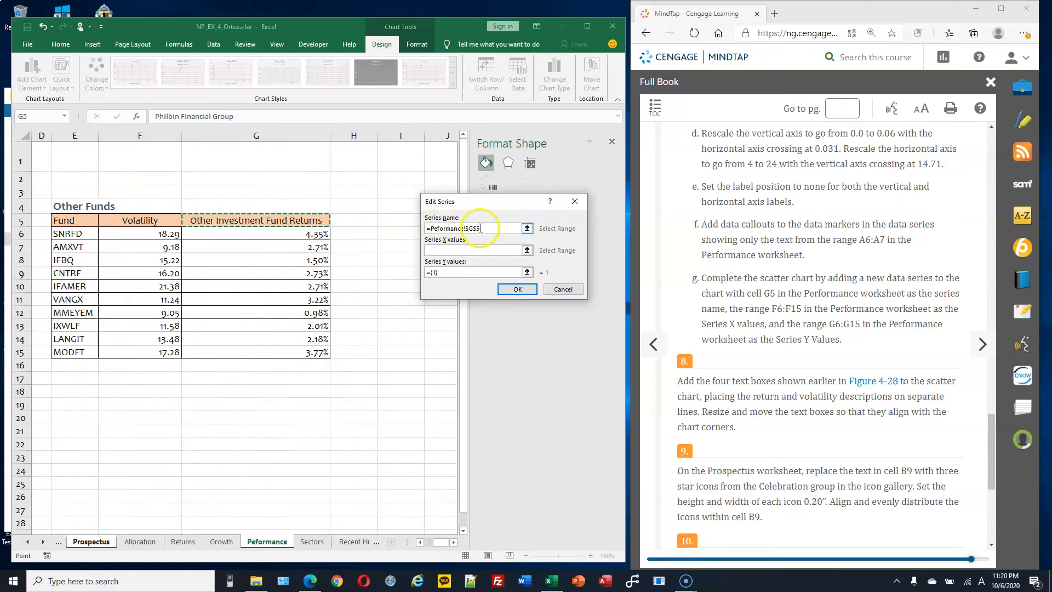
left_click(484, 251)
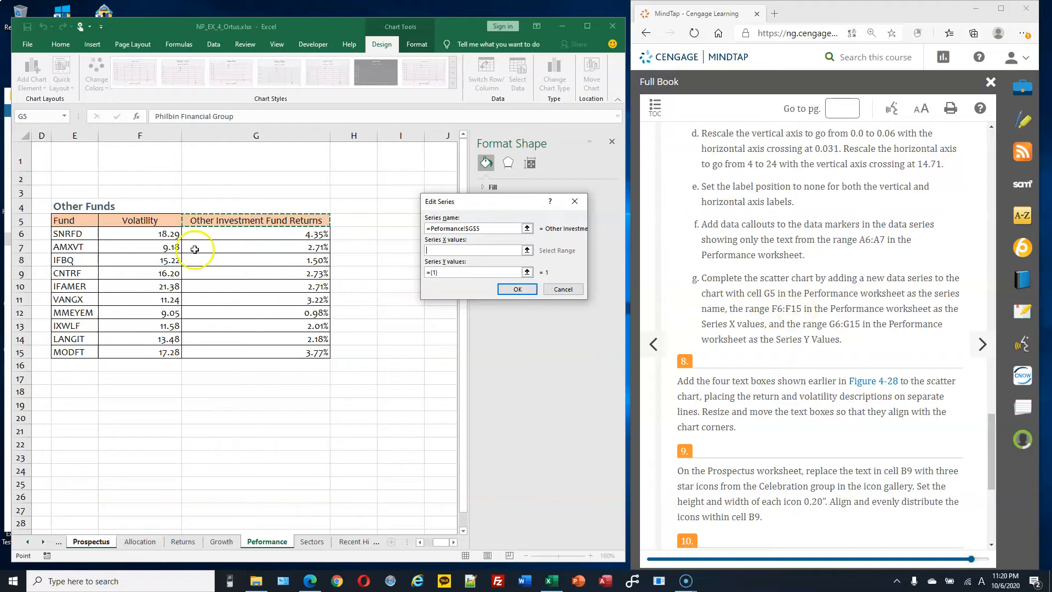
left_click_drag(156, 233, 156, 351)
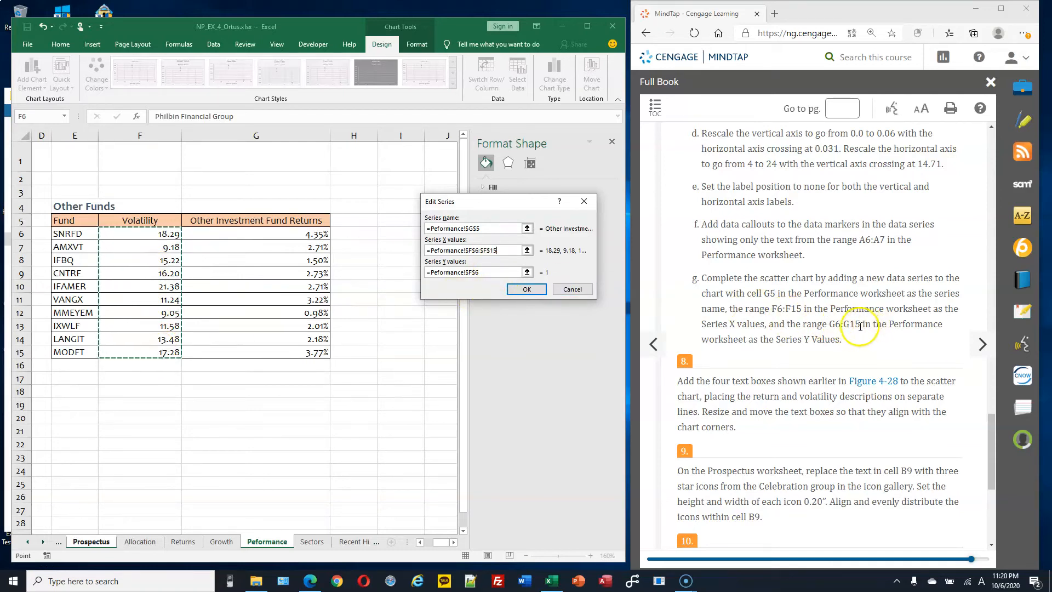
Set the new series' Y values to the range G6:G15 of the Peformance worksheet and apply the series to the scatter chart.
left_click(496, 273)
left_click_drag(471, 274, 419, 273)
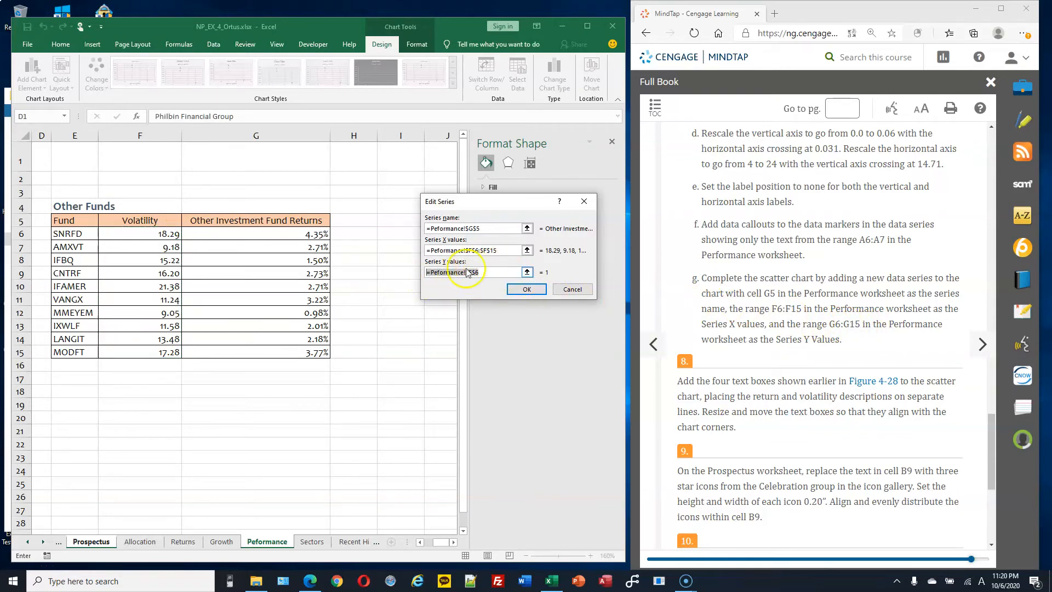
left_click_drag(286, 233, 280, 353)
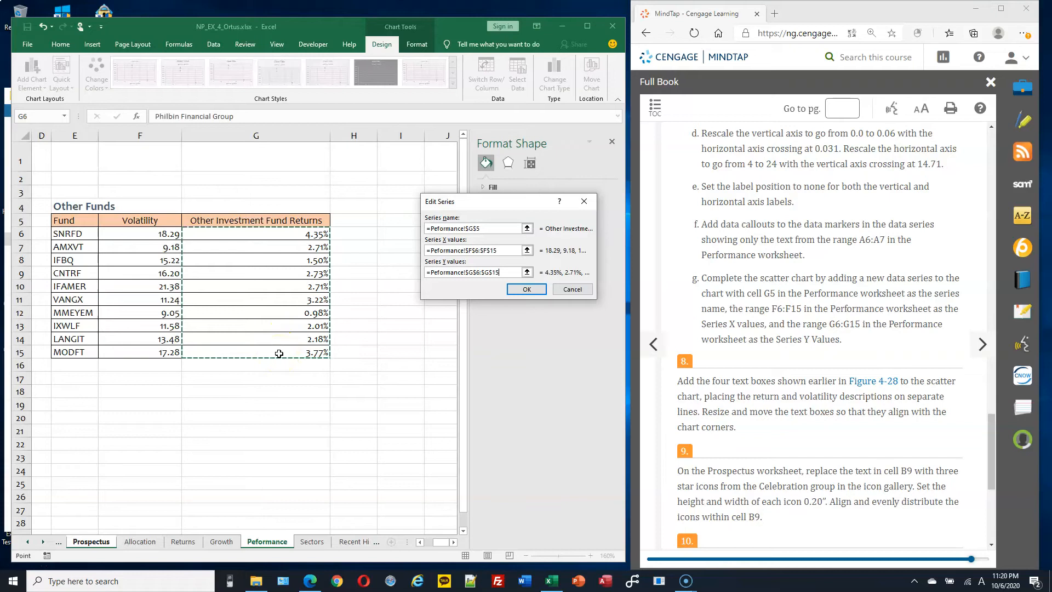
left_click(534, 291)
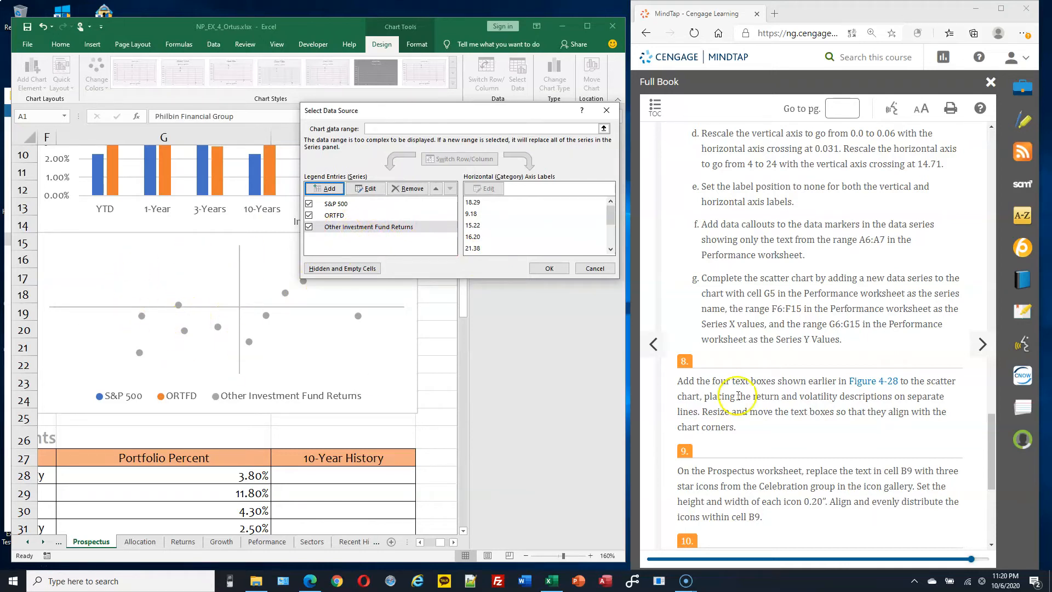
left_click(560, 268)
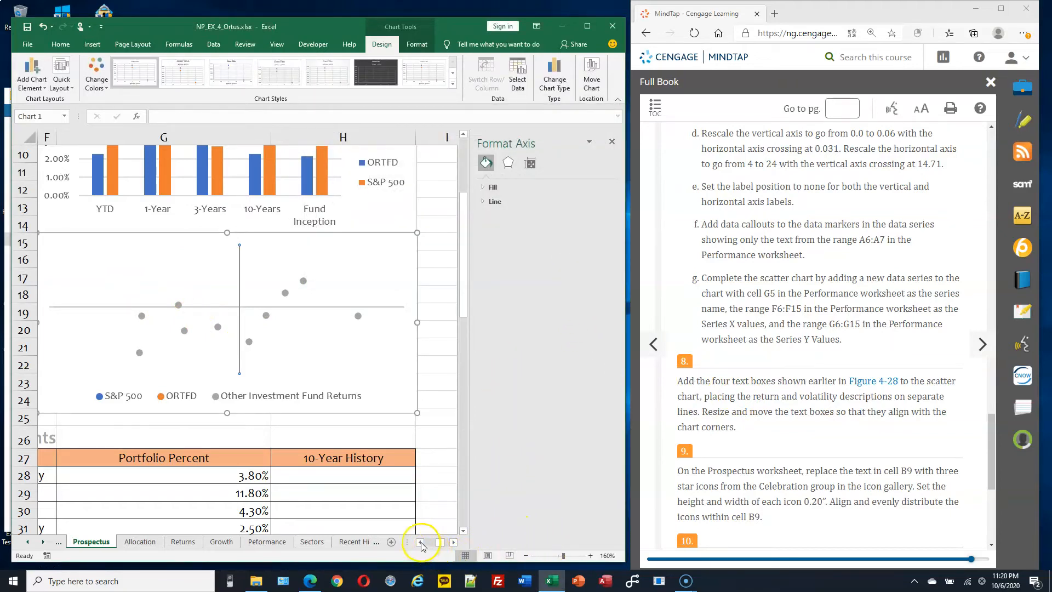
left_click(611, 142)
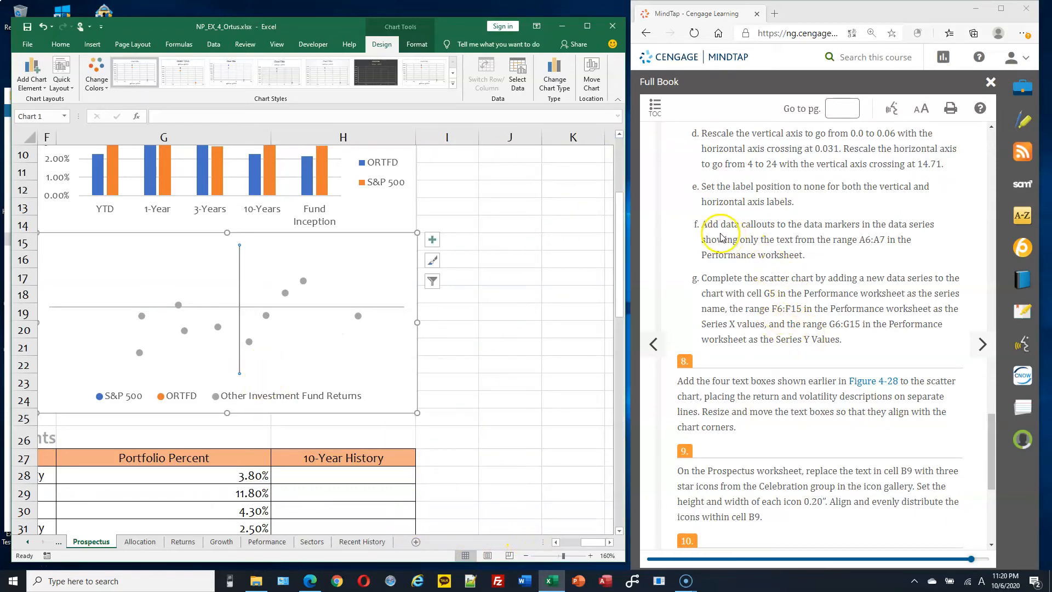
Add data callout labels to the data markers of the scatter chart.
left_click_drag(724, 225, 771, 224)
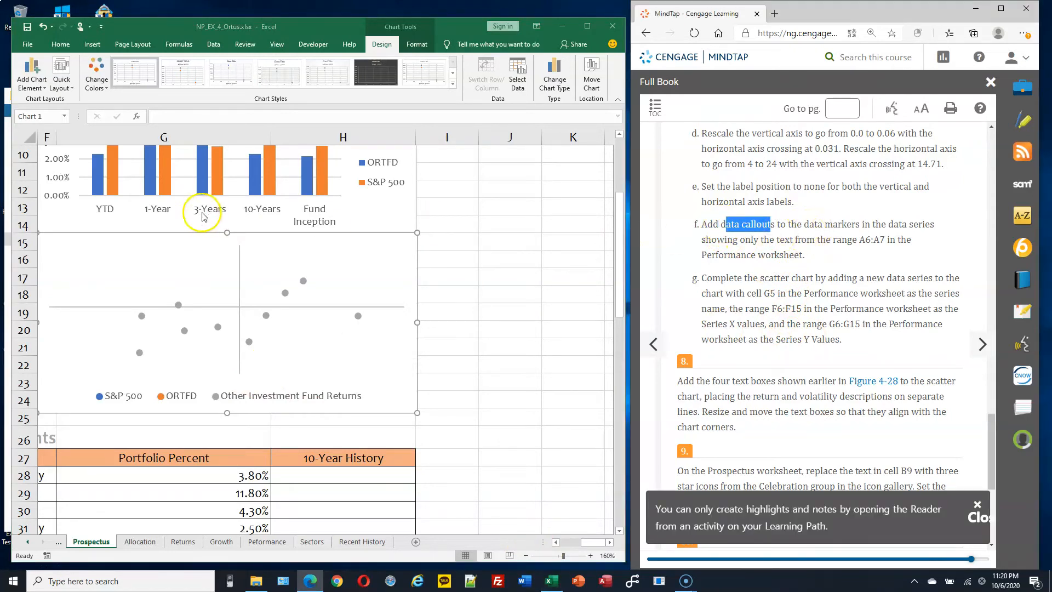
left_click(33, 85)
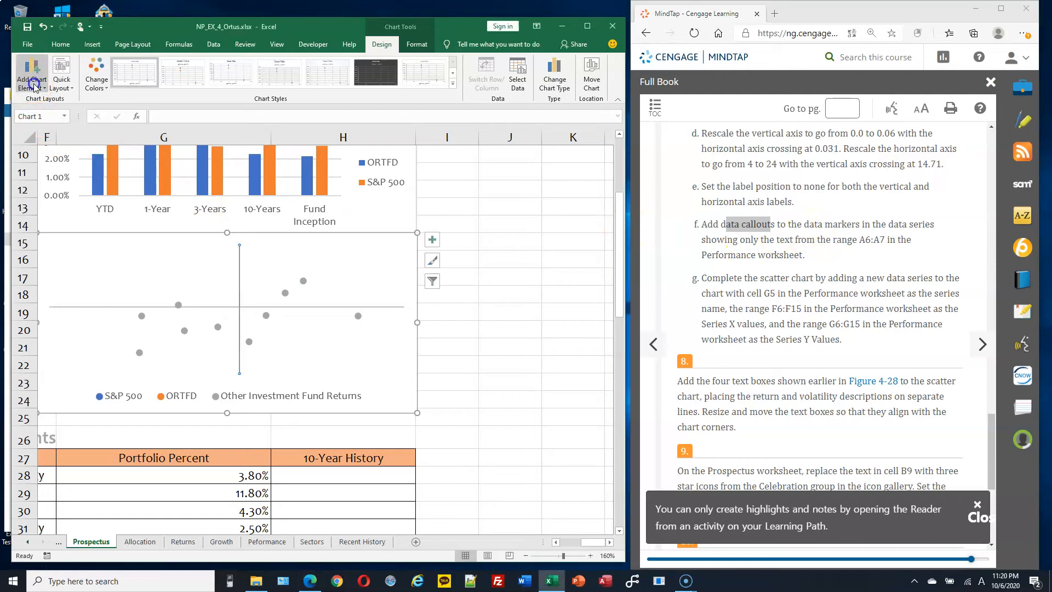
left_click(36, 88)
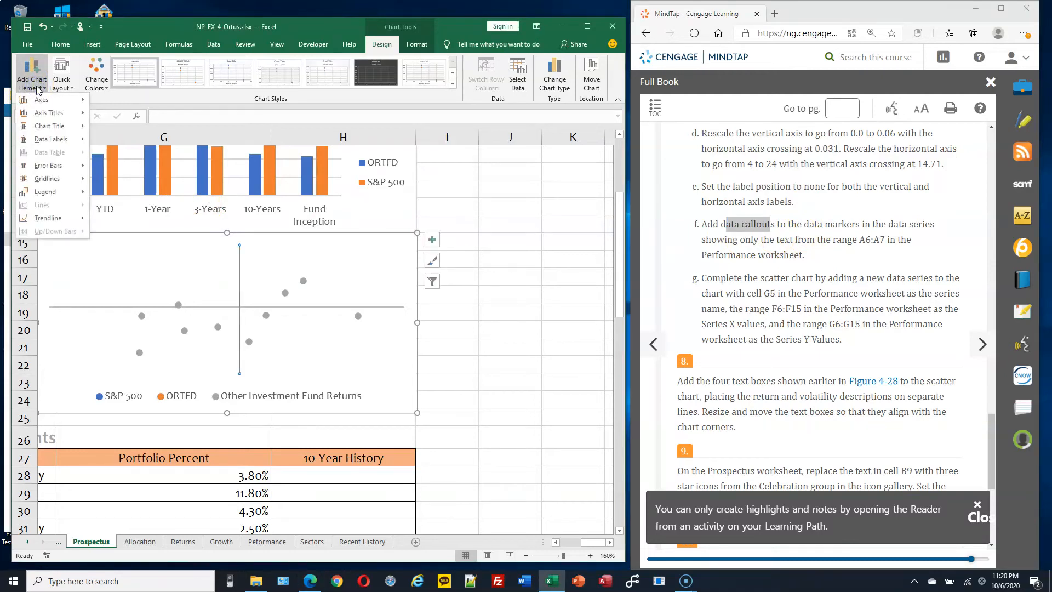
left_click(59, 140)
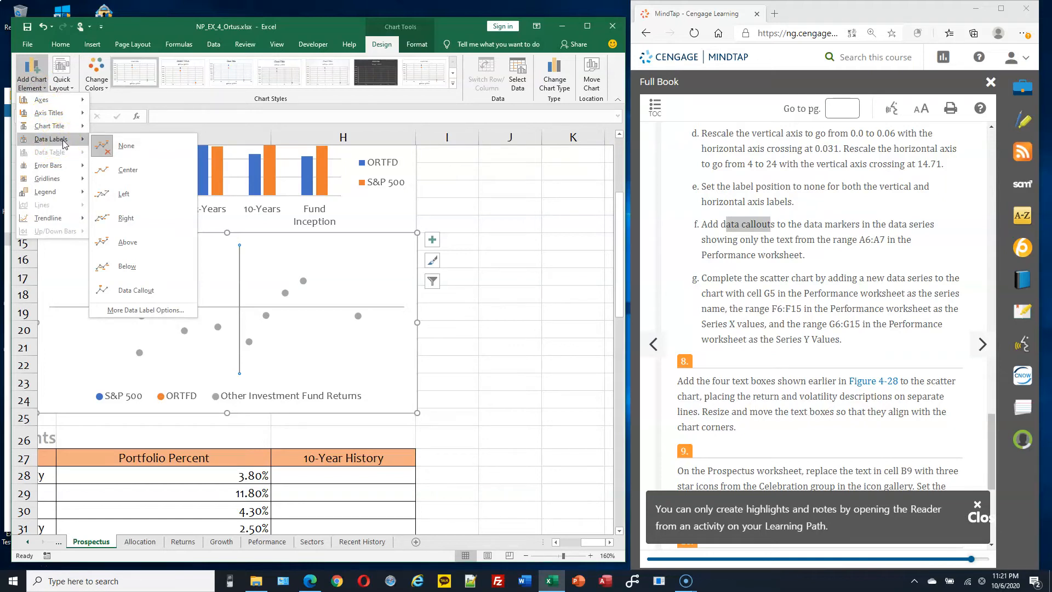
left_click(141, 296)
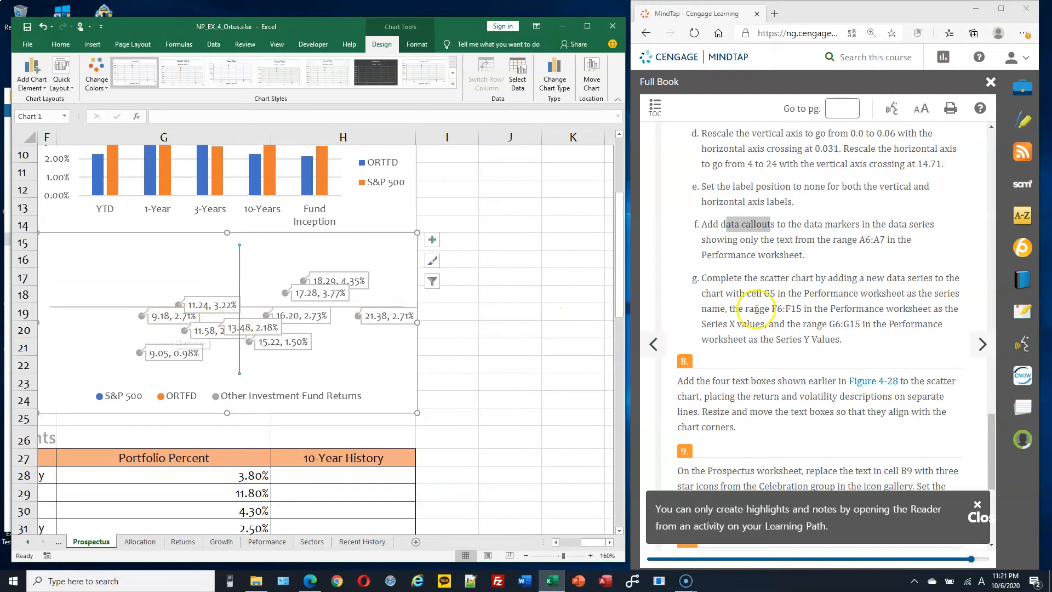
Read step 8 of the assignment and open Figure 4-28 as the reference for the four text boxes.
scroll(770, 306, "down", 2)
scroll(770, 305, "down", 1)
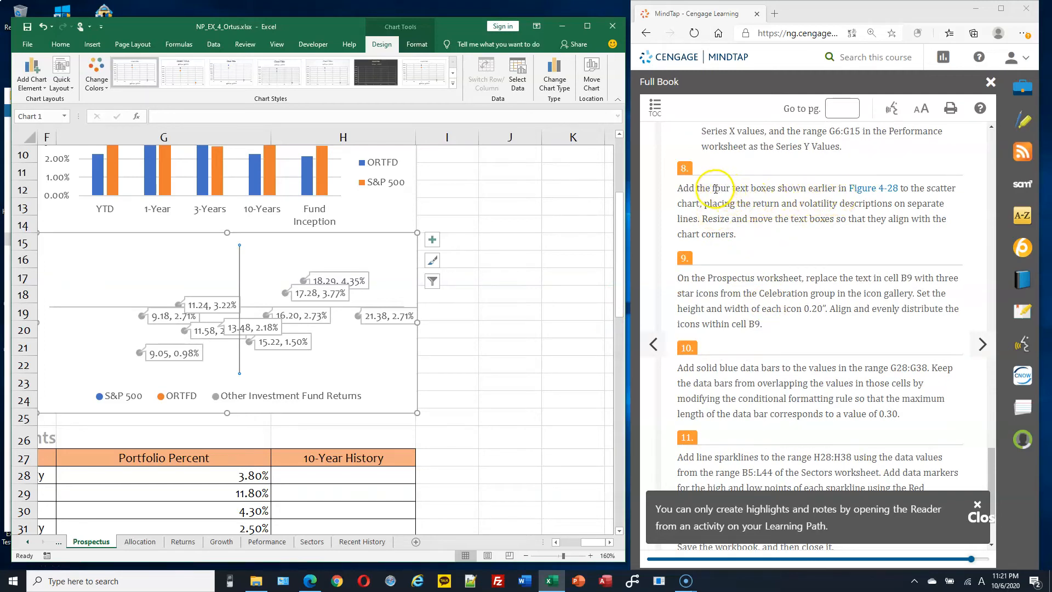
left_click_drag(715, 188, 770, 184)
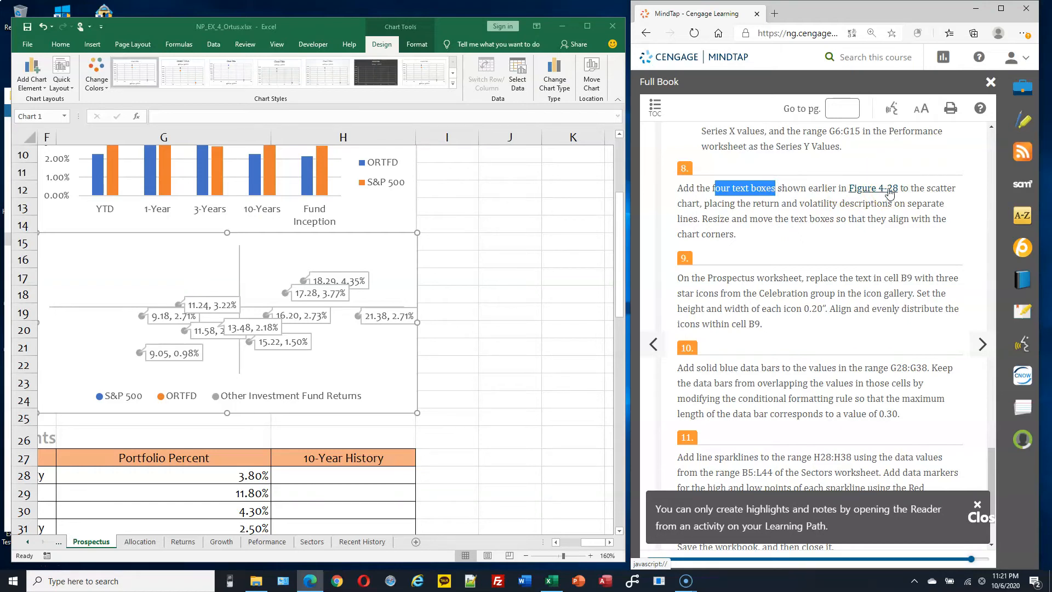
left_click(889, 191)
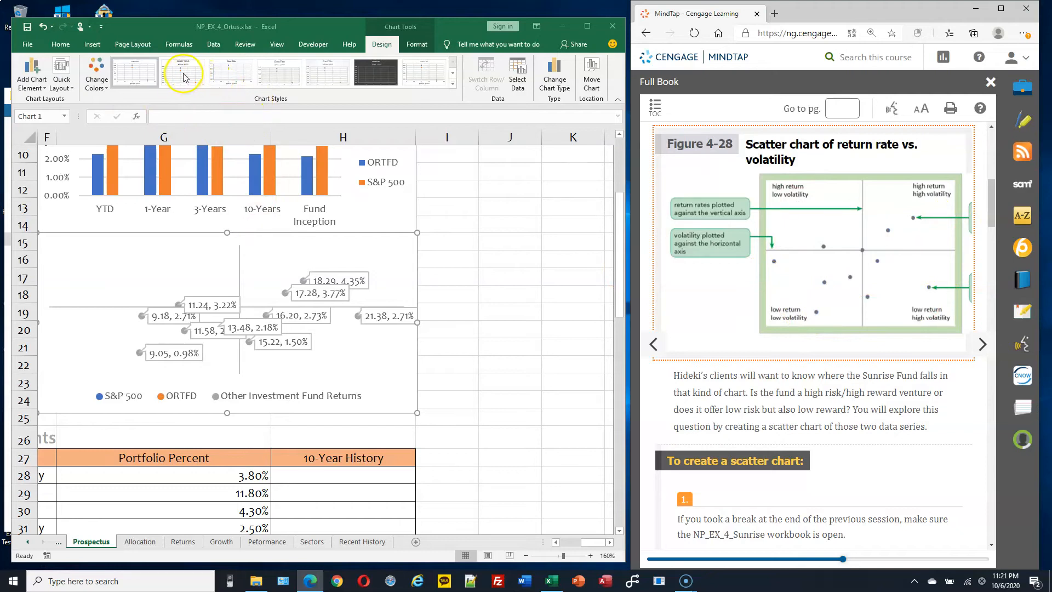
Insert a text box in the scatter chart's upper-left area with "high return" and "low volatility" on separate lines.
left_click(94, 44)
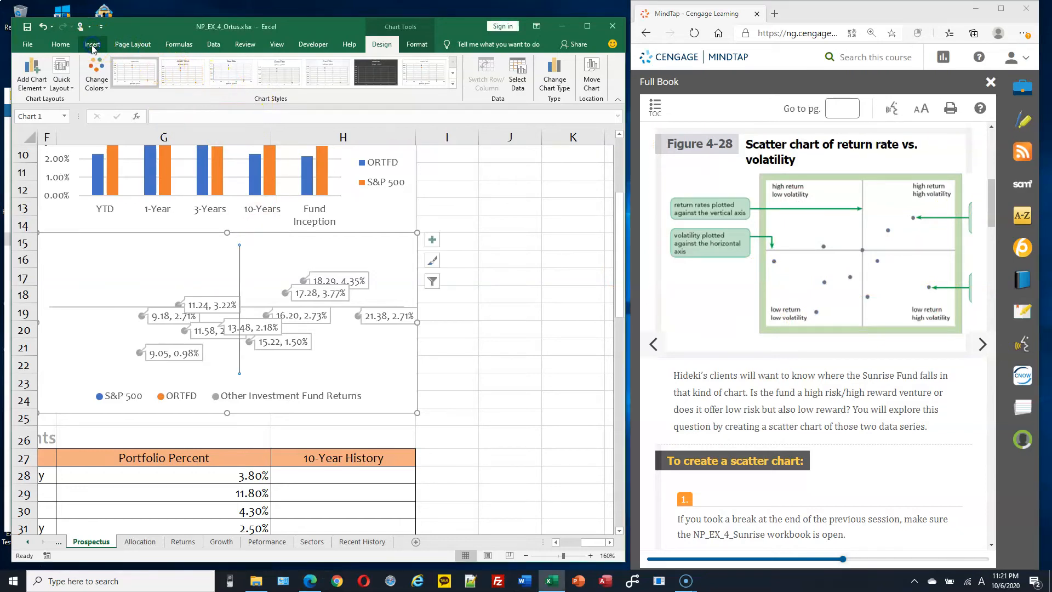
left_click(94, 46)
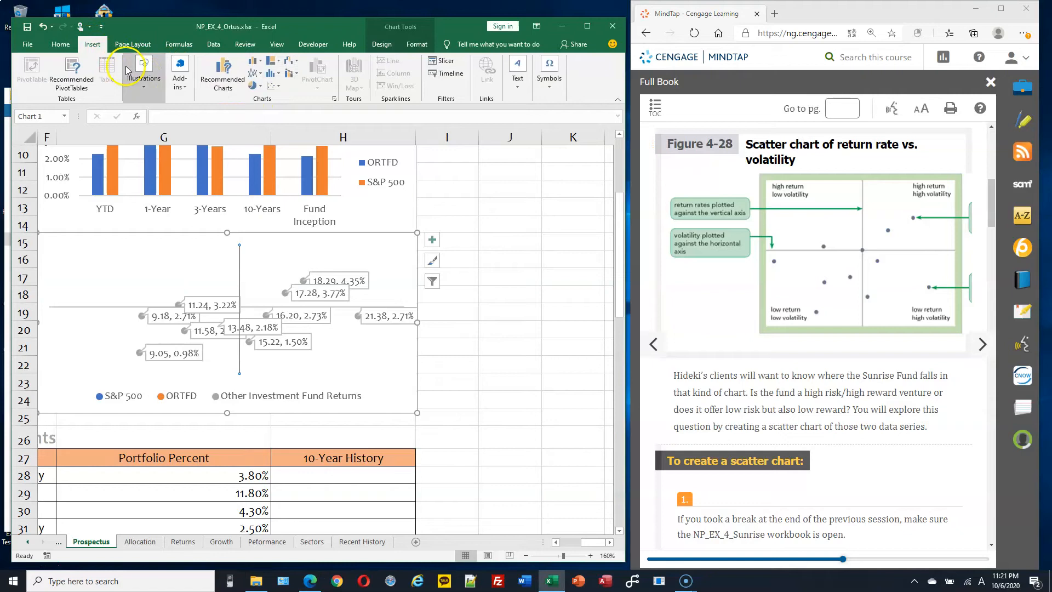
left_click(144, 89)
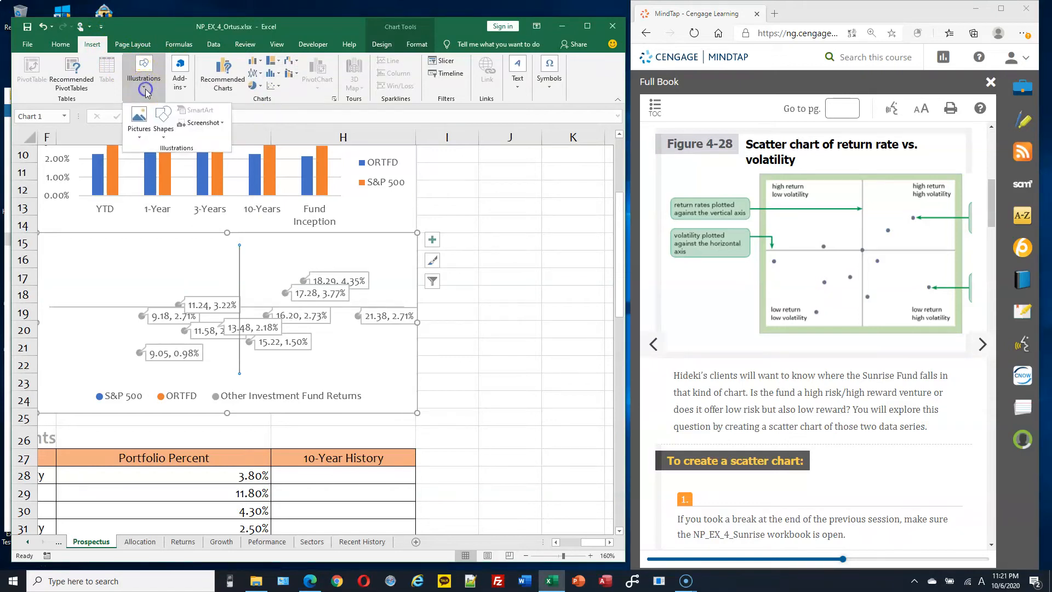
left_click(163, 134)
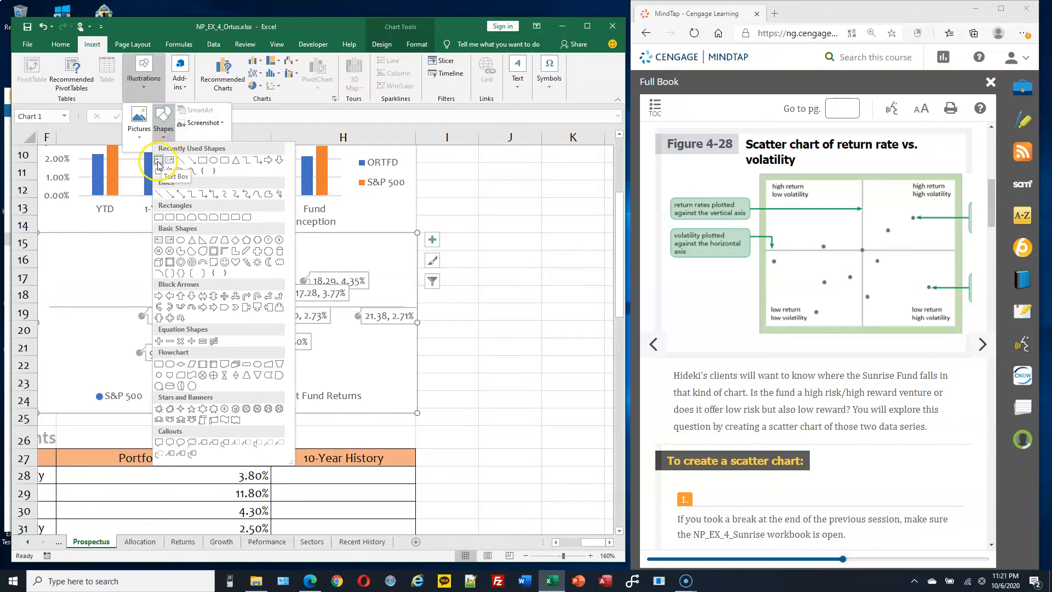
left_click(160, 160)
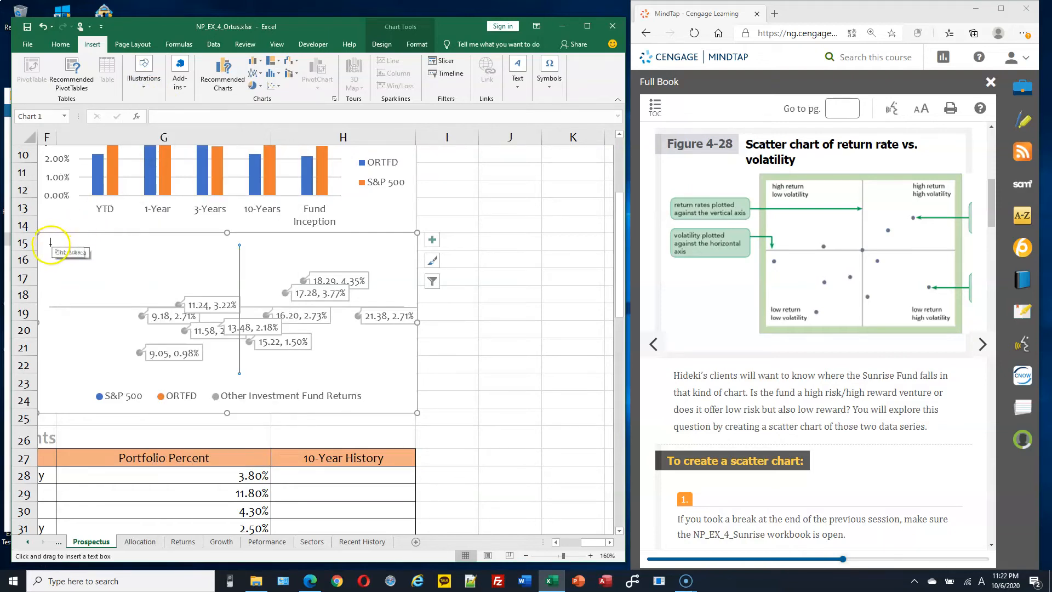
left_click_drag(46, 242, 125, 270)
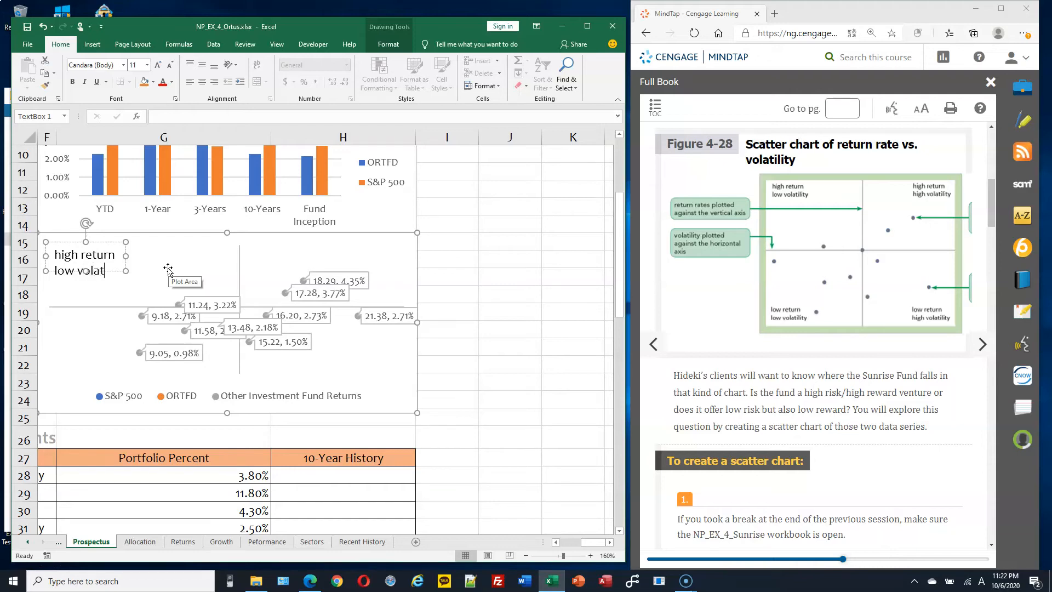
type("ty")
Resize the "high return, low volatility" text box around its text and align it with the chart's upper-left corner.
mouse_move(125, 271)
left_mouse_down()
mouse_move(141, 287)
mouse_move(109, 271)
left_mouse_up()
left_click(121, 272)
left_click(117, 270)
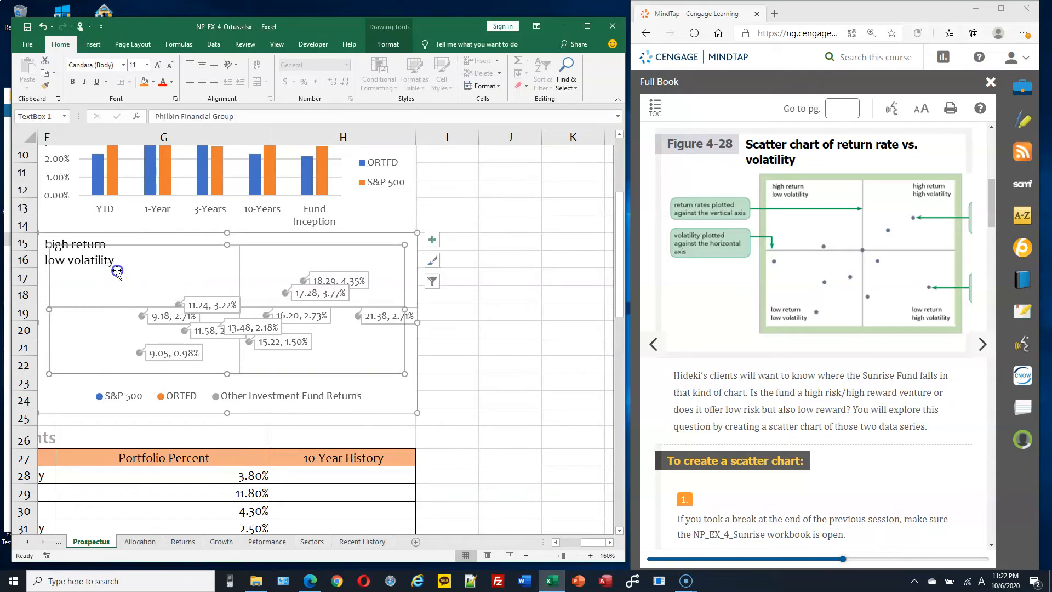
left_click(47, 242)
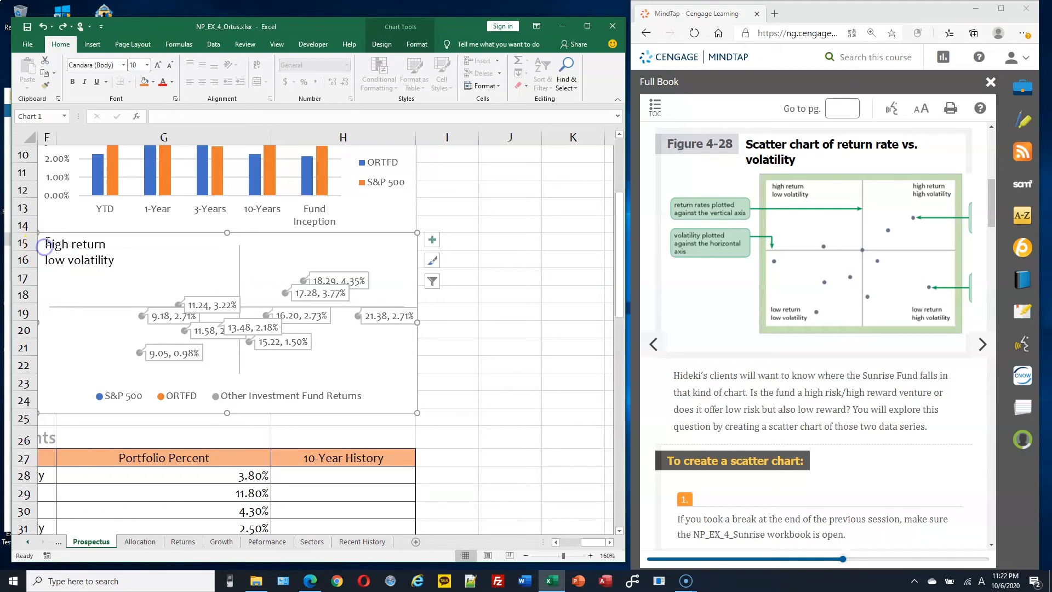
left_click_drag(120, 240, 96, 234)
left_click(90, 245)
left_click(101, 262)
left_click(126, 269)
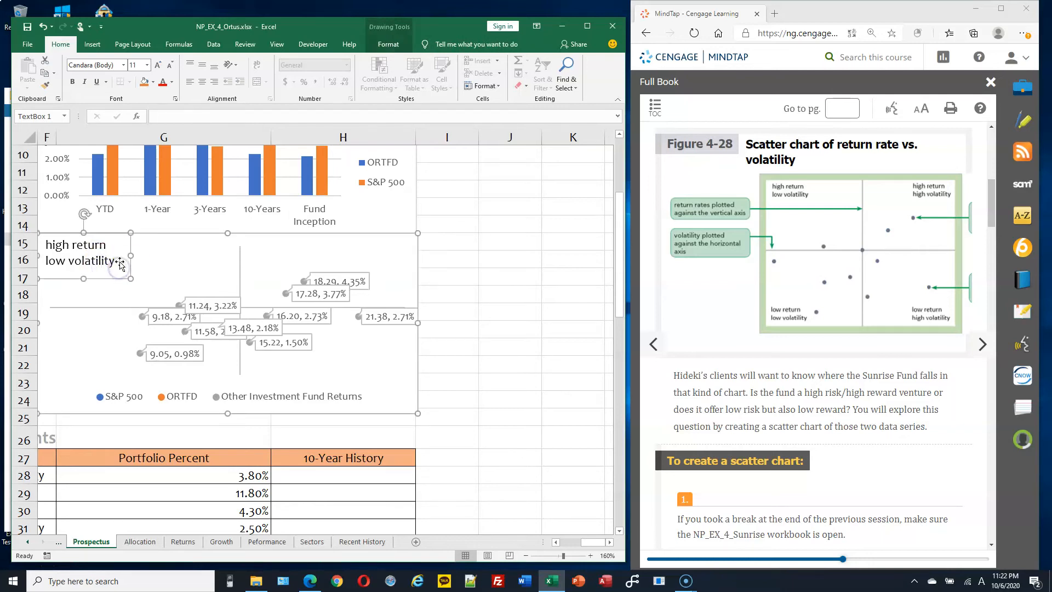
Place a copy of the text box in the chart's upper-right corner and change its second line to "high volatility".
left_click_drag(111, 279, 115, 285)
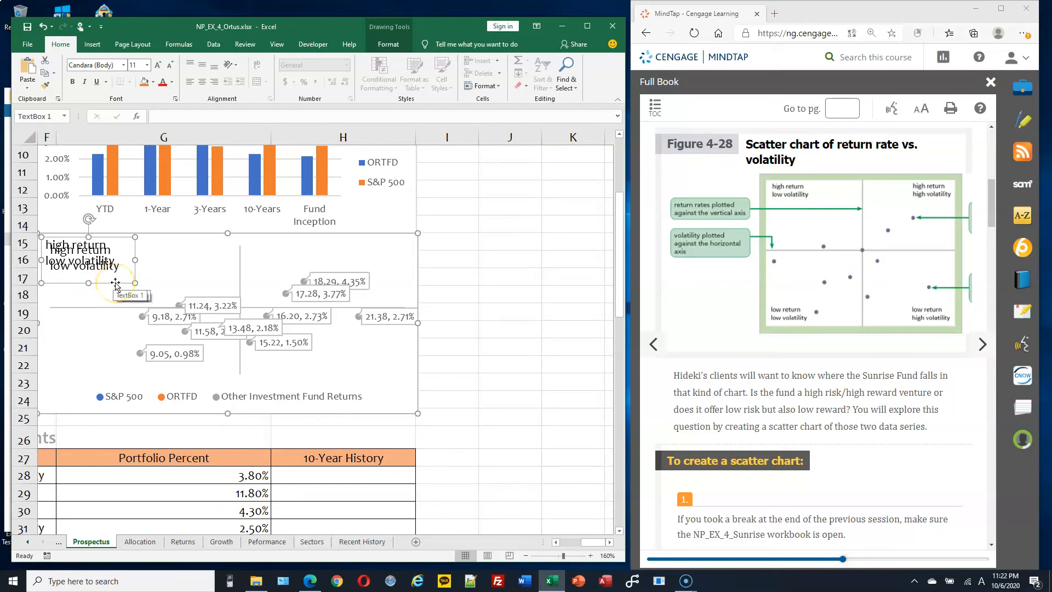
left_click_drag(115, 286, 417, 270)
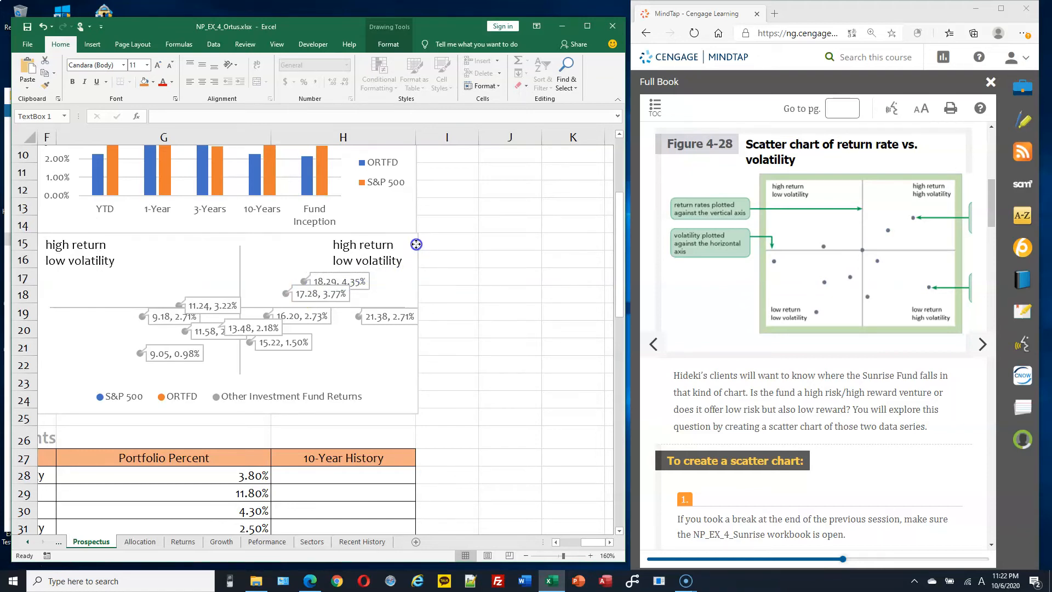
left_click_drag(416, 244, 417, 245)
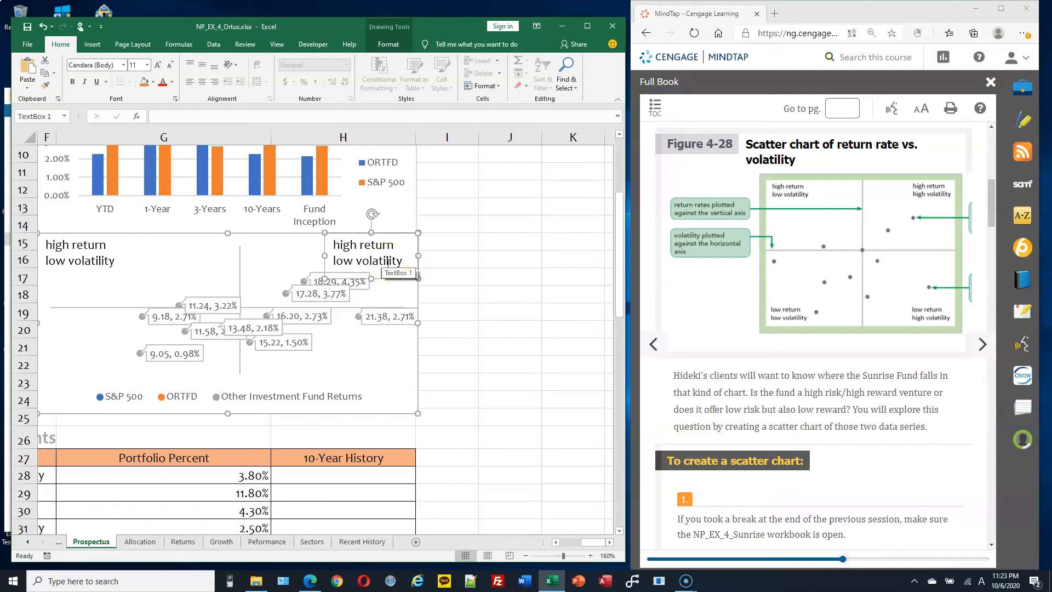
left_click(364, 255)
double_click(348, 261)
type("high")
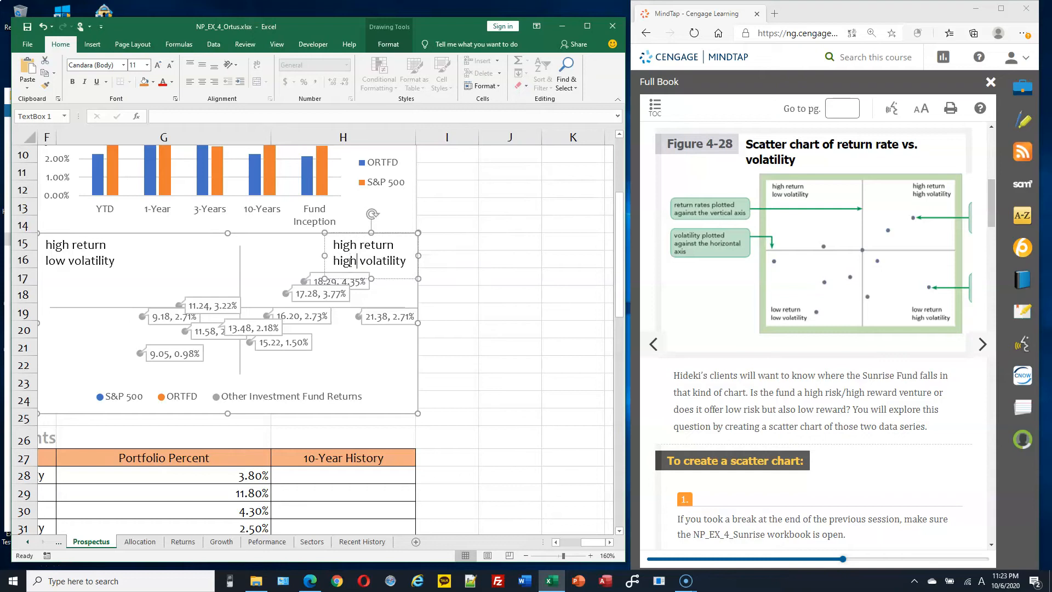
key("Return")
key("BackSpace")
left_click(398, 275)
Place a copy of the upper-left text box in the chart's lower-left corner and change its first line to "low return".
left_click(91, 252)
left_click_drag(115, 278, 55, 419)
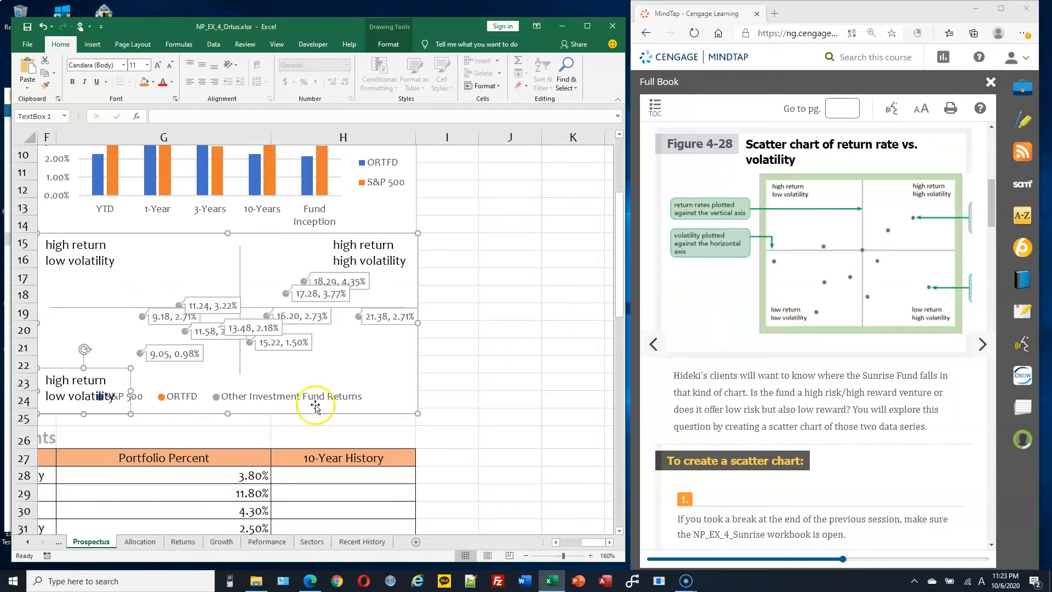
left_click(59, 380)
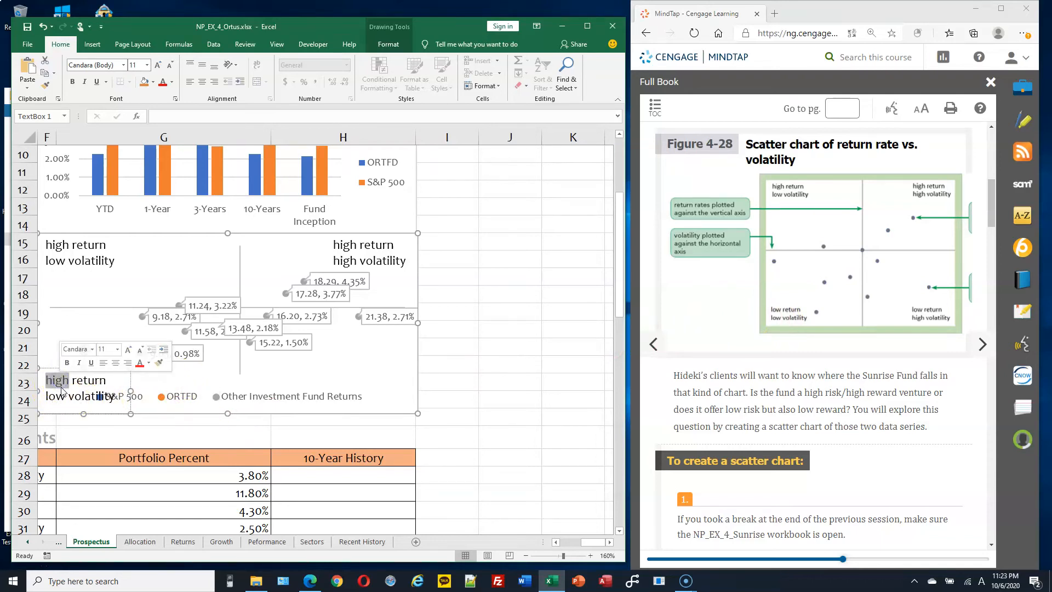
type("low")
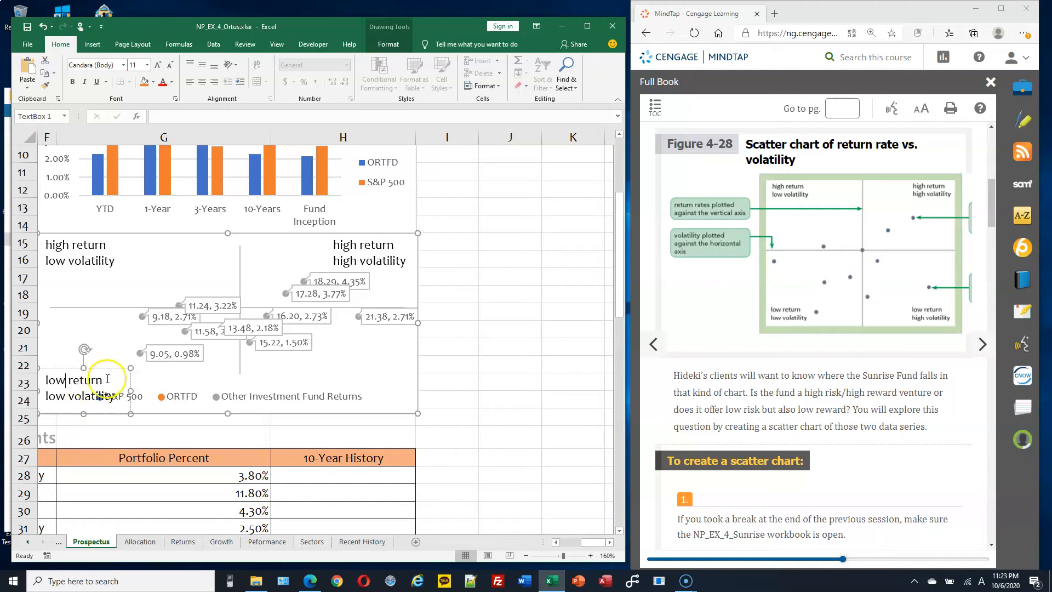
left_click(87, 356)
left_click(64, 396)
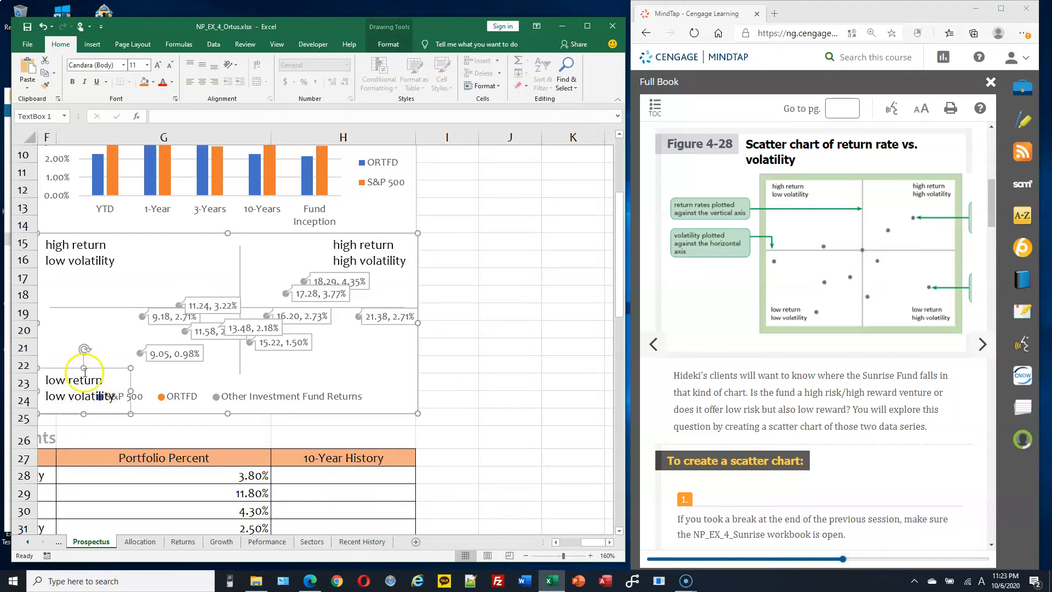
Place a copy of the lower-left text box in the scatter chart's lower-right corner and change its second line to "high volatility".
left_click_drag(69, 370, 73, 240)
left_click_drag(115, 285, 420, 423)
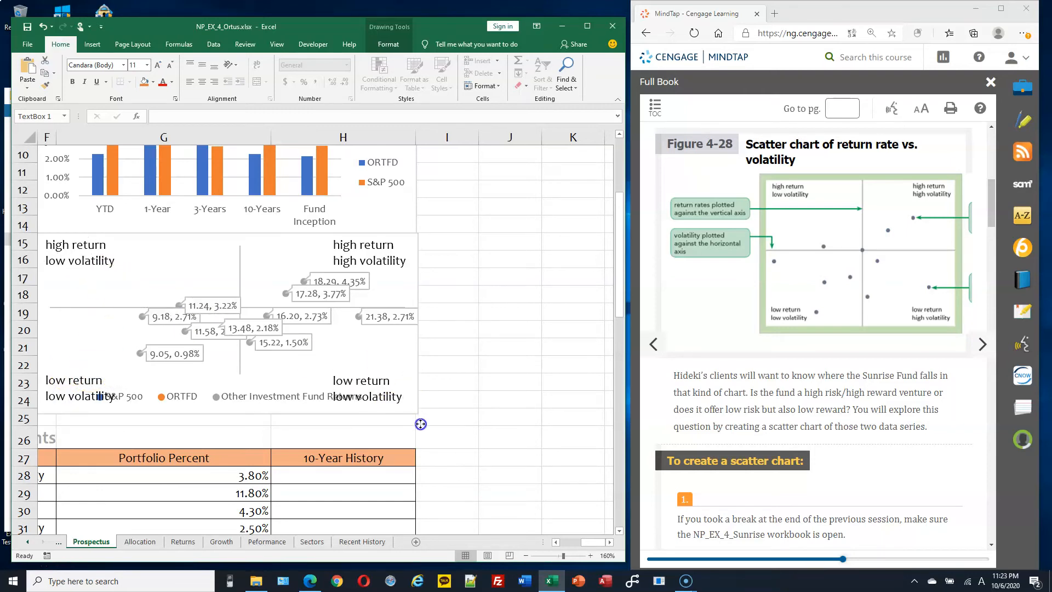
left_click(372, 392)
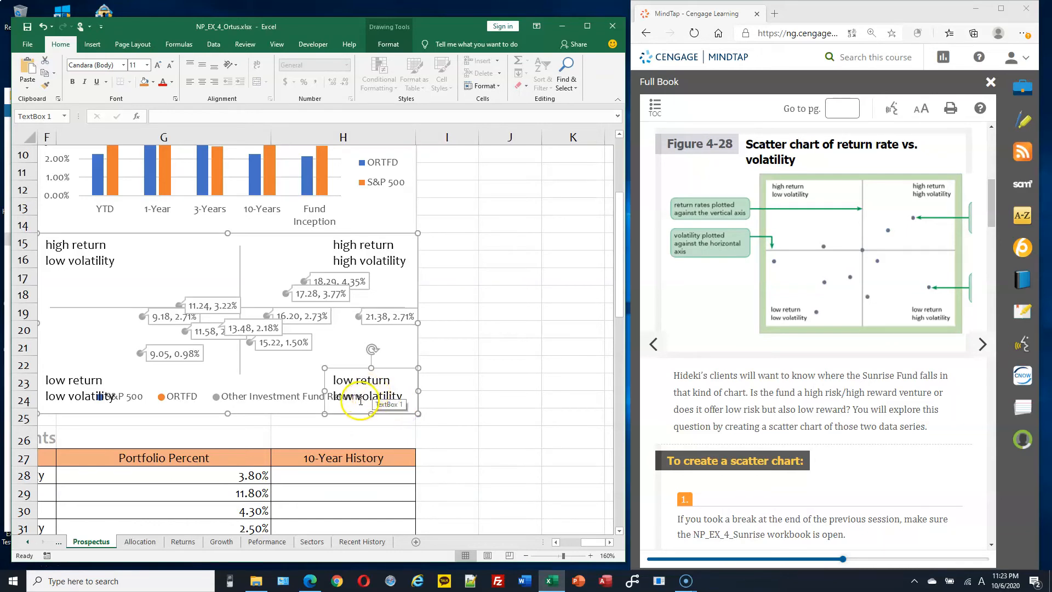
left_click_drag(333, 396, 354, 397)
type("high")
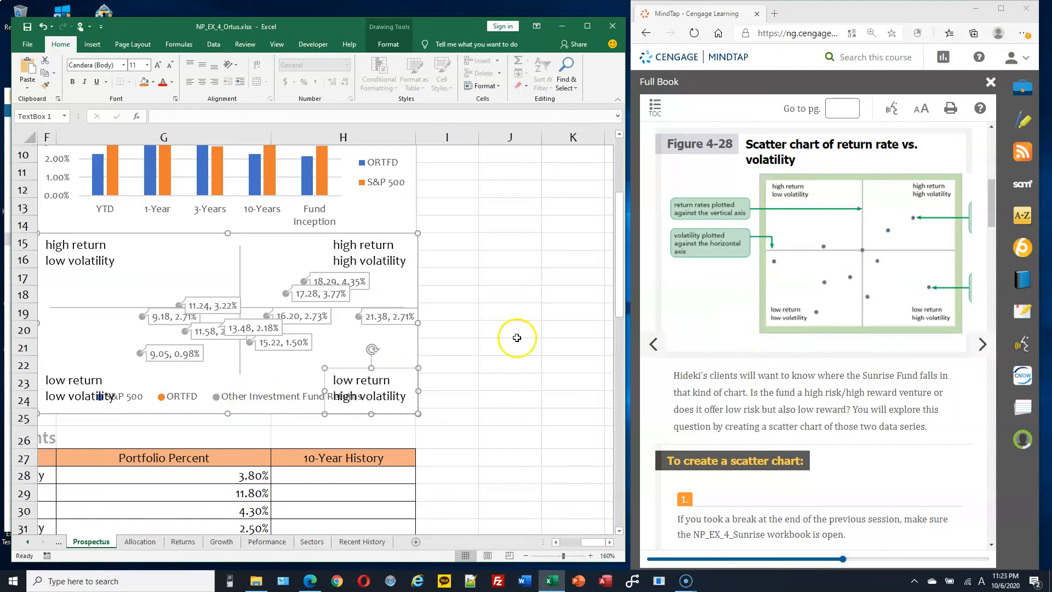
Switch to the MindTap reader in the browser and go back from Figure 4-28 to the numbered assignment steps.
left_click(746, 371)
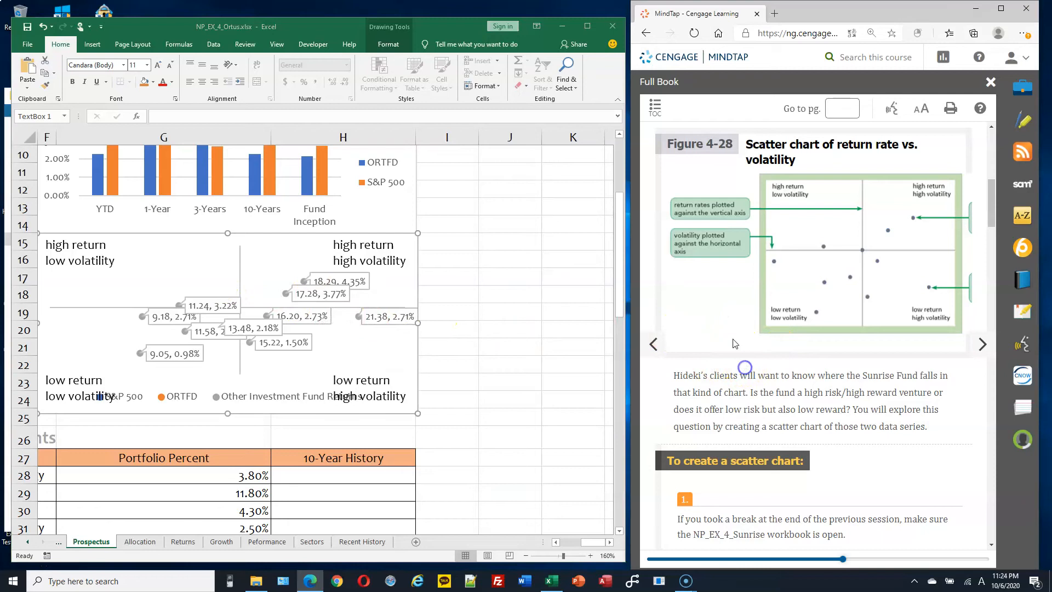
left_click(645, 34)
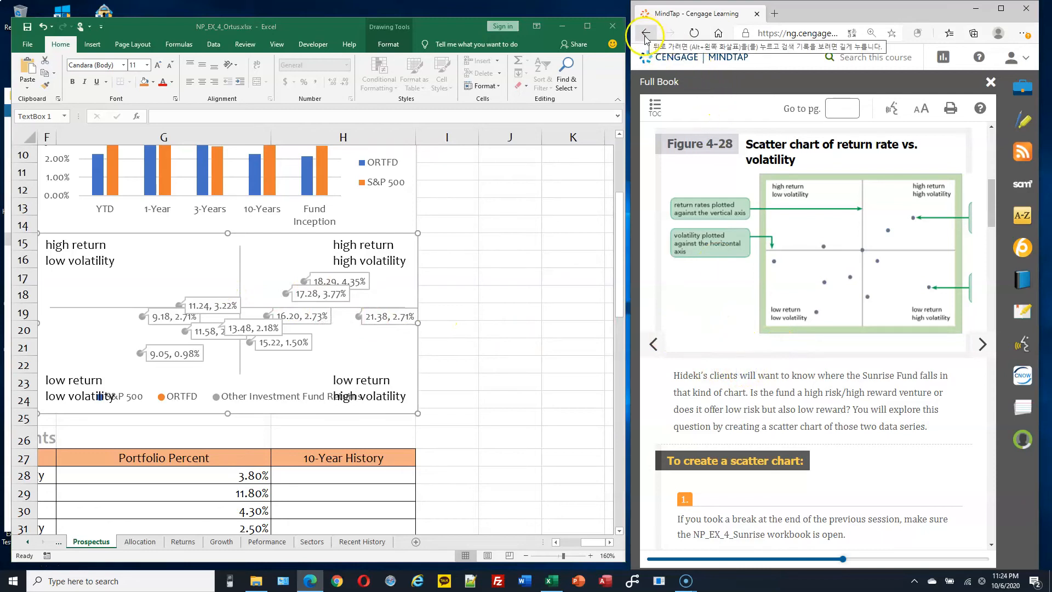
left_click(641, 40)
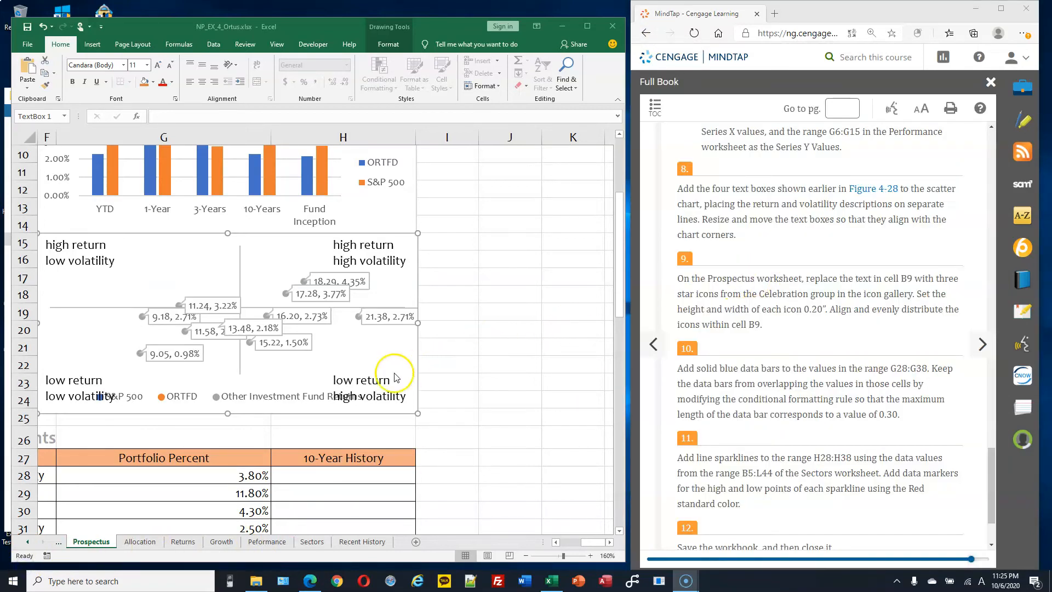
Remove the legend from the scatter chart and close the chart area formatting options.
left_click(189, 399)
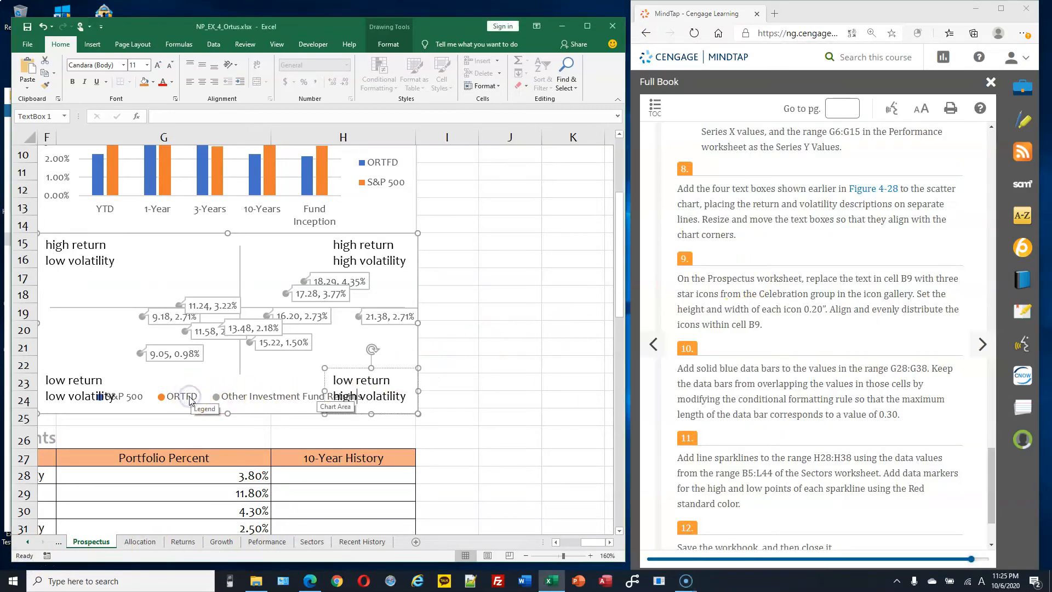
left_click(190, 399)
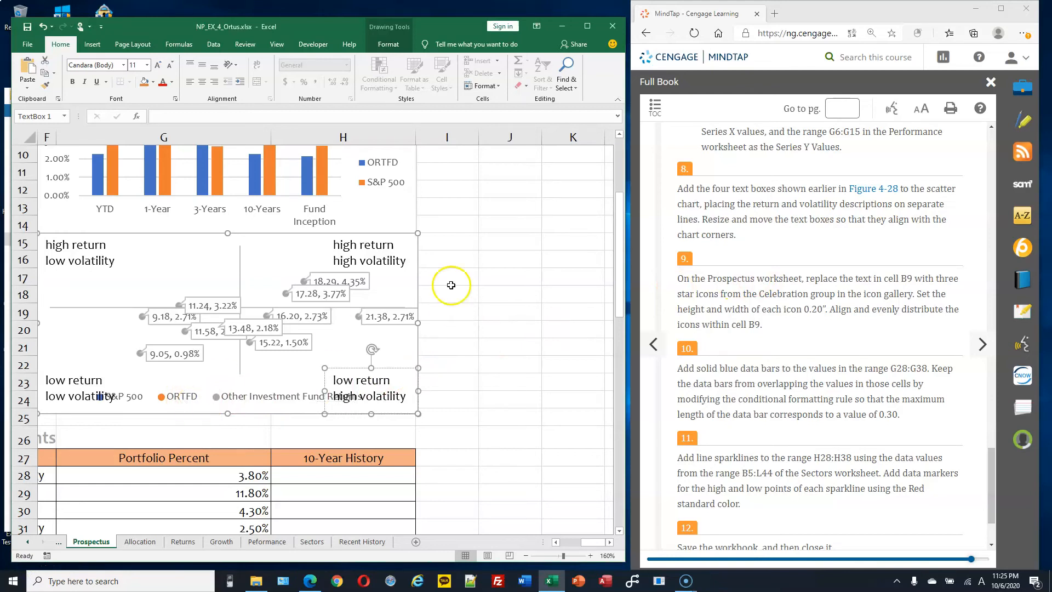
left_click(216, 249)
left_click(274, 239)
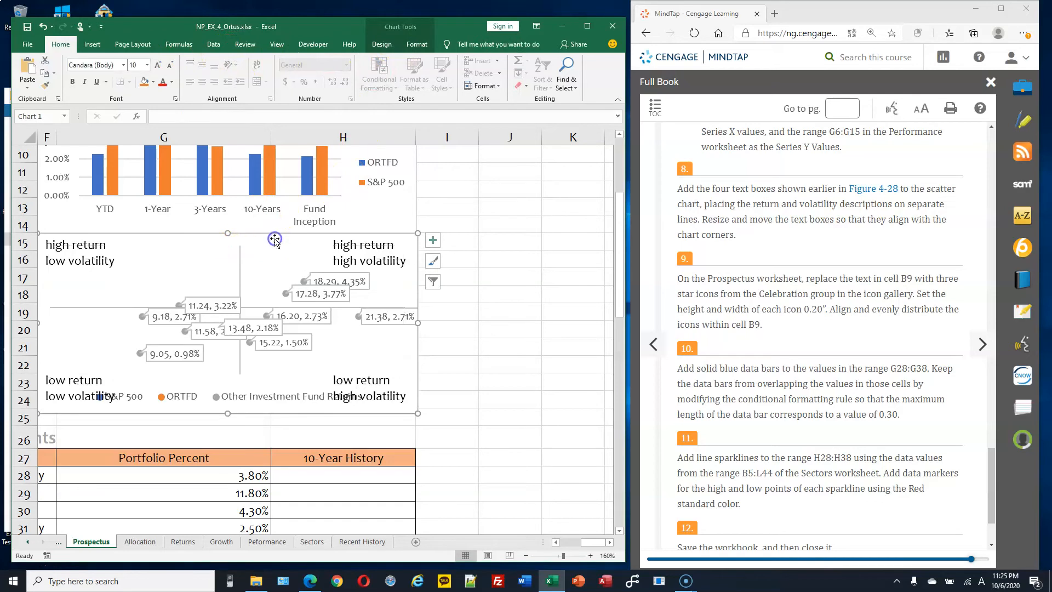
double_click(274, 239)
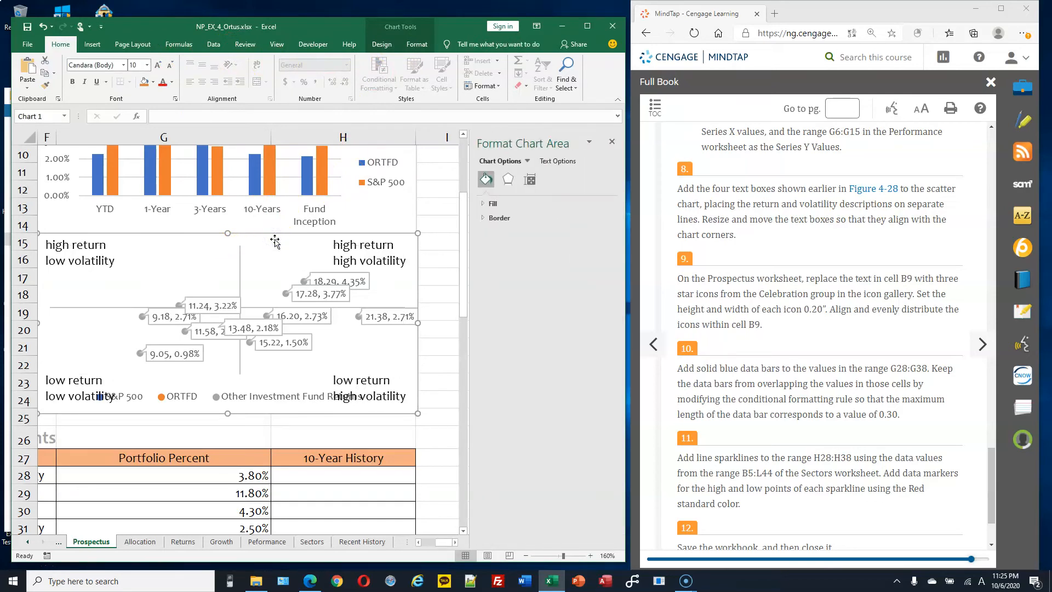
left_click(275, 241)
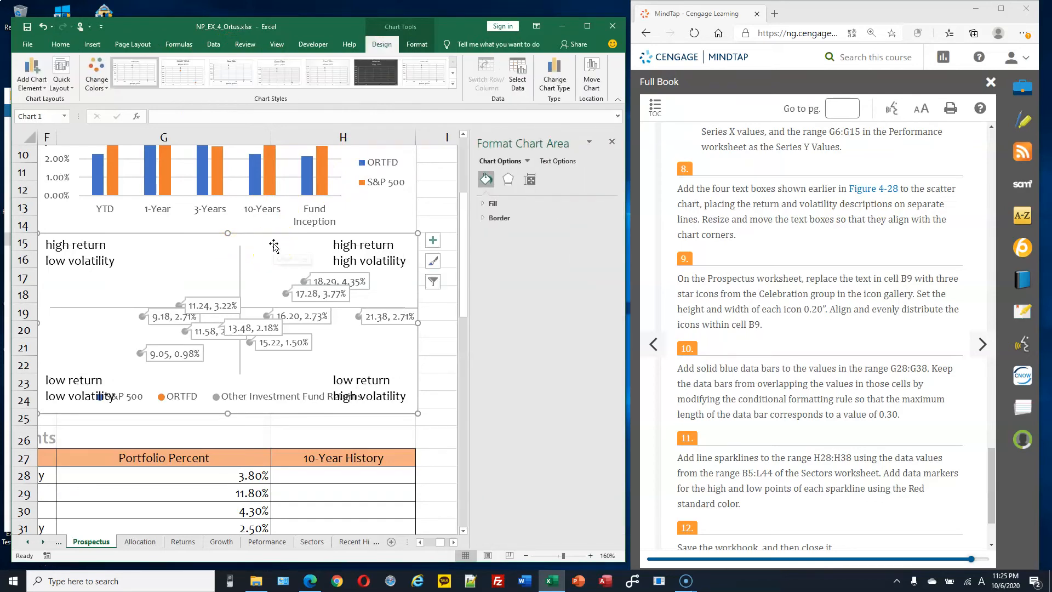
left_click(30, 87)
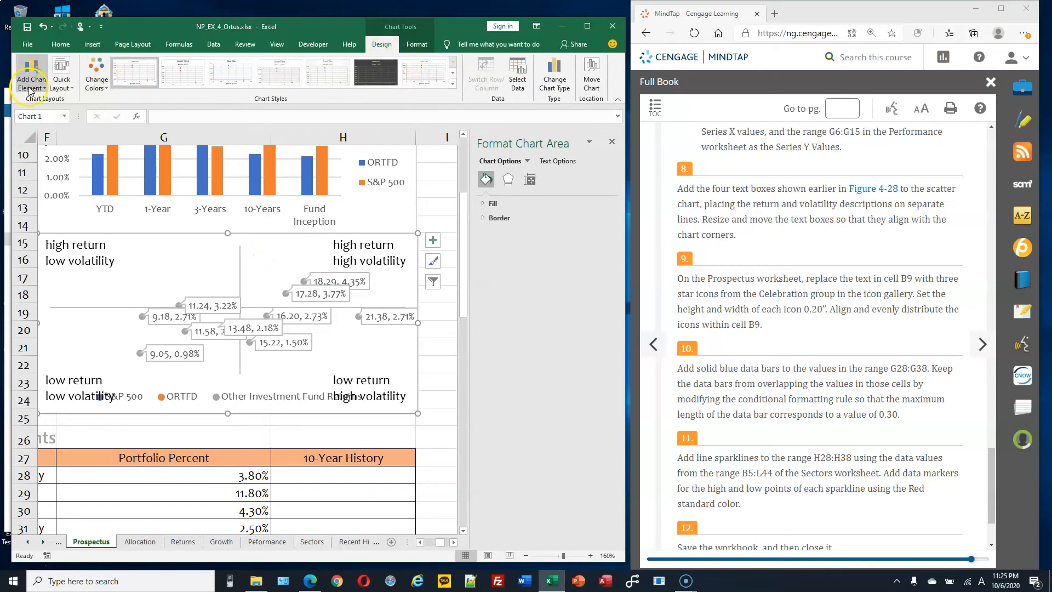
left_click(30, 87)
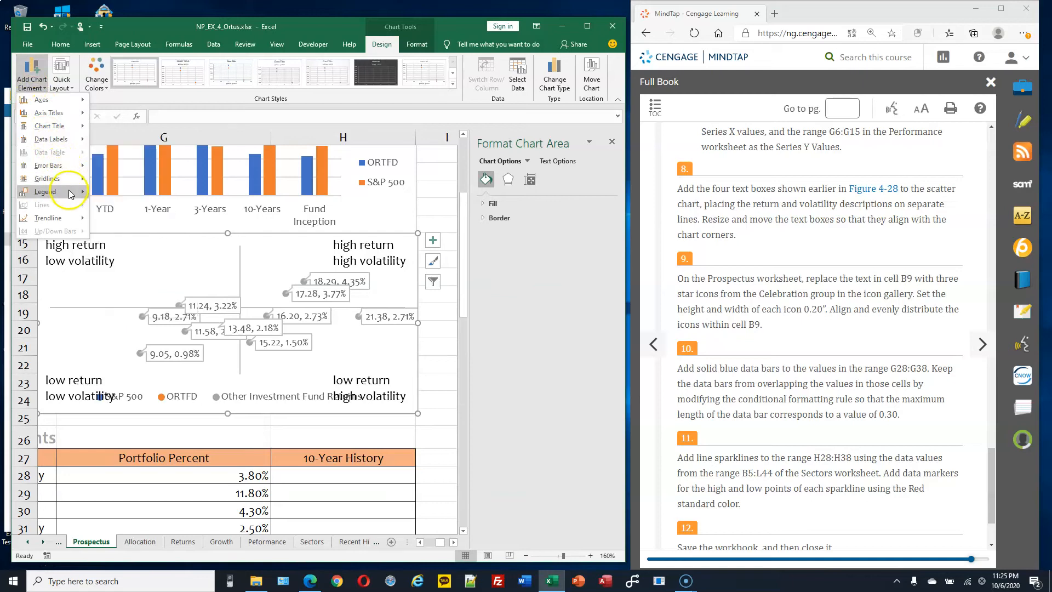
mouse_move(71, 193)
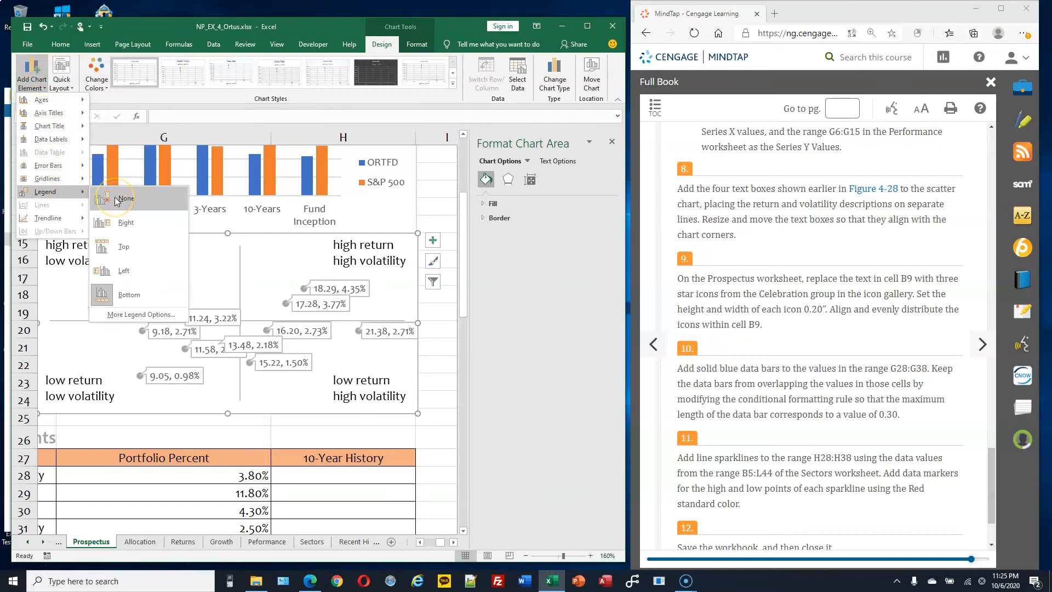
left_click(117, 200)
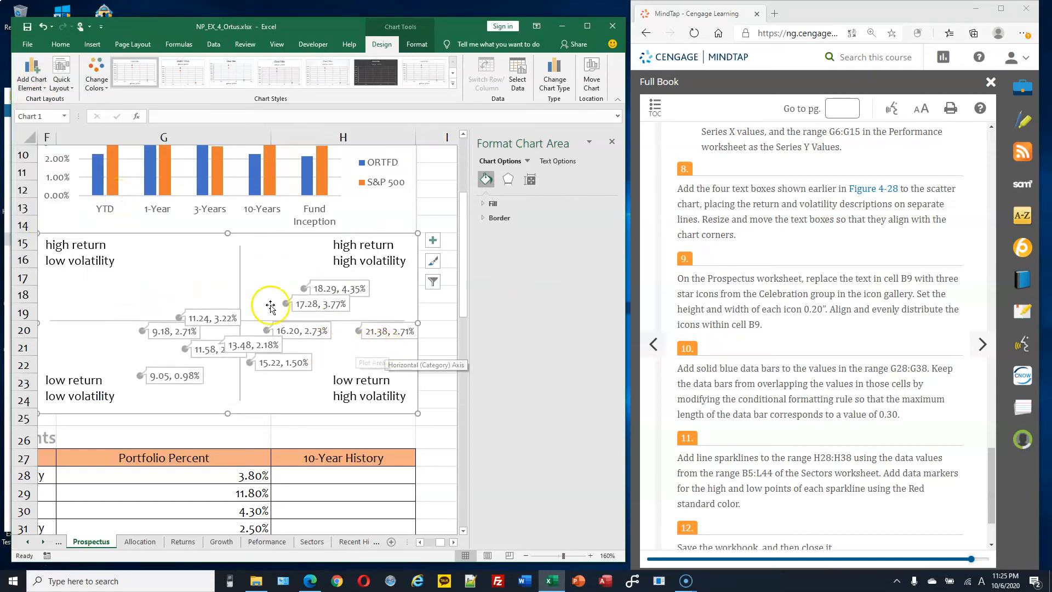
left_click(611, 144)
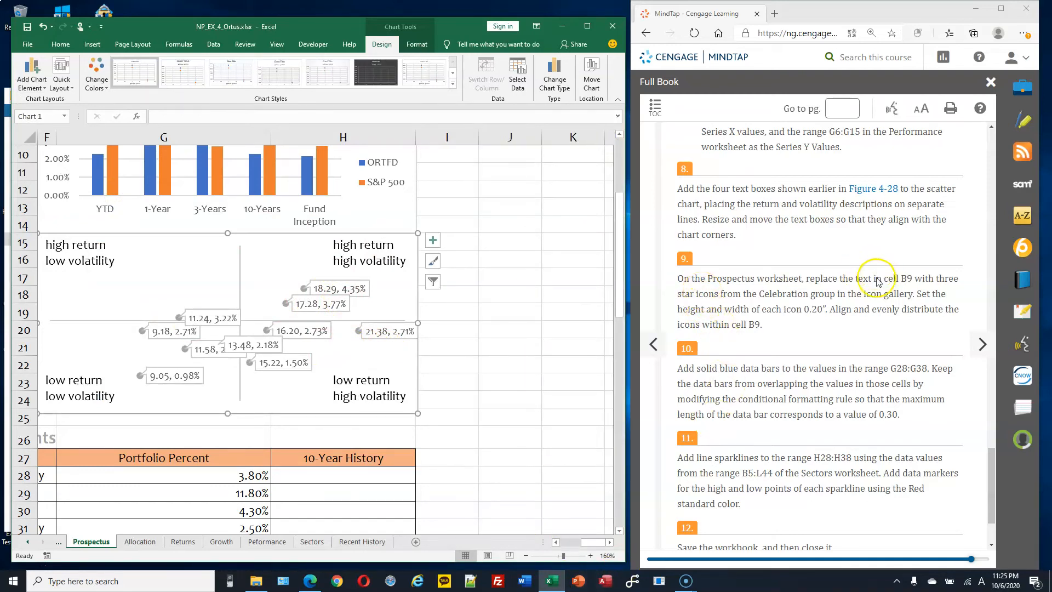
Draw a five-point star shape about 0.19" high and 0.17" wide over the Morningstar Rating value in cell B9.
left_click_drag(591, 542, 567, 543)
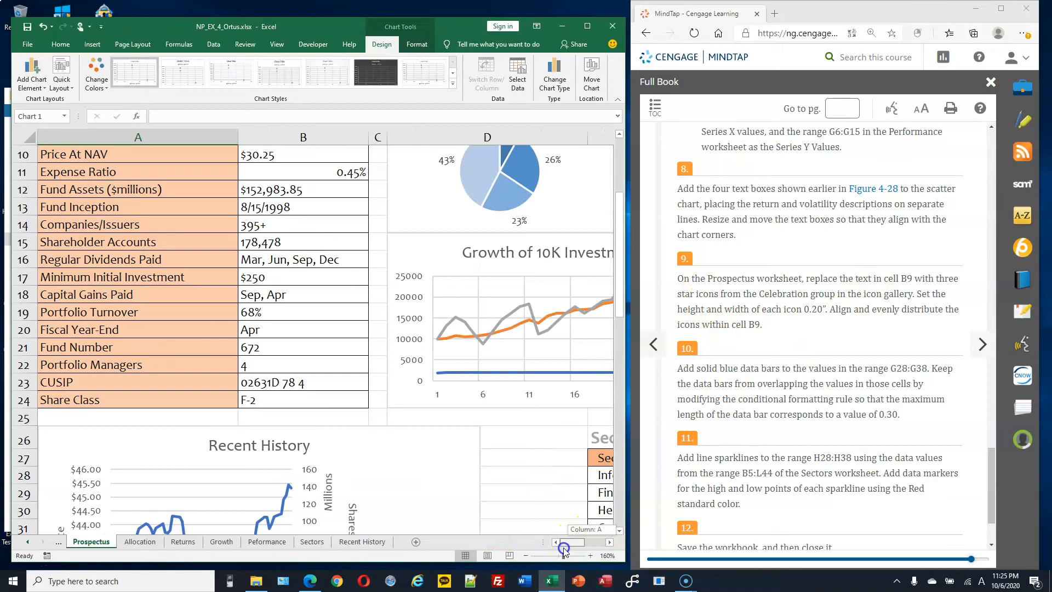
scroll(328, 324, "up", 3)
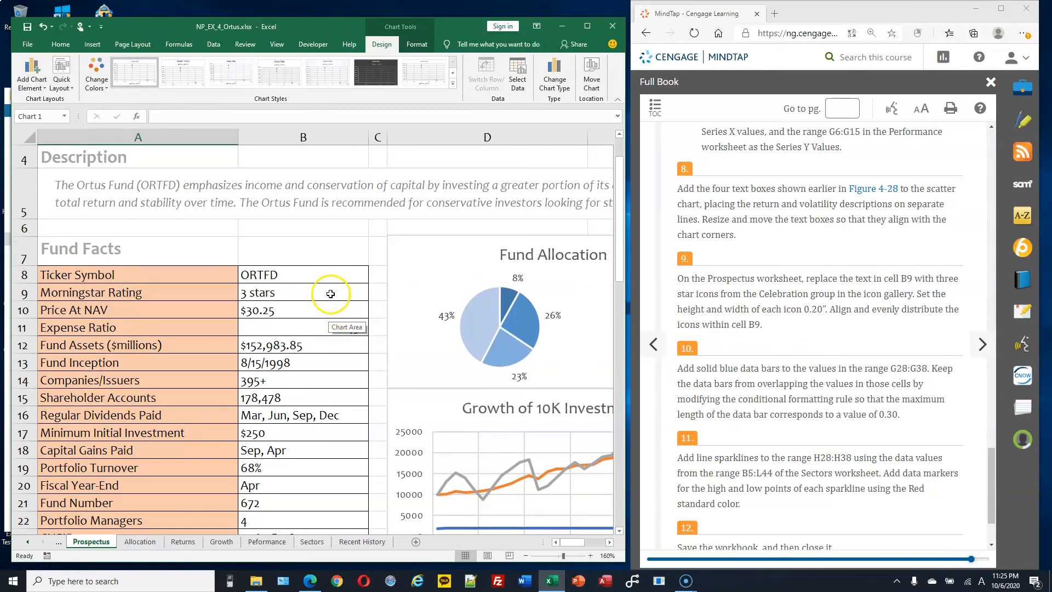
left_click(328, 292)
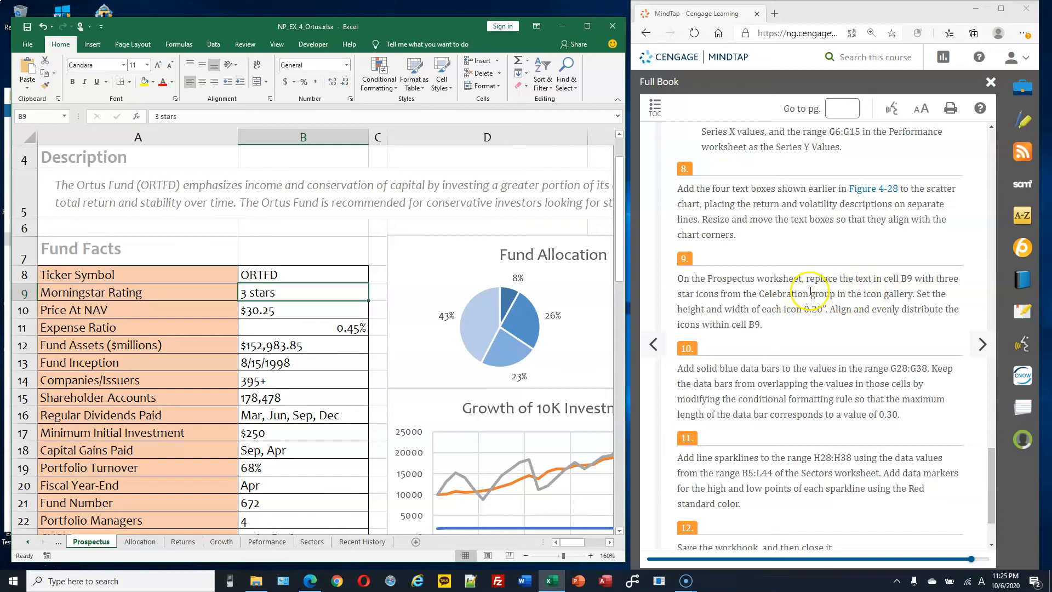
left_click_drag(819, 294, 870, 294)
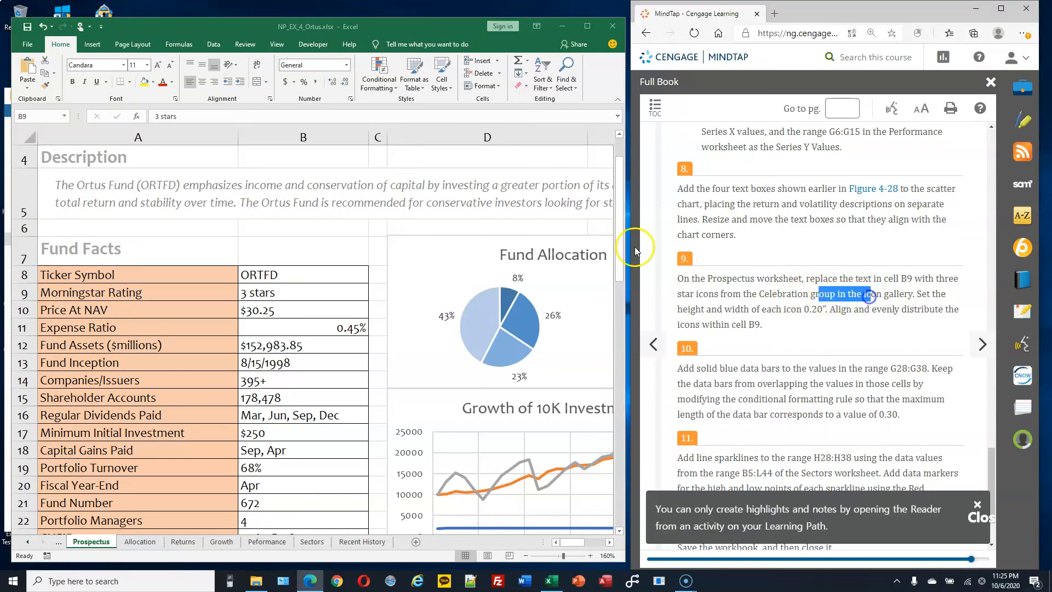
left_click(93, 44)
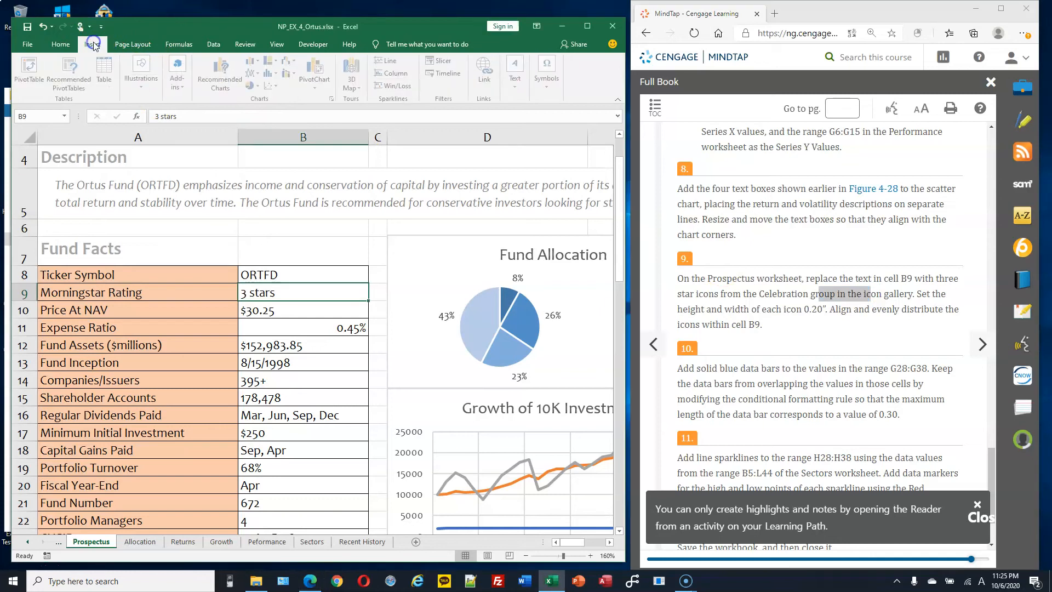
left_click(150, 91)
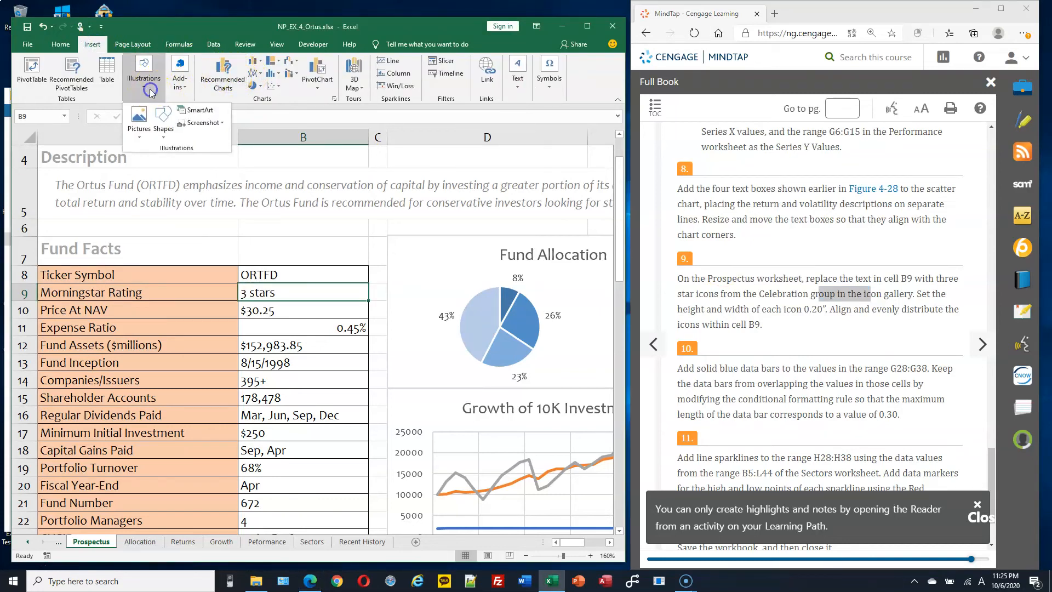
left_click(163, 120)
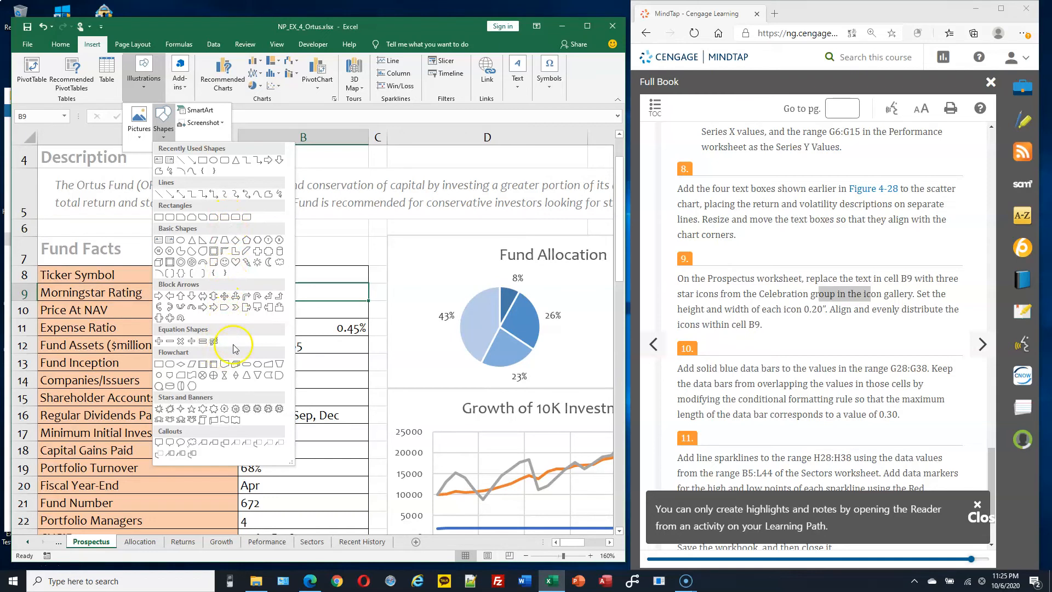
left_click(193, 408)
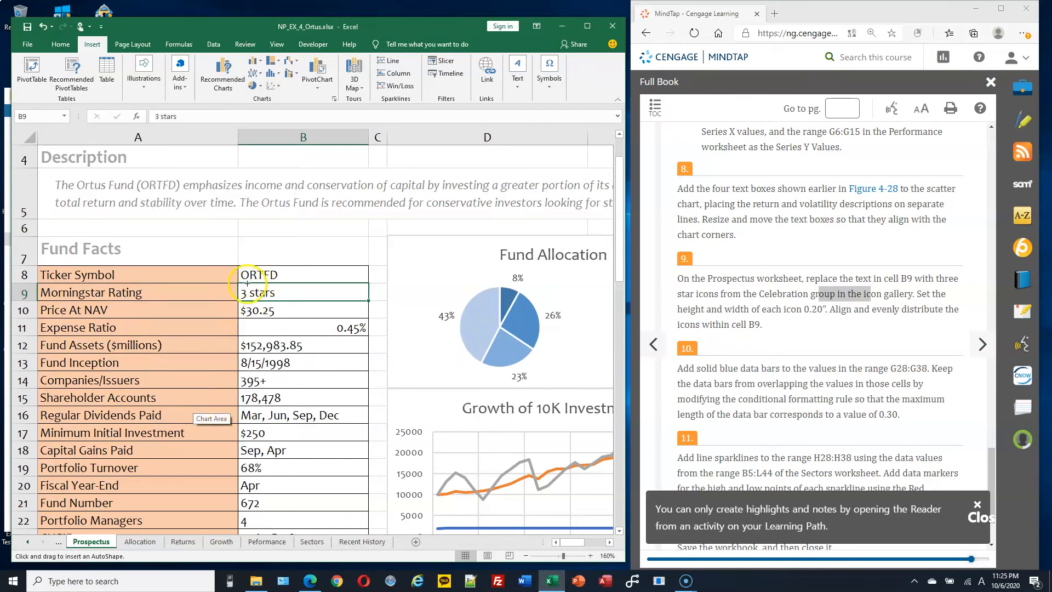
left_click_drag(248, 282, 263, 299)
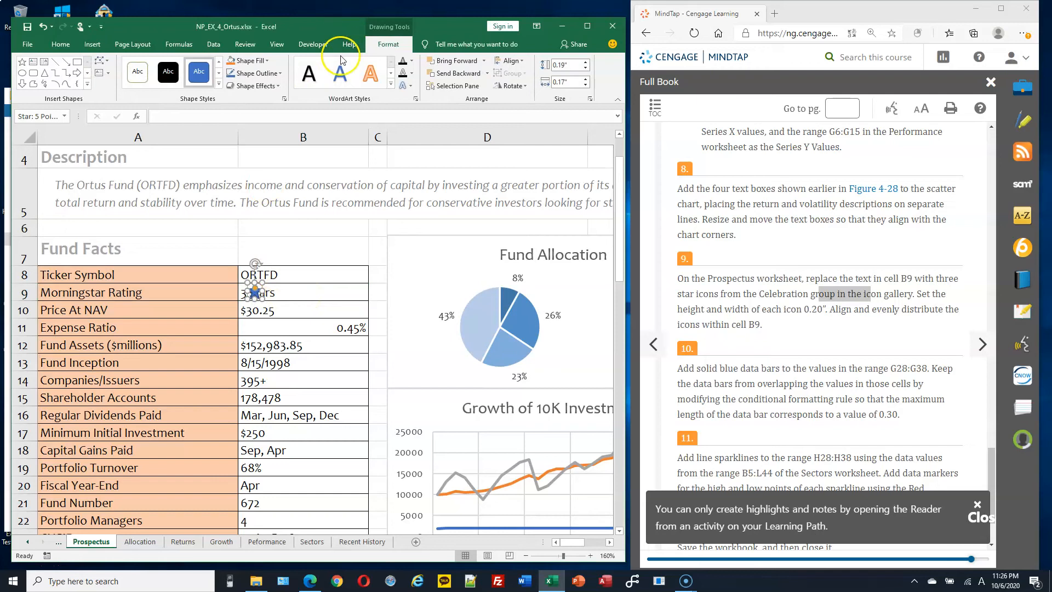
Set both the fill and the outline of the star in cell B9 to black.
left_click(267, 62)
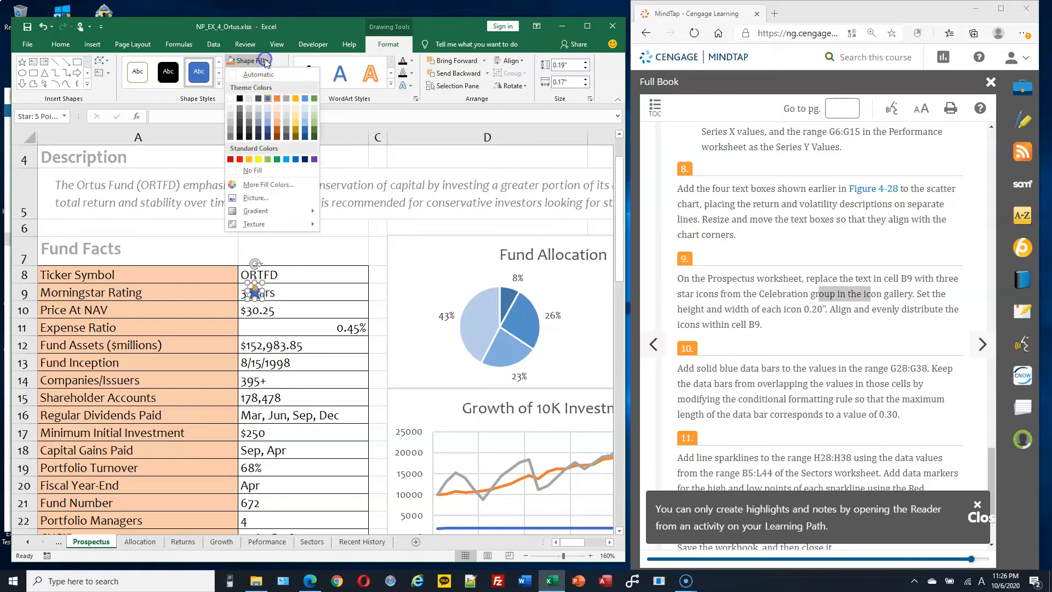
left_click(239, 101)
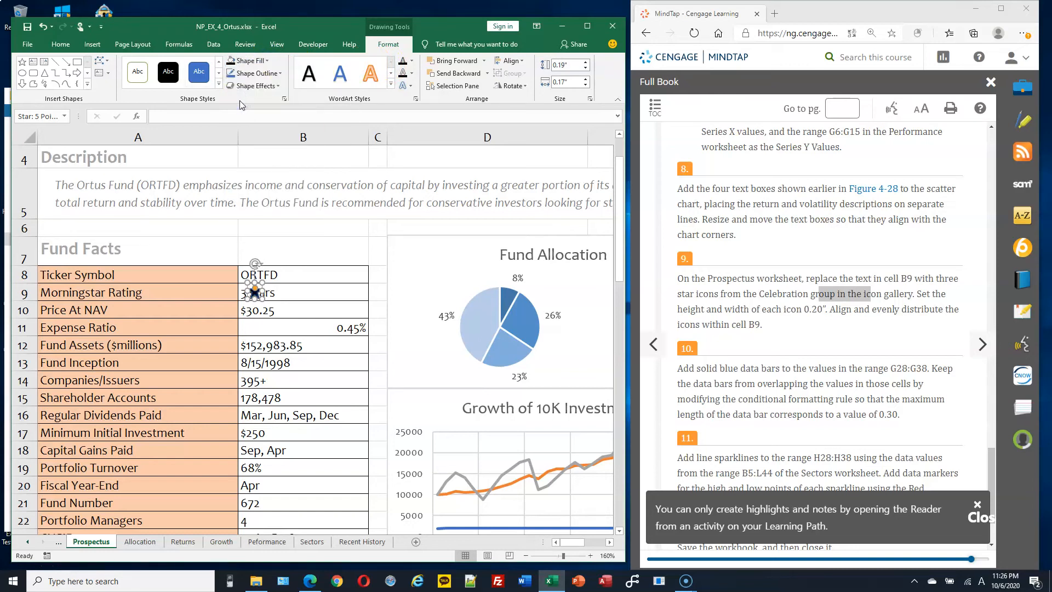
left_click(264, 75)
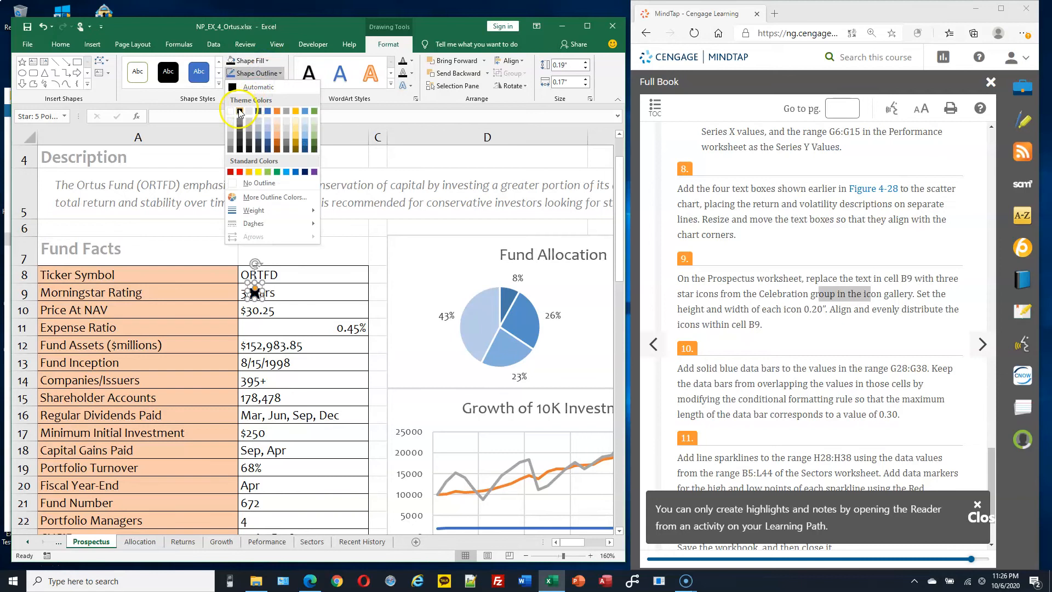
left_click(240, 112)
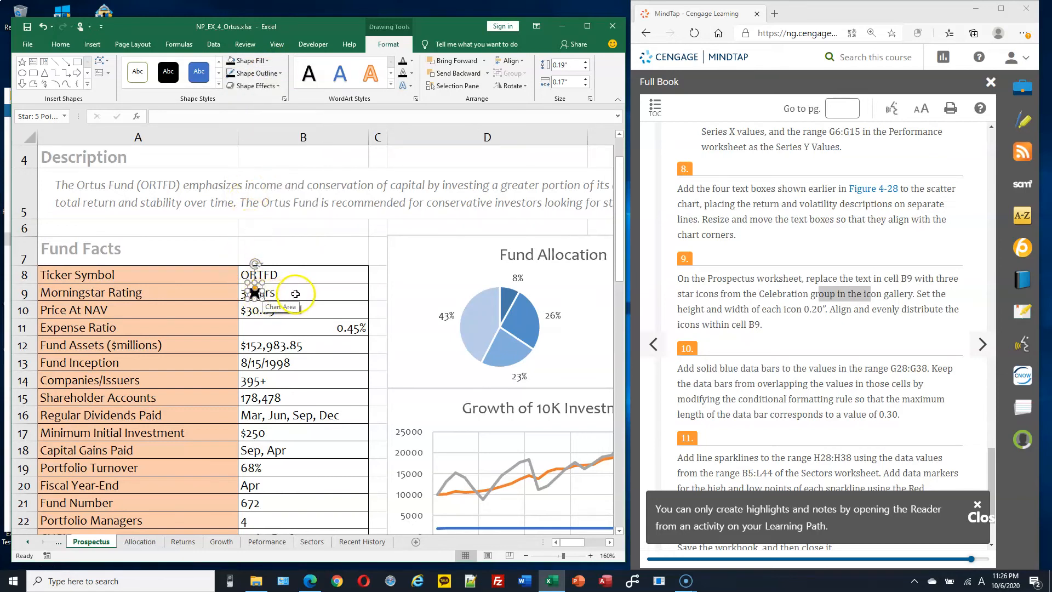
Duplicate the black star twice and line up the three stars in an evenly spaced row within cell B9.
key("ctrl+d")
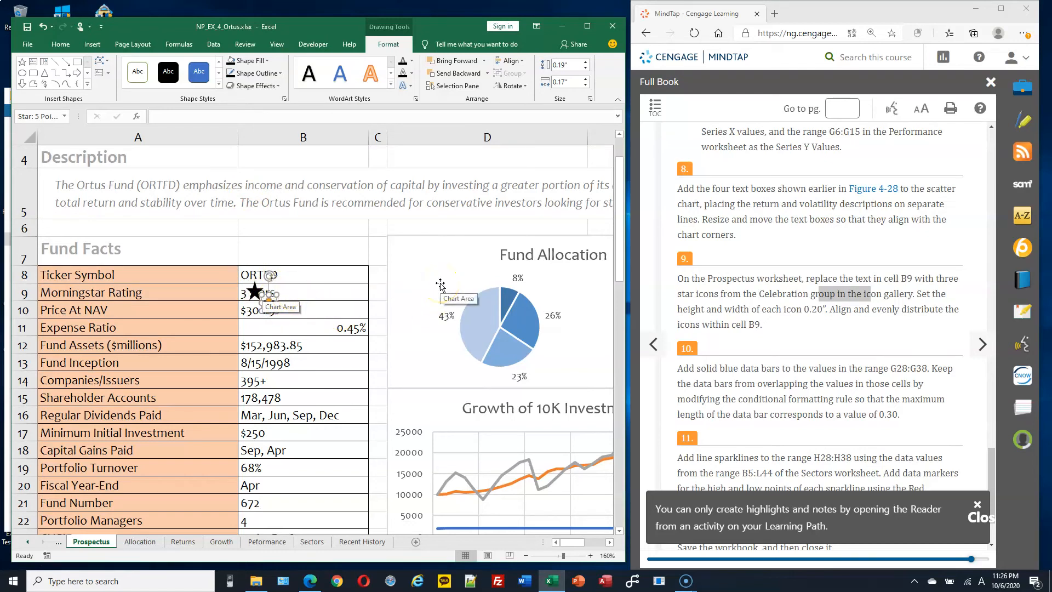
key("Up")
key("Up")
key("ctrl+Right")
key("ctrl+Right")
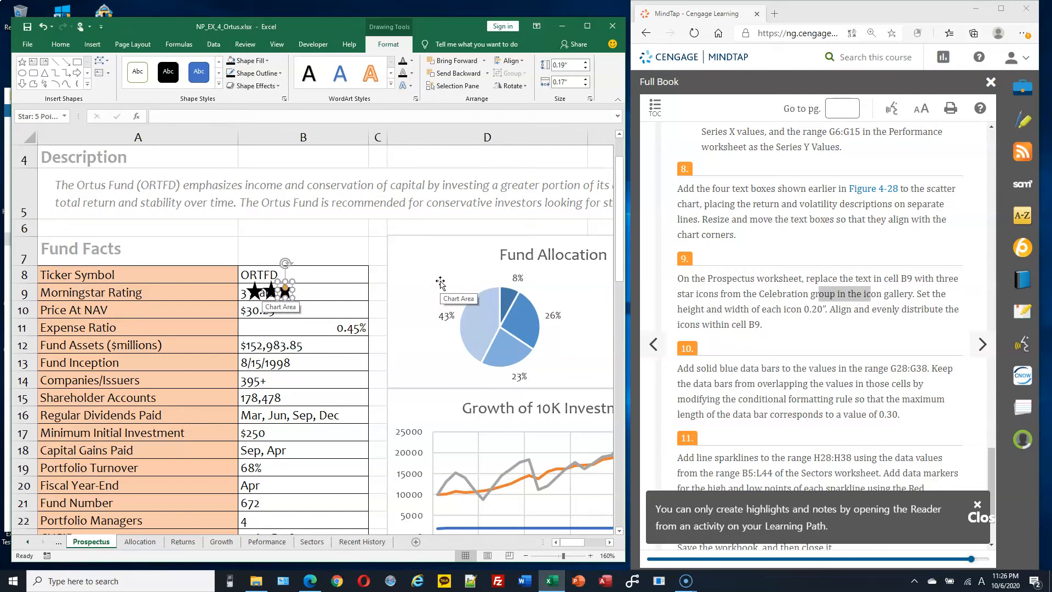
key("Right")
key("Right")
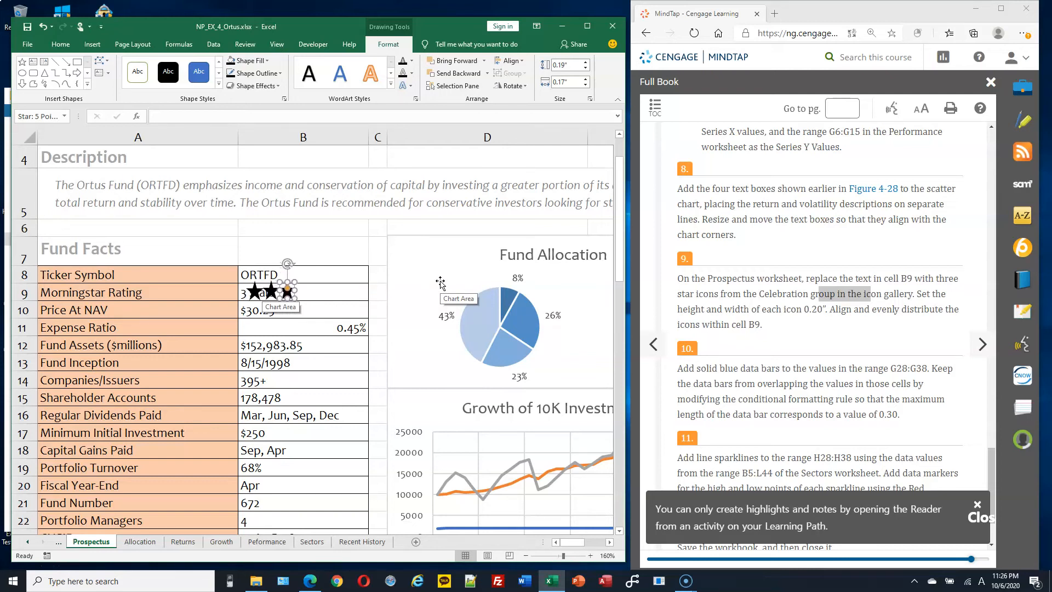
Clear the "3 stars" text from cell B9, keeping the three star shapes.
left_click(348, 293)
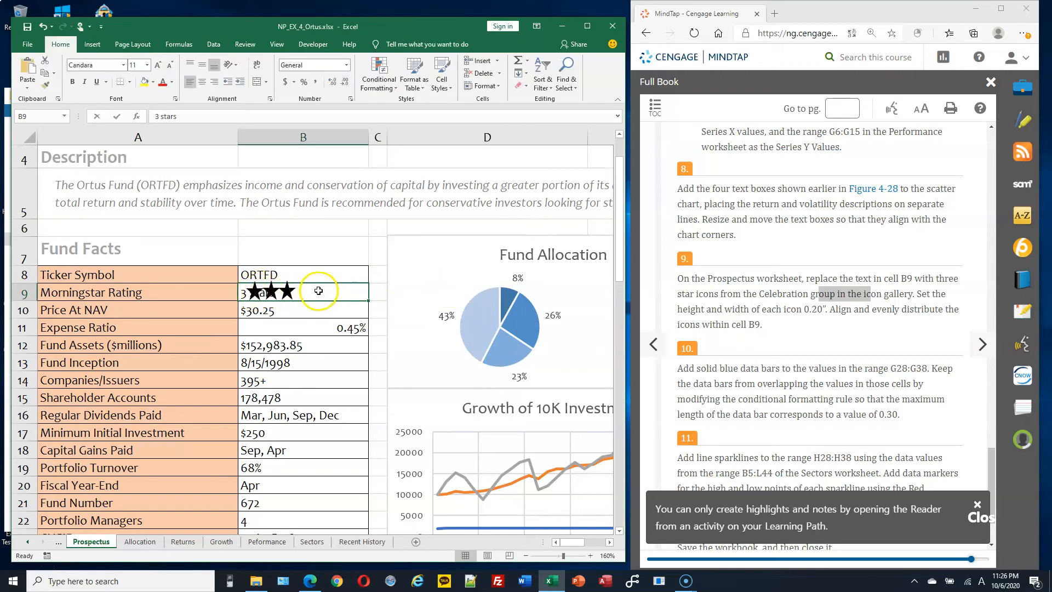
double_click(318, 290)
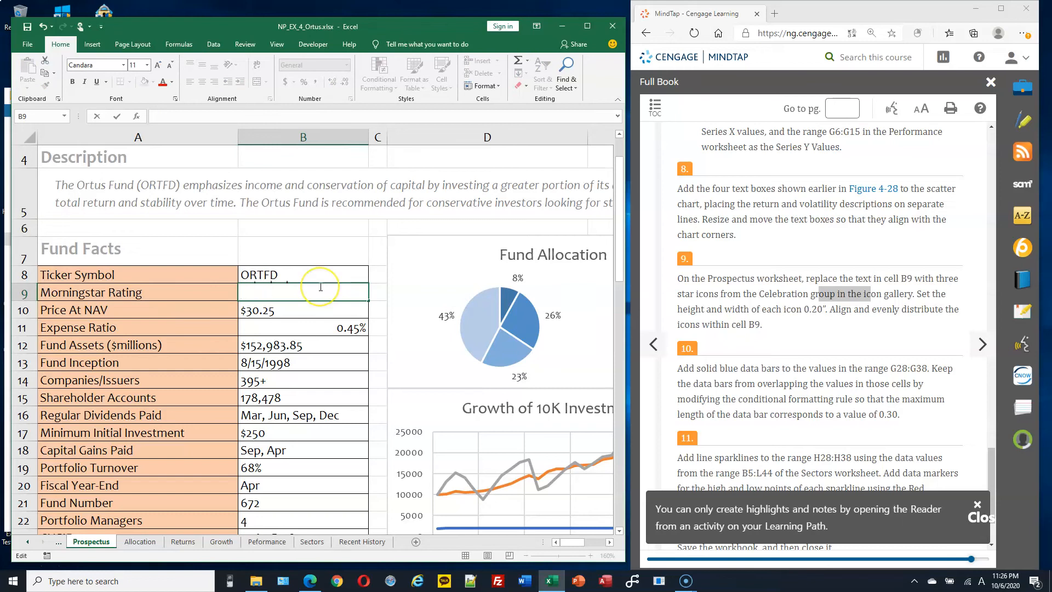
key("Return")
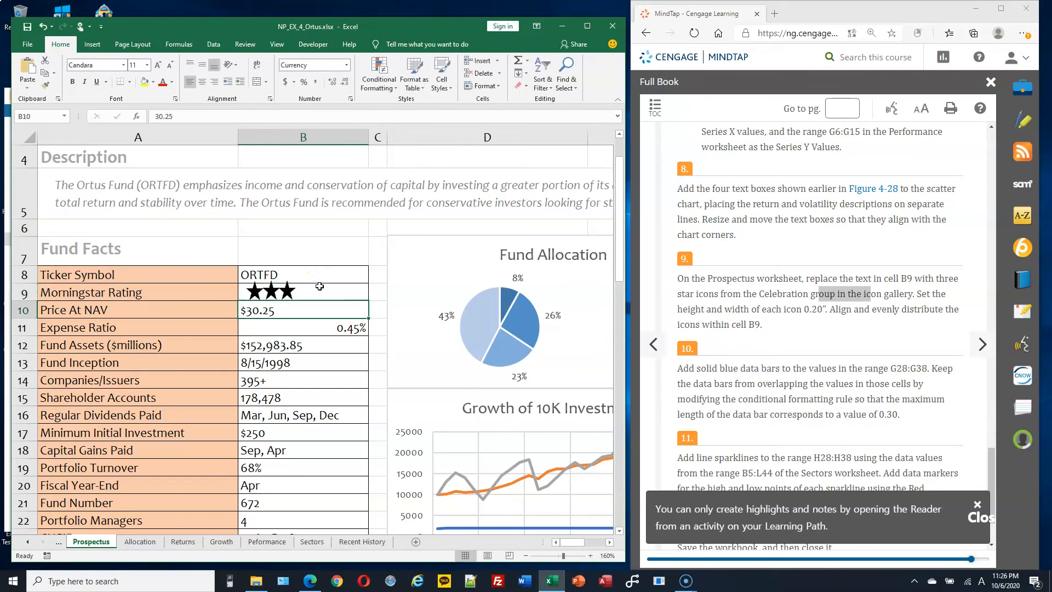
Align the three star shapes in cell B9 along their top edges.
left_click(257, 293)
left_click(288, 290, "ctrl")
left_click(287, 291, "ctrl")
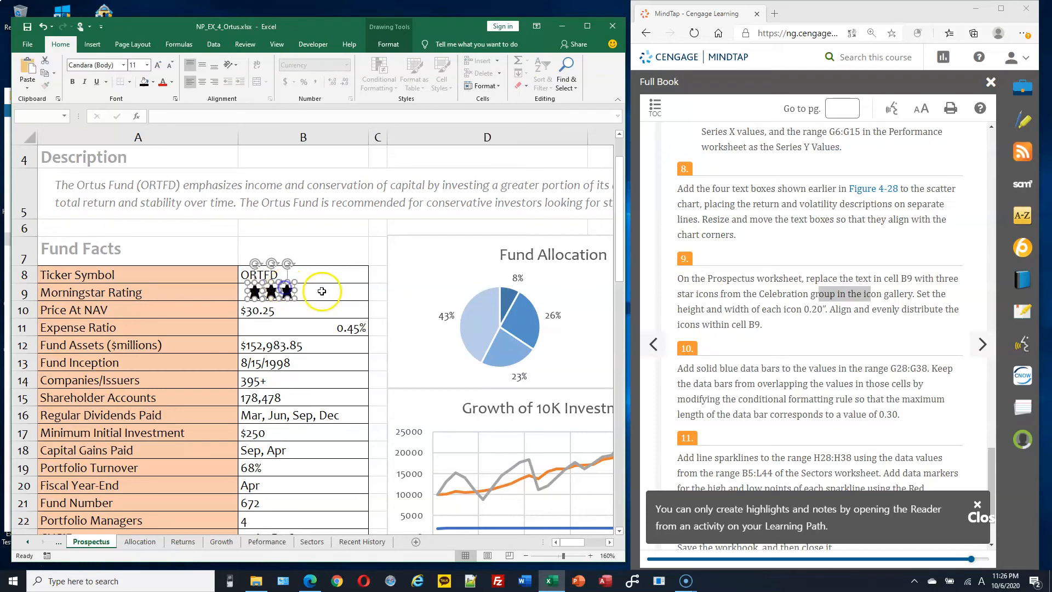
left_click(395, 44)
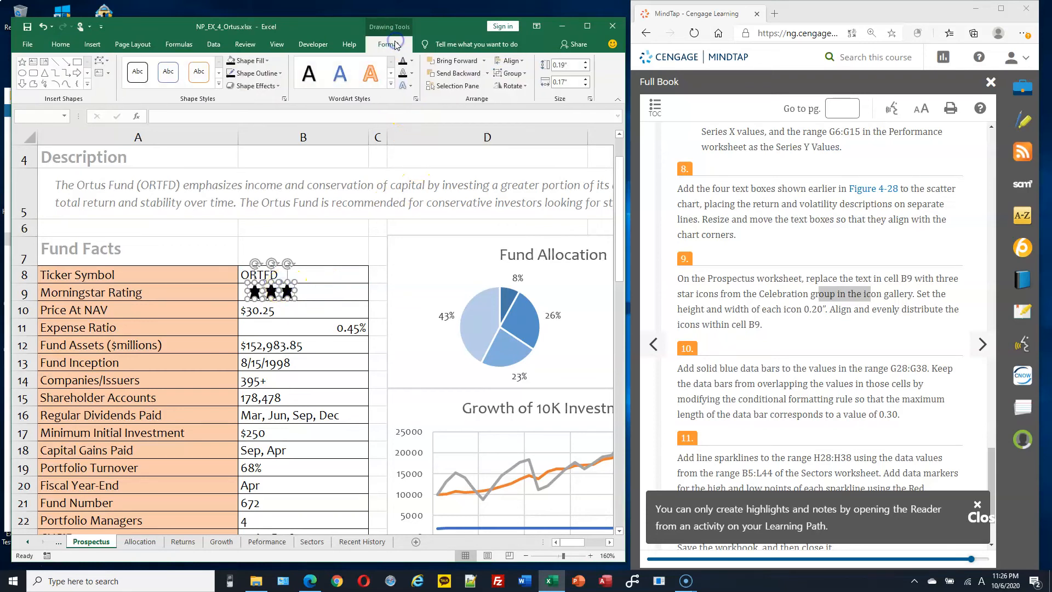
left_click(523, 60)
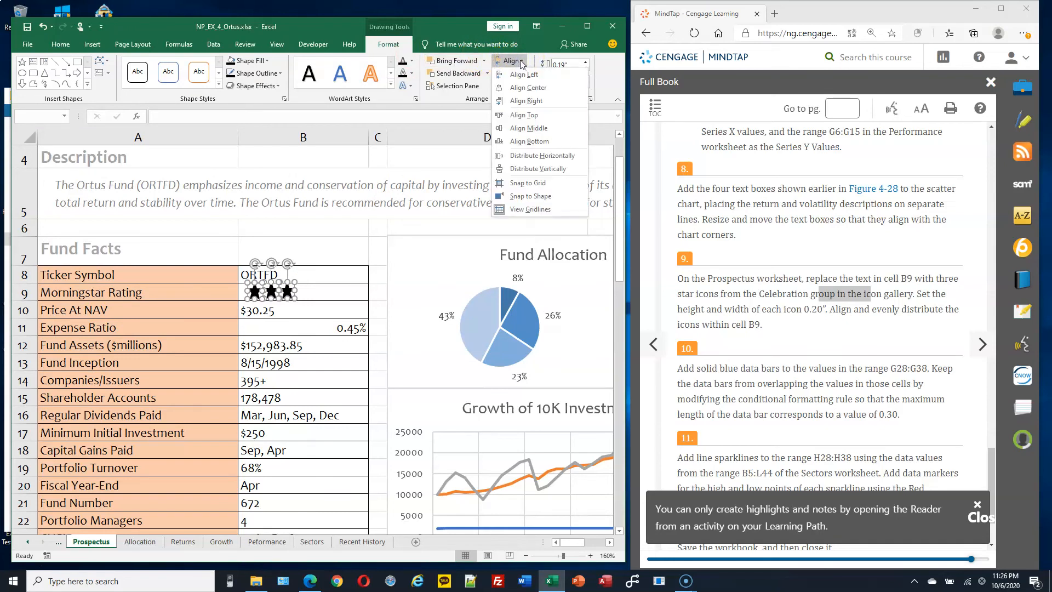
left_click(533, 116)
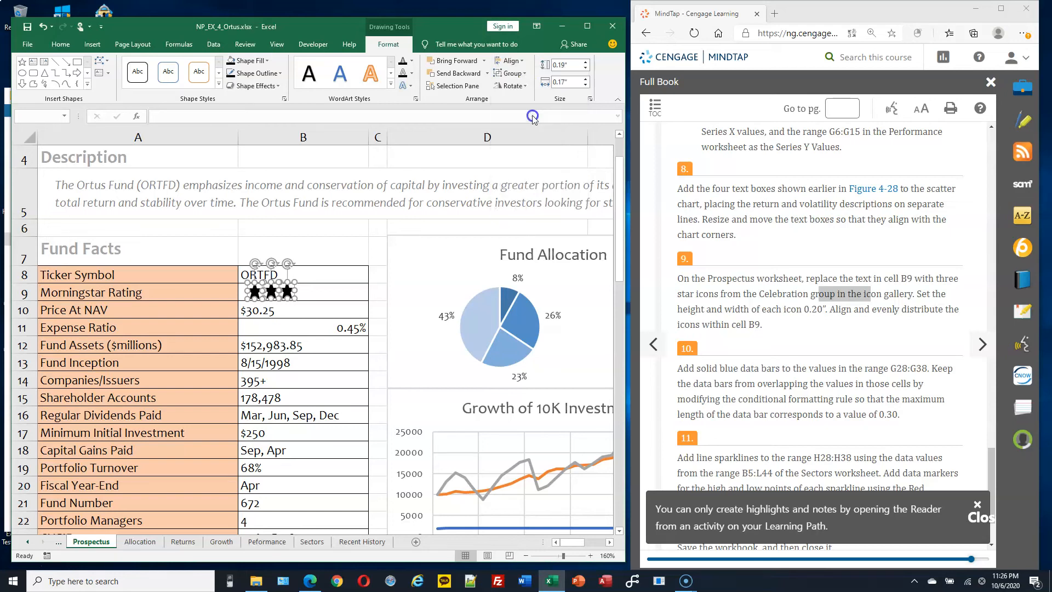
left_click(313, 285)
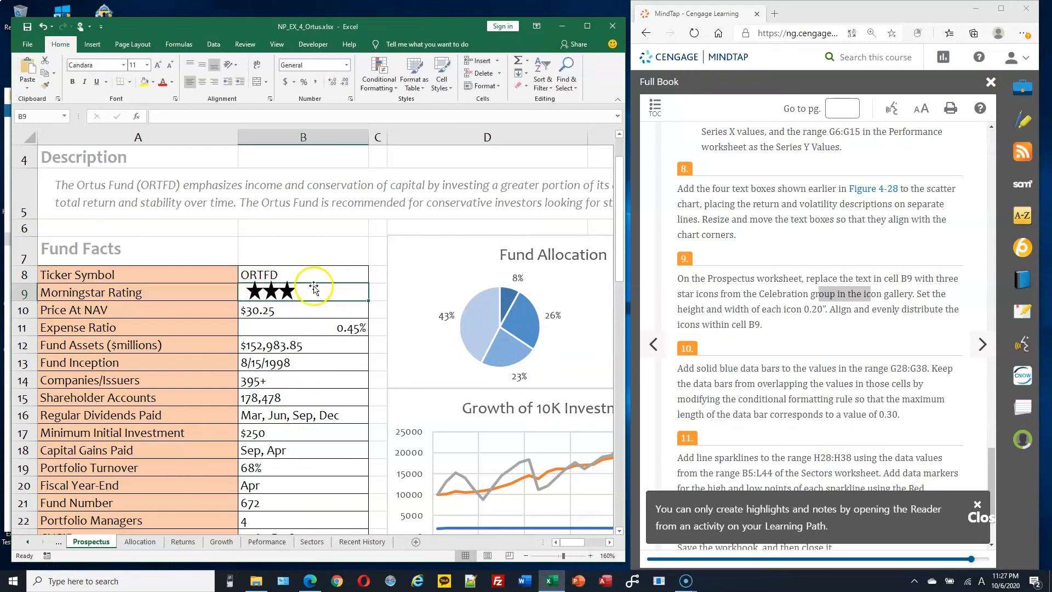
left_click(254, 293)
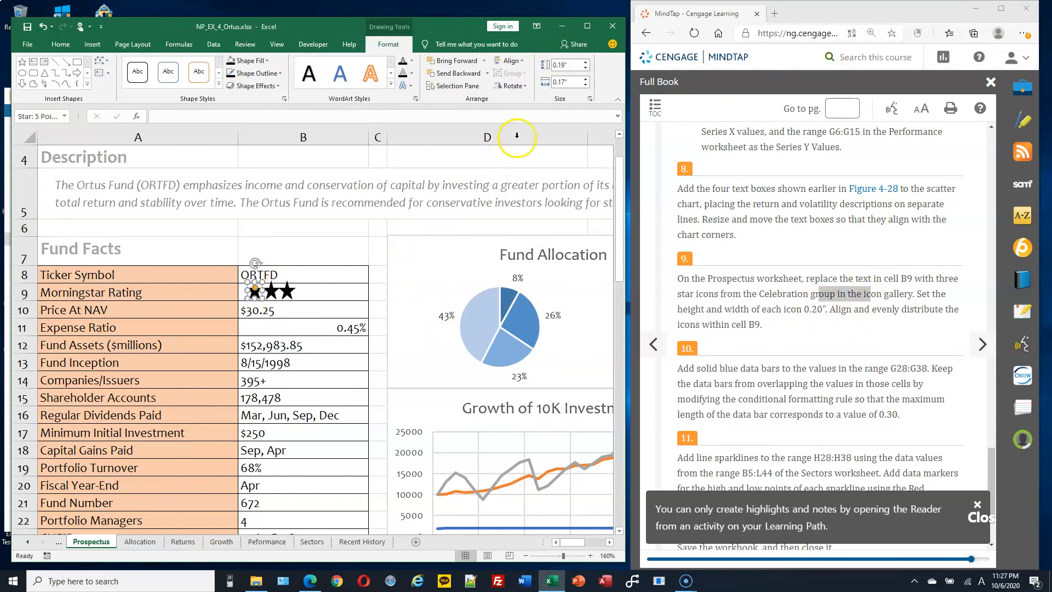
left_click(314, 292)
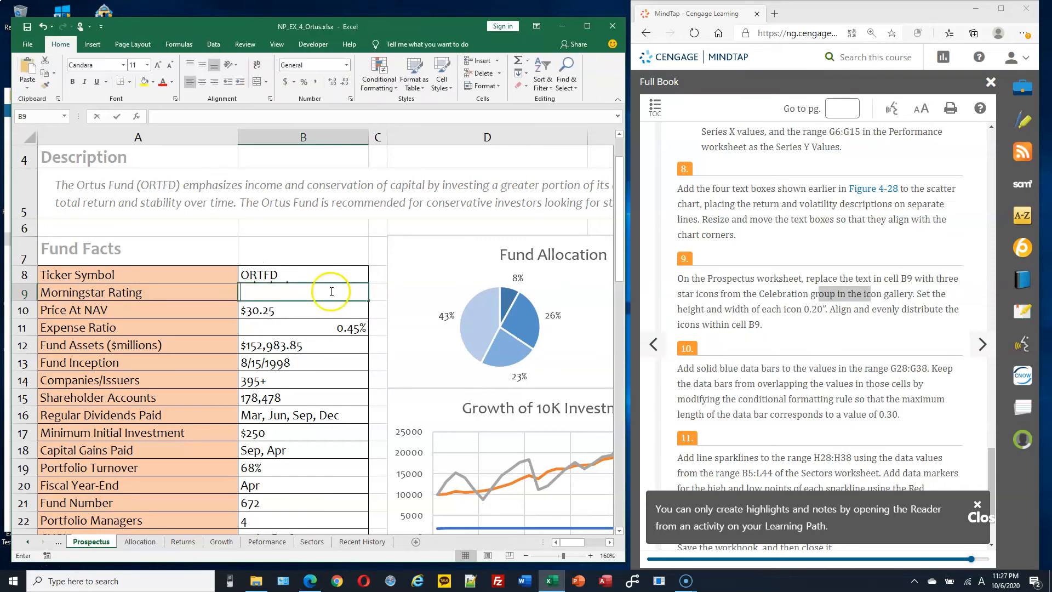
left_click(267, 314)
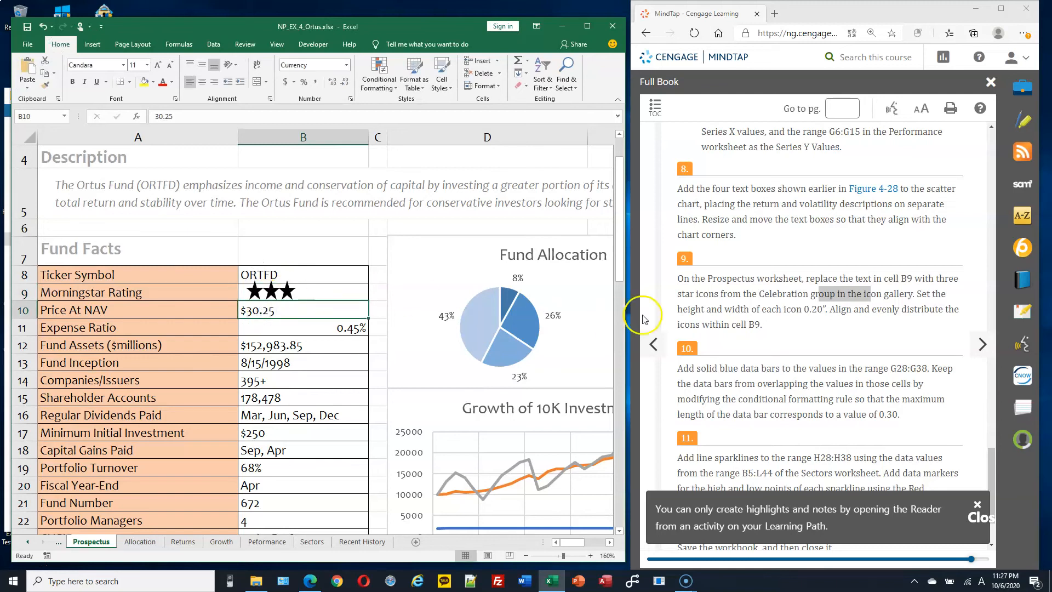
Add solid-fill blue data bars to the Portfolio Percent values in the range G28:G38, as assignment step 10 asks.
scroll(801, 304, "down", 2)
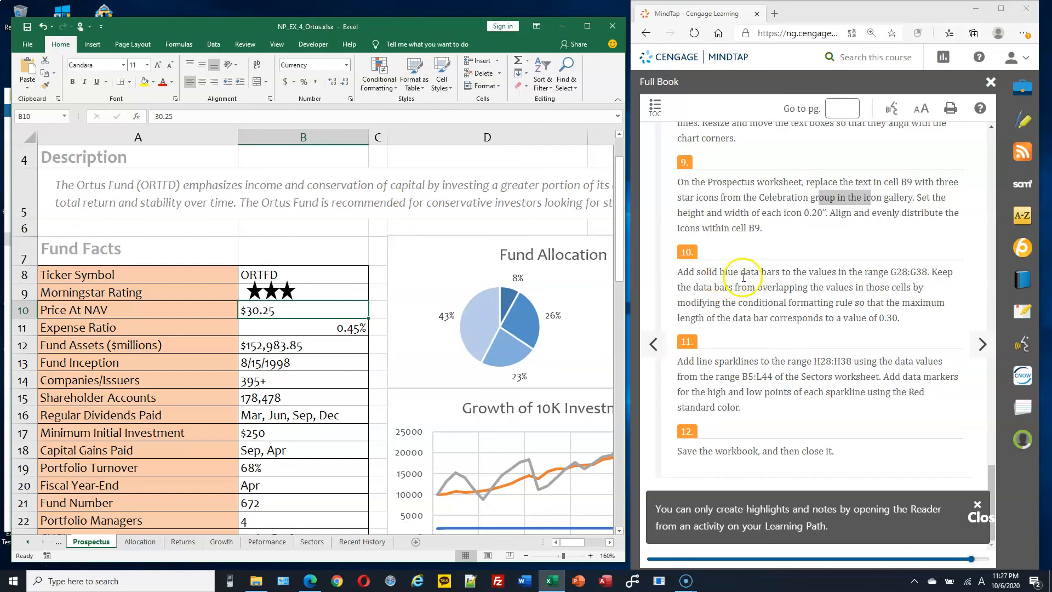
left_click_drag(740, 277, 776, 276)
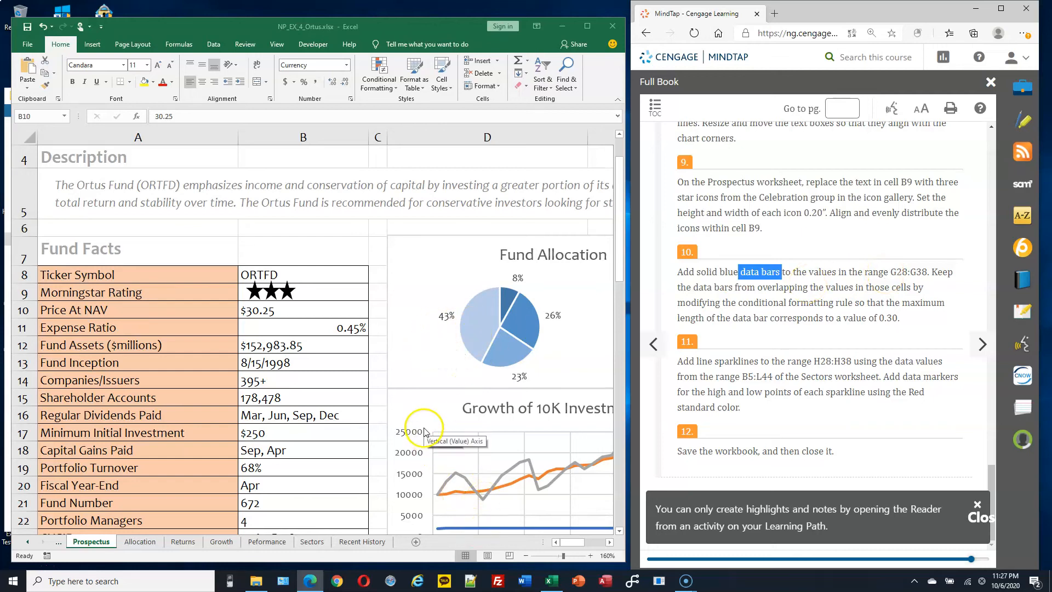
scroll(425, 432, "down", 2)
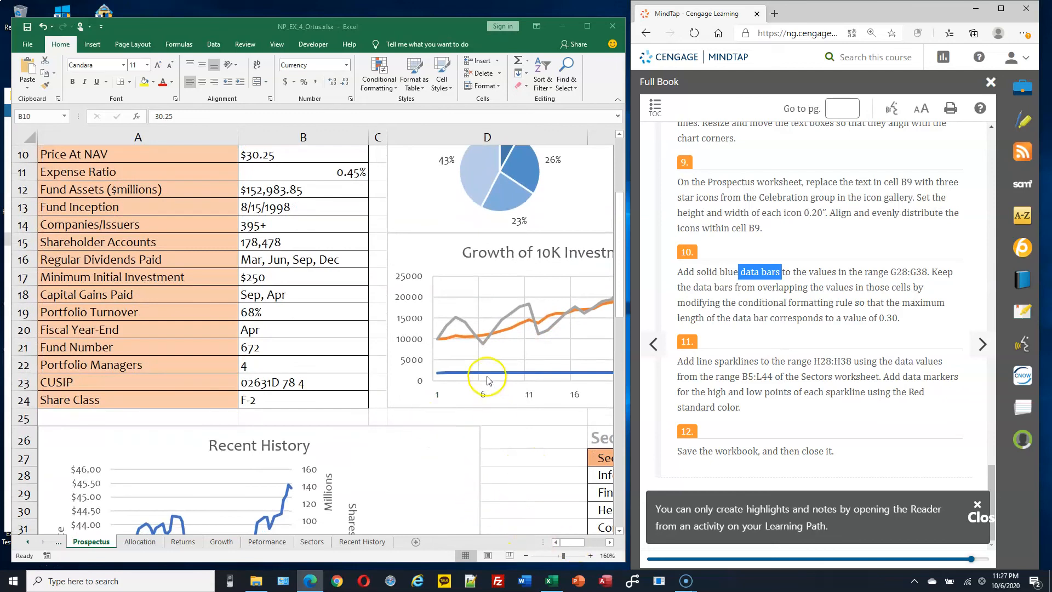
scroll(486, 376, "down", 3)
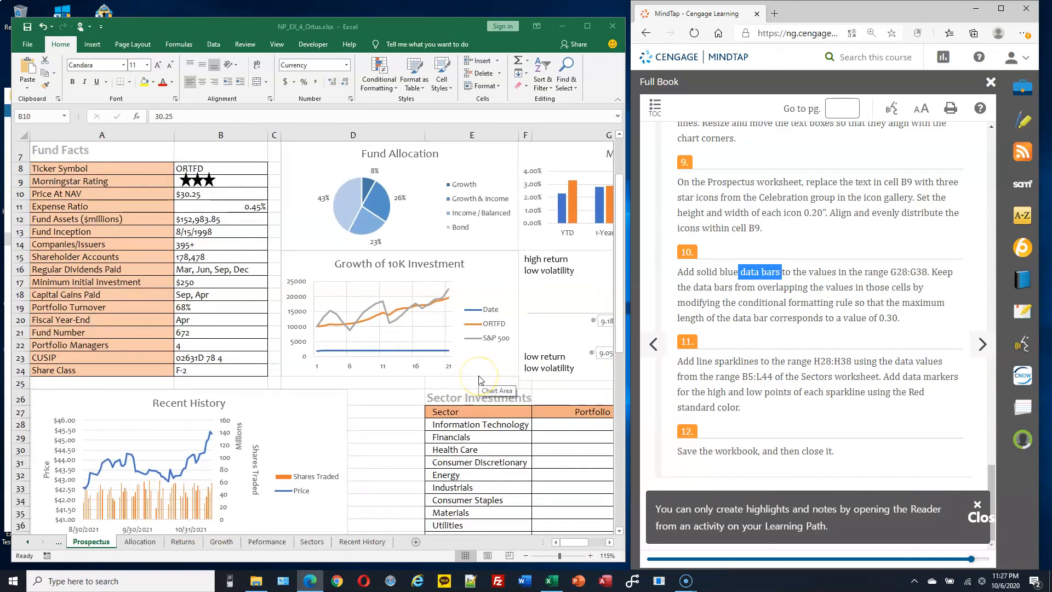
scroll(480, 379, "down", 2)
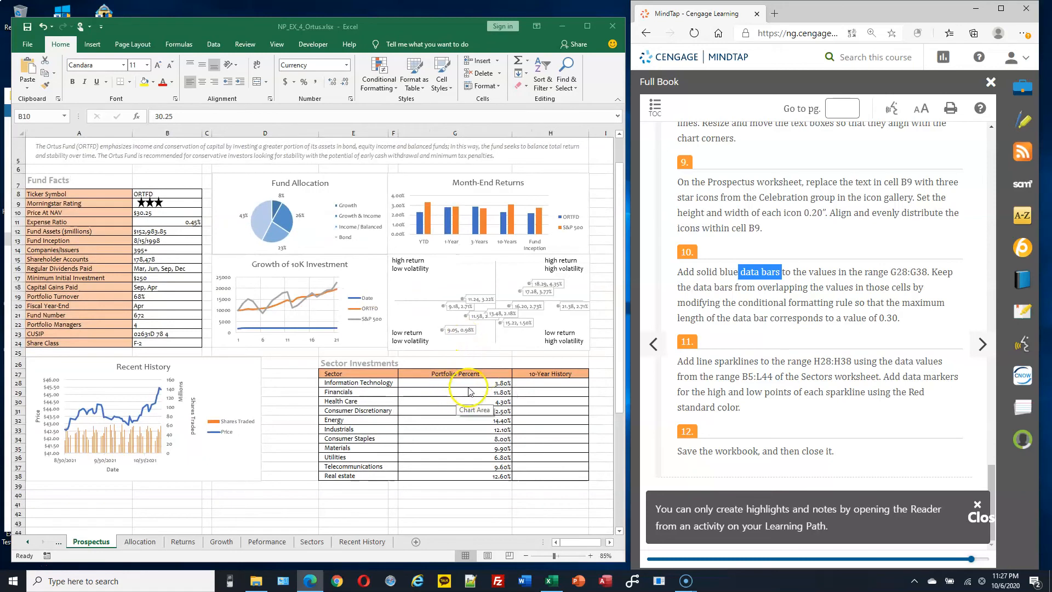
left_click(473, 382)
left_click(474, 382)
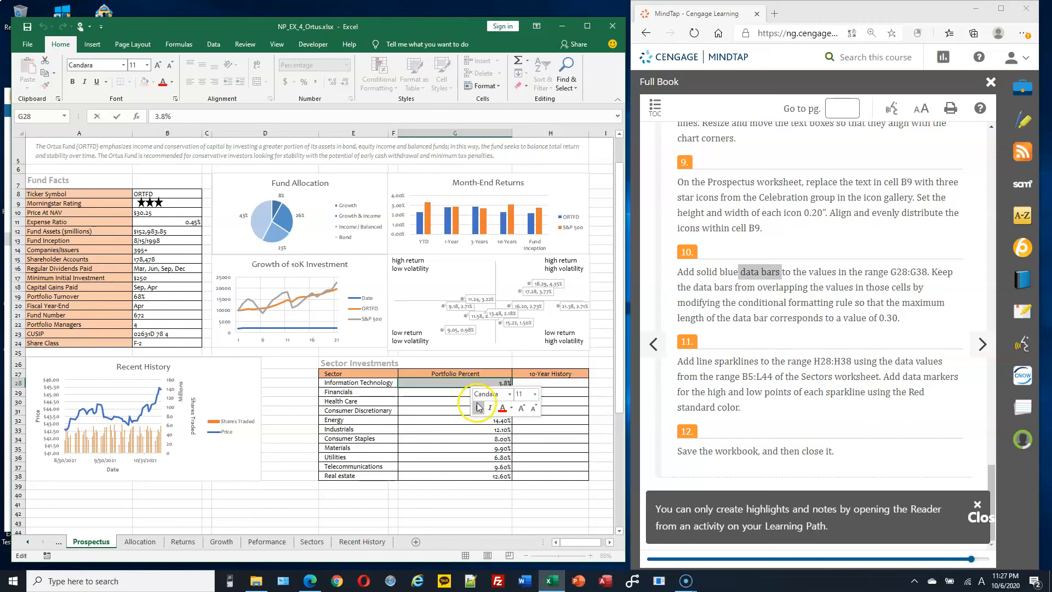
left_click(431, 399)
left_click_drag(444, 384, 438, 475)
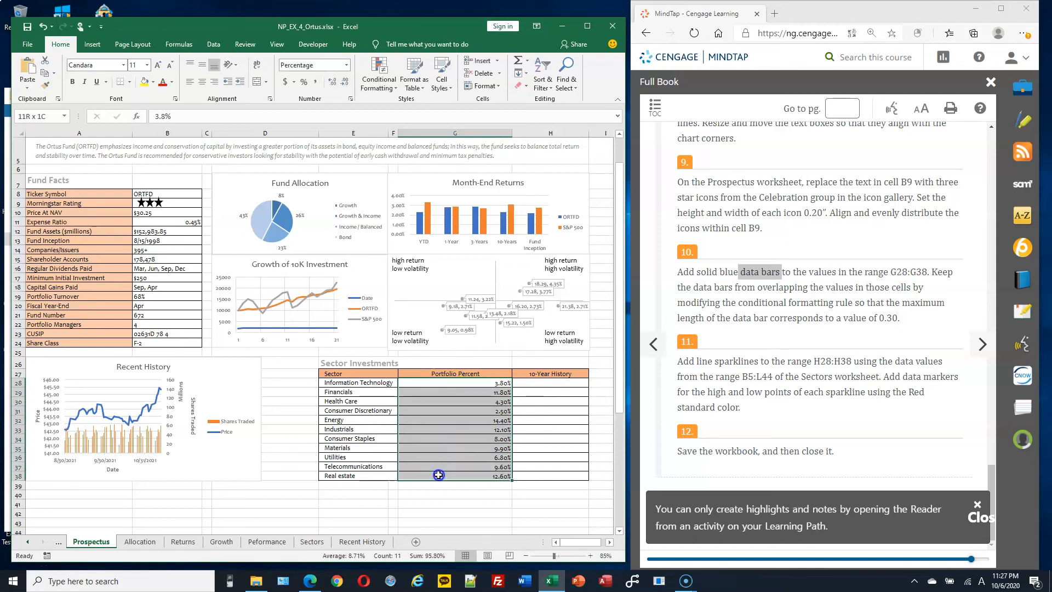
scroll(477, 416, "up", 2, "ctrl")
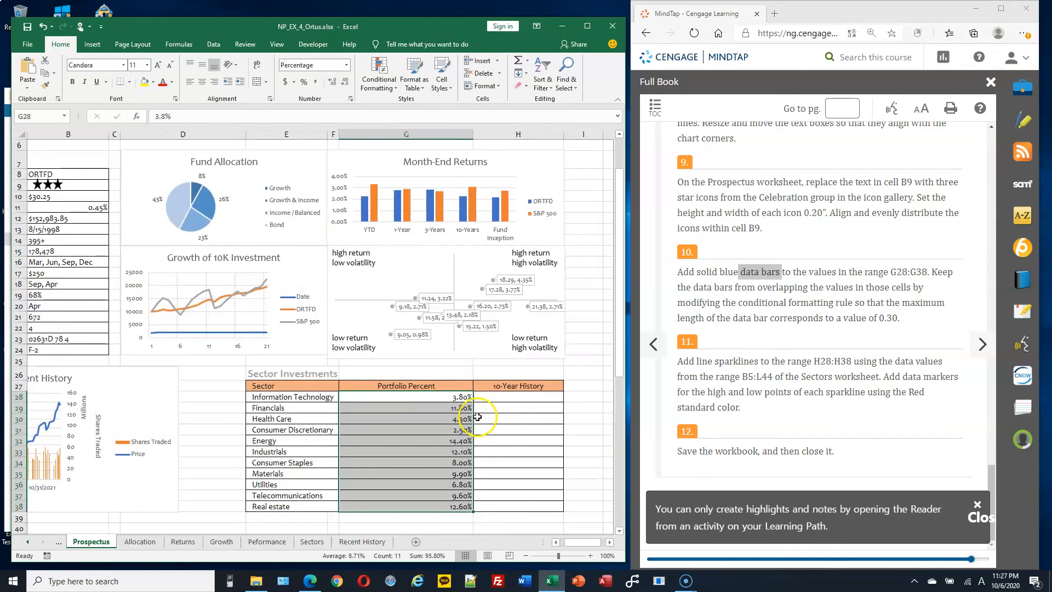
key("ctrl+q")
scroll(477, 417, "down", 2)
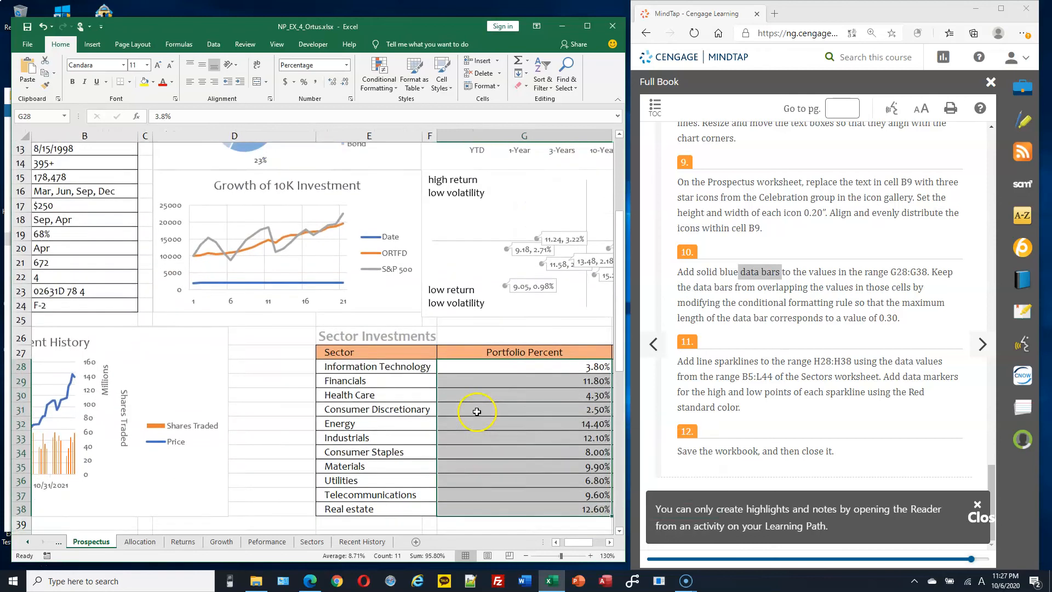
left_click_drag(582, 543, 581, 543)
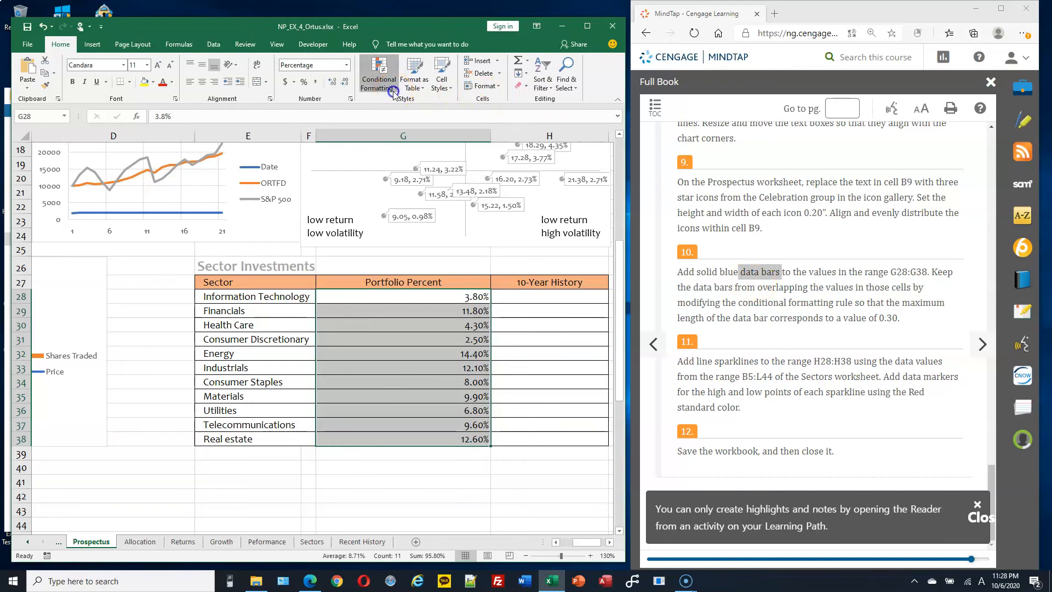
left_click(382, 82)
mouse_move(426, 160)
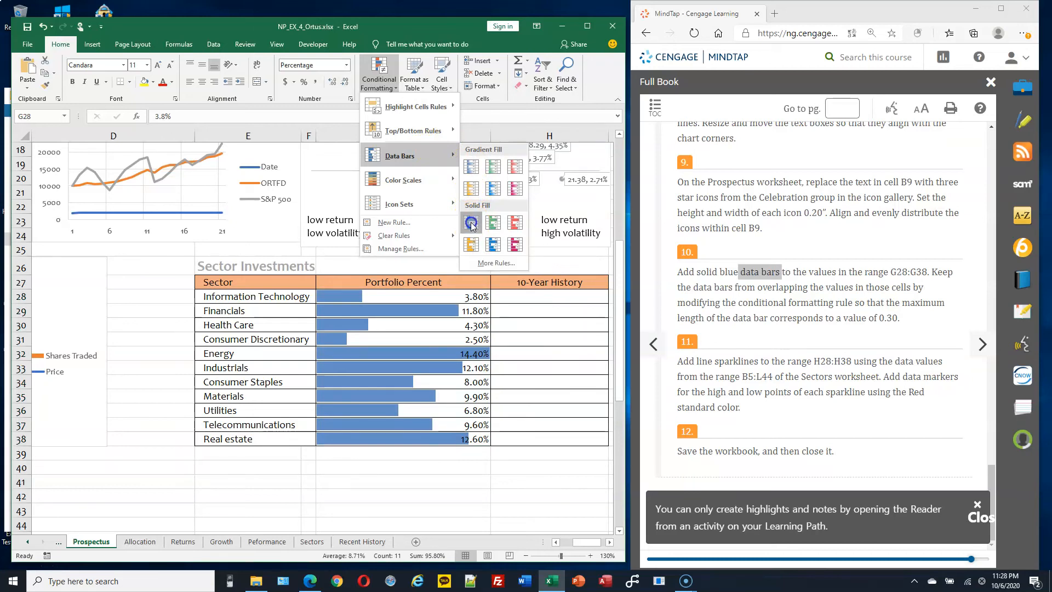
left_click(471, 222)
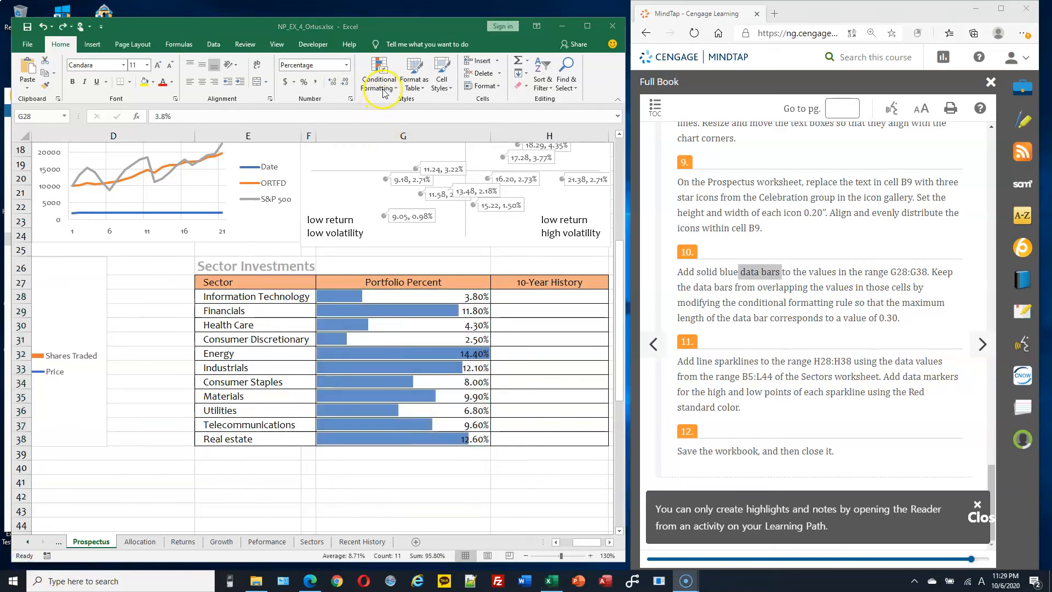
Create a solid blue data bar rule for G28:G38 with the maximum type set to Number and its value to 0.3.
left_click(387, 91)
left_click(386, 90)
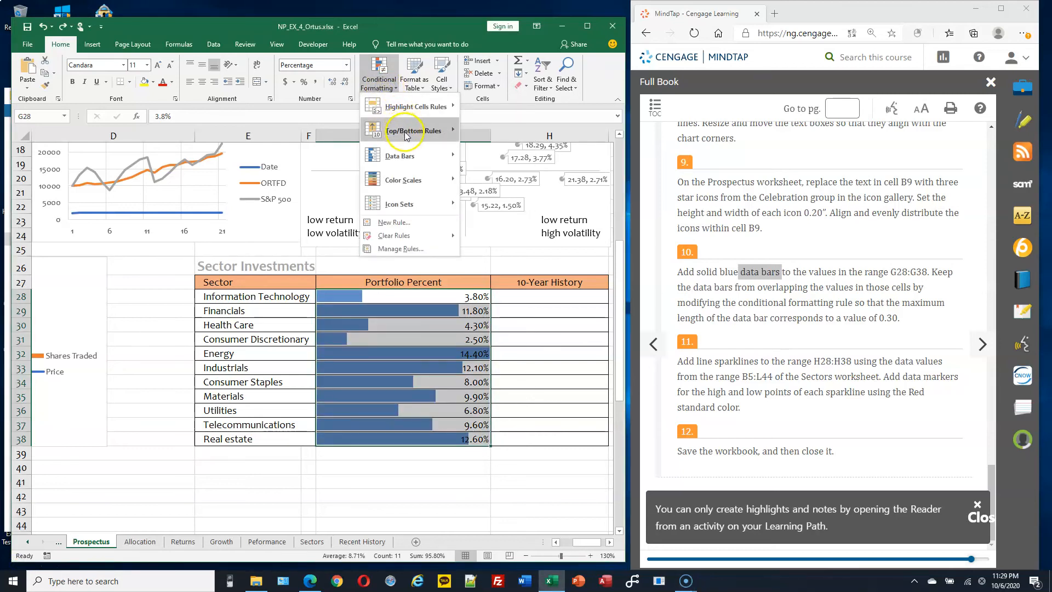
left_click(408, 157)
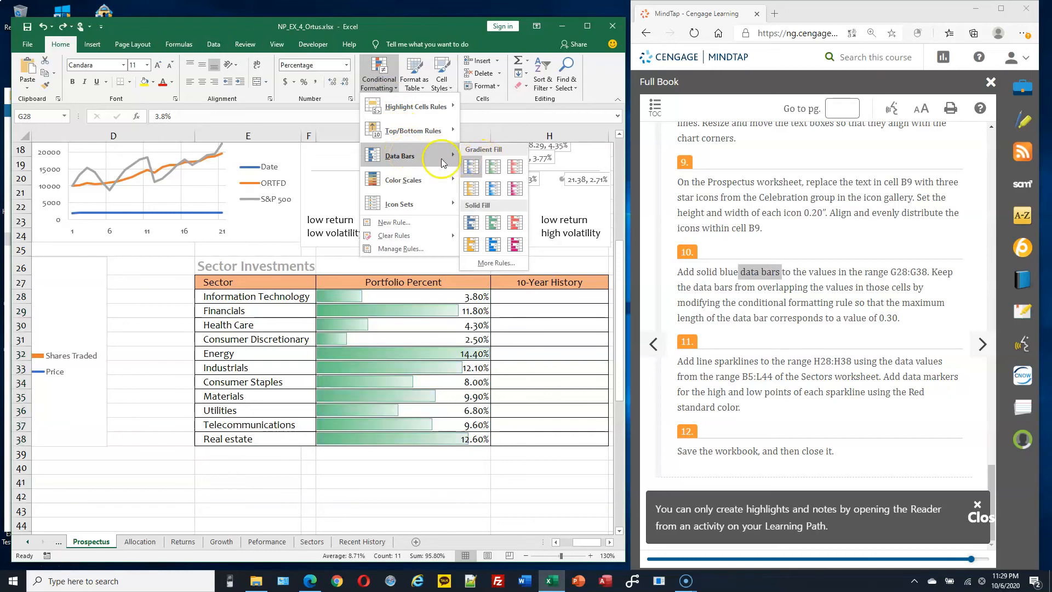
left_click(496, 263)
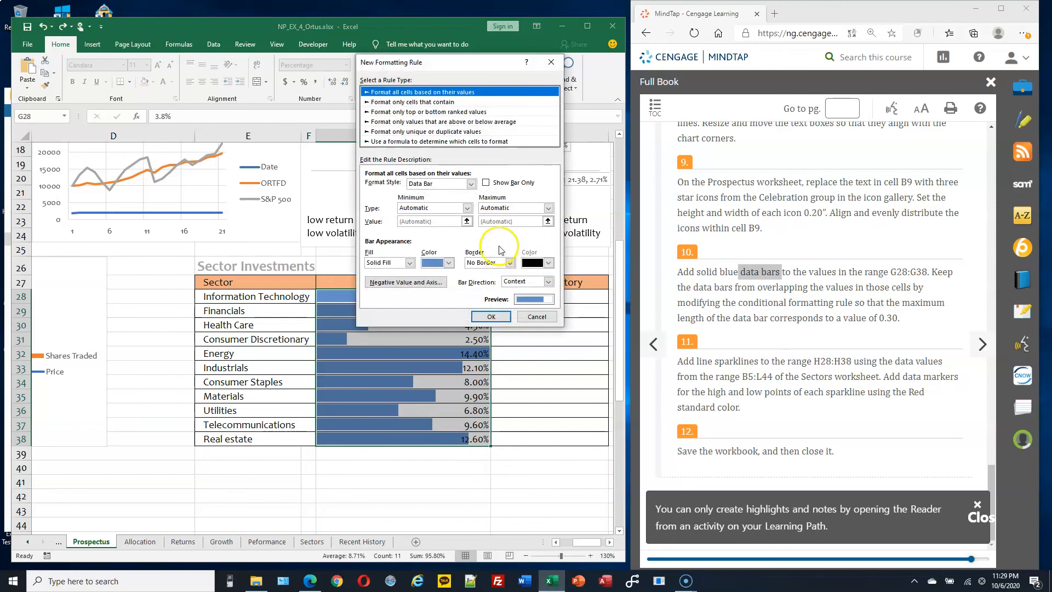
left_click(548, 208)
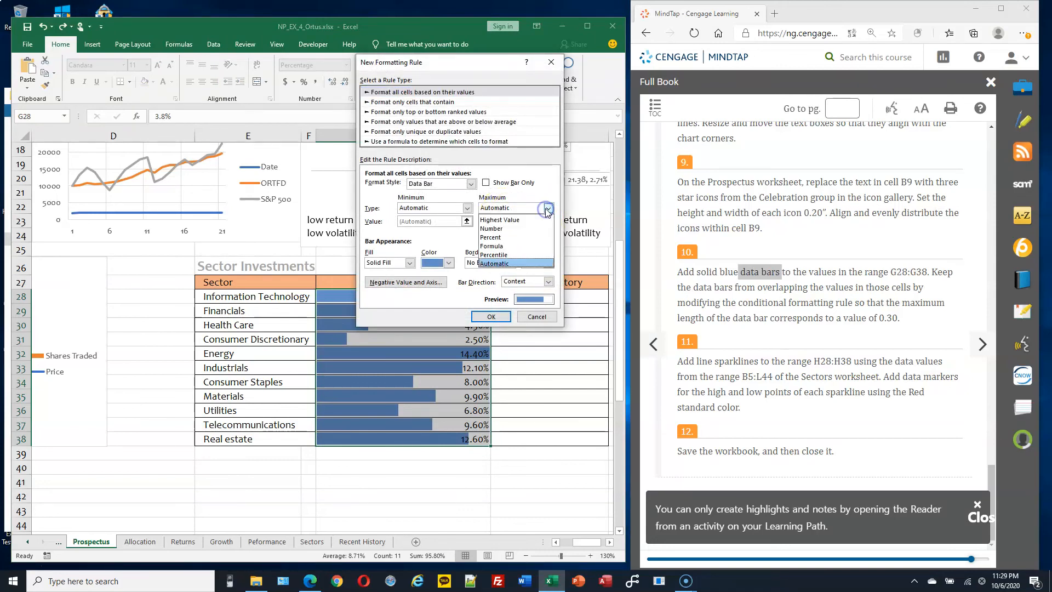
left_click(503, 229)
left_click(500, 223)
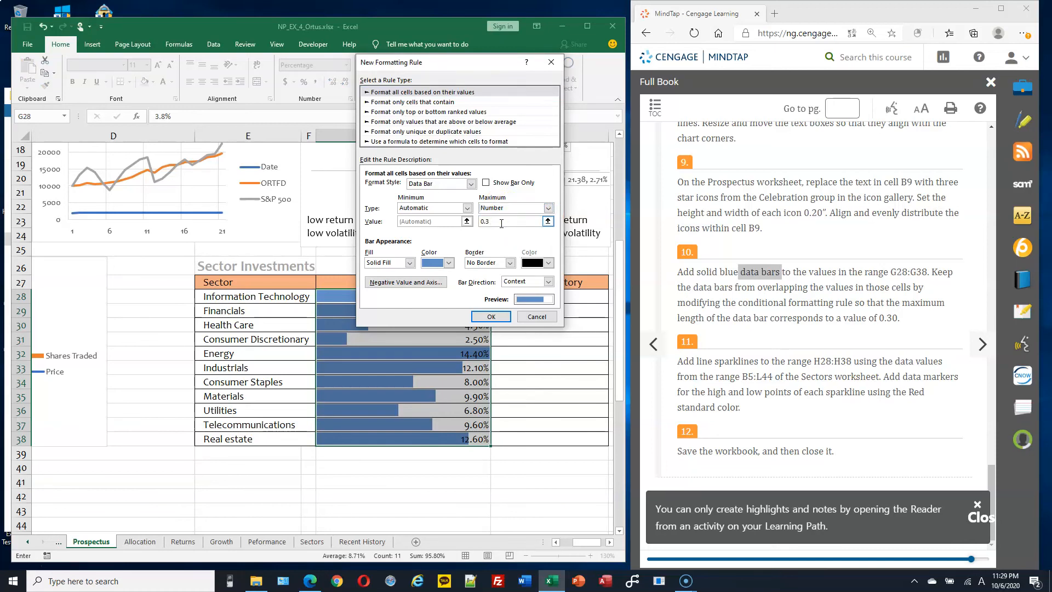
key("Return")
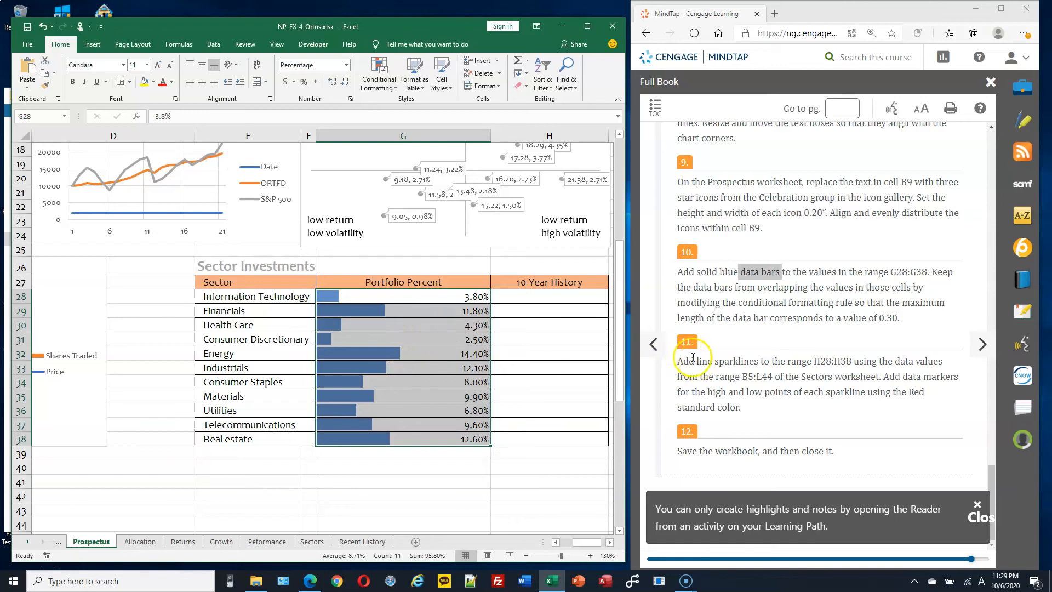
Start creating line sparklines placed in the 10-Year History cells H28:H38 of the Prospectus worksheet.
left_click_drag(718, 362, 847, 361)
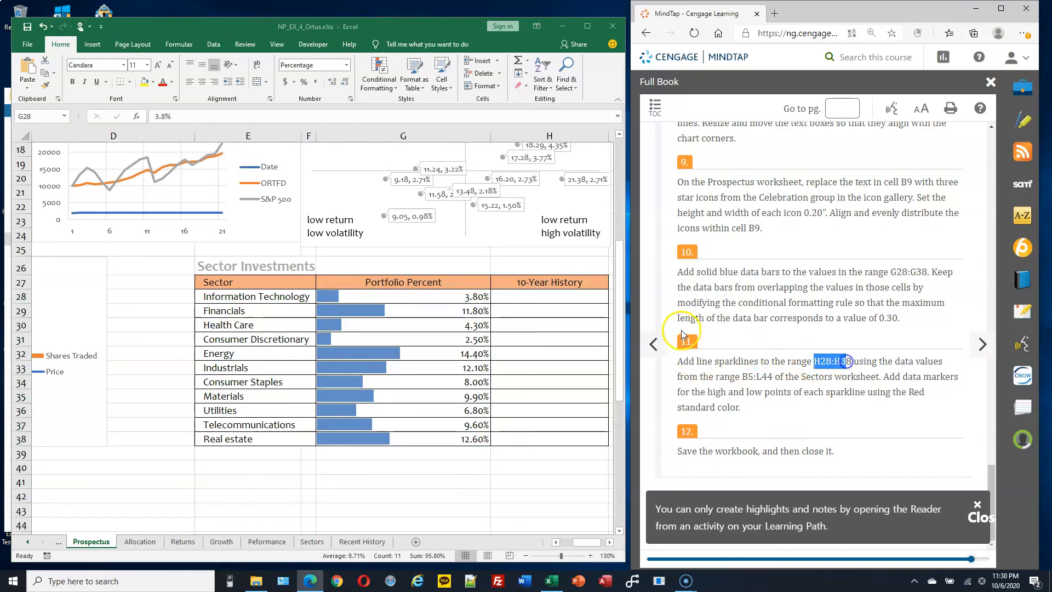
left_click(573, 296)
double_click(556, 296)
left_click_drag(556, 296, 555, 439)
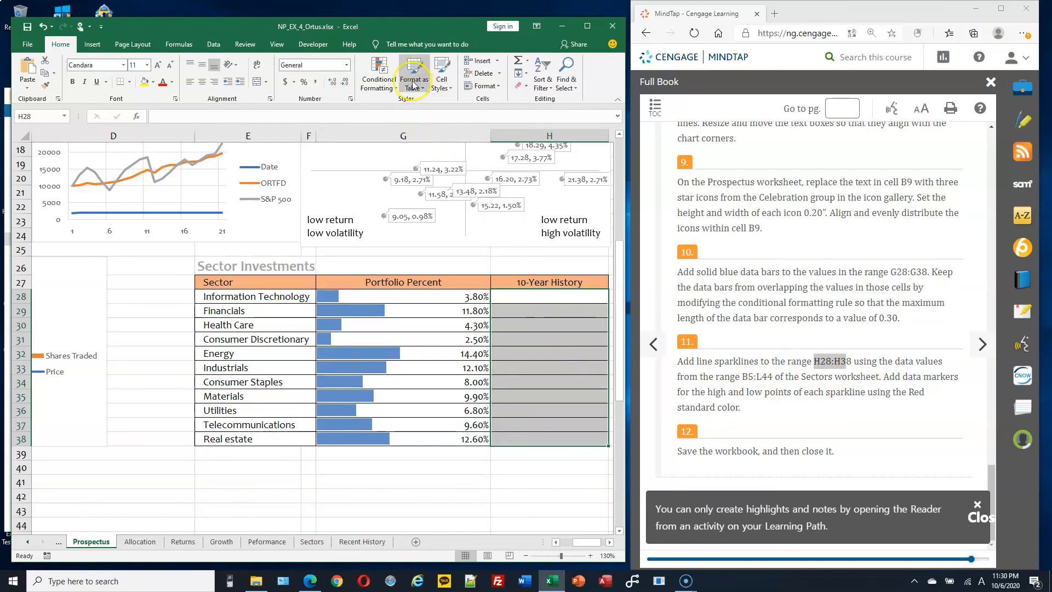
left_click(92, 50)
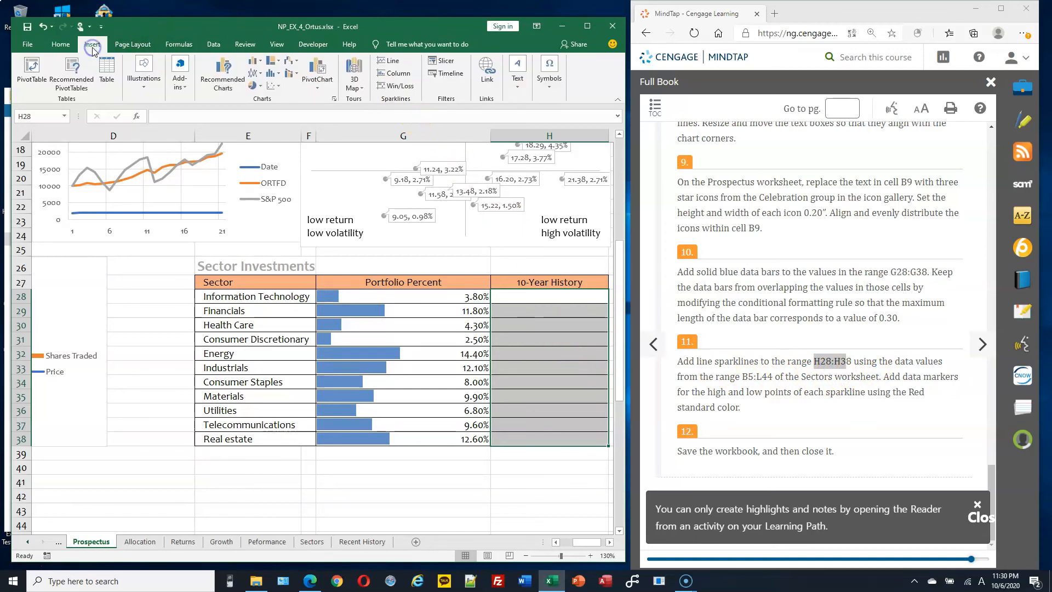
left_click(392, 61)
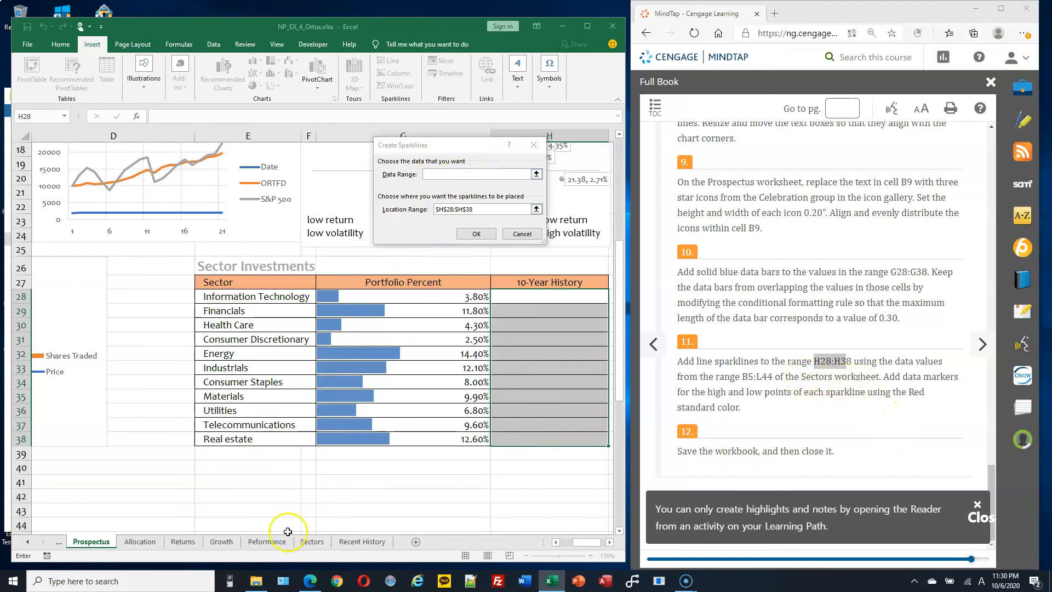
Try to create the sparklines using the range B5:J44 of the Sectors worksheet as their data.
left_click(312, 541)
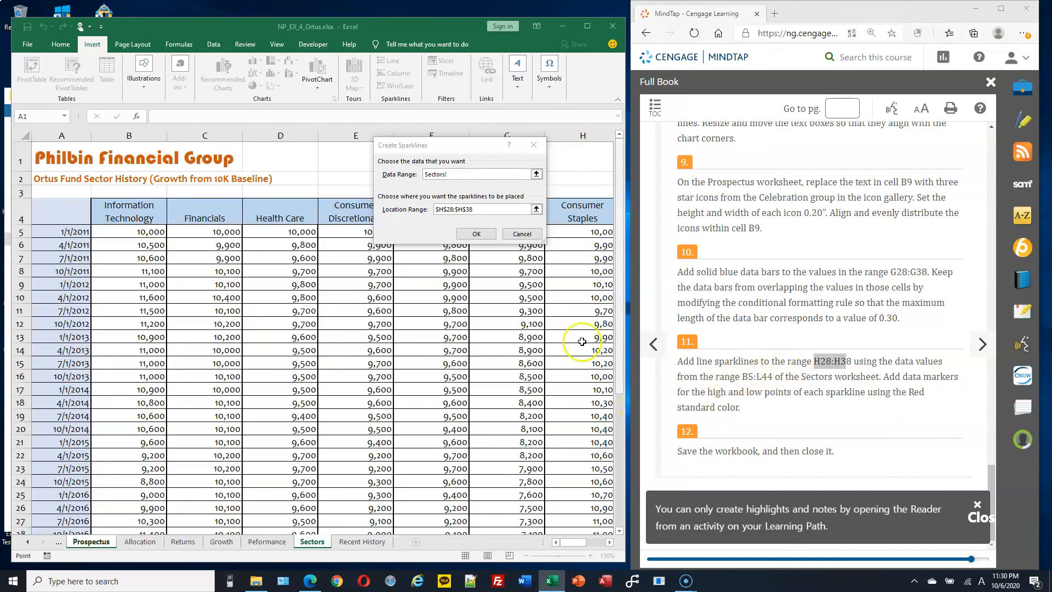
left_click(128, 232)
left_click_drag(128, 232, 201, 241)
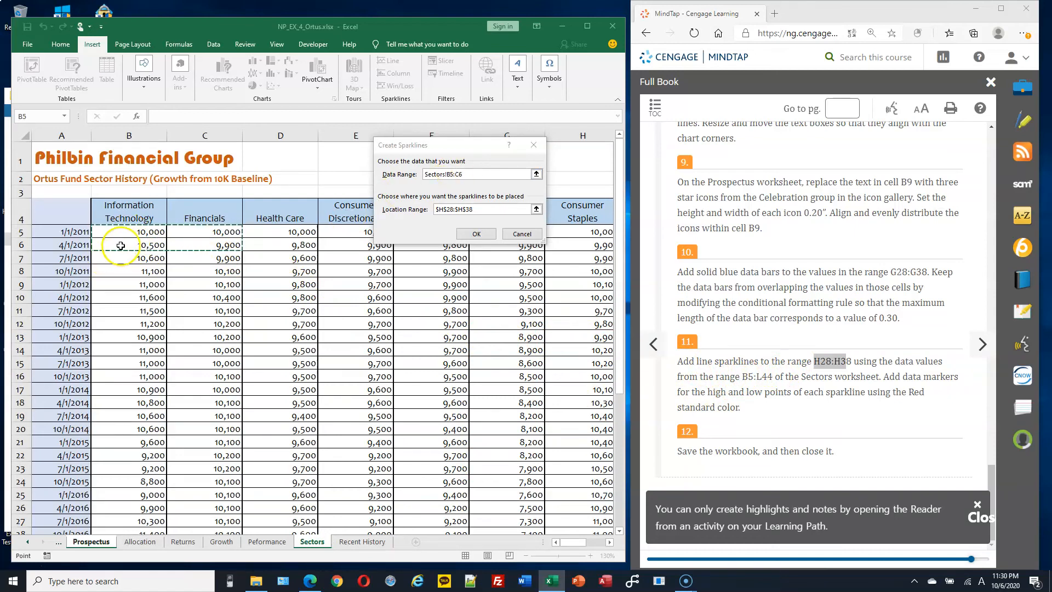
left_click_drag(131, 235, 452, 393)
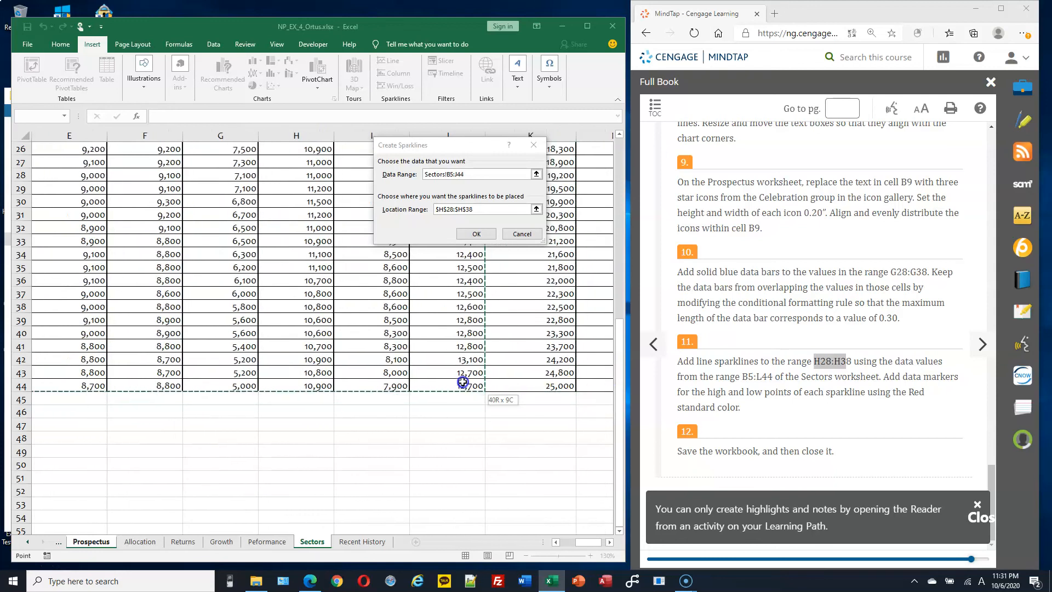
left_click_drag(475, 150, 523, 405)
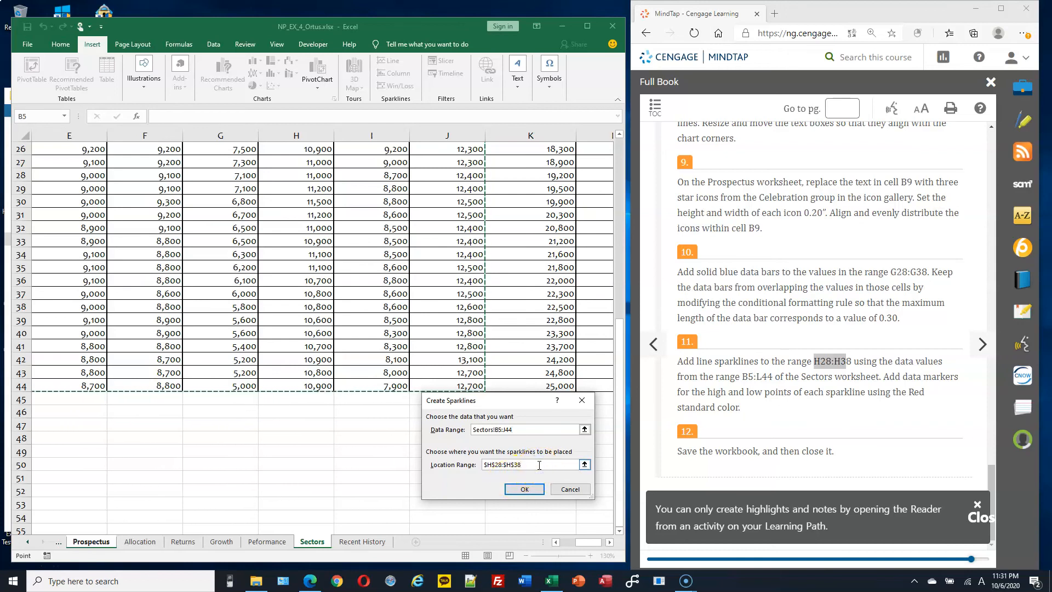
left_click(532, 492)
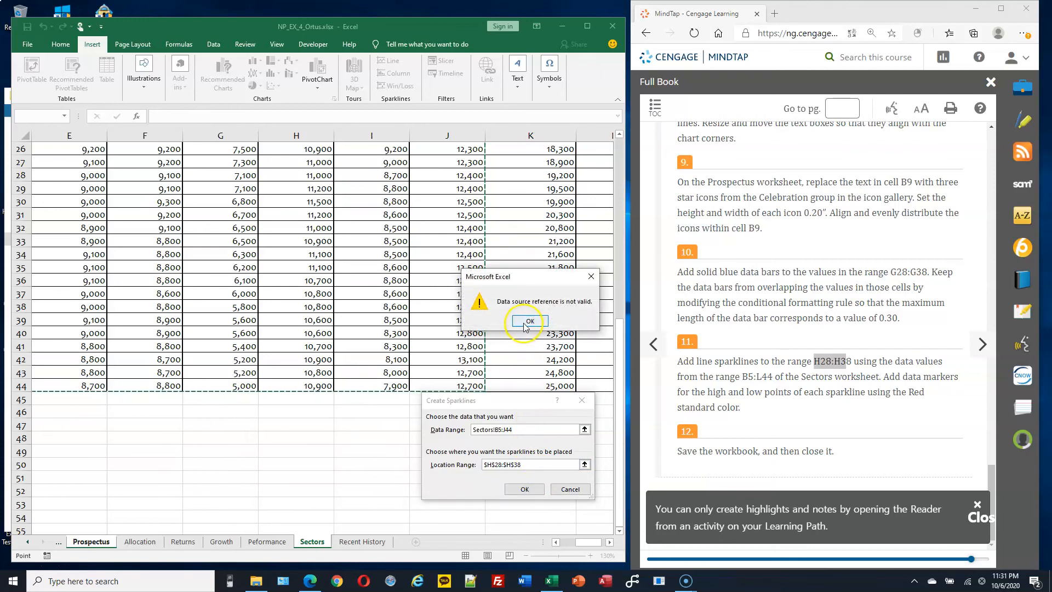
left_click(526, 322)
left_click(527, 321)
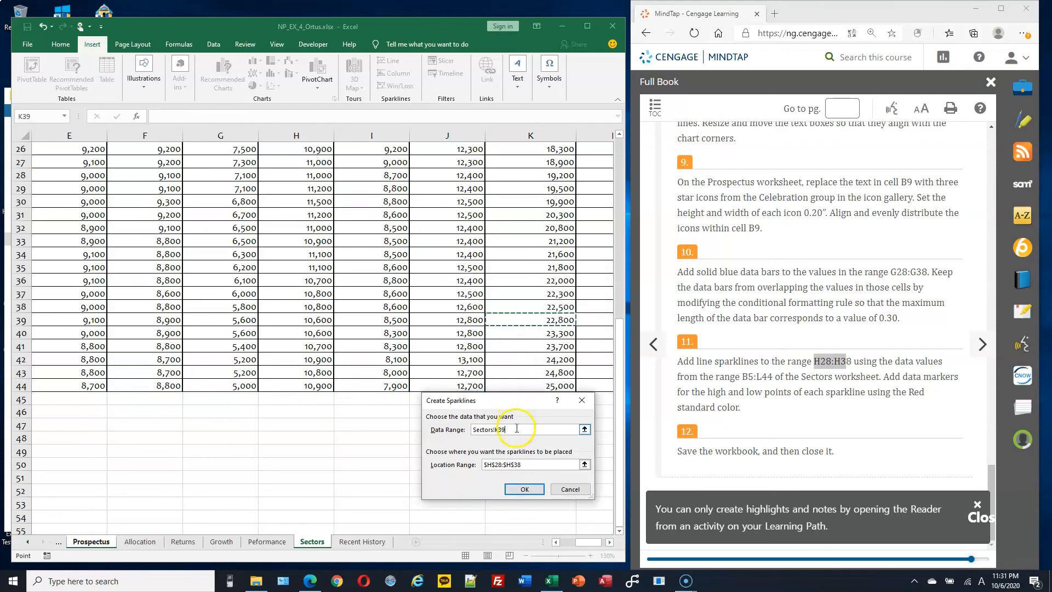
Set the sparkline data range to B5:L44 of the Sectors worksheet and create the sparklines in H28:H38.
left_click_drag(517, 428, 469, 427)
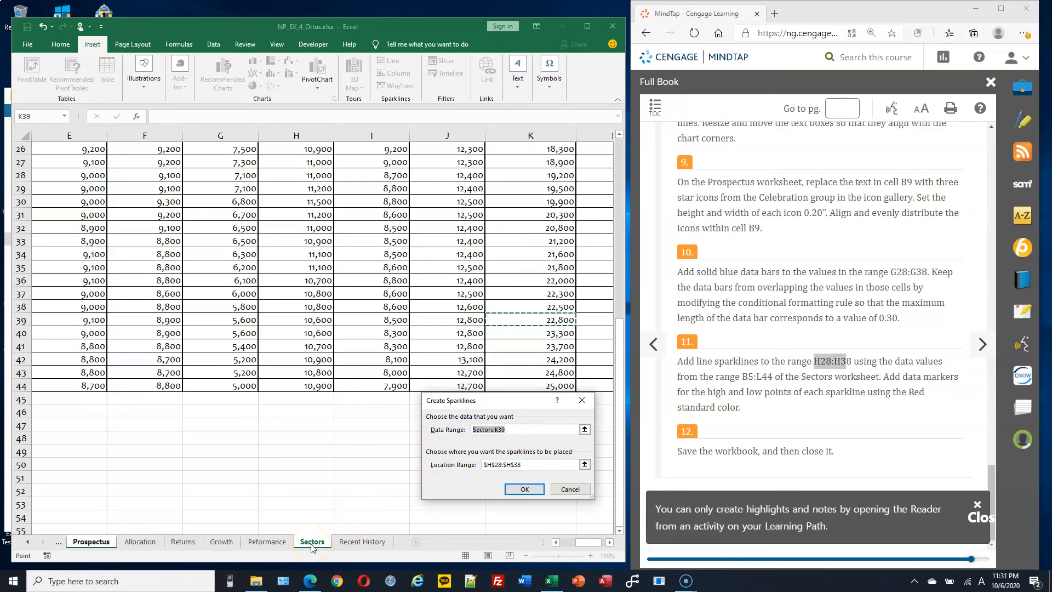
scroll(345, 279, "up", 8)
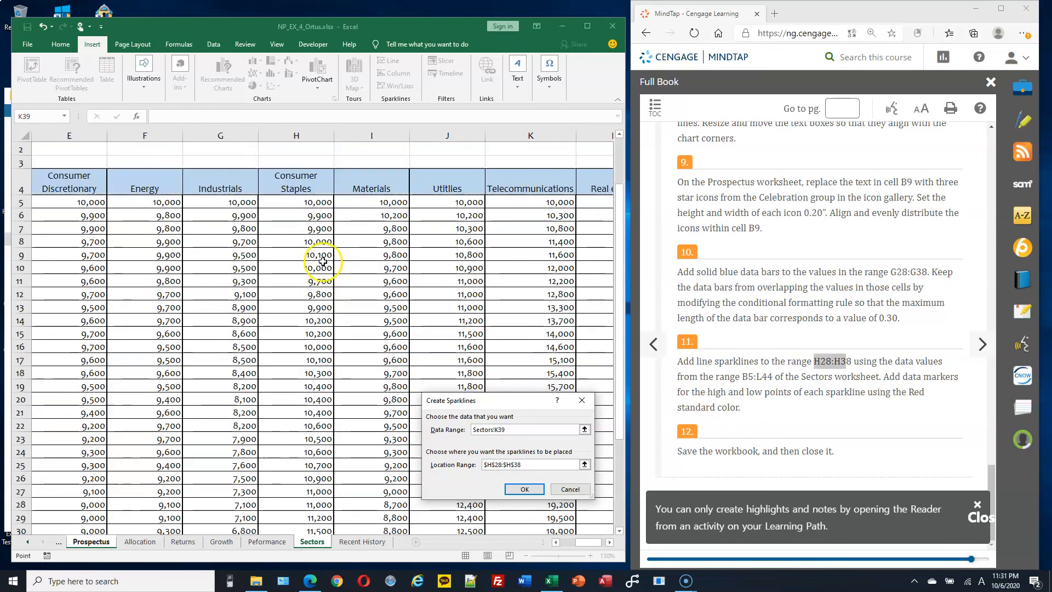
left_click_drag(589, 542, 534, 544)
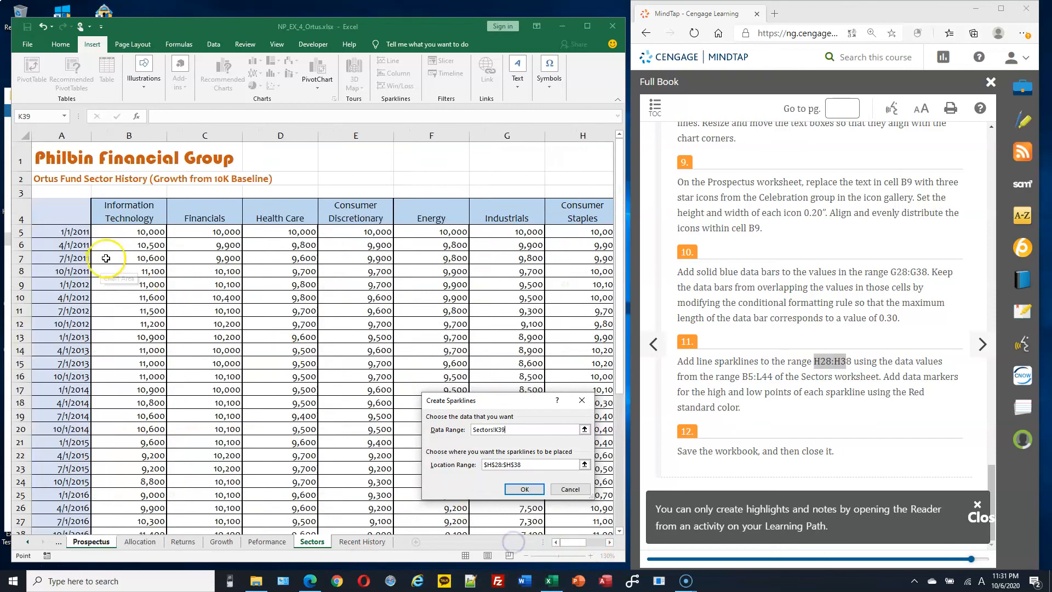
left_click(126, 236)
left_click_drag(127, 237, 221, 546)
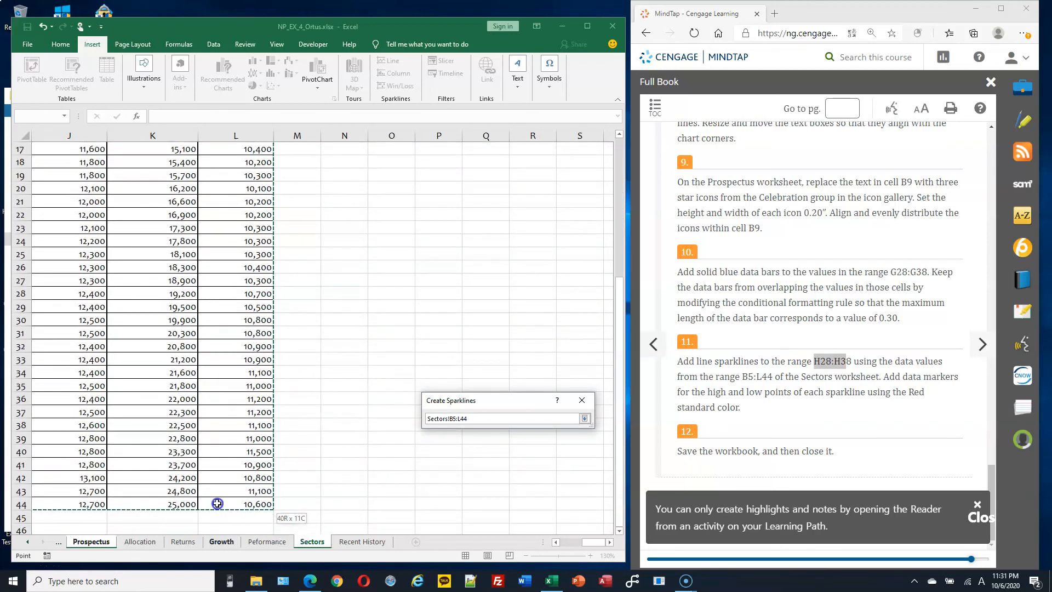
left_click_drag(218, 502, 217, 502)
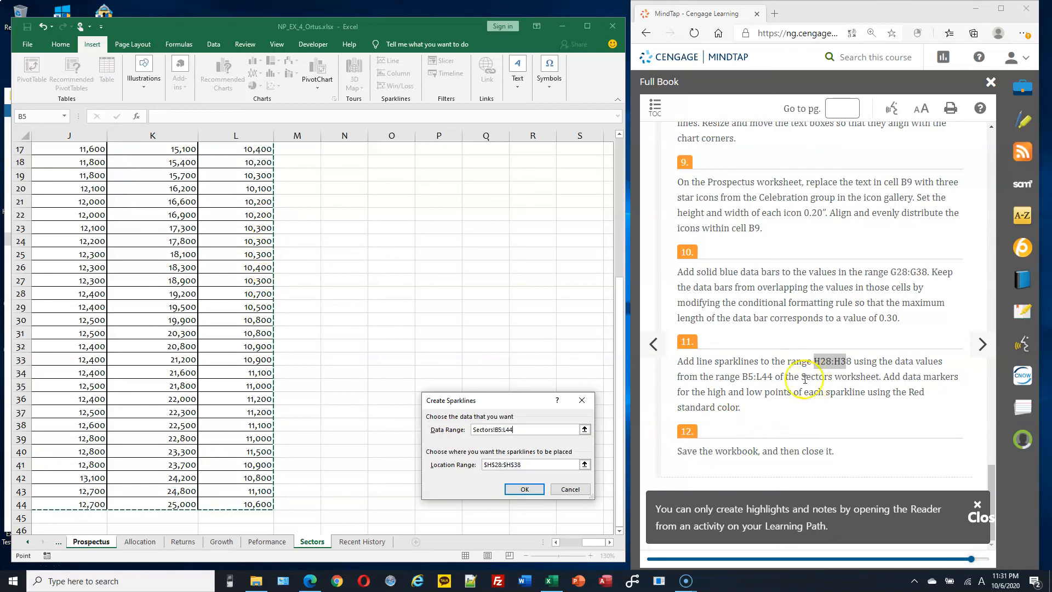
left_click(543, 490)
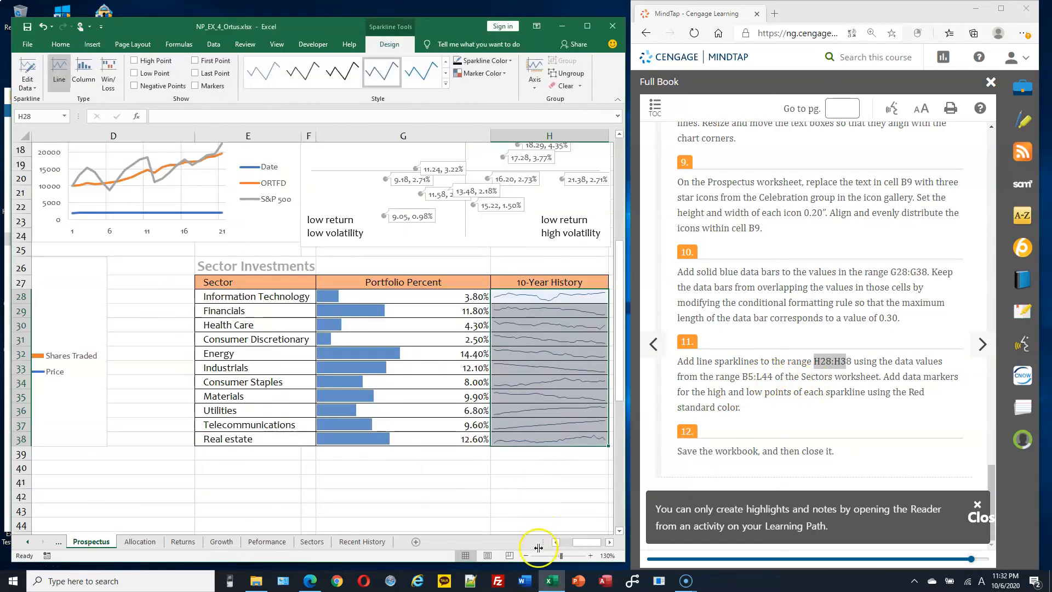
Examine the full sector table on the Sectors worksheet, including the first row of values in B5:L5.
left_click_drag(582, 542, 587, 546)
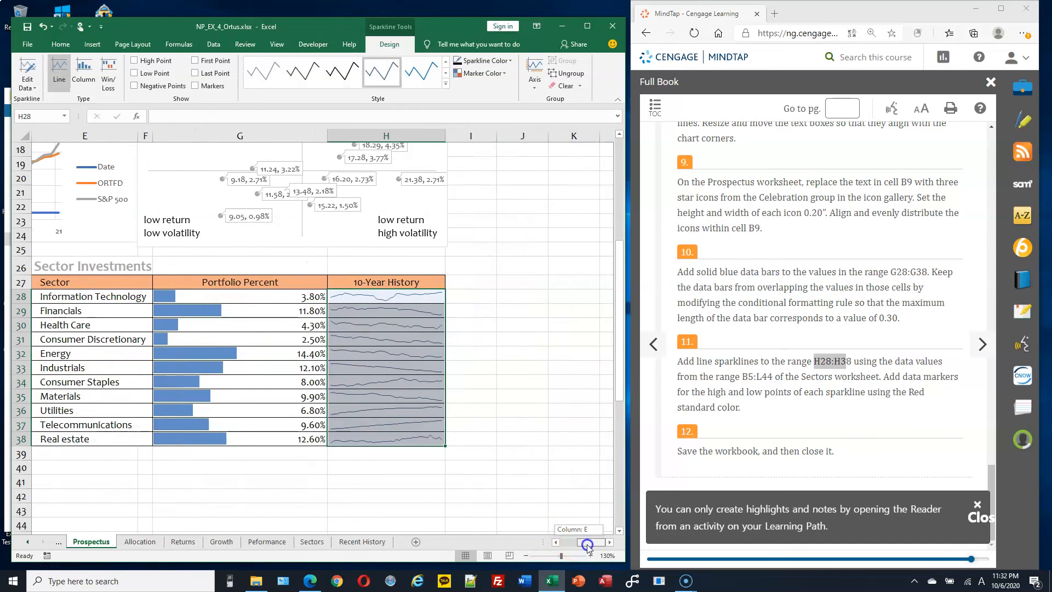
left_click(312, 541)
scroll(404, 211, "up", 5)
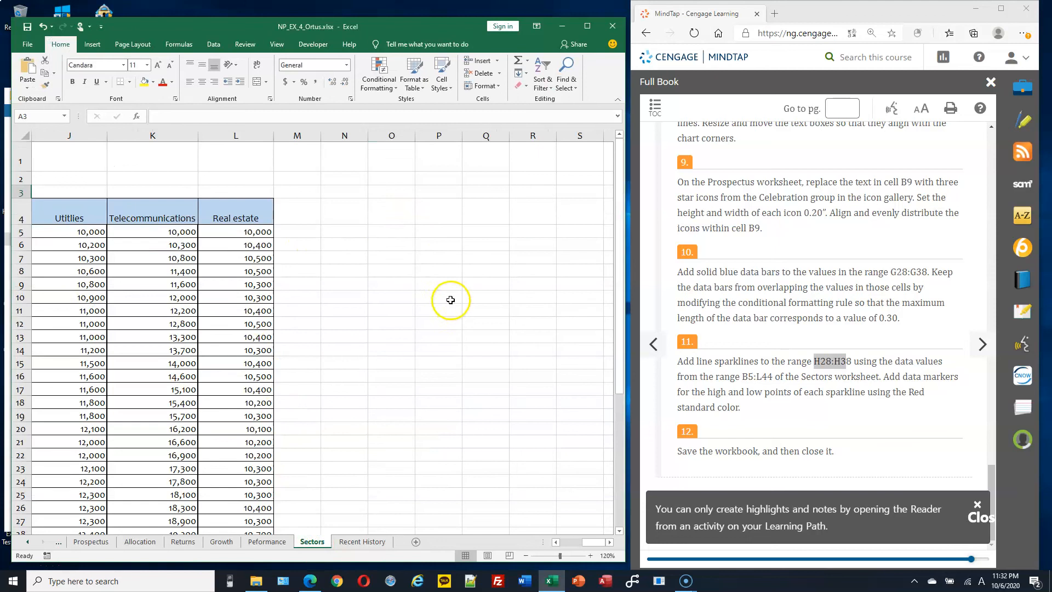
scroll(463, 293, "down", 5, "ctrl")
left_click_drag(66, 177, 420, 177)
Add red high point and low point markers to the sparklines in H28:H38 on the Prospectus worksheet.
left_click(91, 541)
left_click(398, 296)
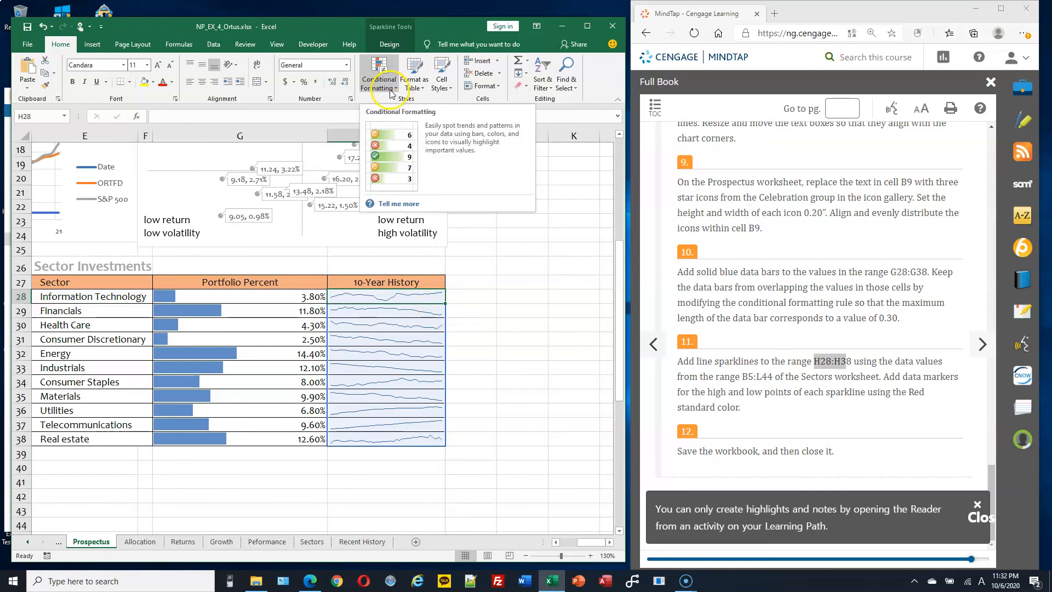
left_click(390, 45)
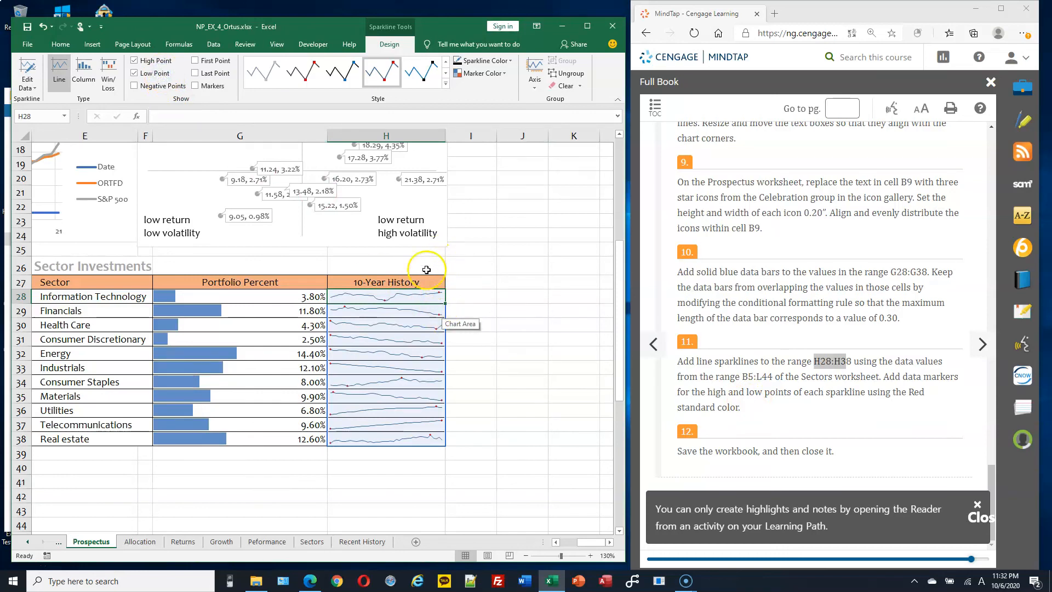
Review the sparkline color choices and the sparkline style gallery against the Red marker requirement in assignment step 11.
left_click(512, 63)
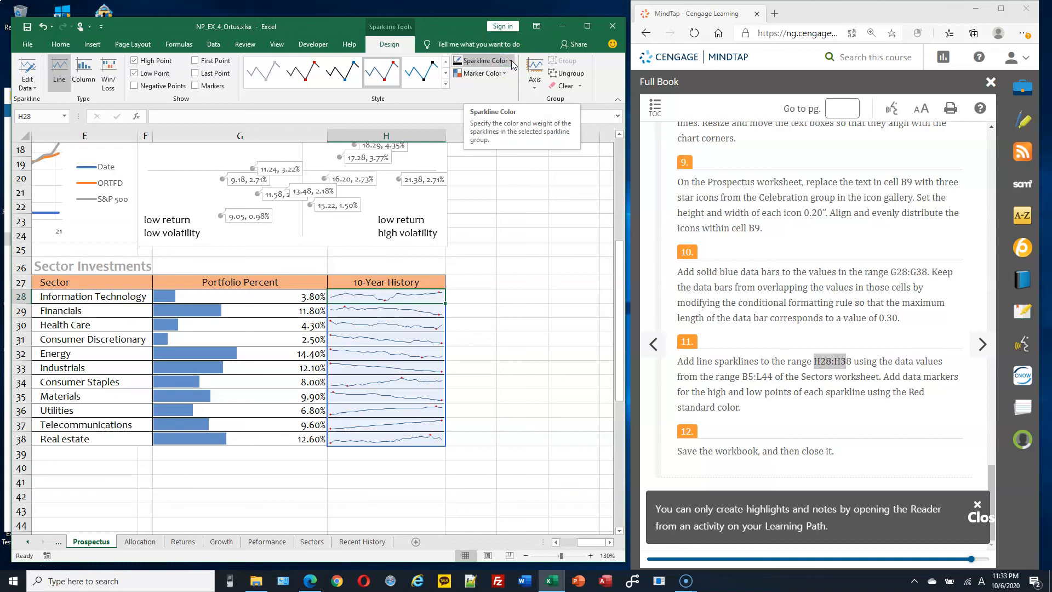
left_click(512, 61)
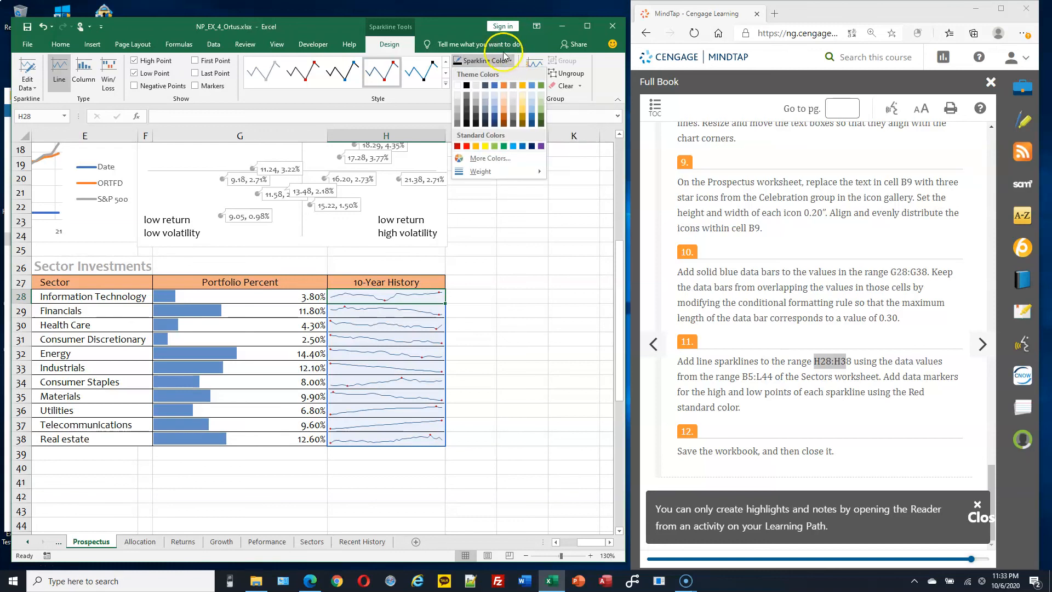
left_click(460, 29)
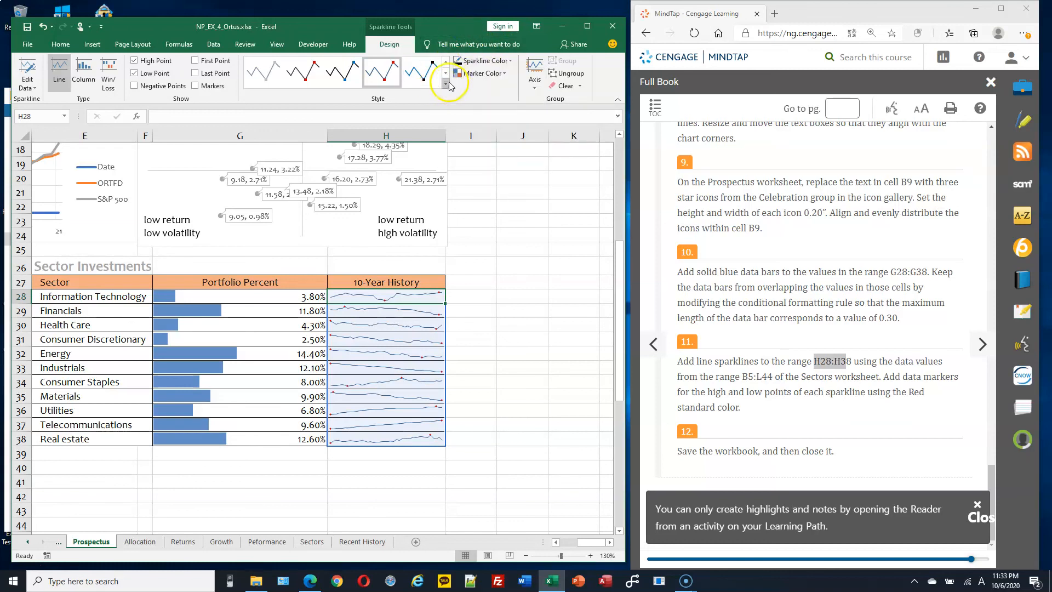
left_click(446, 84)
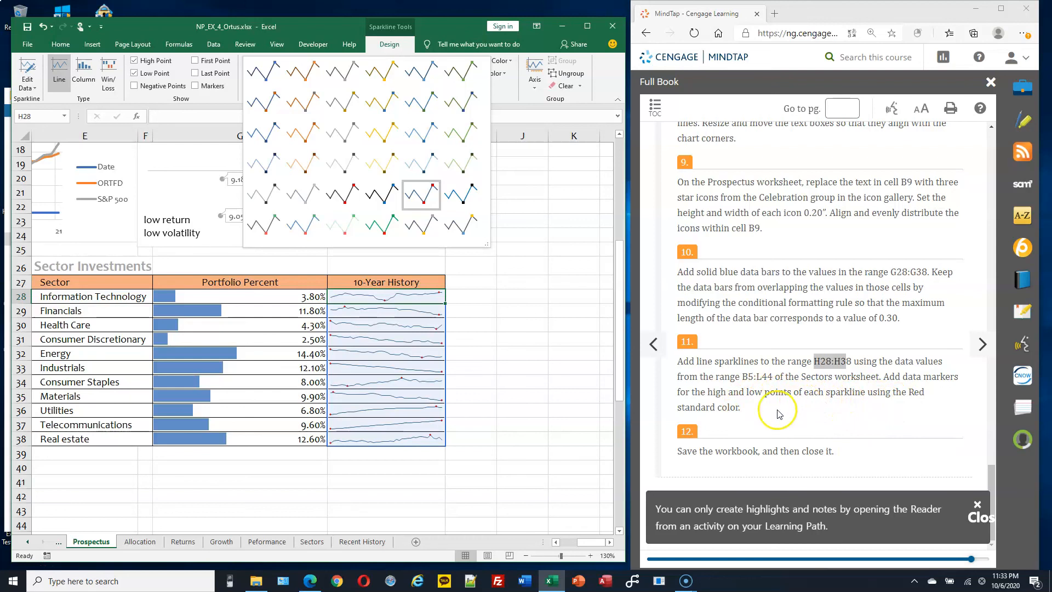
left_click(446, 28)
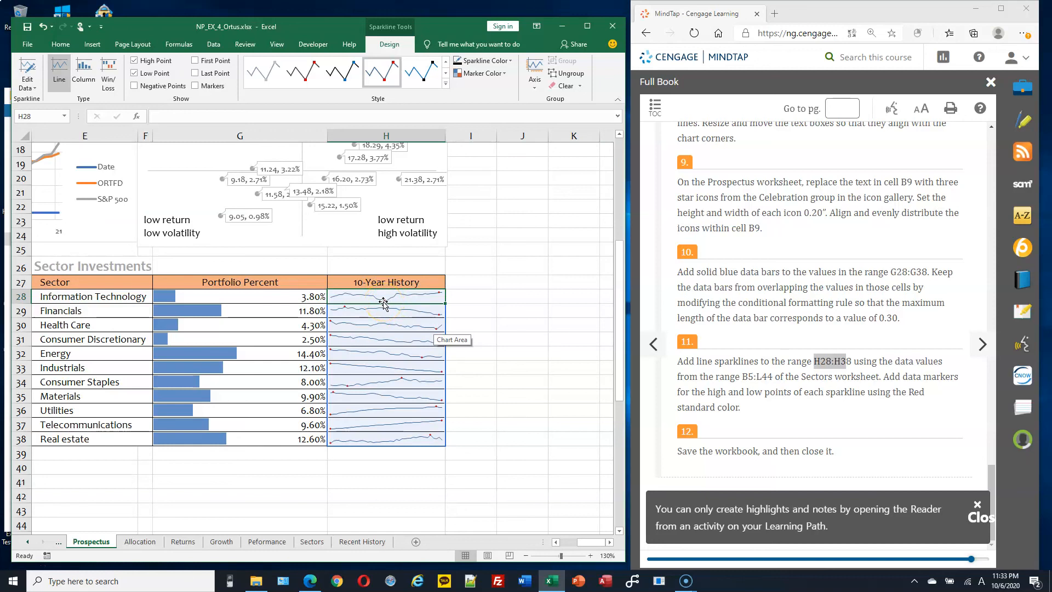
Examine the Information Technology history in B5:B44 of the Sectors worksheet, the source of the sparkline in H28.
left_click(441, 297)
left_click(305, 543)
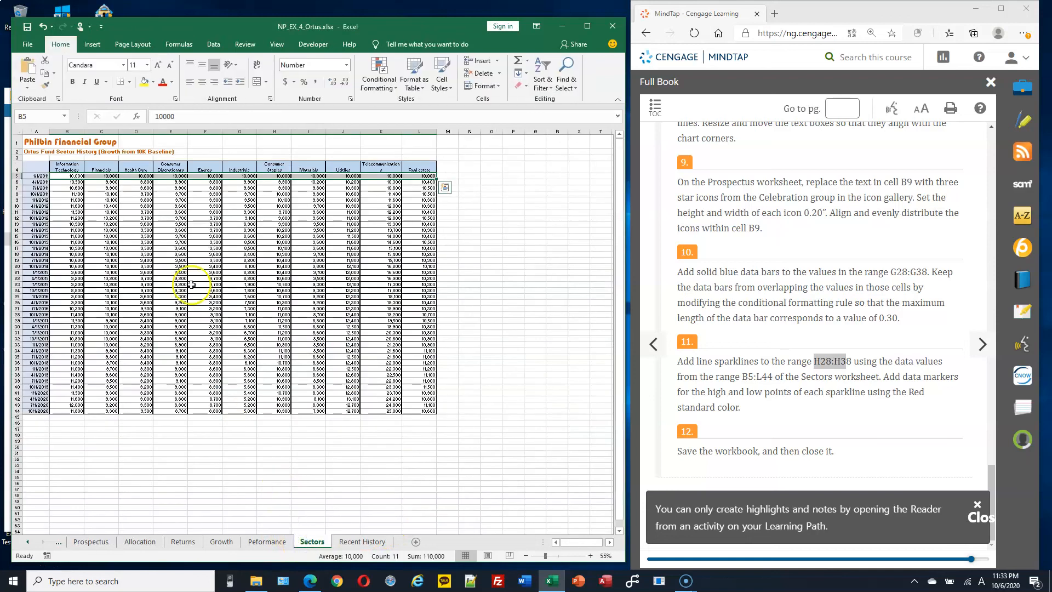
scroll(362, 288, "up", 2)
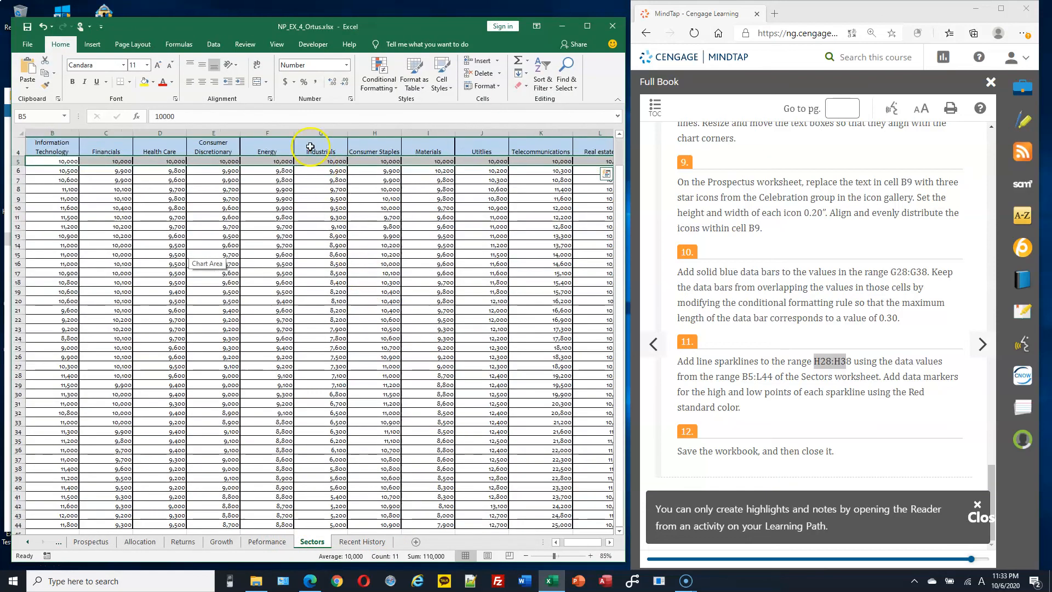
left_click(336, 161)
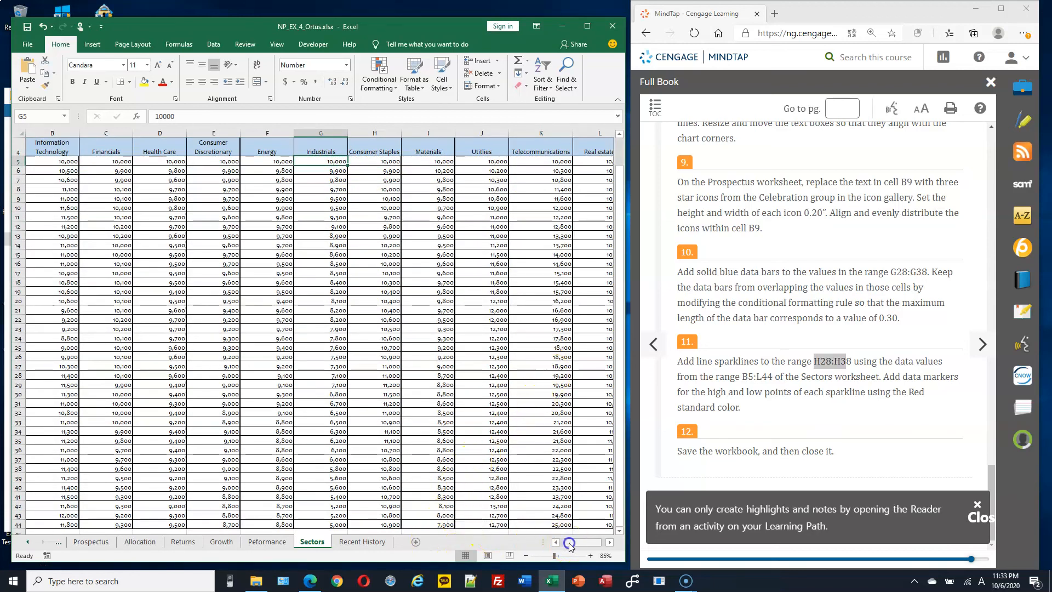
left_click(609, 542)
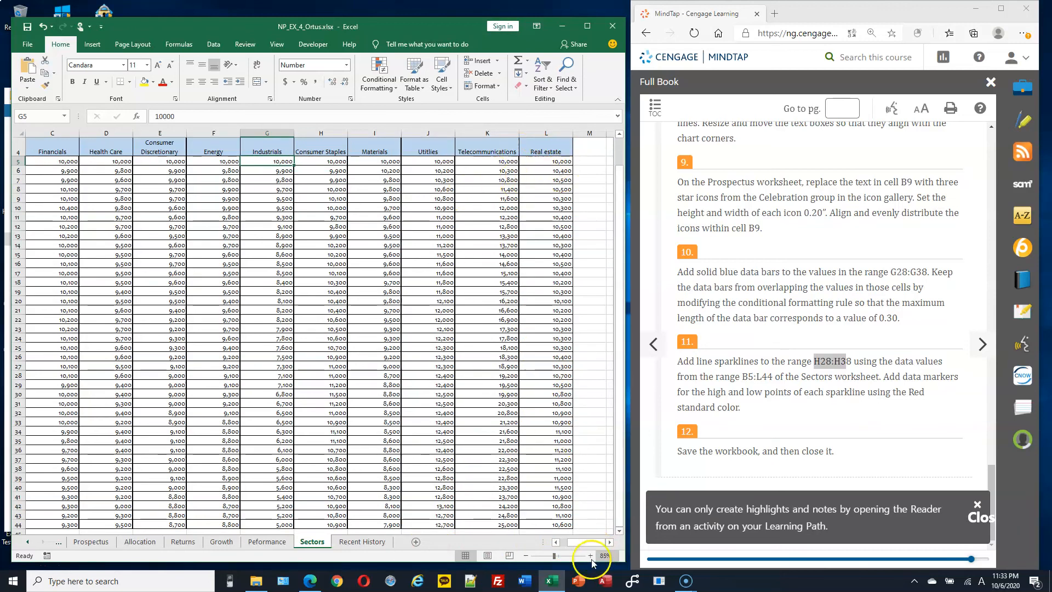
scroll(525, 403, "down", 2)
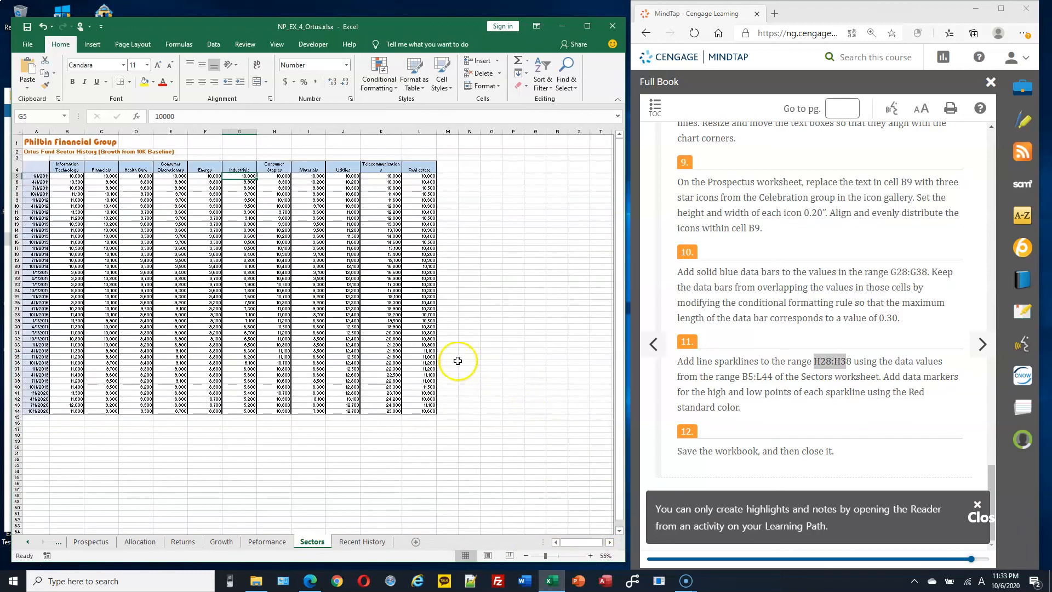
scroll(458, 359, "up", 1)
left_click_drag(83, 188, 90, 480)
left_click(86, 189)
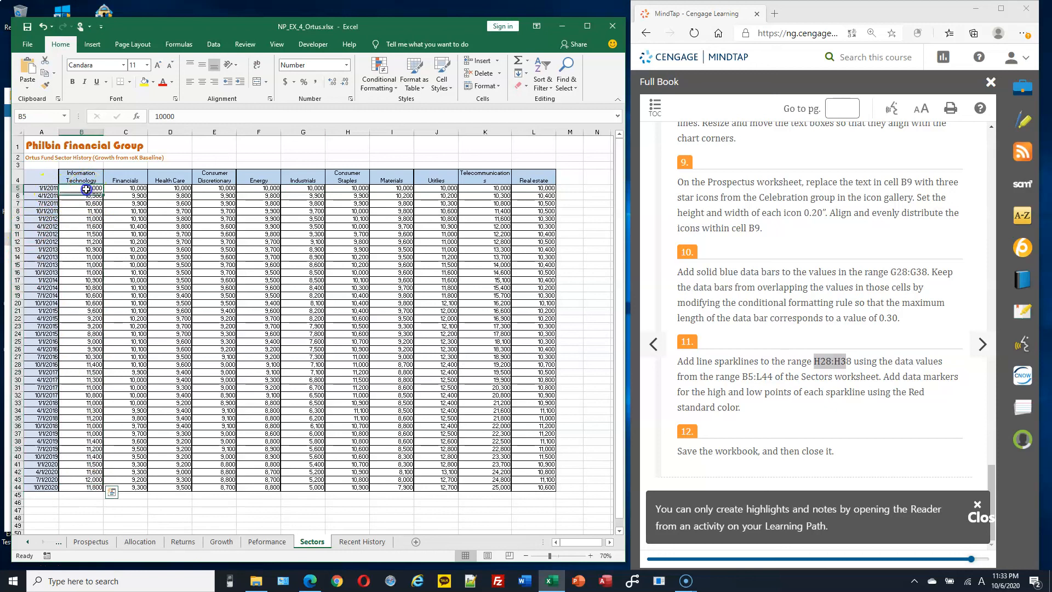
left_click_drag(86, 189, 71, 480)
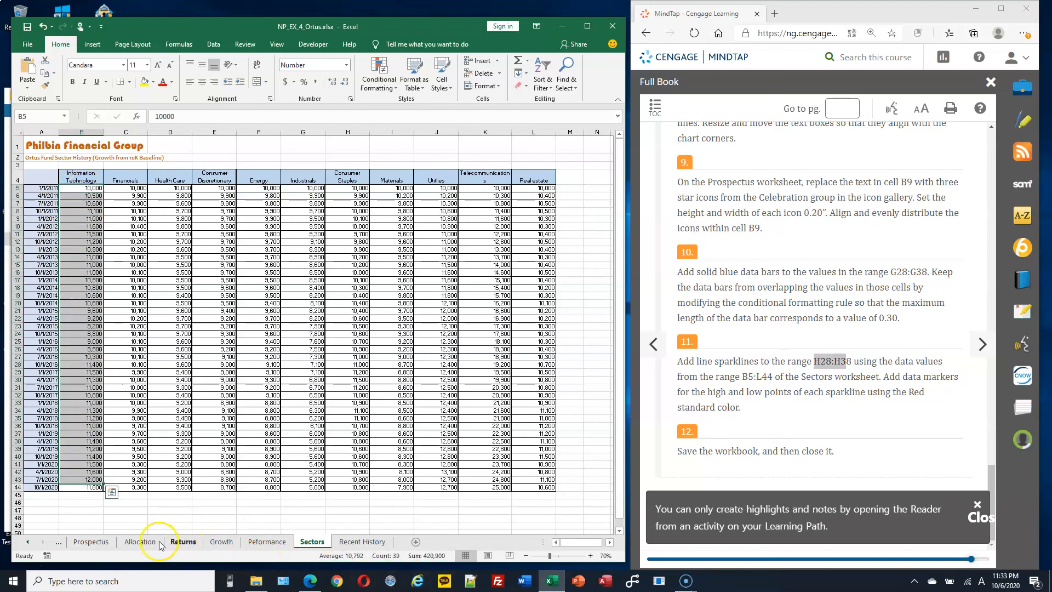
Compare the Information Technology sparkline on the Prospectus worksheet with its source values in column B of the Sectors worksheet.
left_click(143, 542)
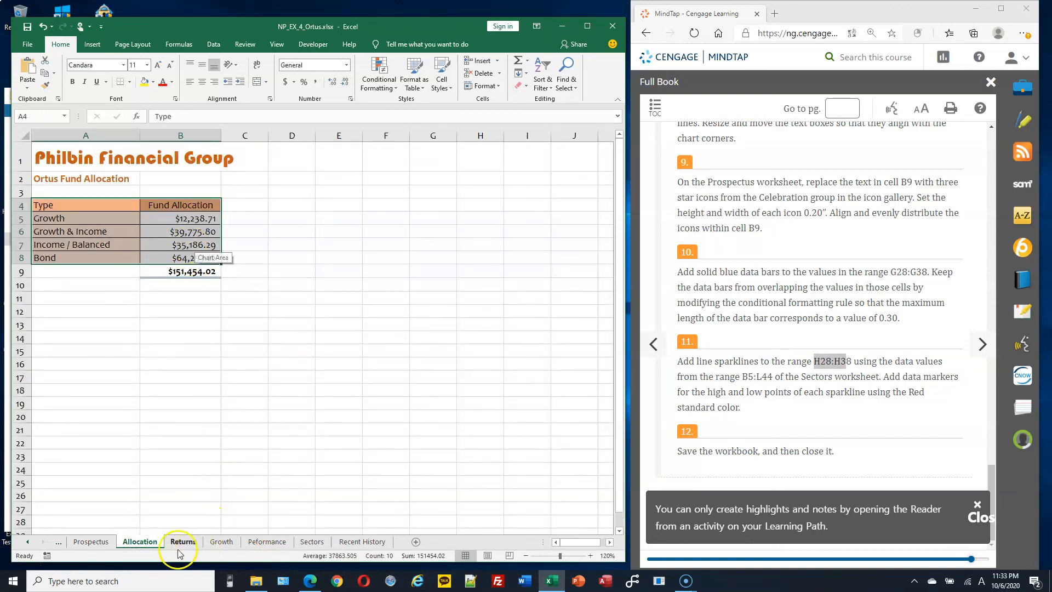
left_click(100, 547)
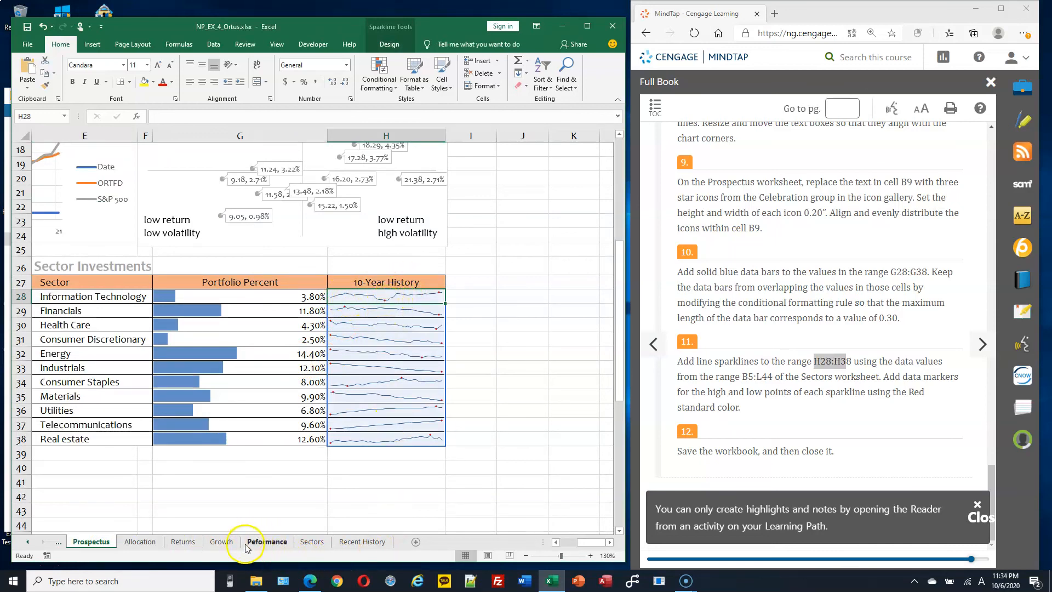
left_click(307, 542)
left_click(95, 295)
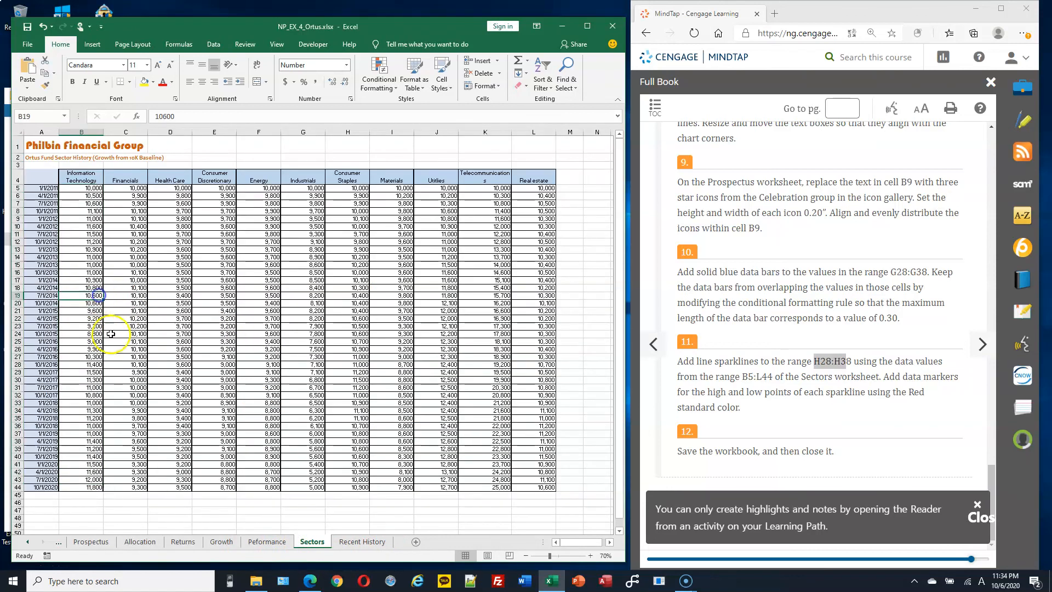
Check Information Technology values B22:B23 and B43 on the Sectors worksheet against the high and low markers of the sparkline in H28 on Prospectus.
left_click(96, 326)
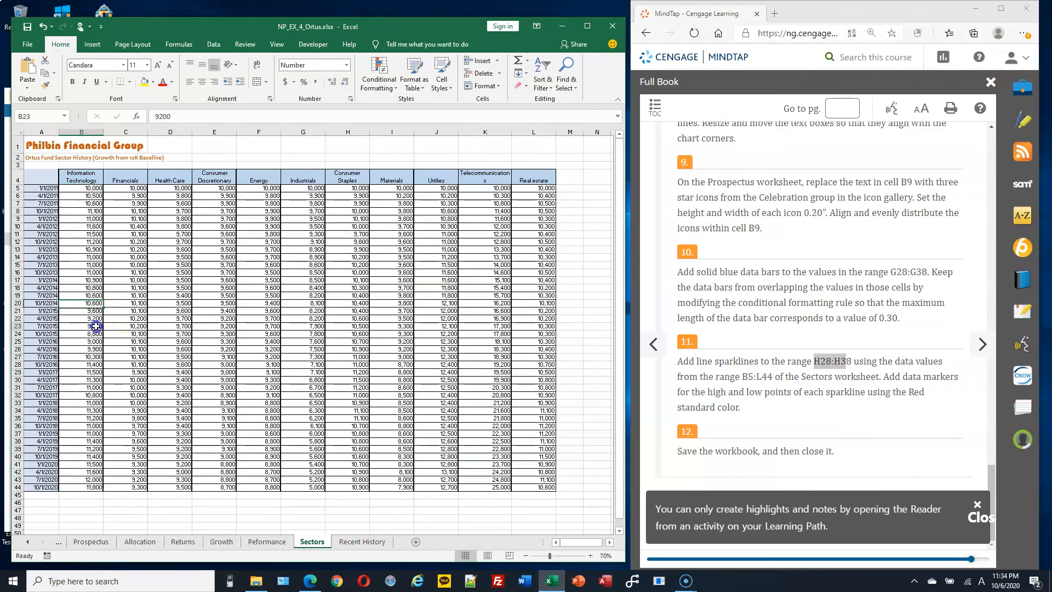
left_click_drag(96, 326, 95, 319)
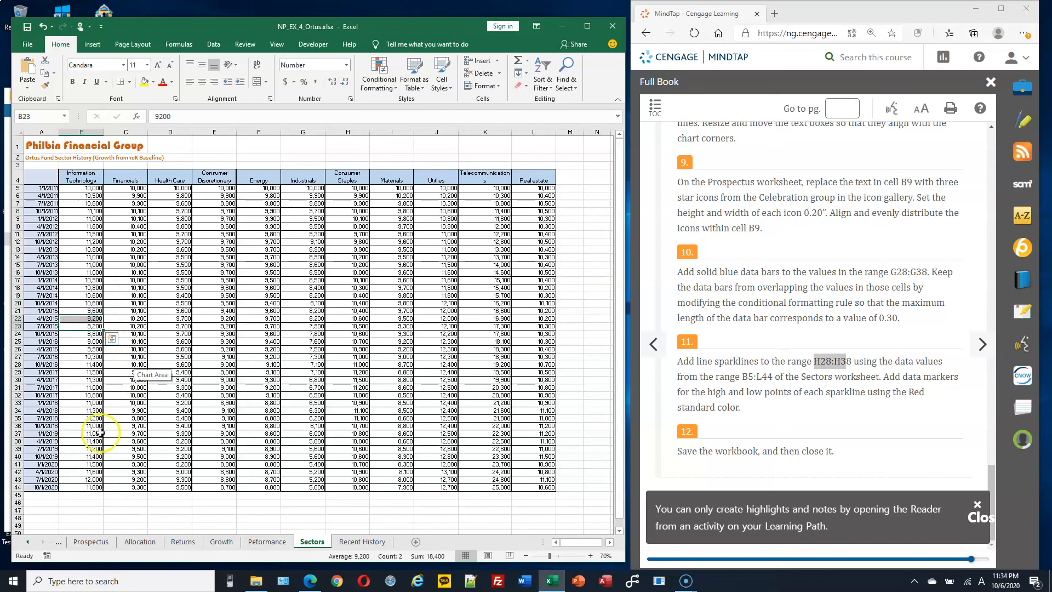
left_click(98, 480)
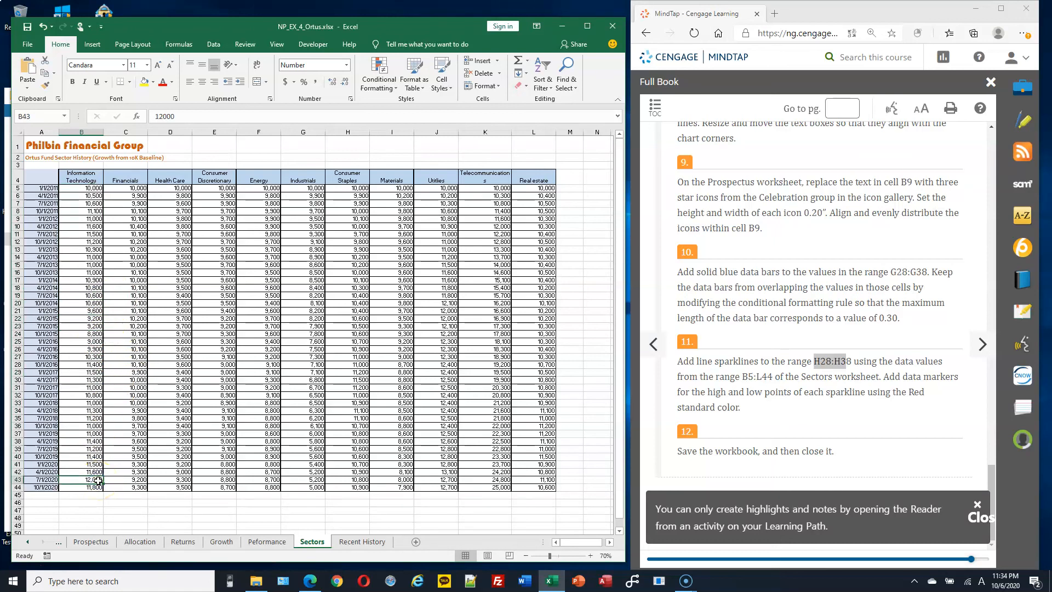
left_click(149, 546)
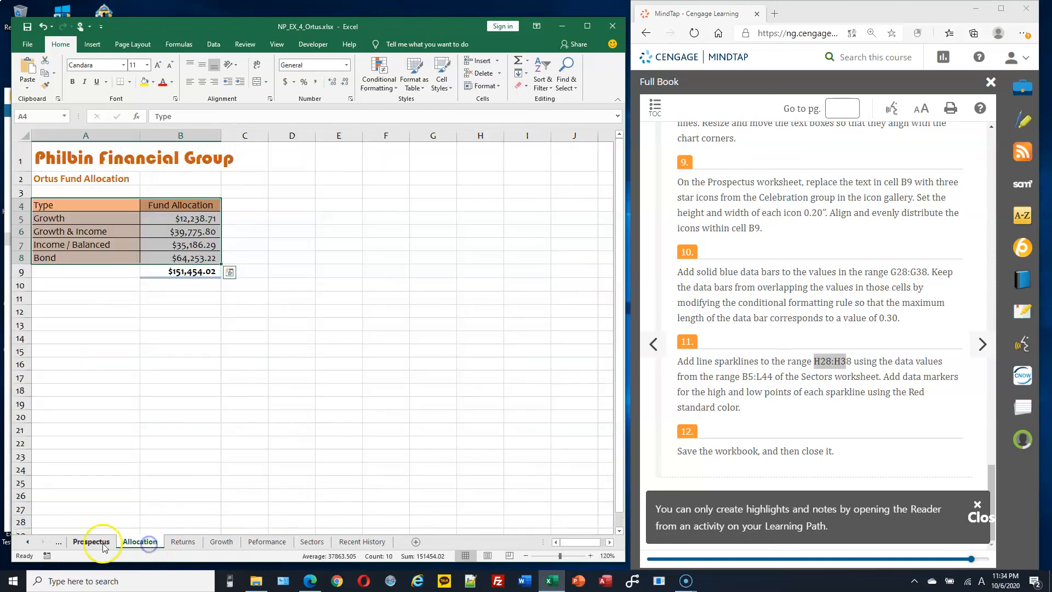
left_click(91, 541)
left_click(441, 295)
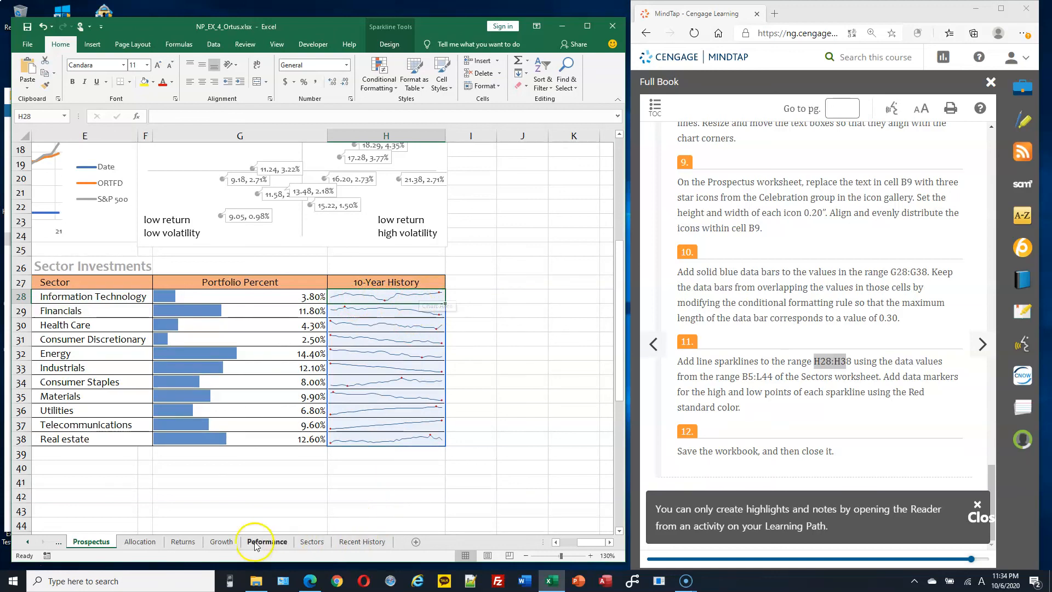
Compare the sector headings in B4:L4 of the Sectors worksheet with the order of the sector names in E28:E38 on Prospectus.
left_click(308, 541)
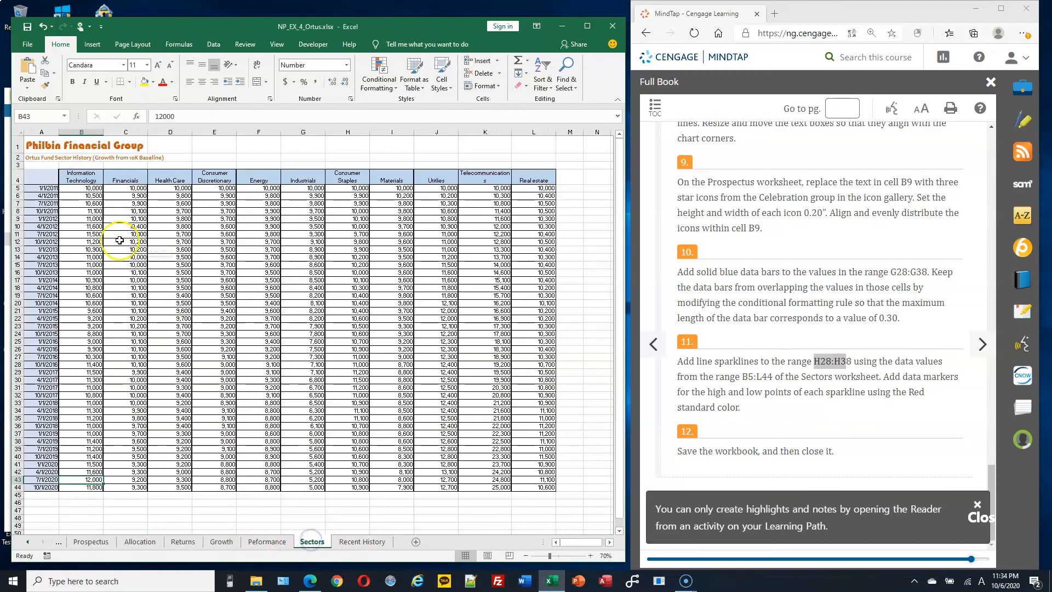
left_click_drag(81, 177, 98, 487)
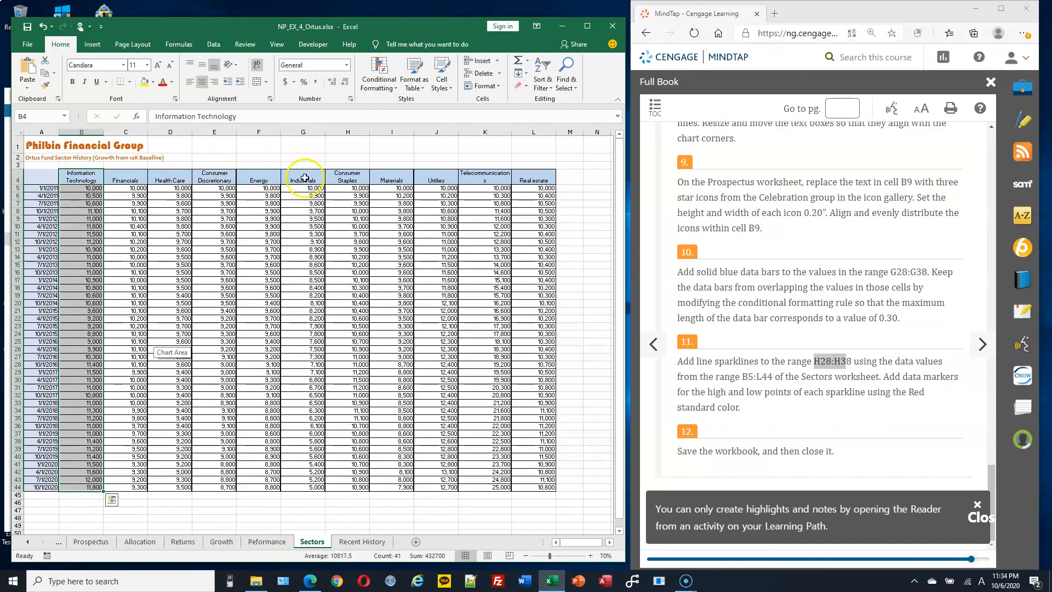
left_click(531, 175)
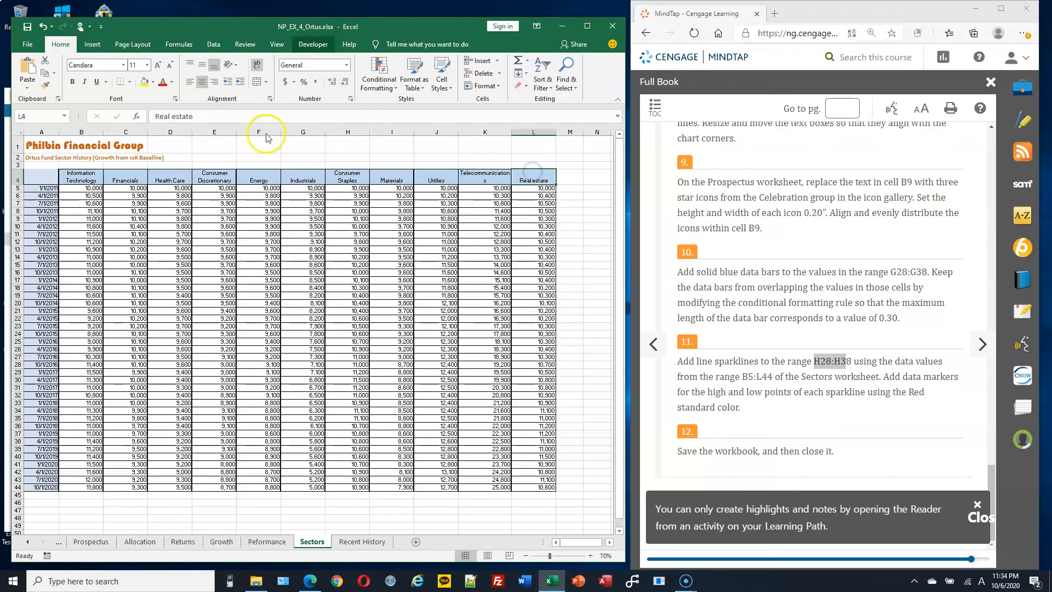
left_click(92, 541)
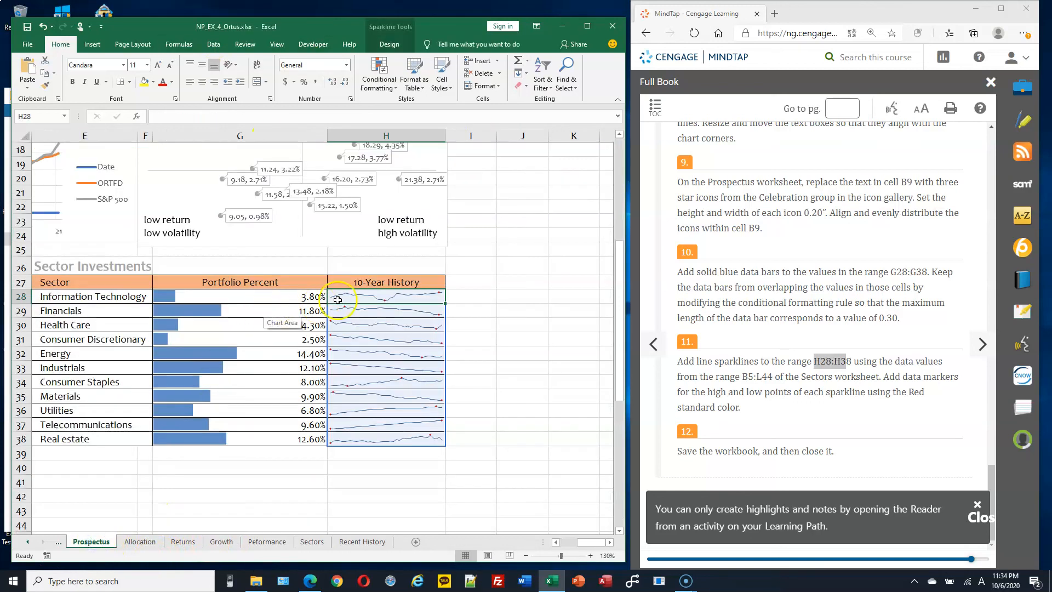
left_click_drag(71, 297, 91, 438)
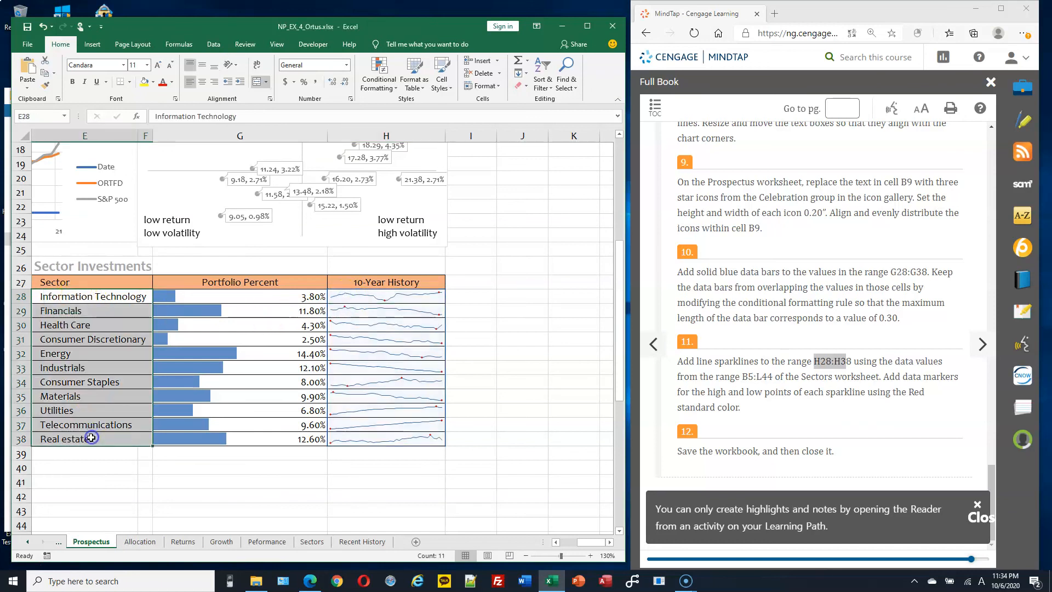
left_click(107, 298)
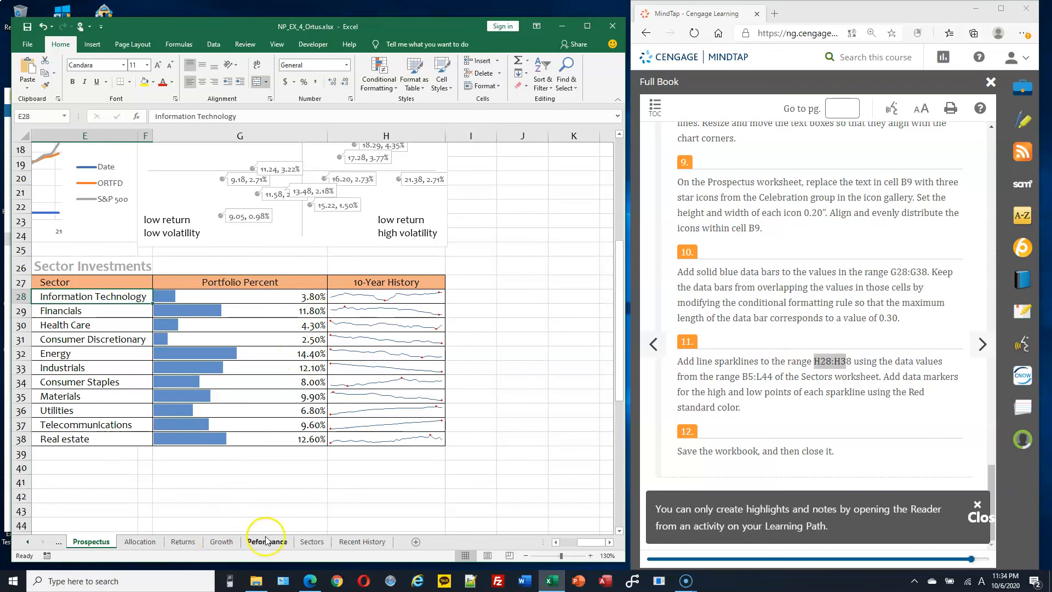
left_click(312, 542)
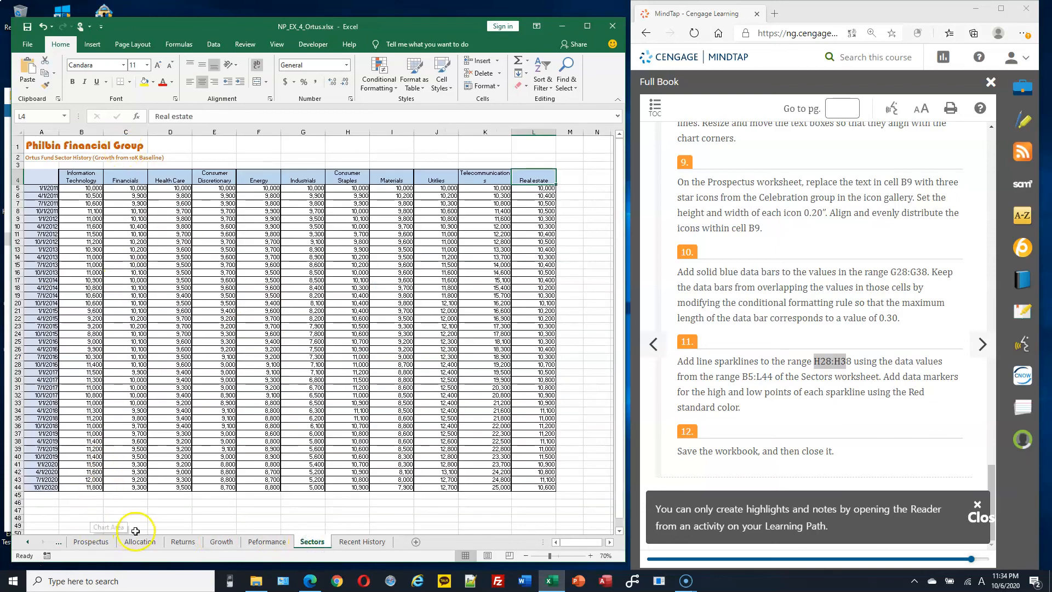
left_click(91, 541)
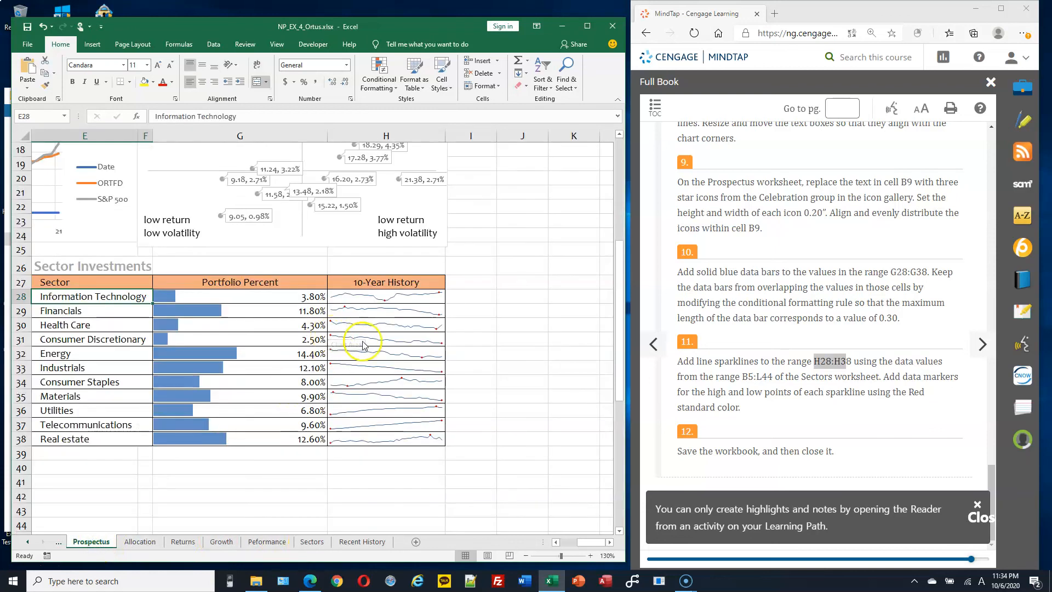
Review the whole Prospectus worksheet at 70% zoom, including the charts, star icons, data bars and sparklines.
scroll(384, 367, "up", 2)
scroll(383, 367, "down", 2)
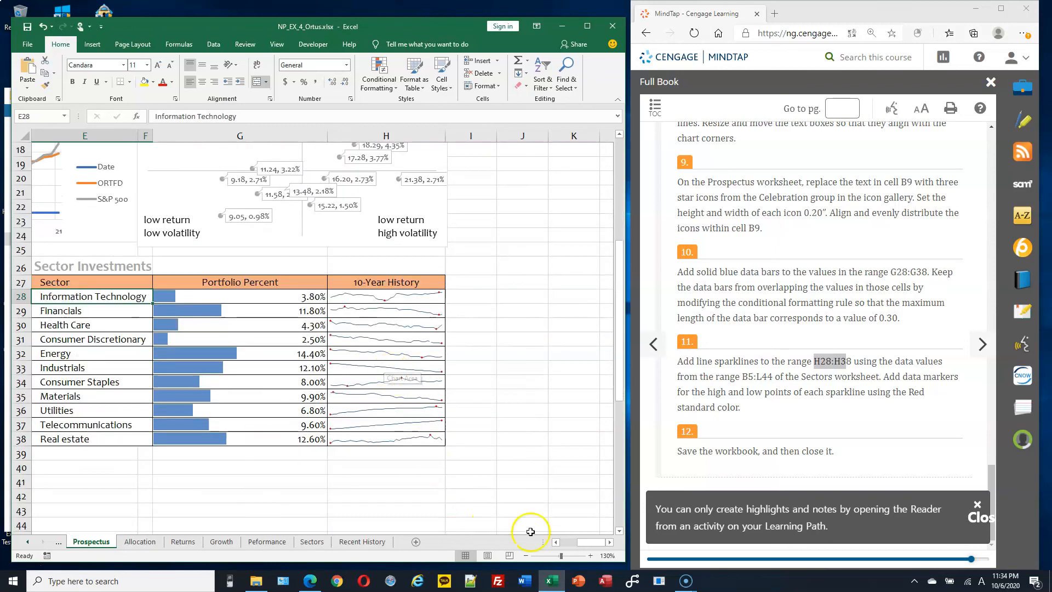
scroll(537, 533, "left", 2)
scroll(430, 359, "down", 4, "ctrl")
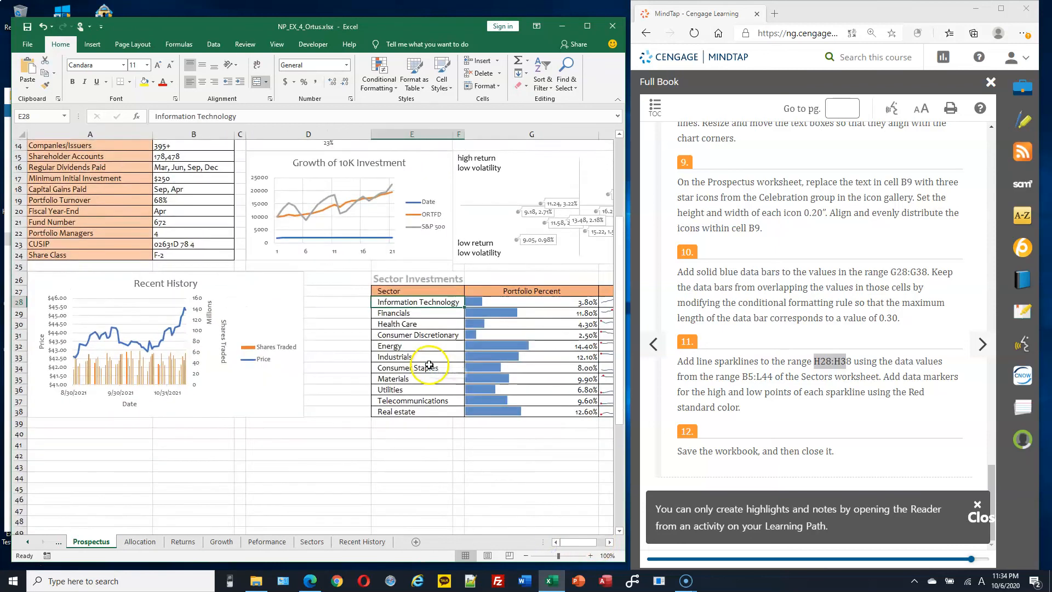
scroll(362, 225, "up", 2)
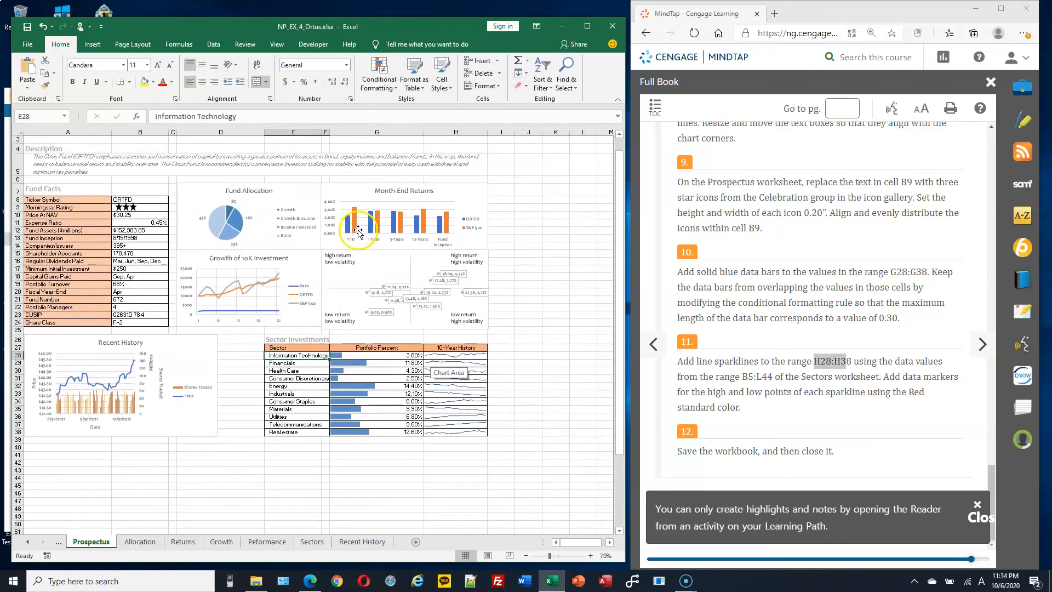